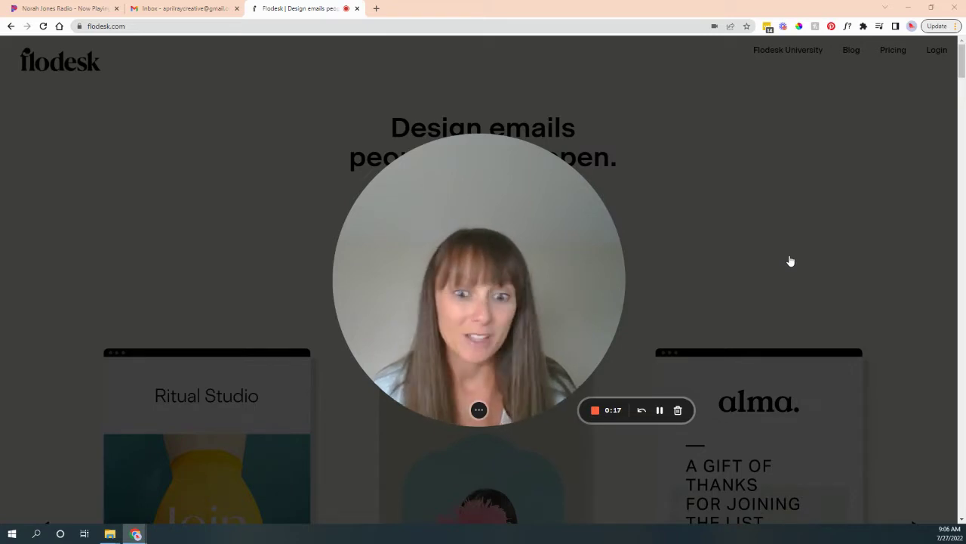
# Load the Flodesk referral sign-up page from the pasted link.
pyautogui.click(449, 409)
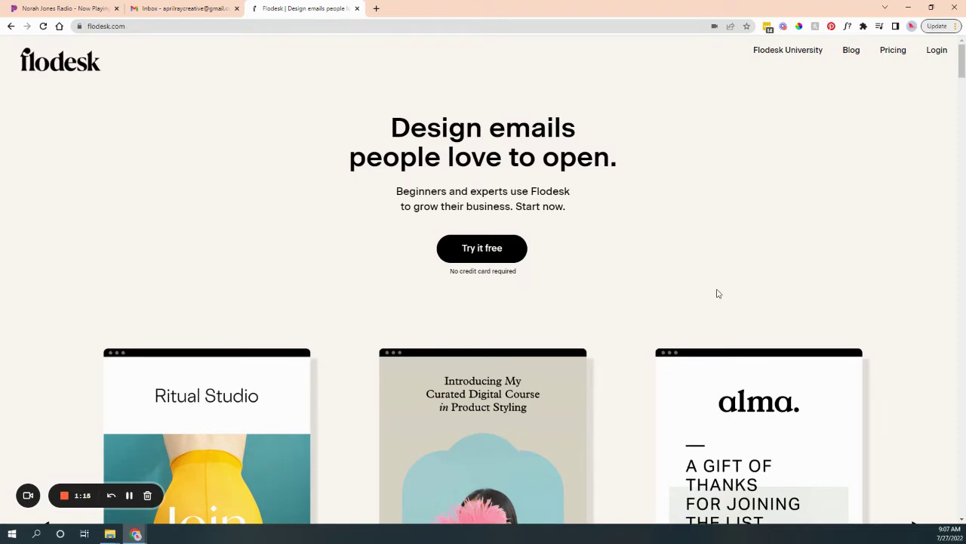
pyautogui.scroll(-5, 626, 371)
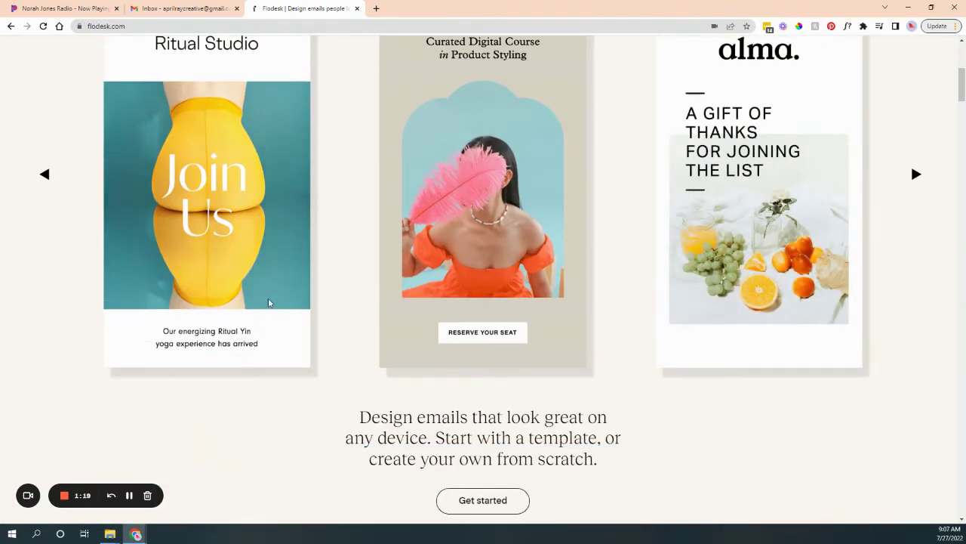
pyautogui.scroll(-2, 390, 421)
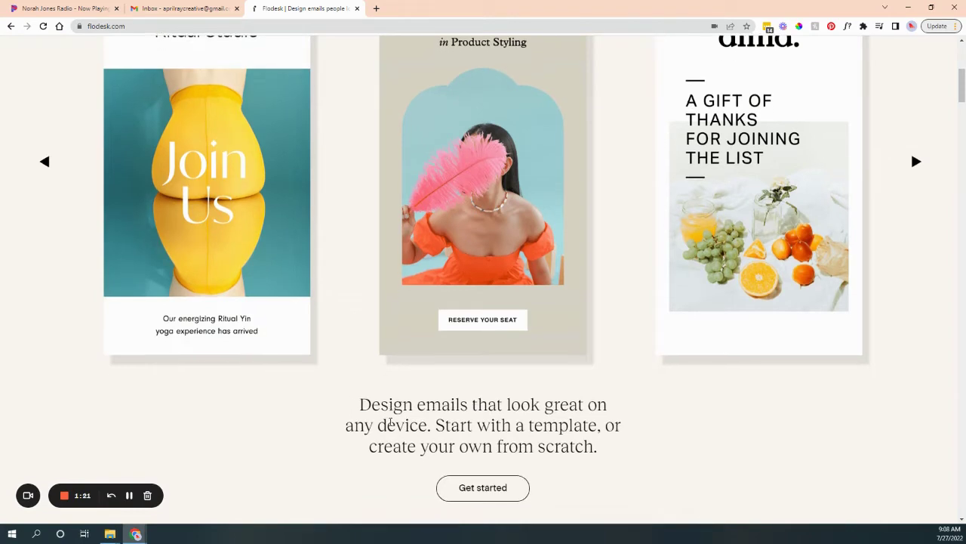
pyautogui.scroll(-2, 390, 421)
pyautogui.scroll(-2, 390, 421)
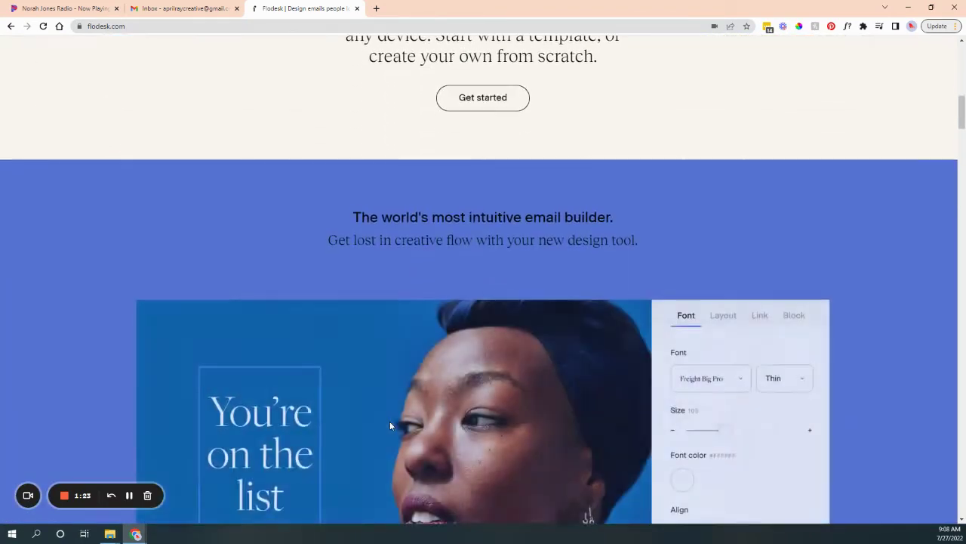
pyautogui.scroll(-3, 390, 421)
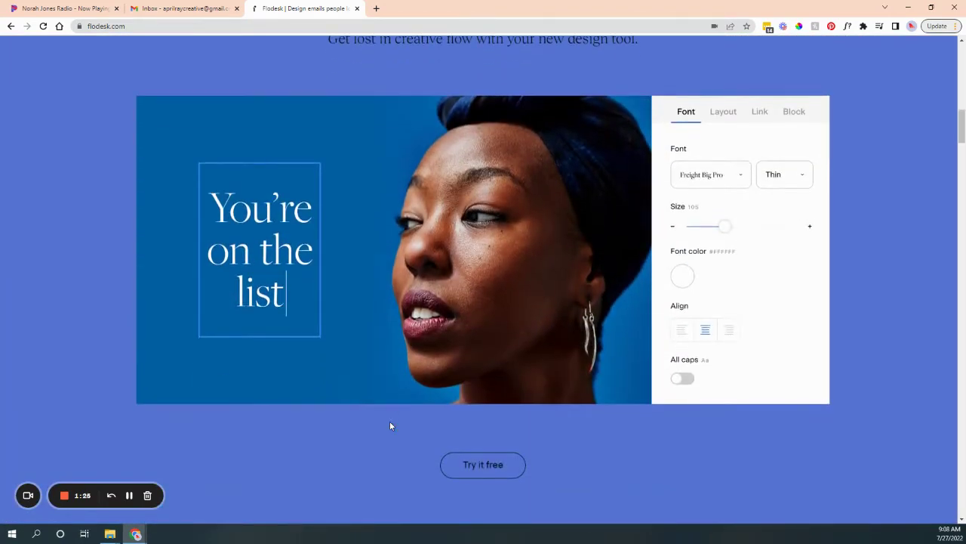
pyautogui.scroll(-4, 390, 421)
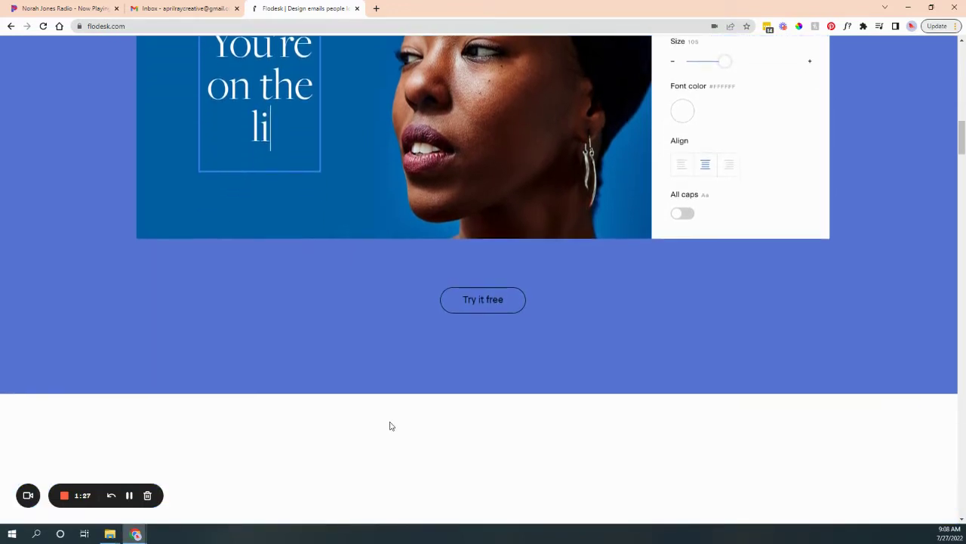
pyautogui.scroll(-2, 391, 426)
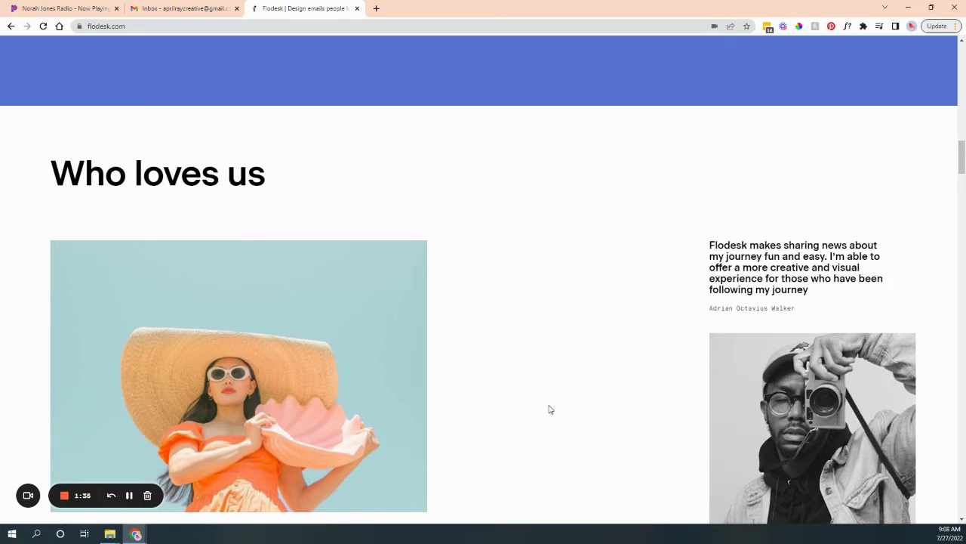
pyautogui.scroll(-2, 550, 409)
pyautogui.scroll(-2, 543, 410)
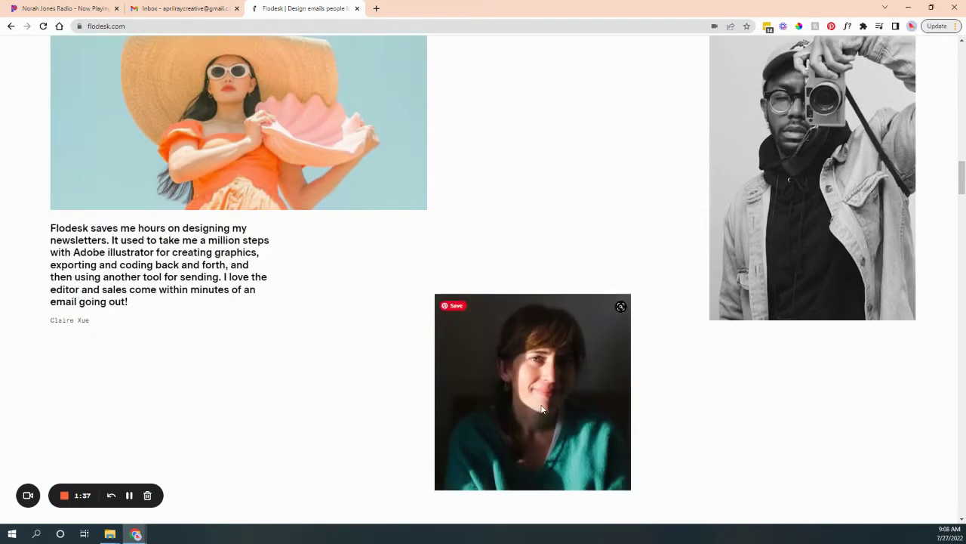
pyautogui.scroll(-5, 667, 405)
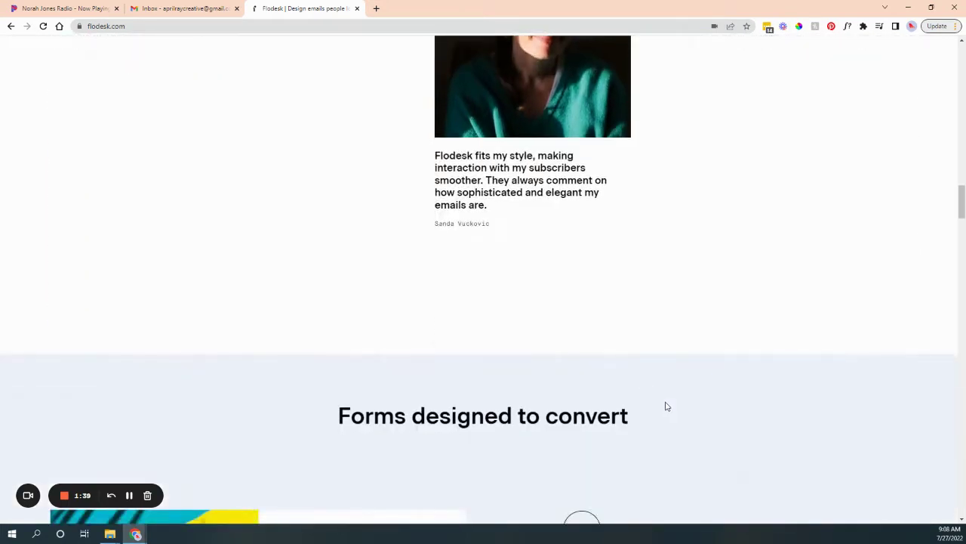
pyautogui.scroll(-3, 667, 407)
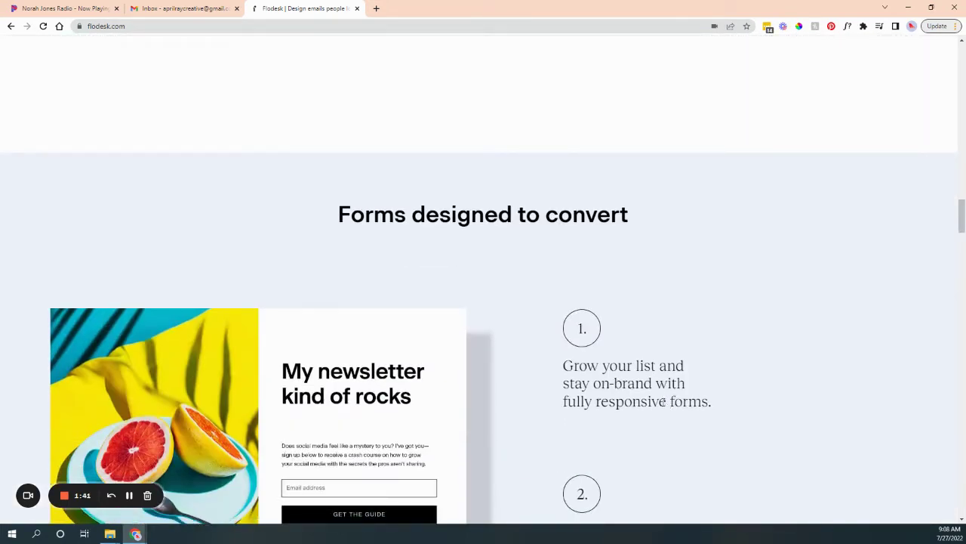
pyautogui.scroll(-2, 662, 401)
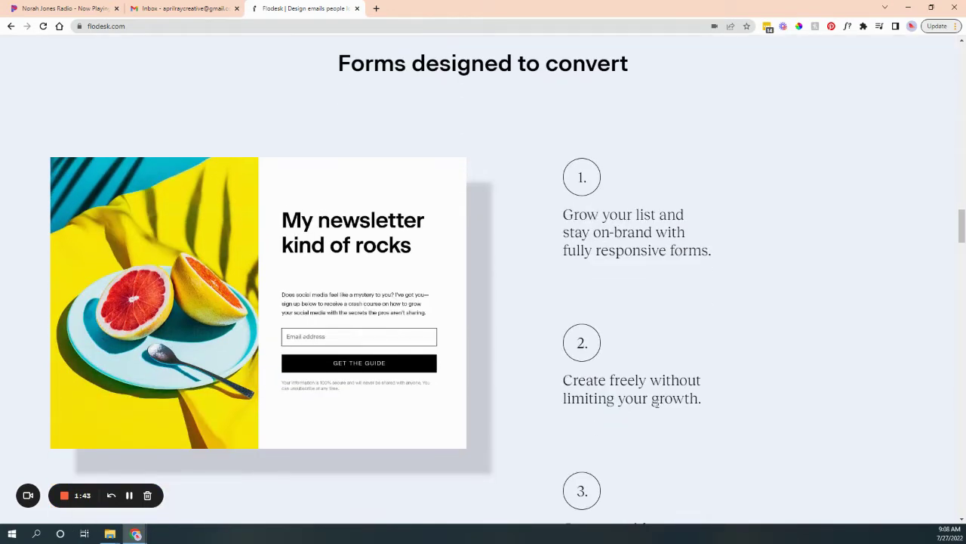
pyautogui.scroll(-6, 656, 404)
pyautogui.scroll(-3, 656, 402)
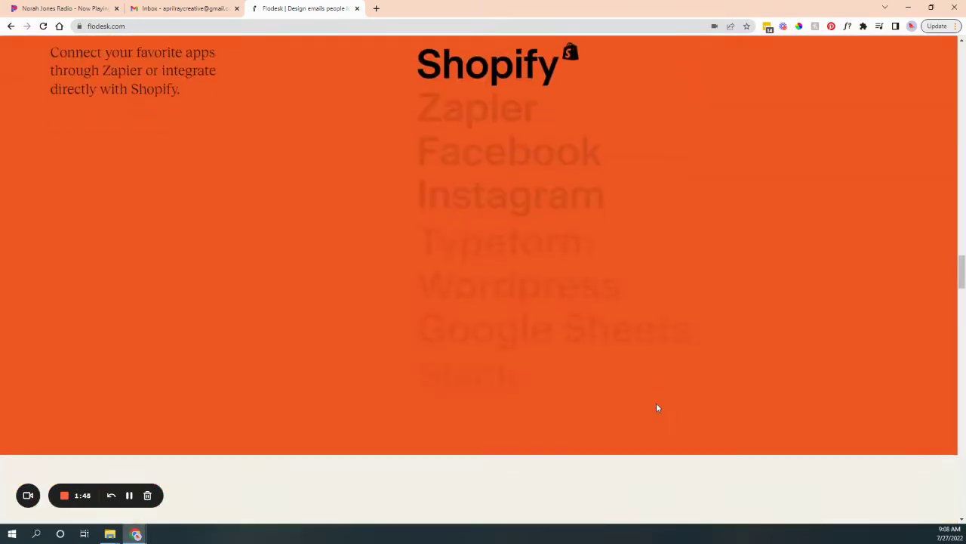
pyautogui.scroll(-3, 656, 408)
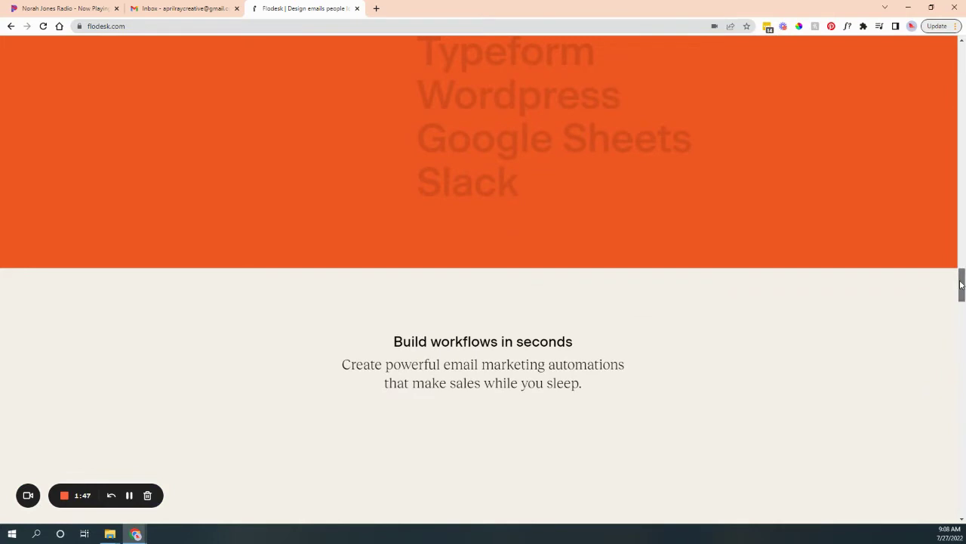
pyautogui.moveTo(961, 284); pyautogui.dragTo(961, 46)
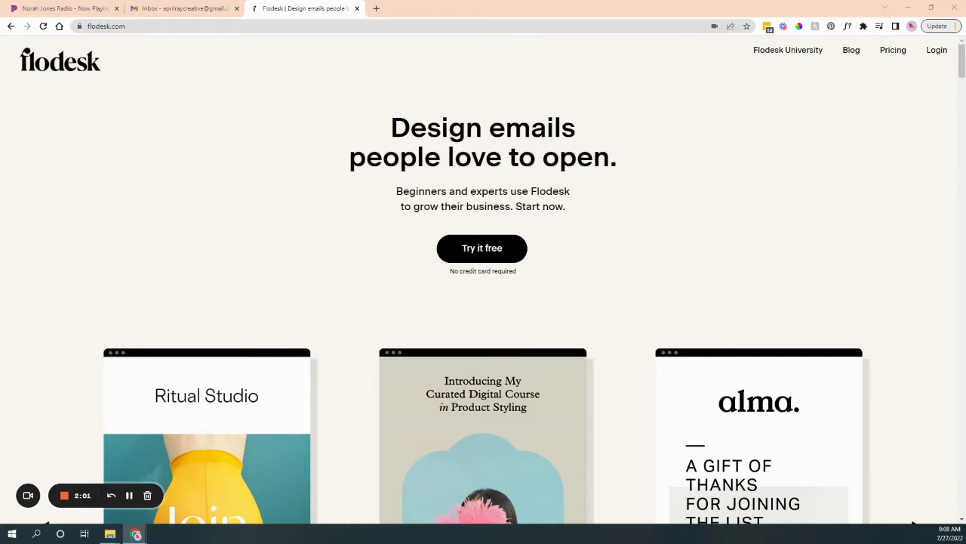
pyautogui.click(130, 24)
pyautogui.press('Return')
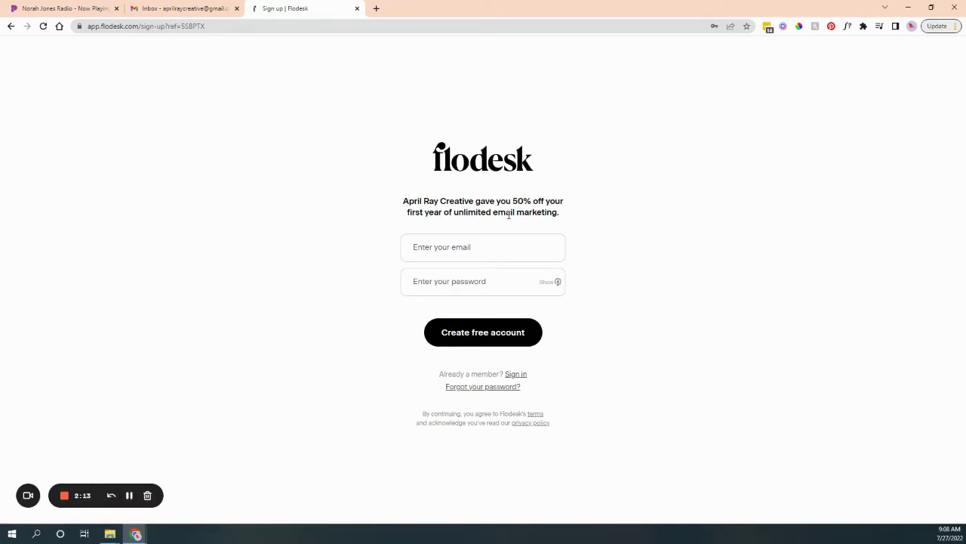
# Create a free account with the e-mail address and password, declining to save the password.
pyautogui.click(428, 247)
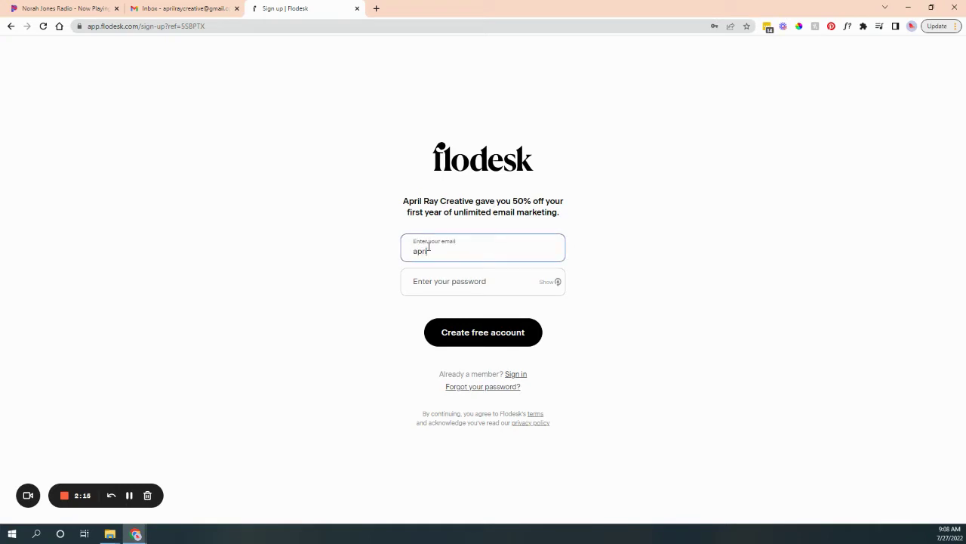
pyautogui.press('Tab')
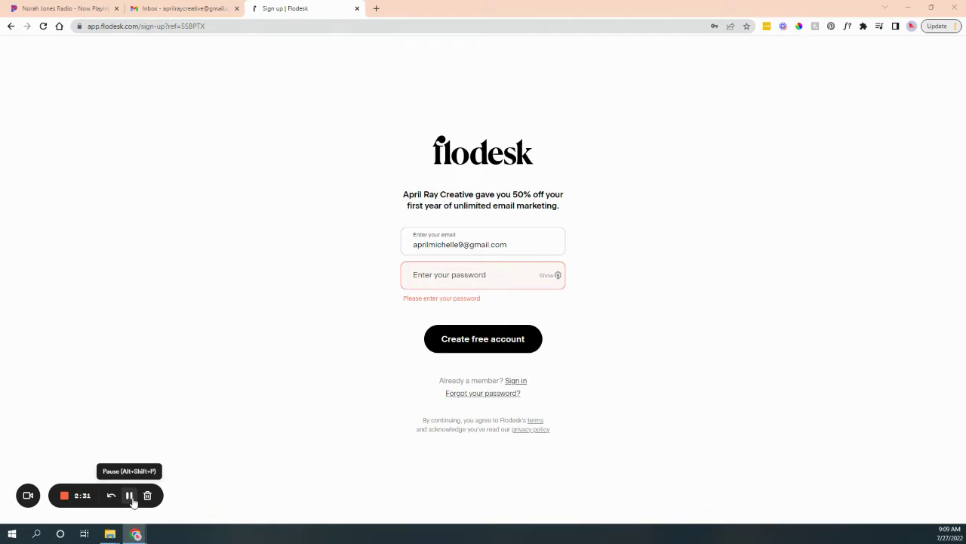
pyautogui.click(129, 496)
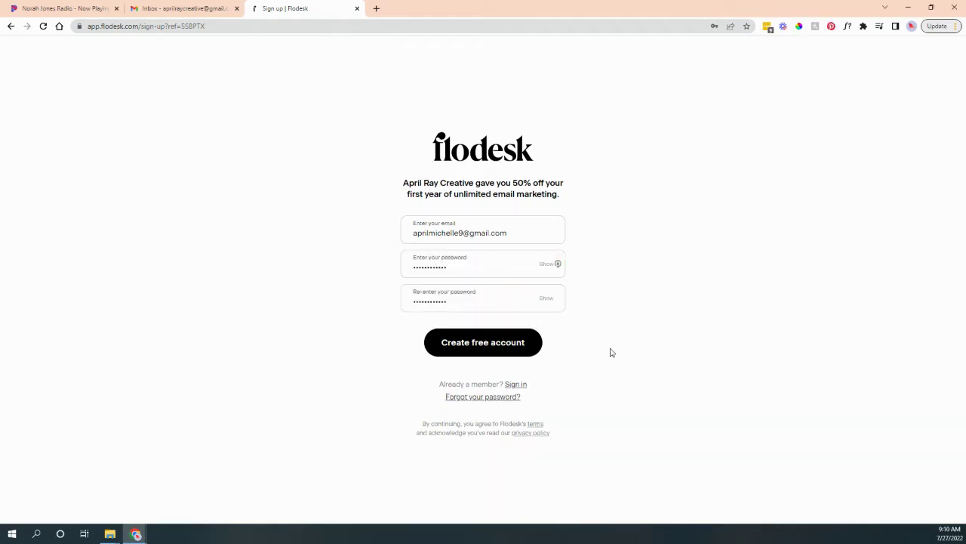
pyautogui.click(506, 344)
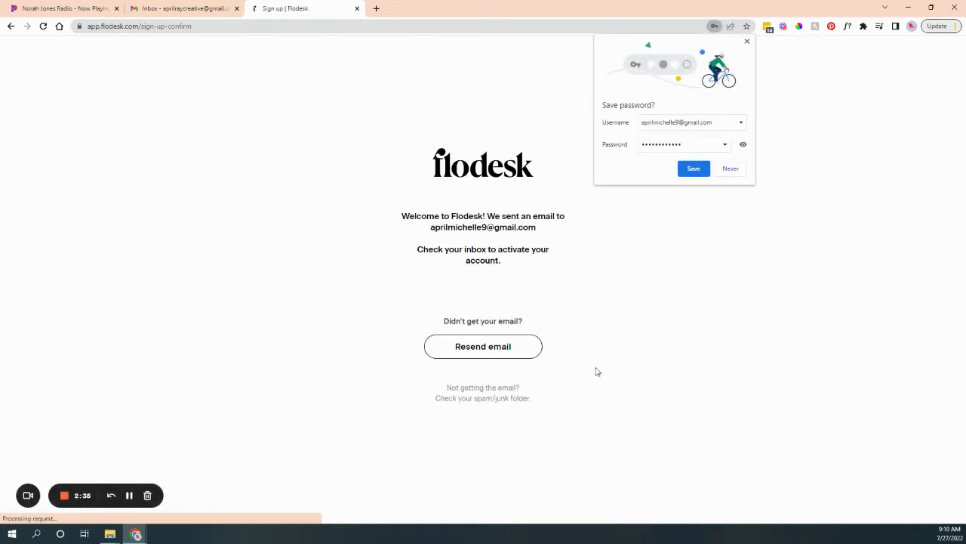
pyautogui.click(747, 42)
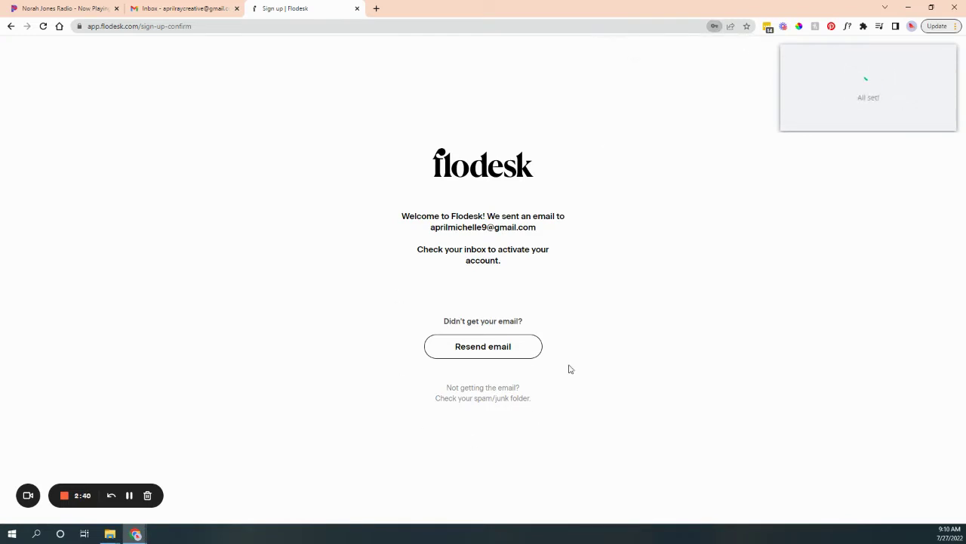
# In the other Google account's inbox, open 'Welcome to Flodesk' and verify the e-mail address.
pyautogui.click(164, 6)
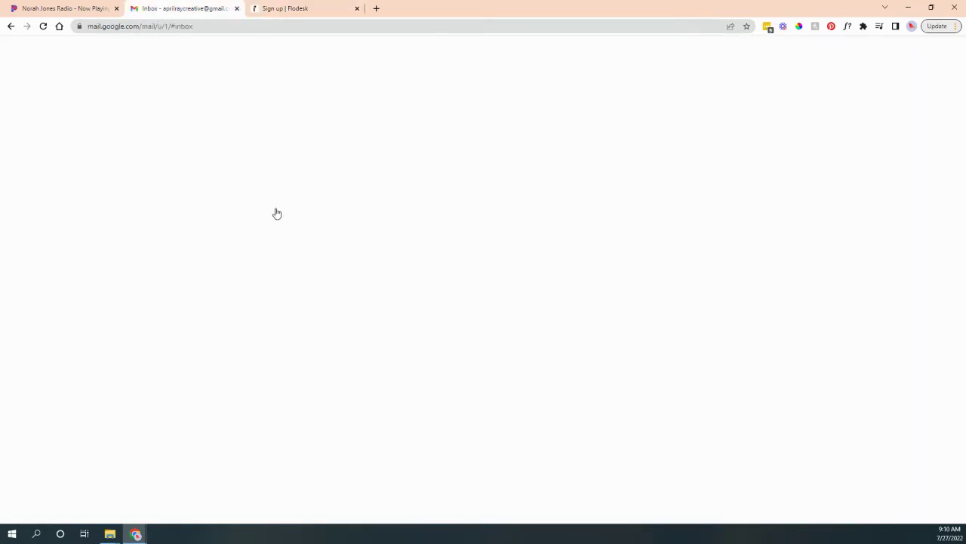
pyautogui.click(924, 52)
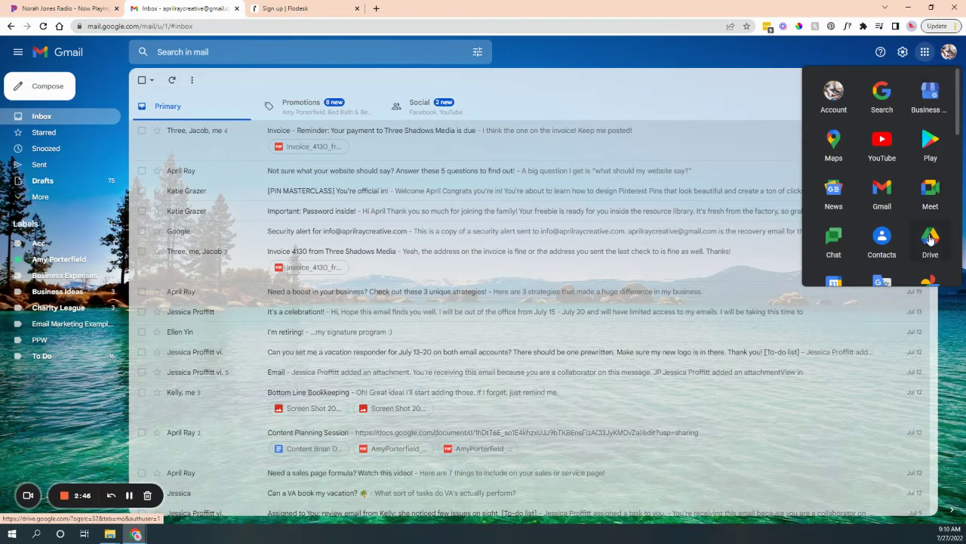
pyautogui.click(949, 51)
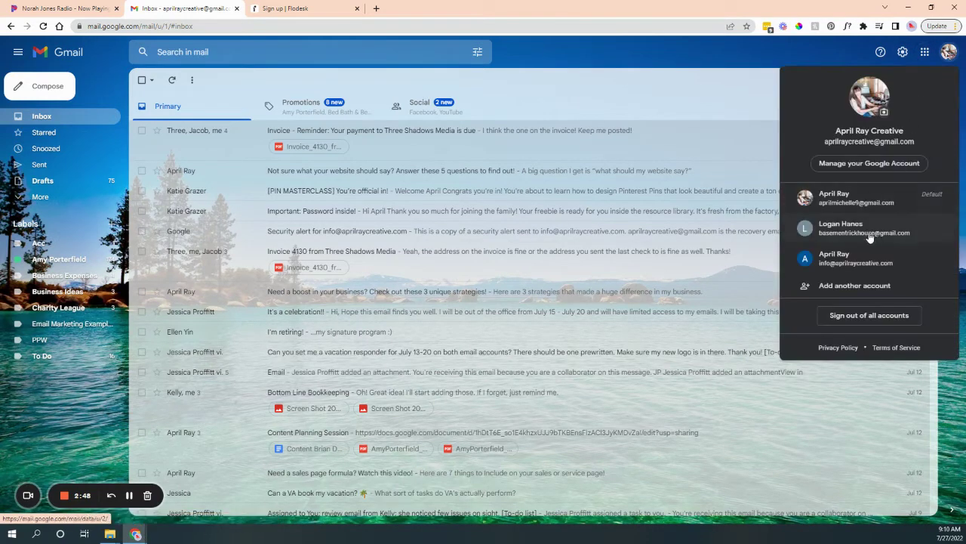
pyautogui.click(869, 237)
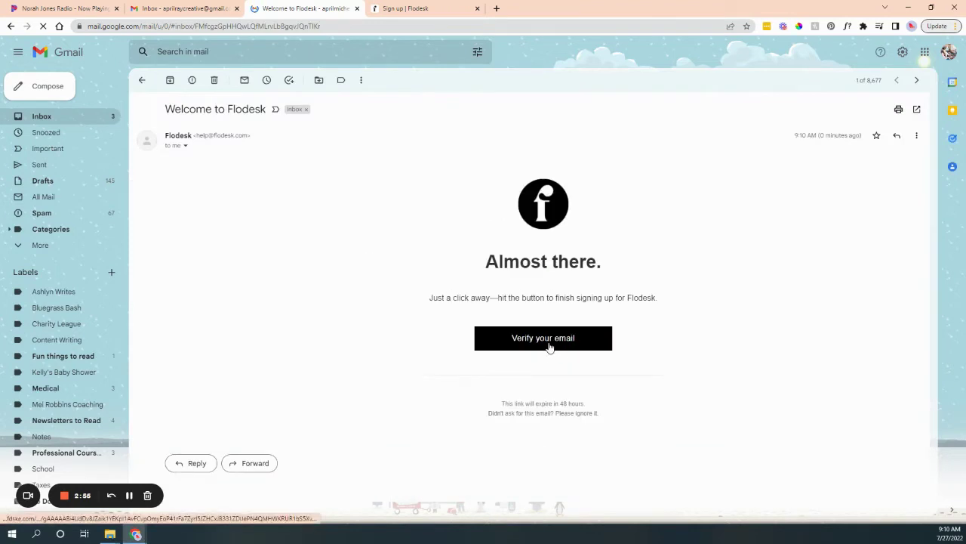
pyautogui.click(550, 346)
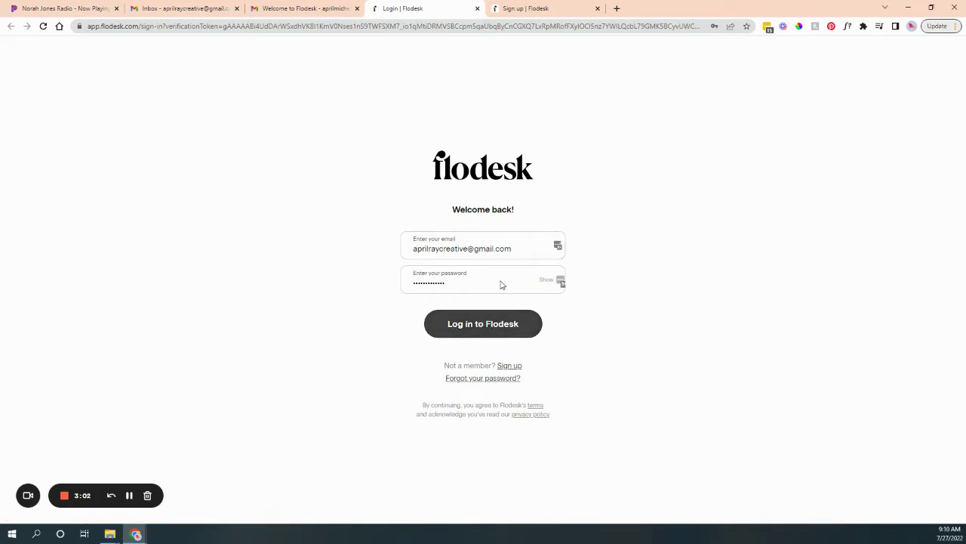
# Enter the account e-mail in the Flodesk login form and clear the password suggestions.
pyautogui.click(515, 253)
pyautogui.tripleClick(515, 252)
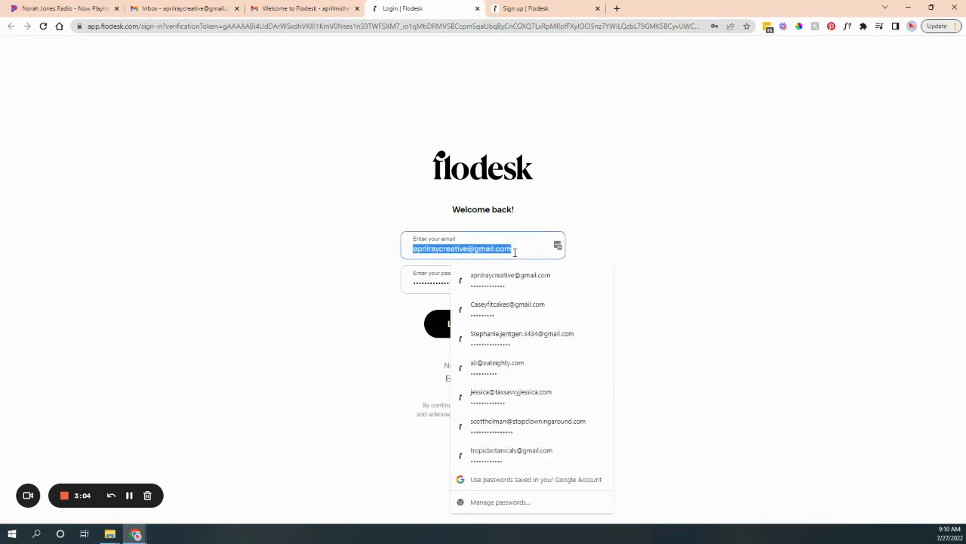
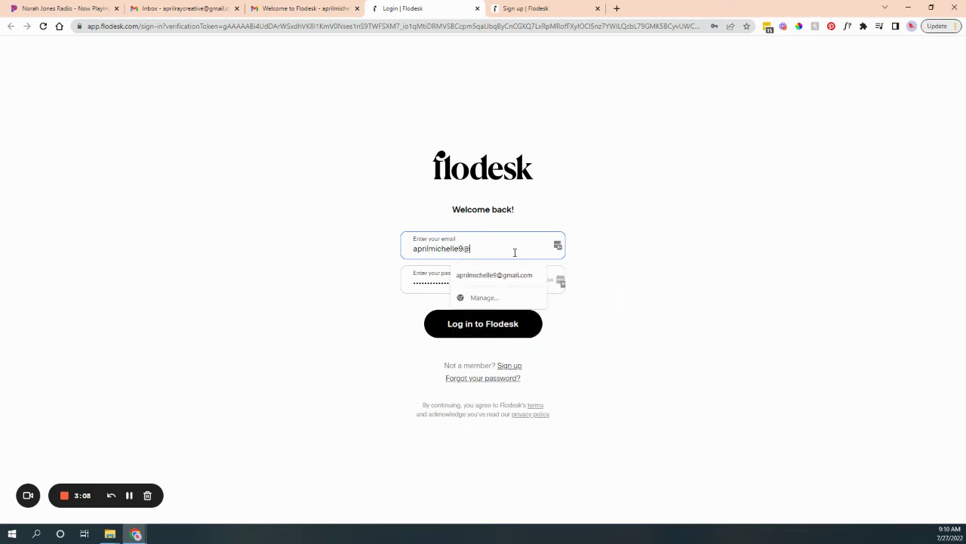
pyautogui.doubleClick(462, 283)
pyautogui.press('Escape')
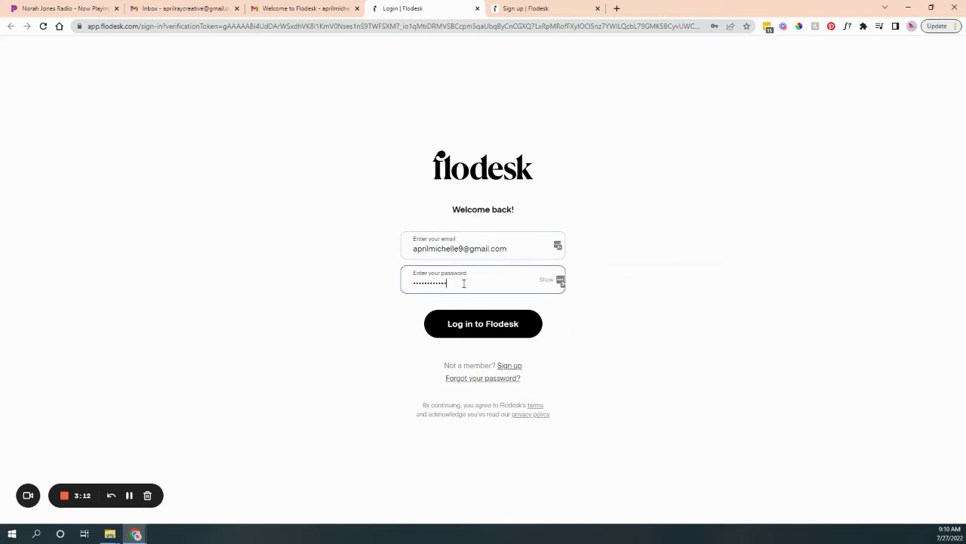
pyautogui.click(659, 267)
# Log in, dismiss the template library tip, and return to My emails.
pyautogui.click(511, 334)
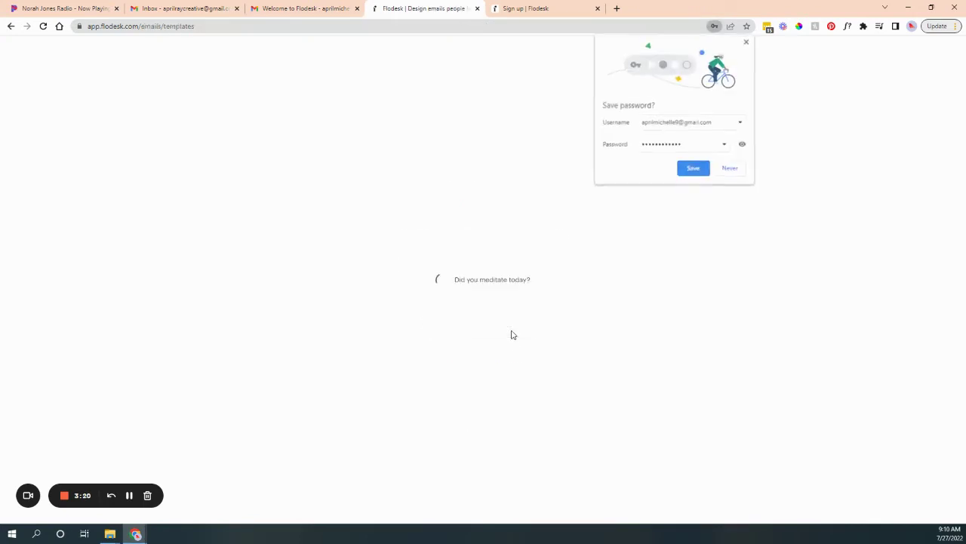
pyautogui.click(746, 42)
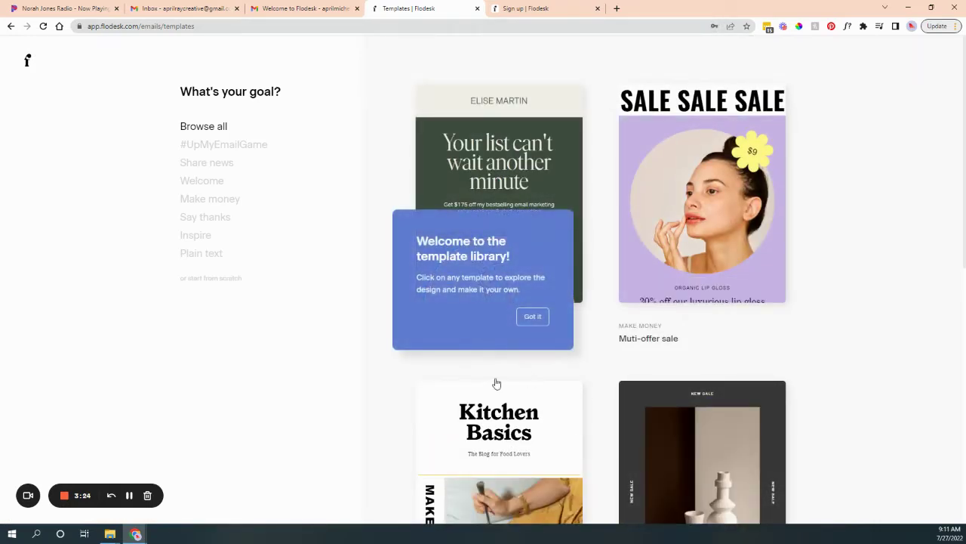
pyautogui.click(546, 317)
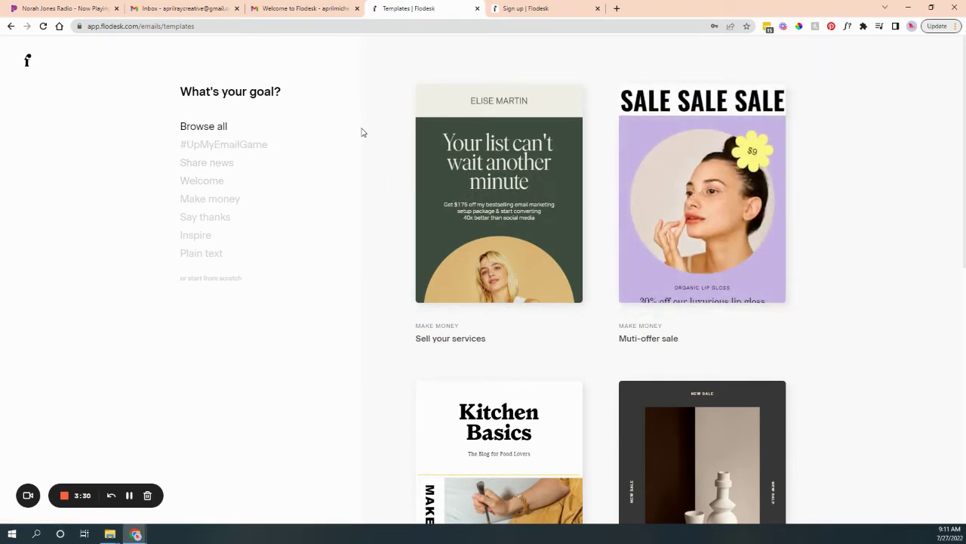
pyautogui.click(30, 65)
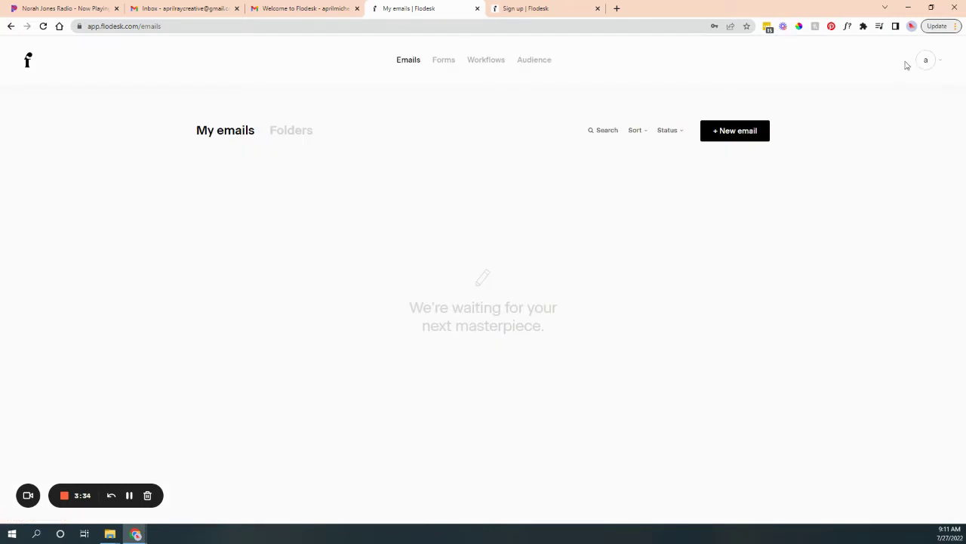
# In account Overview, add the holder's full name and set timezone to Central Time - US & Canada.
pyautogui.click(927, 60)
pyautogui.click(898, 99)
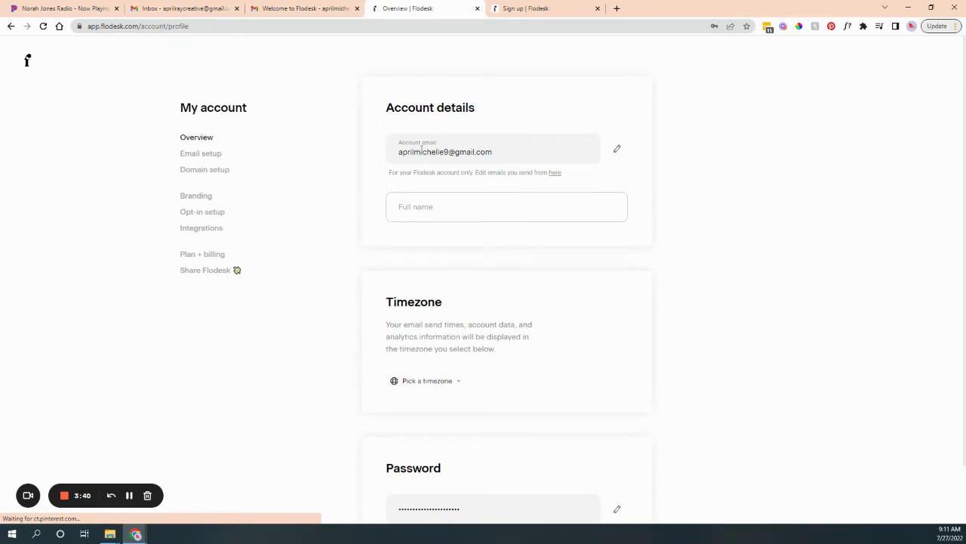
pyautogui.click(415, 214)
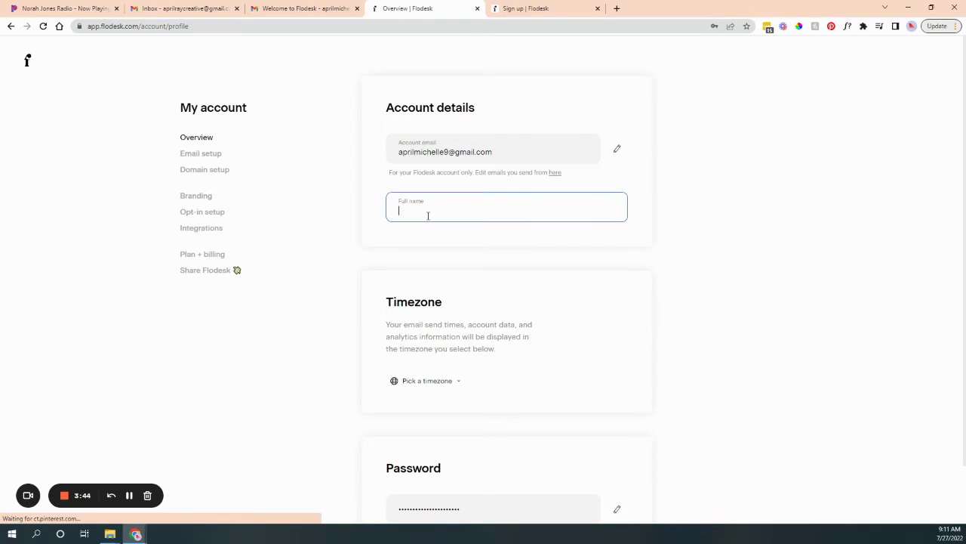
pyautogui.click(417, 384)
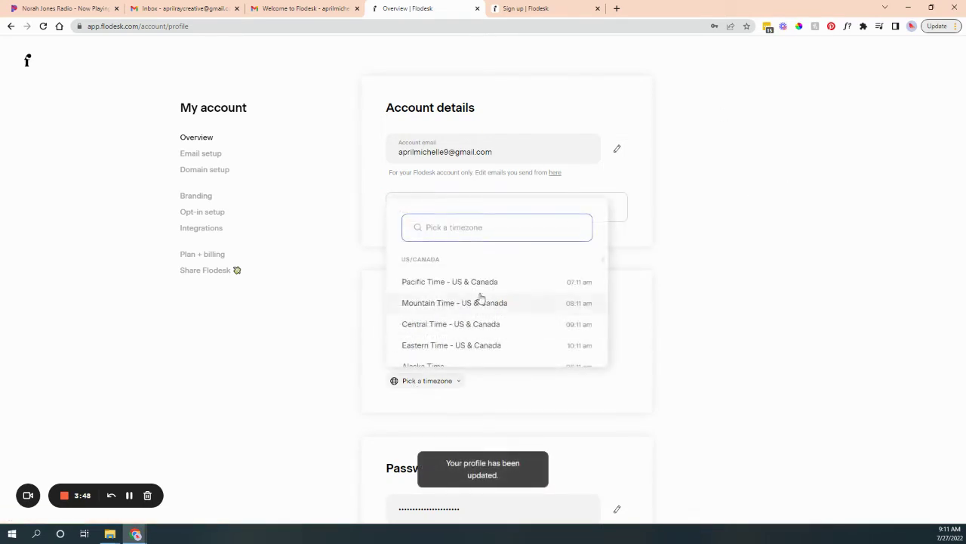
pyautogui.click(483, 324)
pyautogui.scroll(-1, 671, 332)
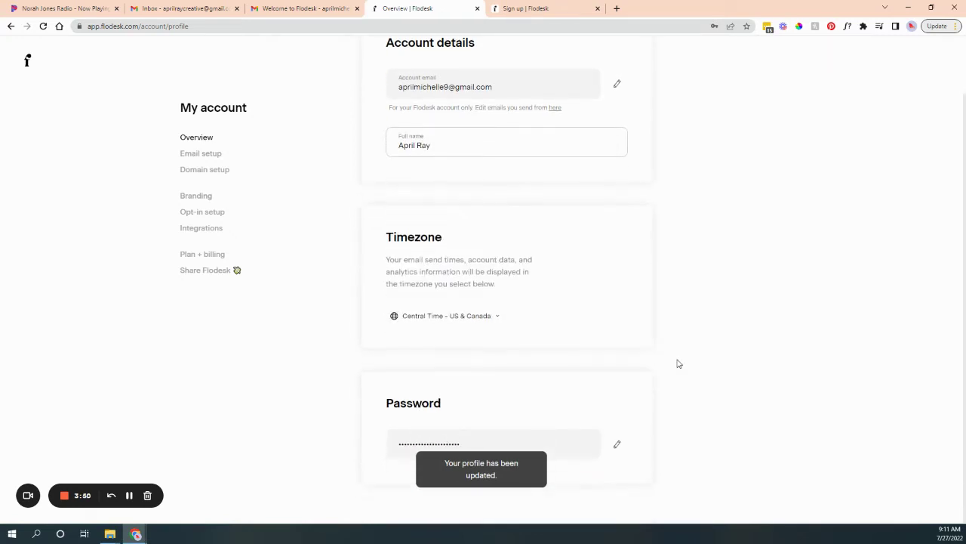
pyautogui.scroll(1, 352, 249)
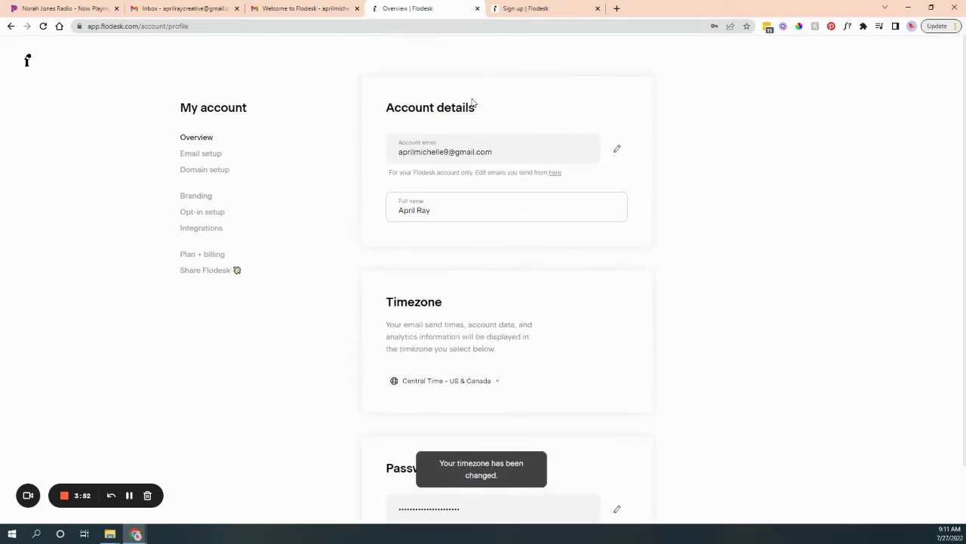
# Set the sender From name to the account holder's name, then go to Domain setup.
pyautogui.click(213, 155)
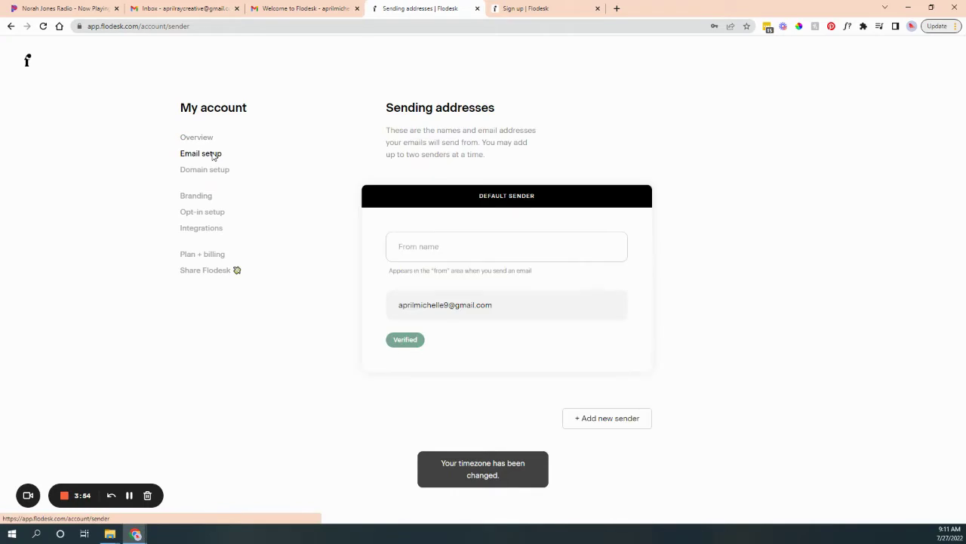
pyautogui.click(456, 254)
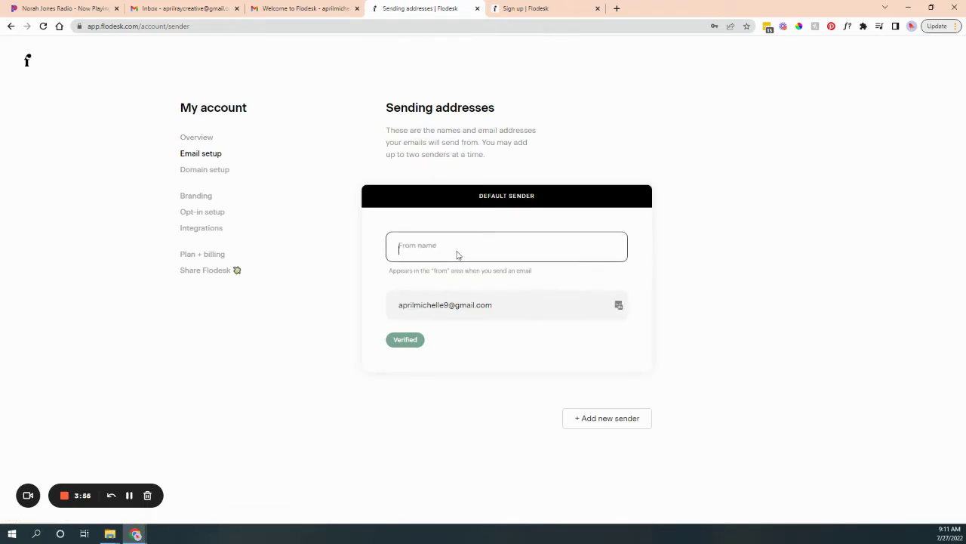
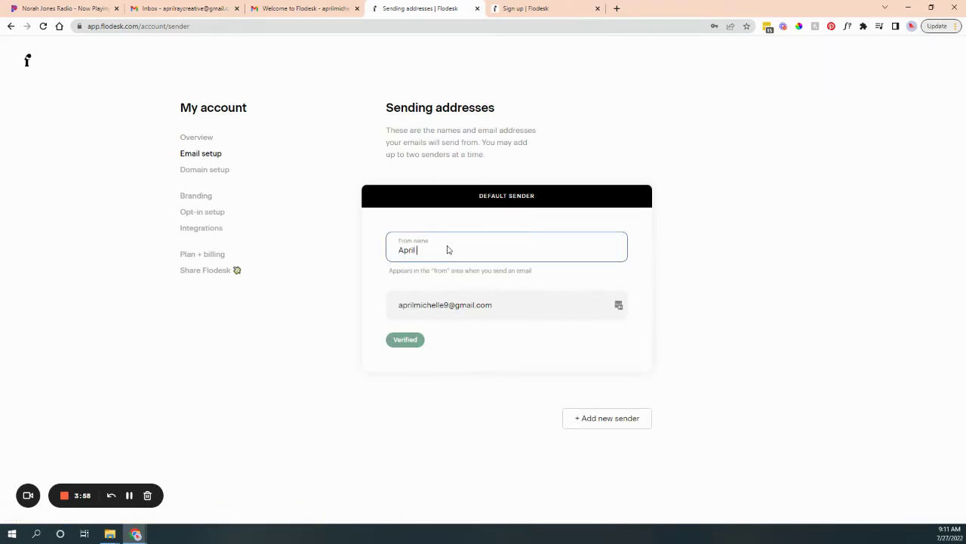
pyautogui.click(785, 268)
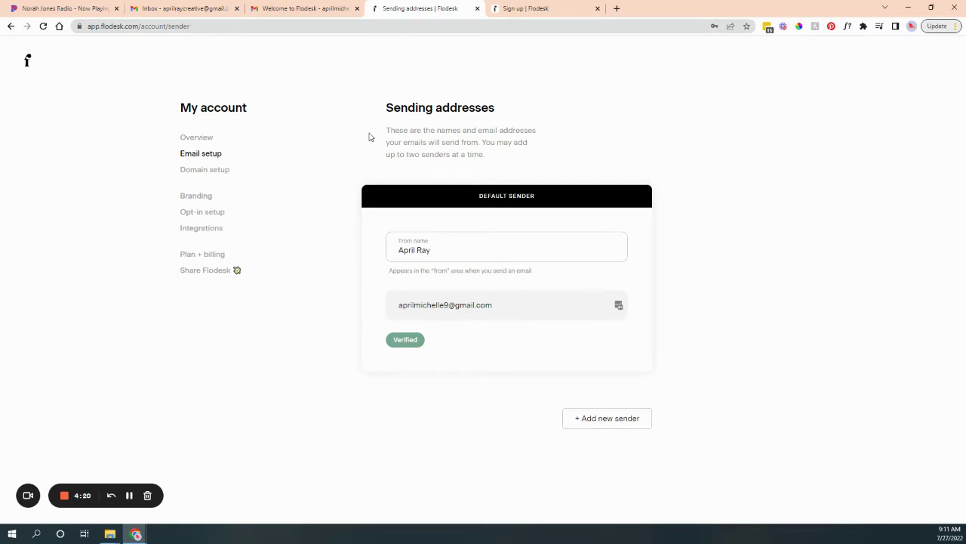
pyautogui.click(211, 174)
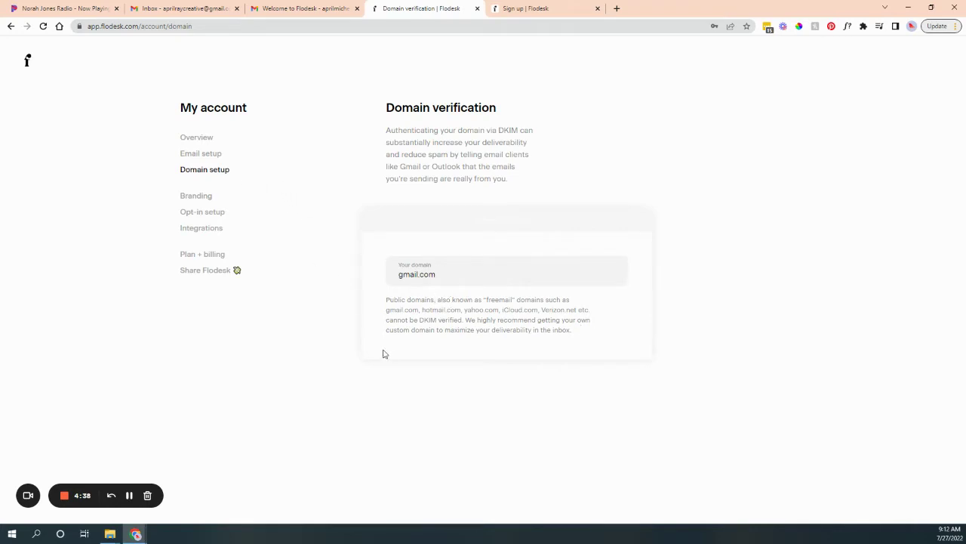
# Open the Branding settings and scroll down to the Brand colors section.
pyautogui.click(209, 196)
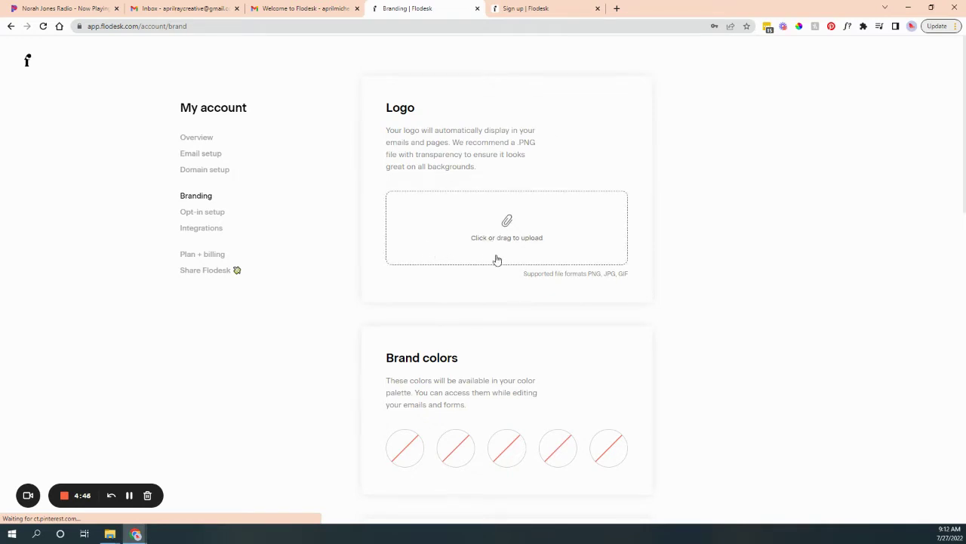
pyautogui.scroll(-3, 494, 260)
pyautogui.scroll(3, 498, 256)
pyautogui.scroll(-3, 518, 253)
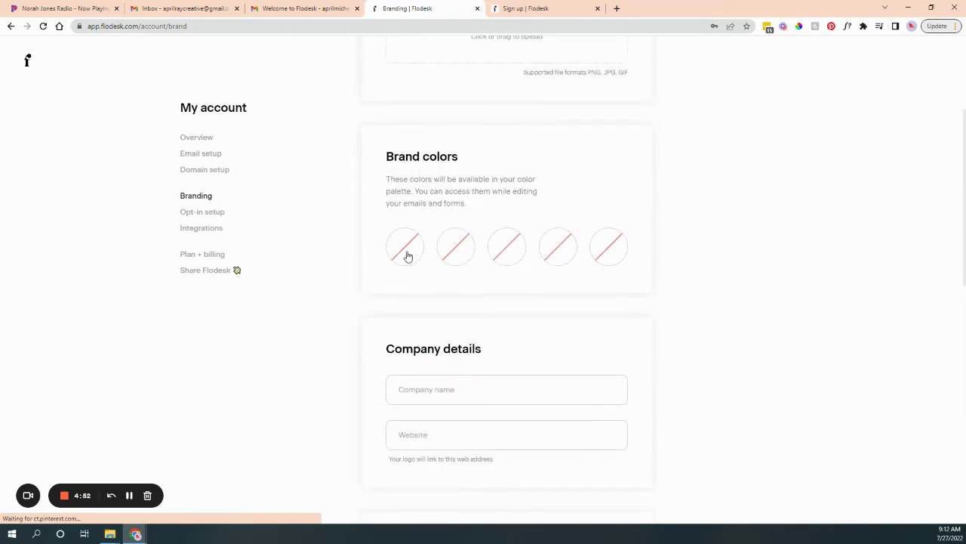
# Save #ffffff and #000000 as brand colours.
pyautogui.click(407, 256)
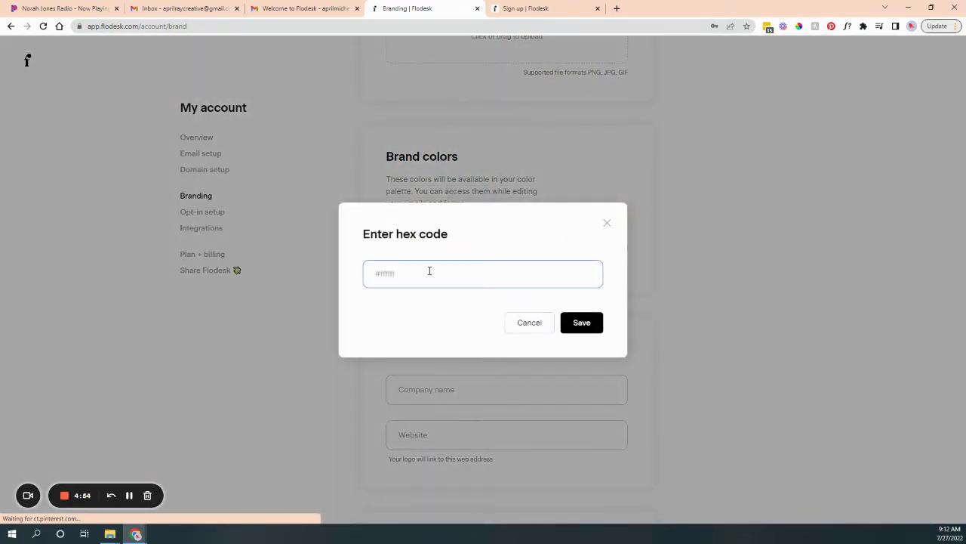
pyautogui.write('#ffffff')
pyautogui.click(601, 318)
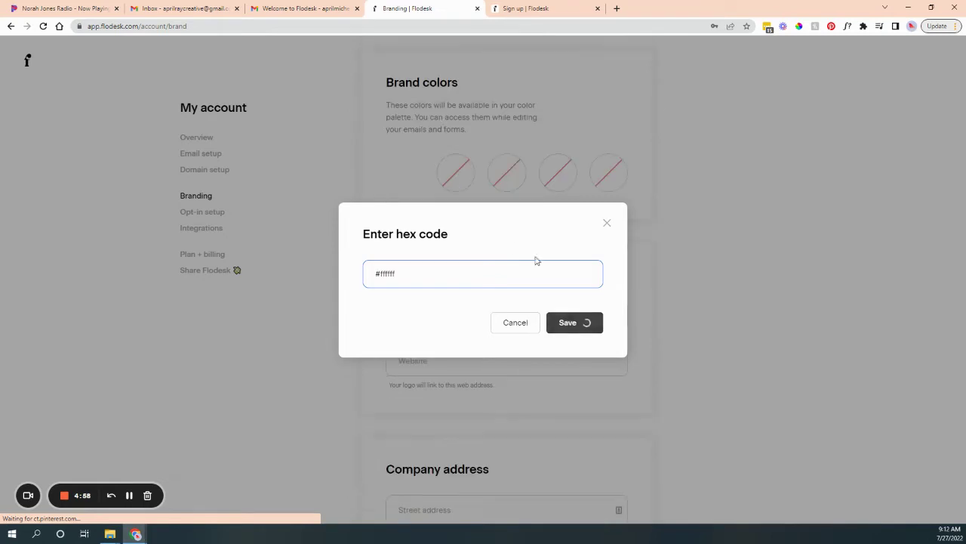
pyautogui.click(456, 250)
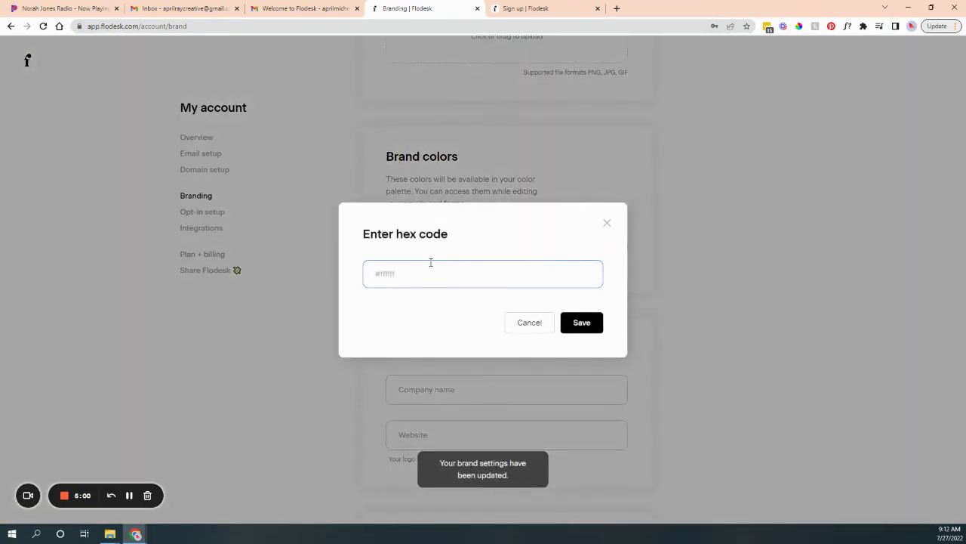
pyautogui.write('#000000')
pyautogui.click(581, 322)
# Try adding hex code #8h2jk4, then abandon the invalid entry without saving.
pyautogui.click(457, 246)
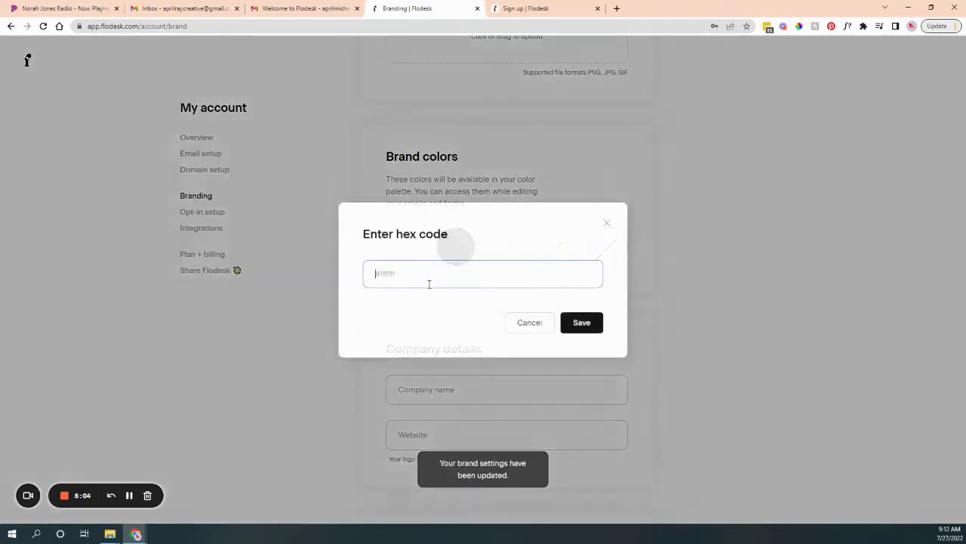
pyautogui.write('#8')
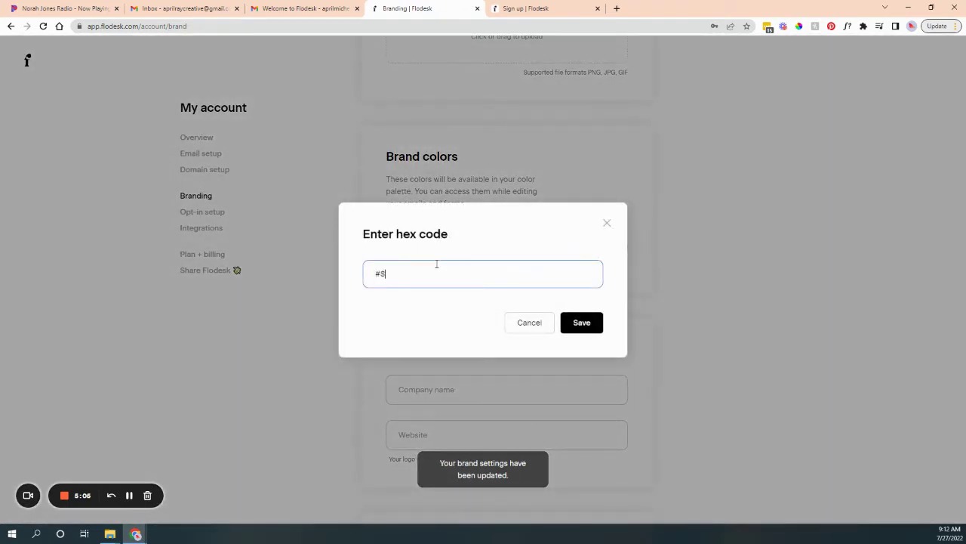
pyautogui.write('h2jk4')
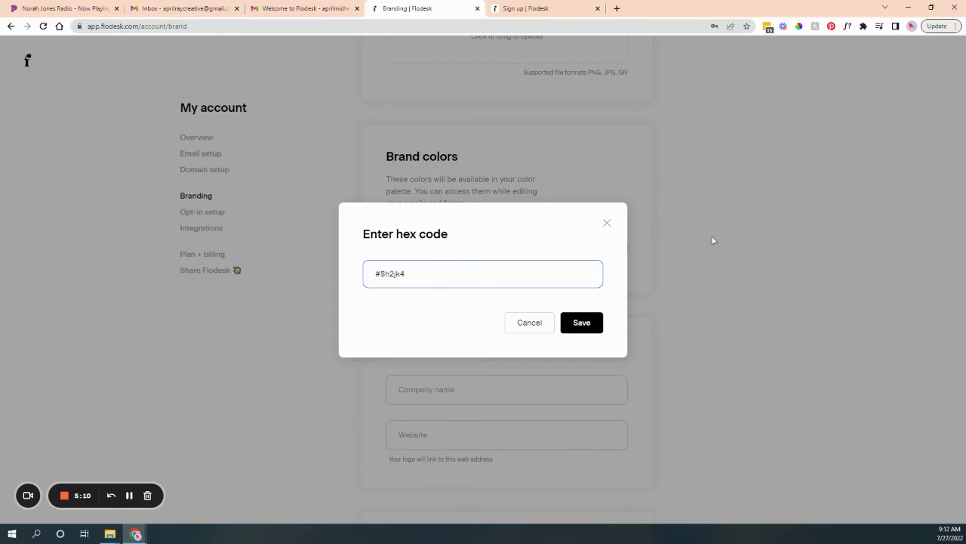
pyautogui.click(581, 323)
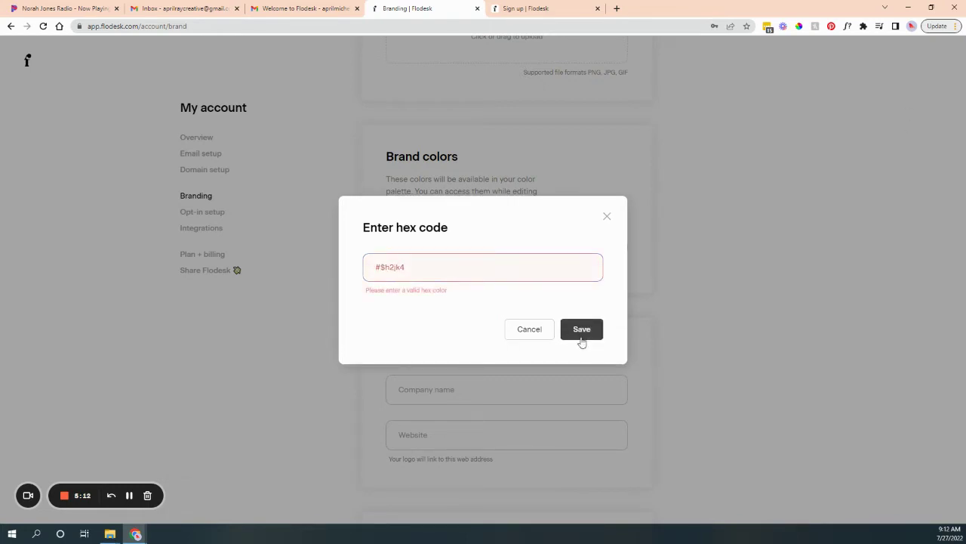
pyautogui.doubleClick(383, 266)
pyautogui.write('a')
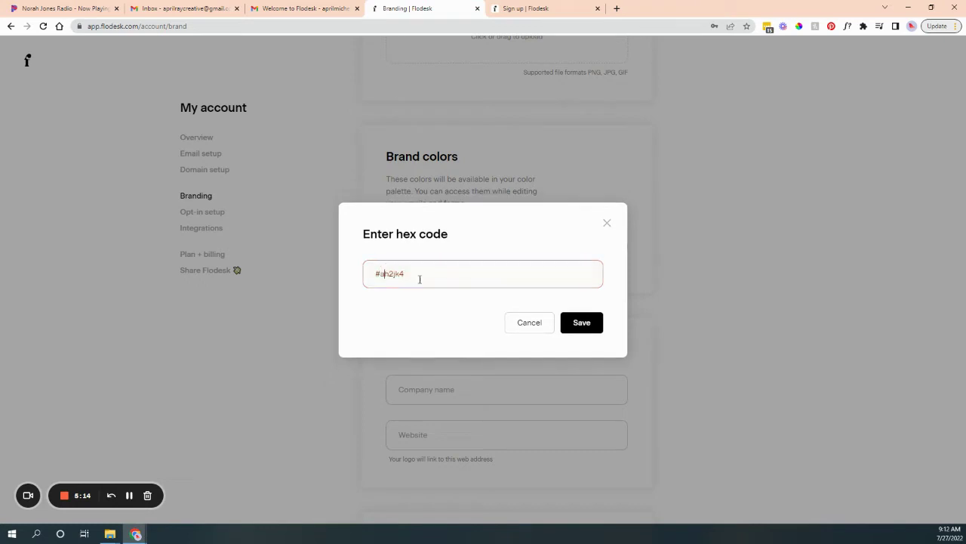
pyautogui.click(572, 327)
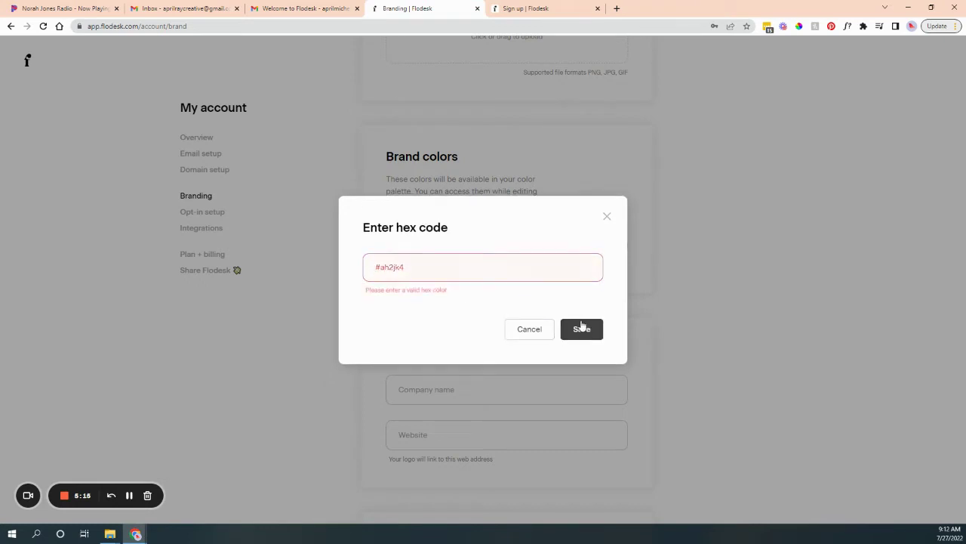
pyautogui.tripleClick(459, 268)
pyautogui.click(608, 217)
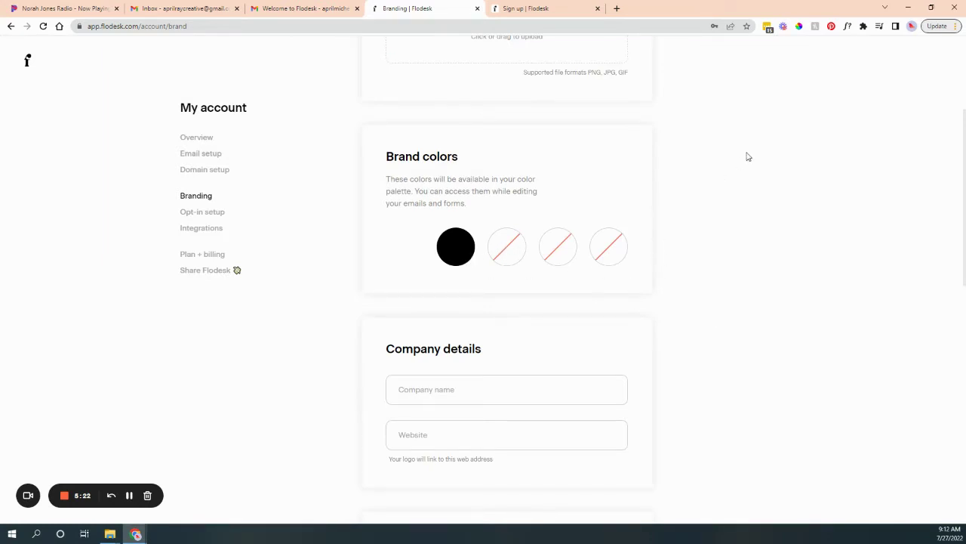
# Enter and save the business name in the Company name field.
pyautogui.scroll(-5, 760, 179)
pyautogui.scroll(5, 768, 317)
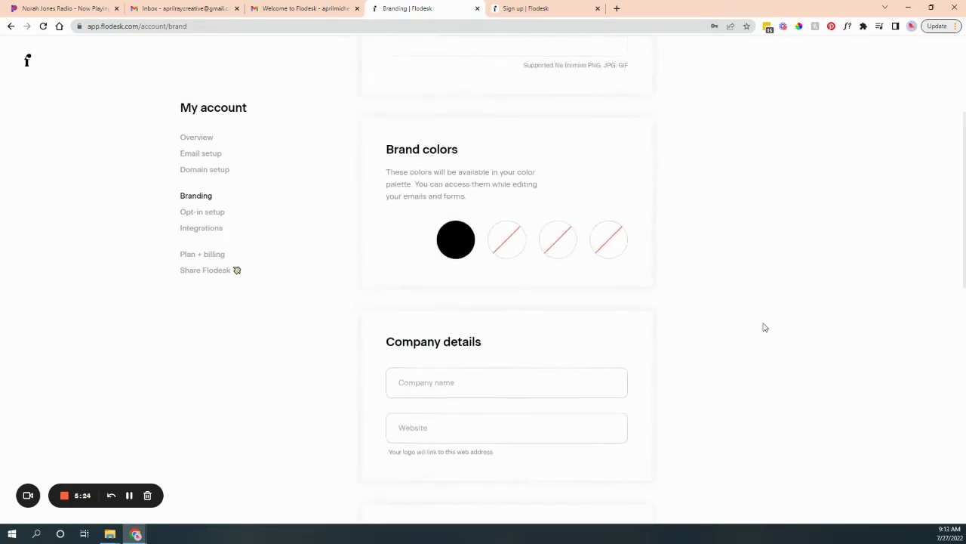
pyautogui.scroll(-3, 571, 294)
pyautogui.click(492, 242)
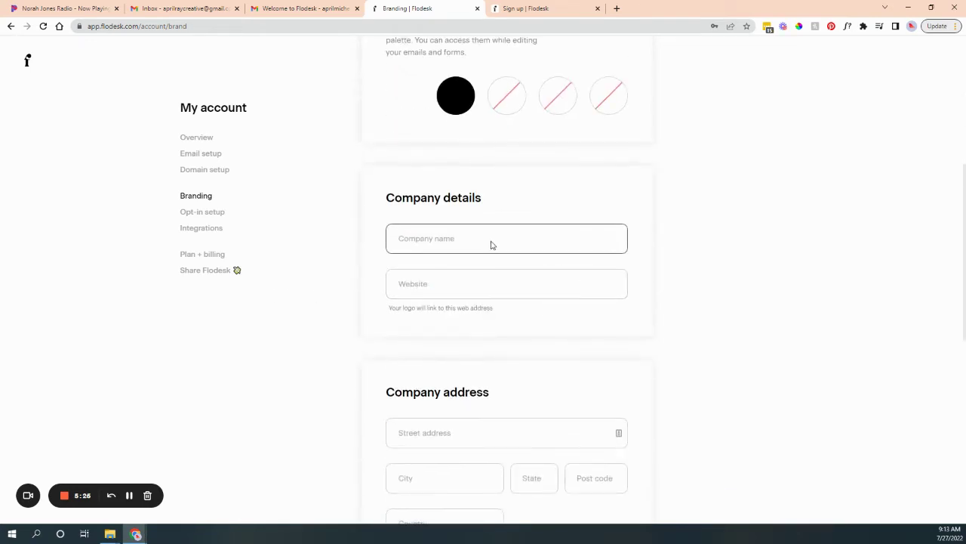
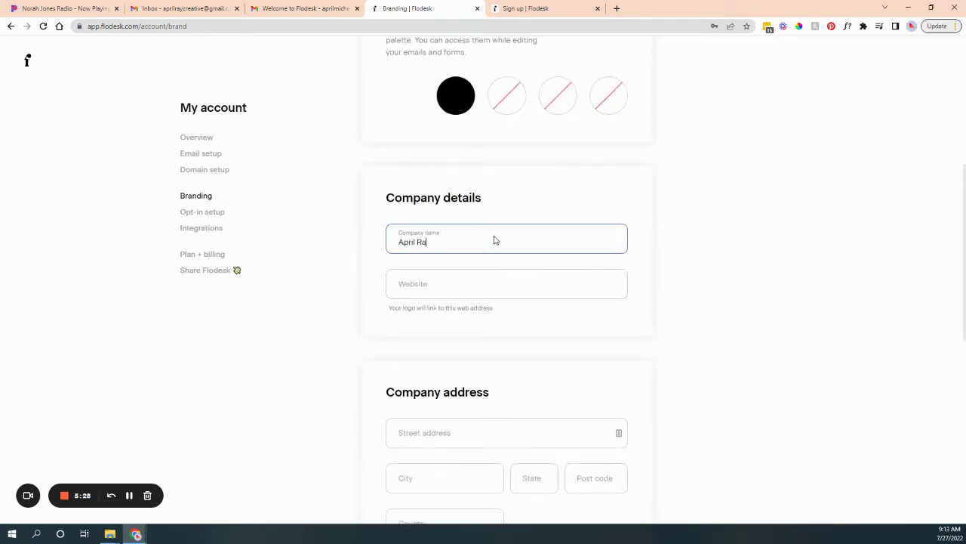
pyautogui.press('Return')
# Enter and save the business's website address in the Website field.
pyautogui.click(536, 285)
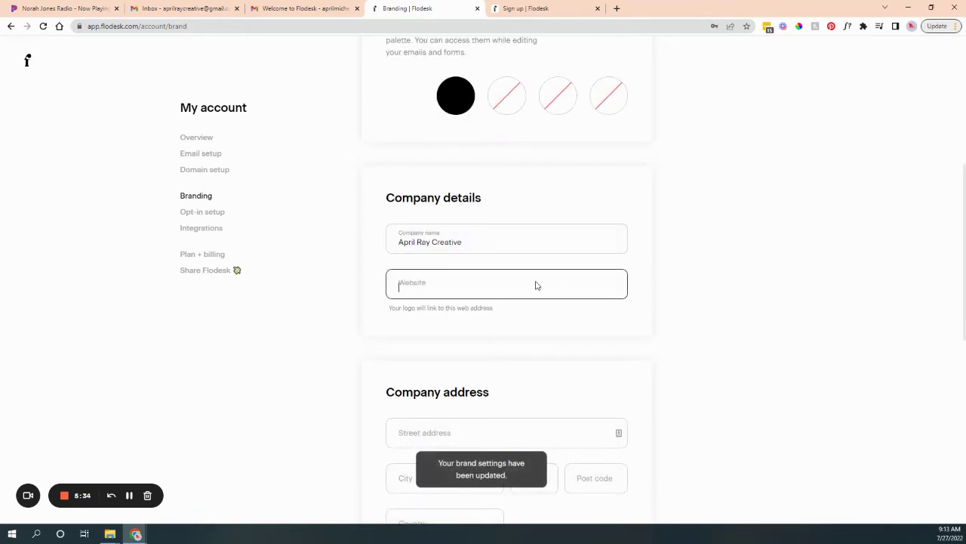
pyautogui.write('www')
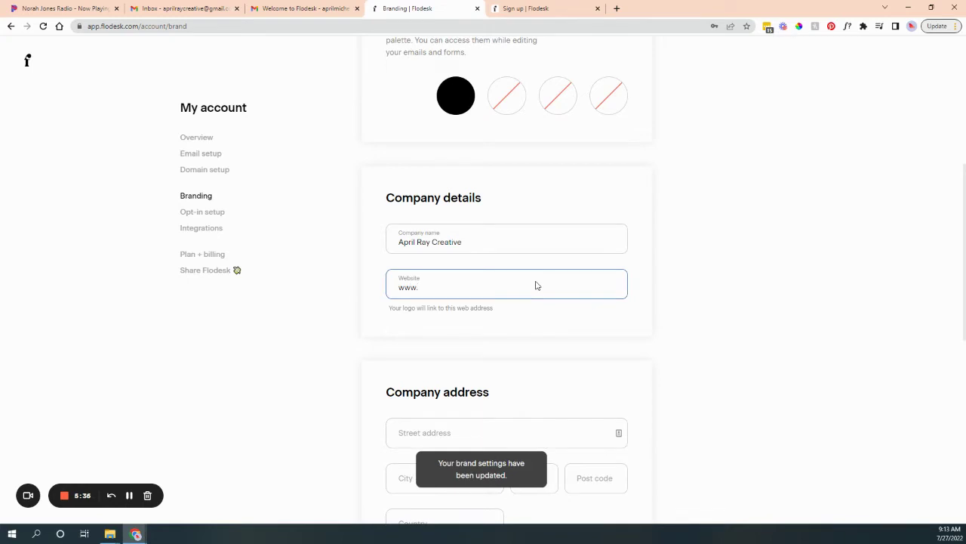
pyautogui.write('.')
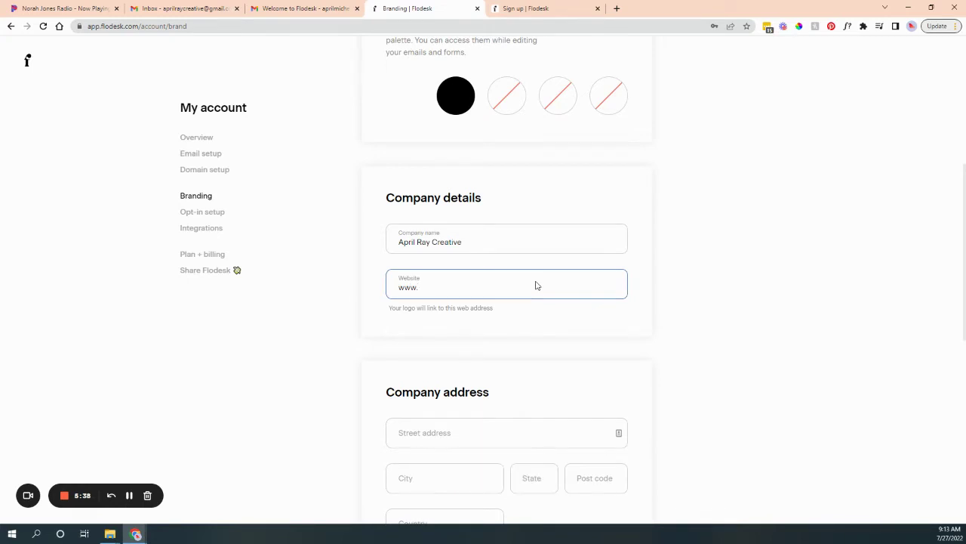
pyautogui.write('aprilraycreative.com')
pyautogui.click(736, 298)
pyautogui.scroll(-3, 735, 297)
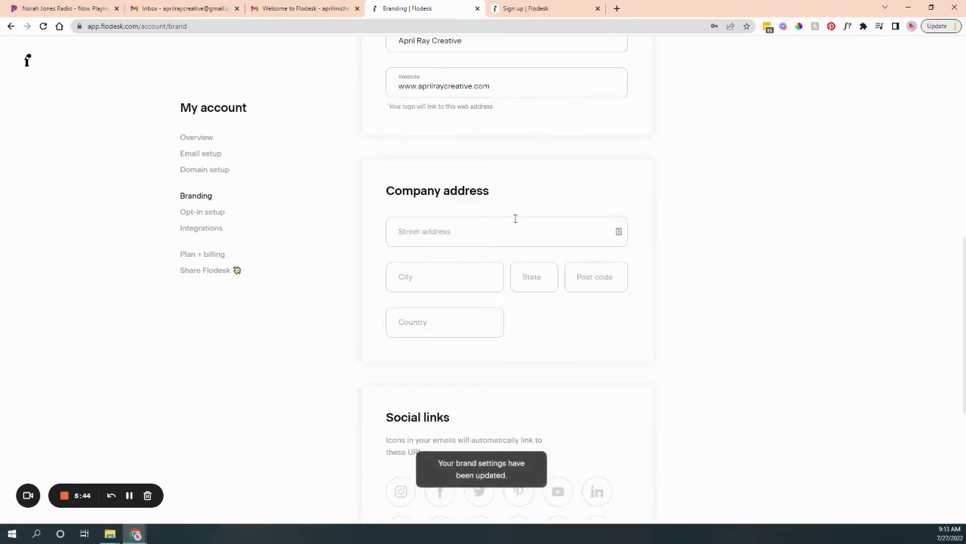
pyautogui.click(405, 223)
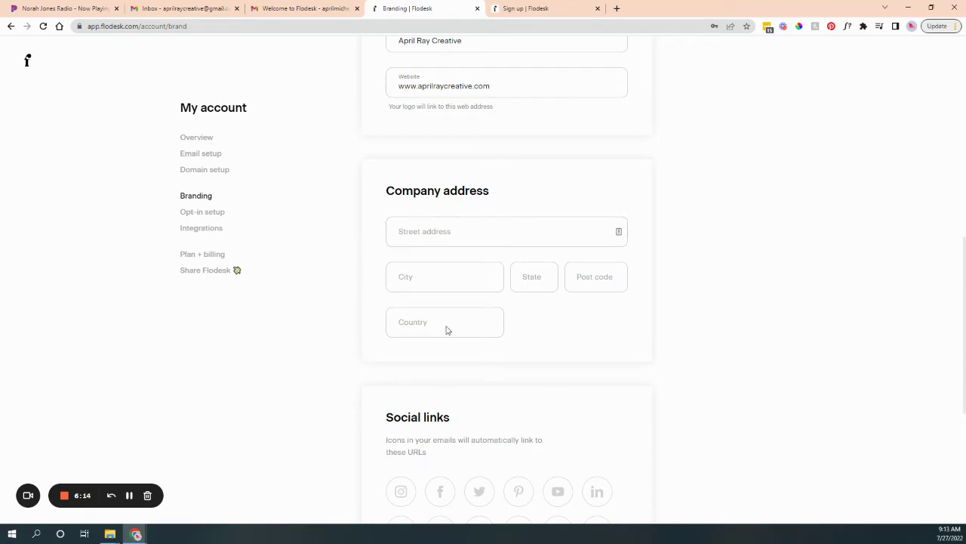
pyautogui.scroll(-2, 484, 389)
pyautogui.scroll(-2, 484, 389)
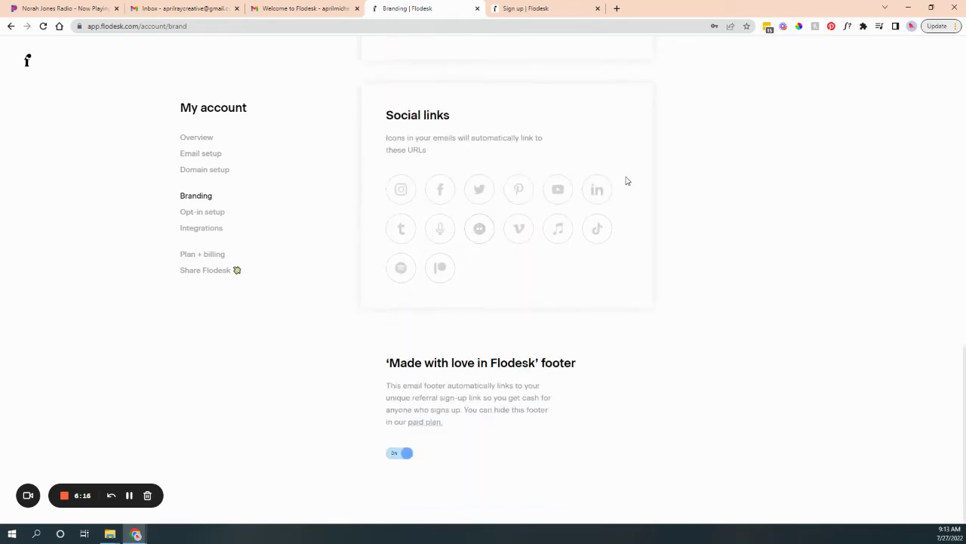
pyautogui.click(443, 190)
pyautogui.click(606, 222)
pyautogui.click(209, 214)
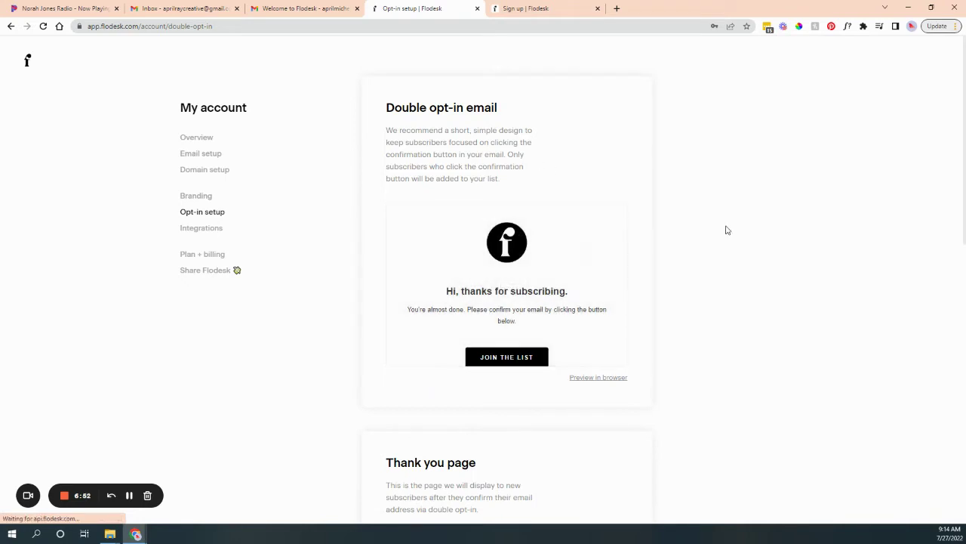
# Scroll through the opt-in email, thank-you and preferences previews, then open Integrations.
pyautogui.scroll(-8, 724, 235)
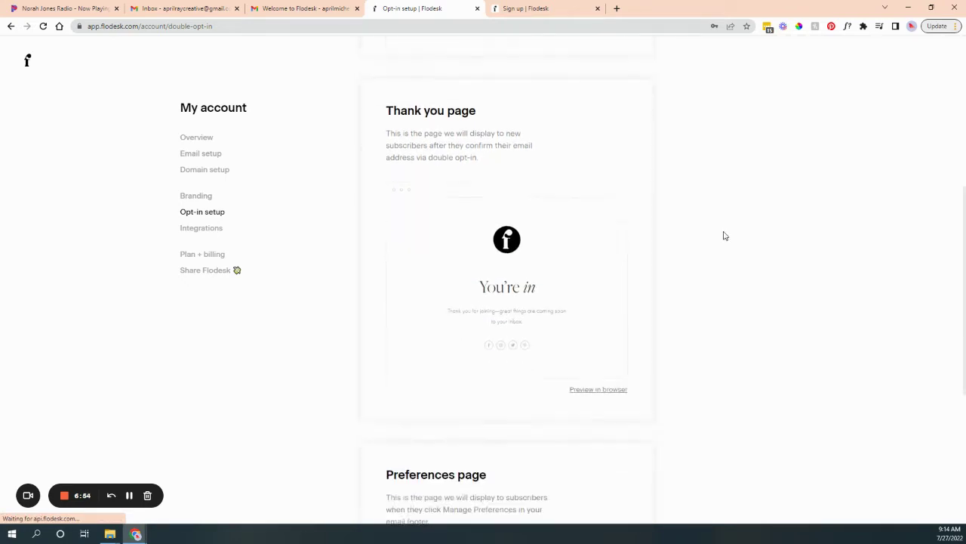
pyautogui.scroll(4, 572, 263)
pyautogui.scroll(-1, 624, 269)
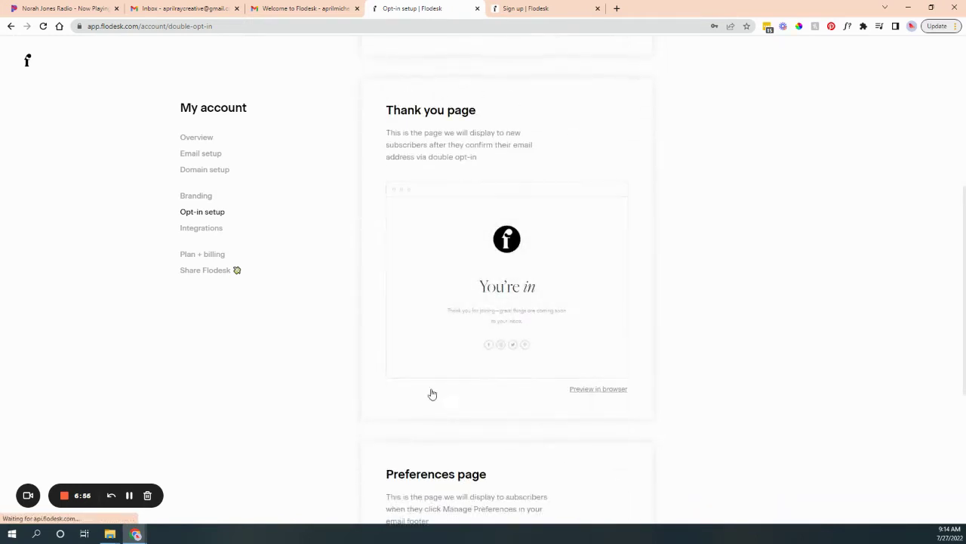
pyautogui.scroll(-3, 649, 352)
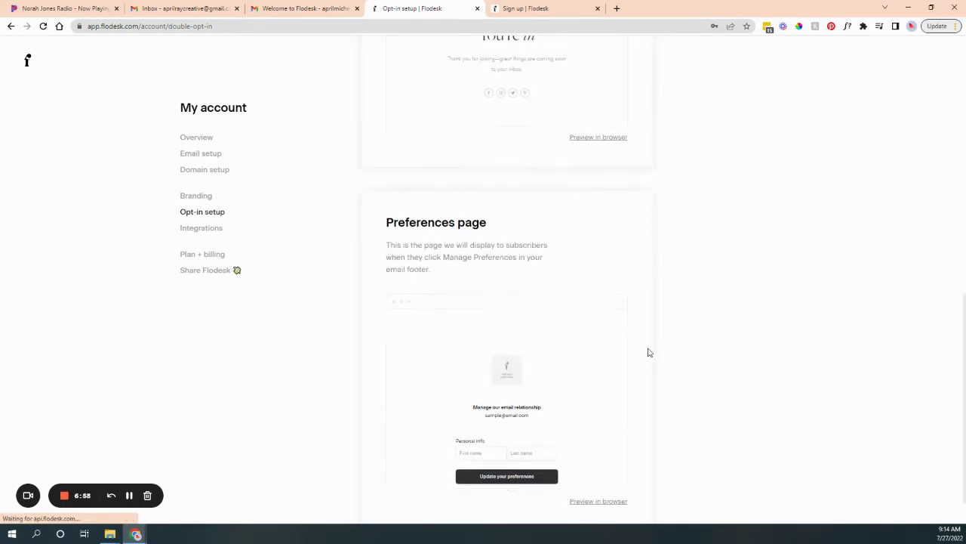
pyautogui.scroll(-1, 435, 365)
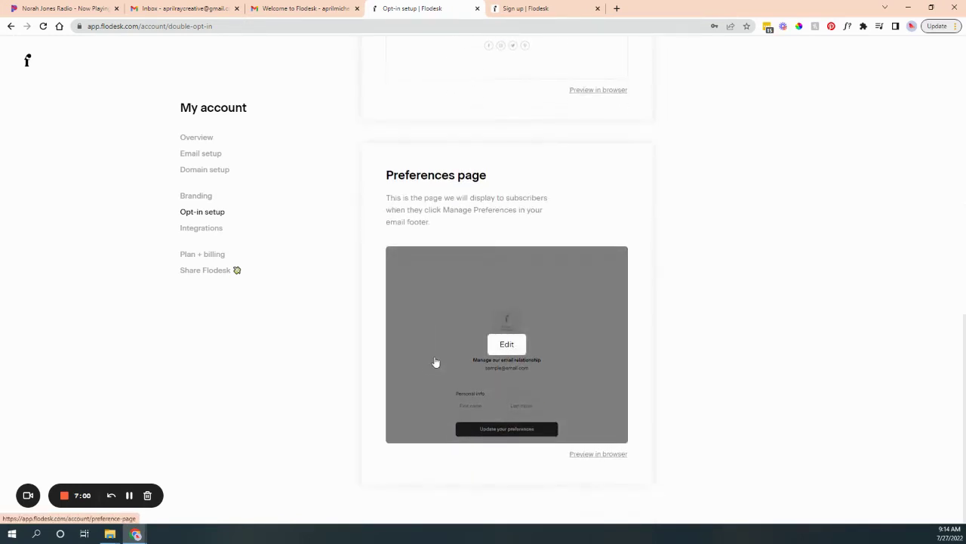
pyautogui.scroll(6, 893, 366)
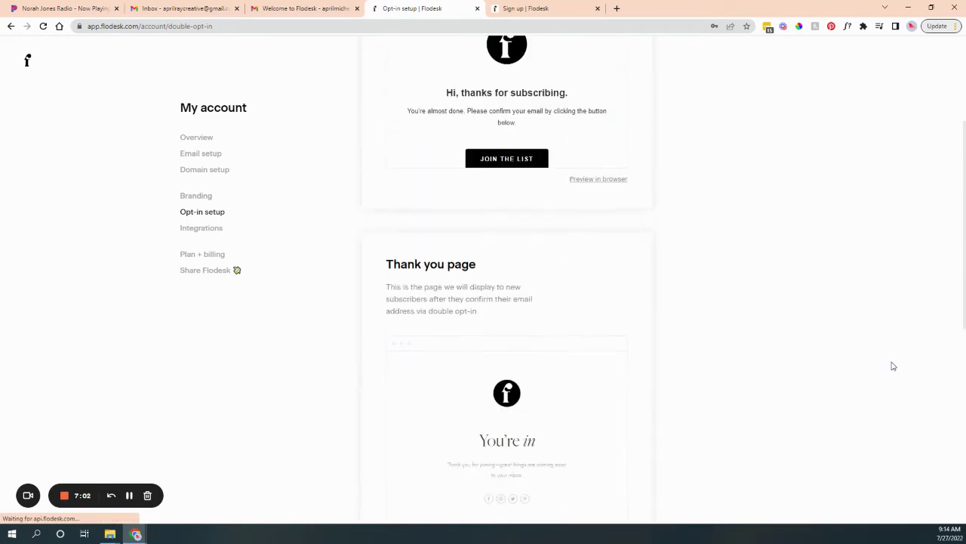
pyautogui.scroll(2, 894, 366)
pyautogui.scroll(-4, 891, 365)
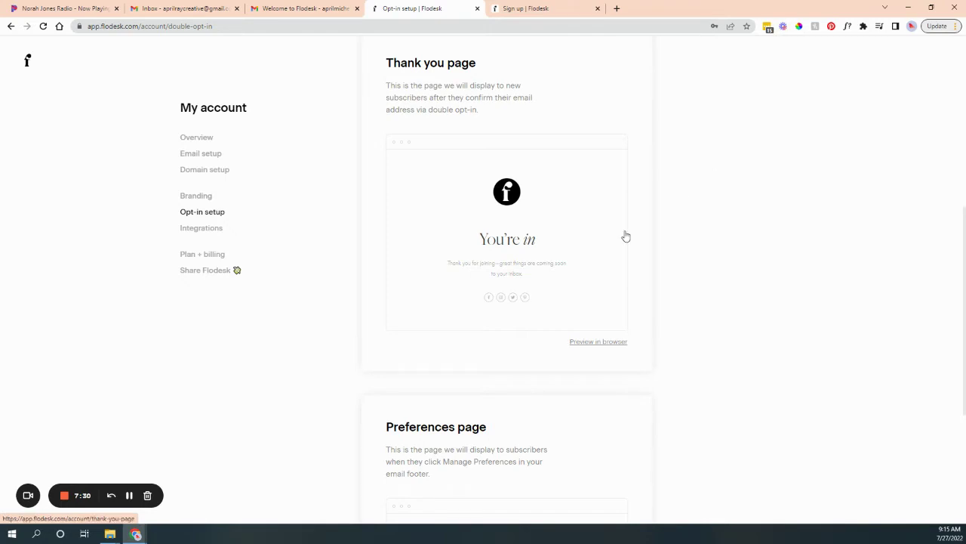
pyautogui.moveTo(626, 236)
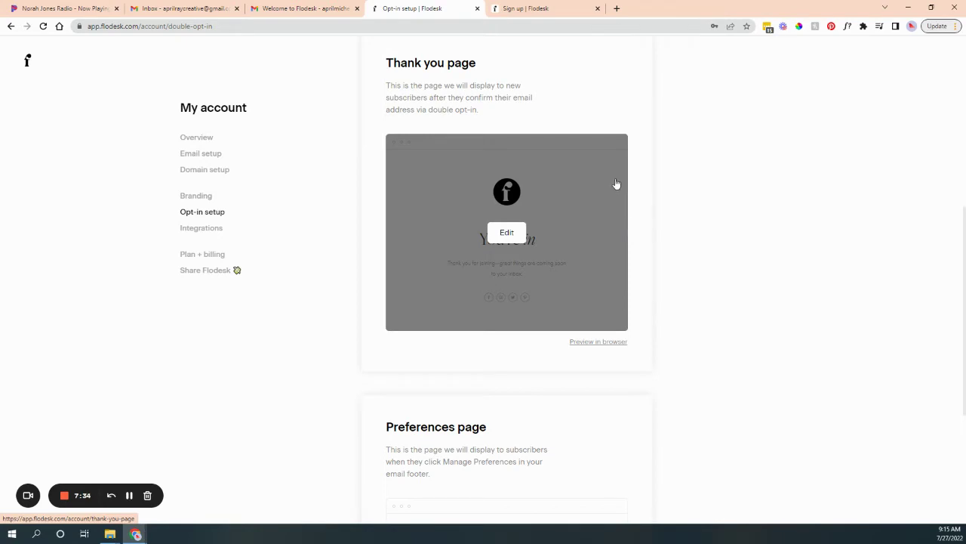
pyautogui.scroll(-3, 697, 265)
pyautogui.scroll(-1, 697, 266)
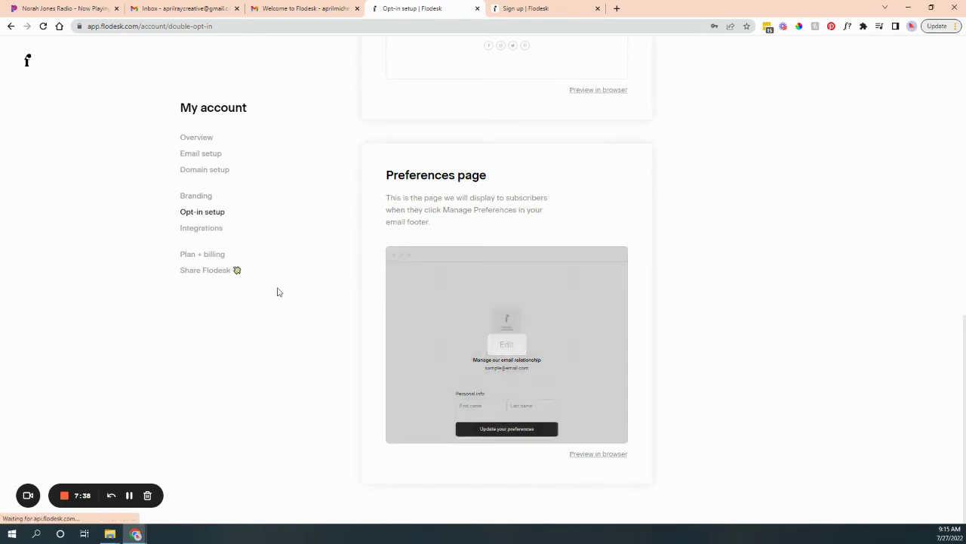
pyautogui.click(210, 230)
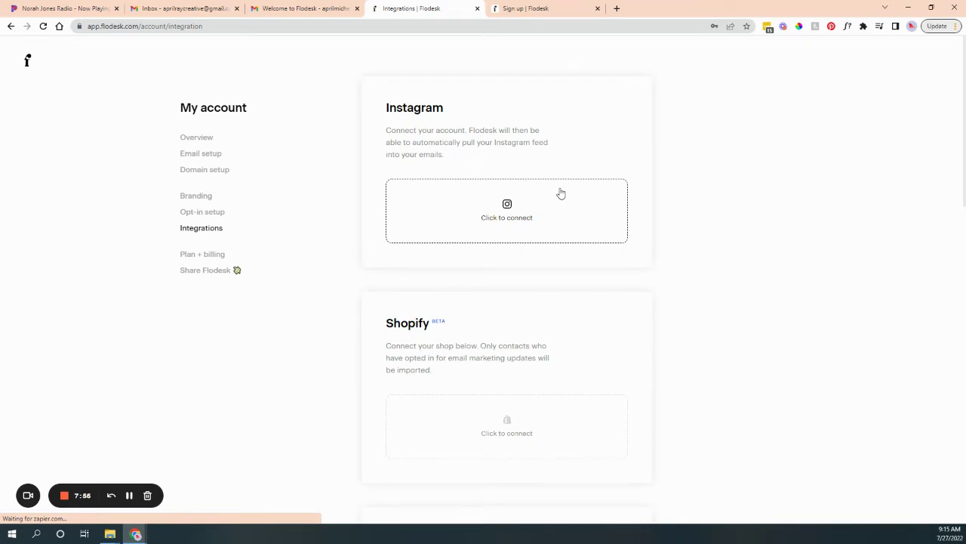
pyautogui.scroll(-3, 815, 375)
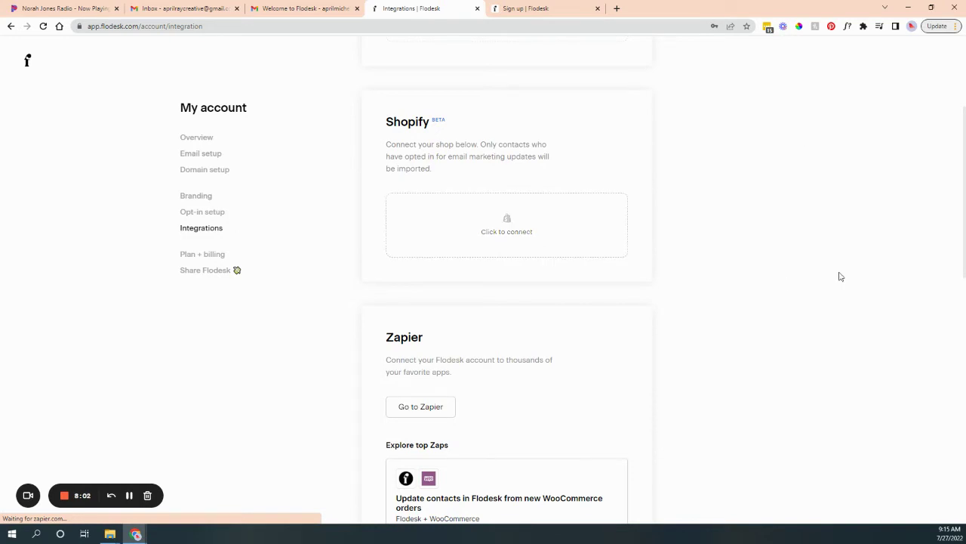
pyautogui.scroll(-3, 792, 257)
pyautogui.scroll(-4, 793, 256)
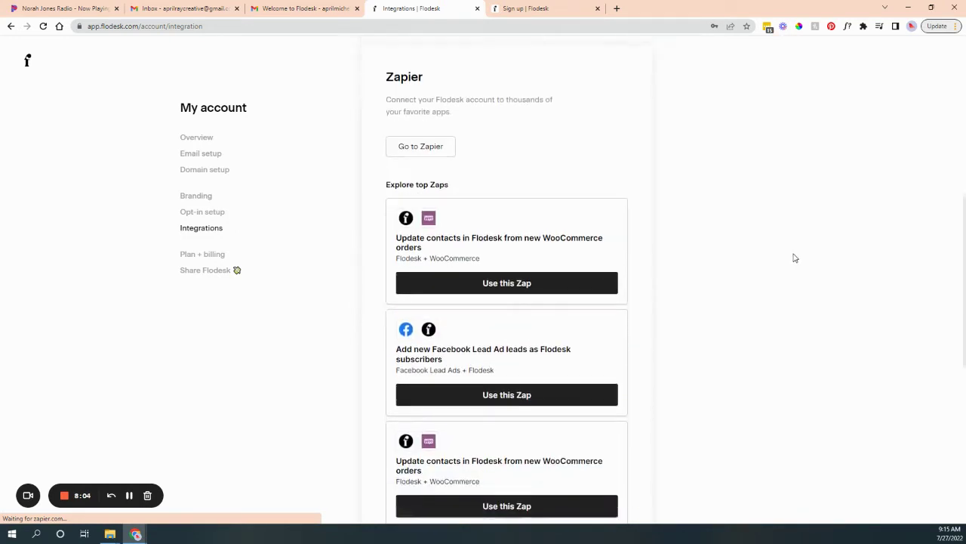
pyautogui.scroll(4, 808, 292)
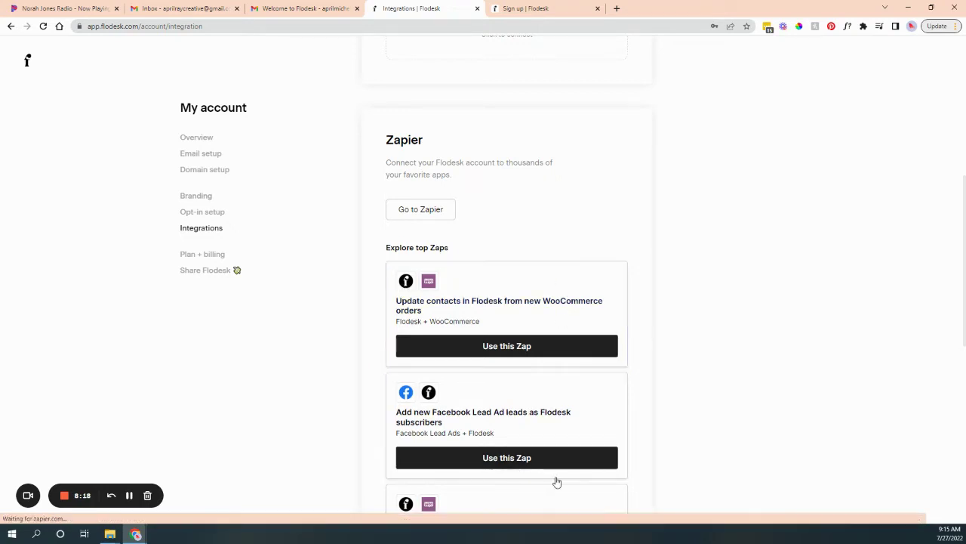
pyautogui.scroll(-2, 559, 472)
pyautogui.scroll(-2, 521, 465)
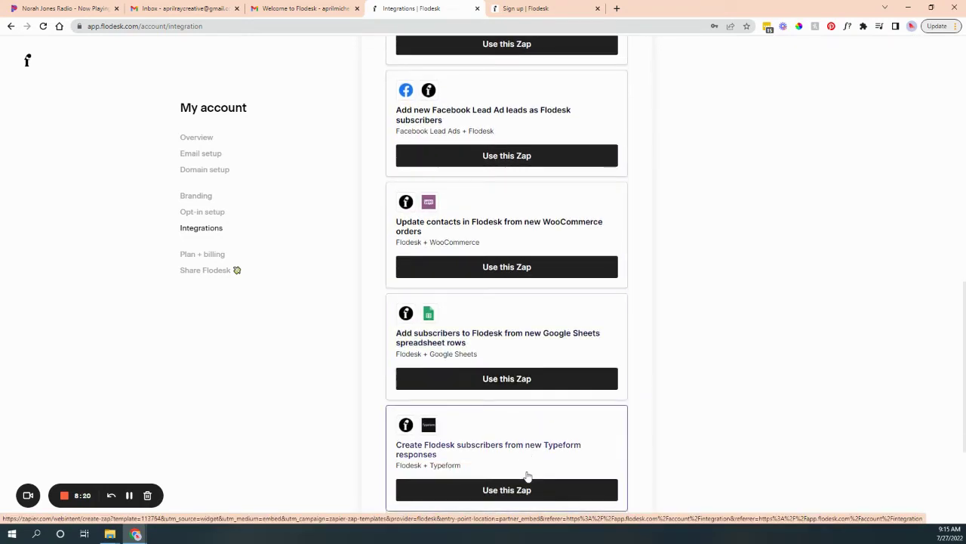
pyautogui.scroll(-1, 527, 474)
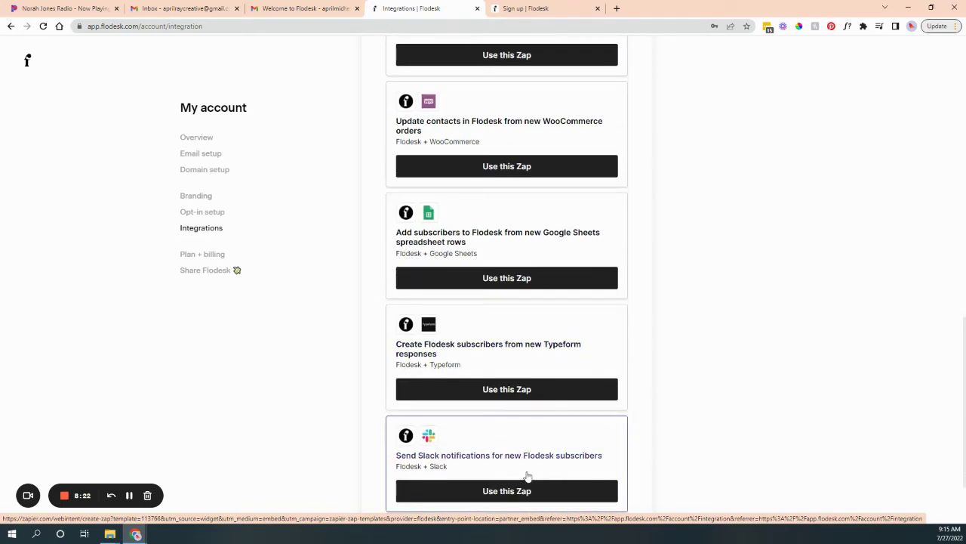
pyautogui.scroll(-1, 574, 347)
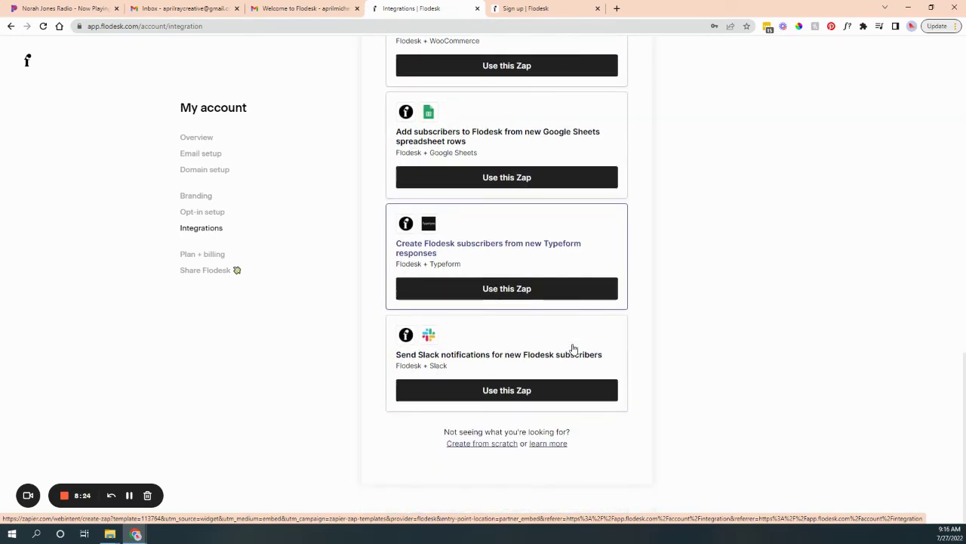
pyautogui.scroll(9, 610, 380)
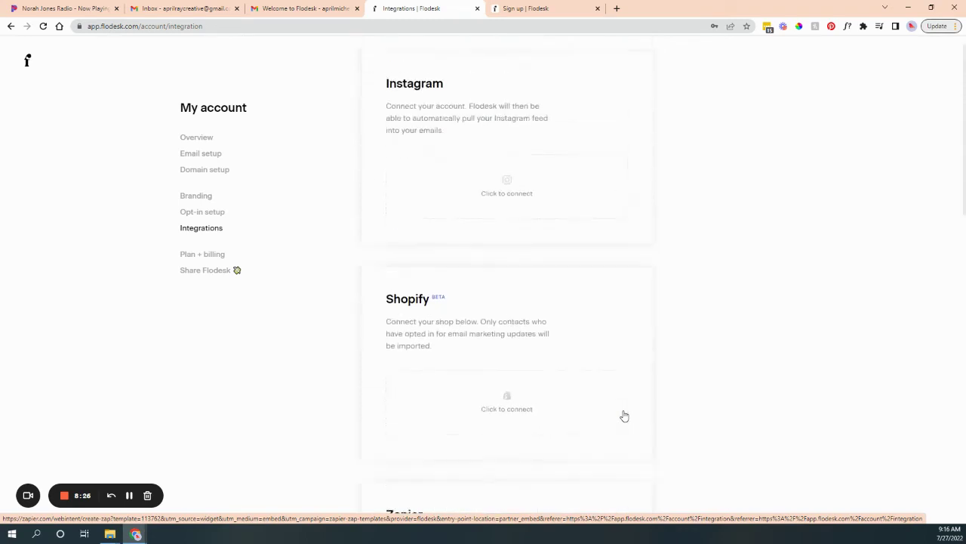
pyautogui.scroll(-4, 625, 416)
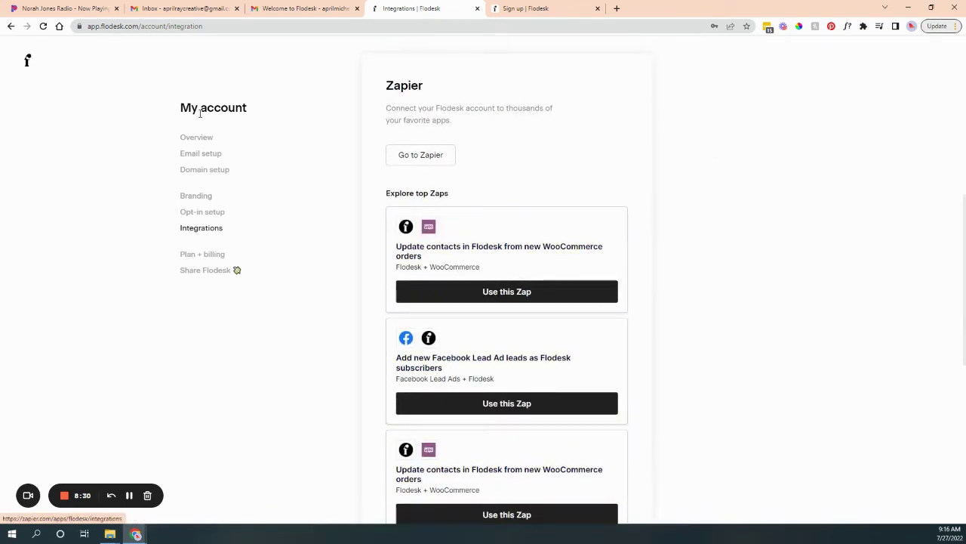
# Review the annual $209/yr plan in Plan + billing, then open Share Flodesk.
pyautogui.click(197, 261)
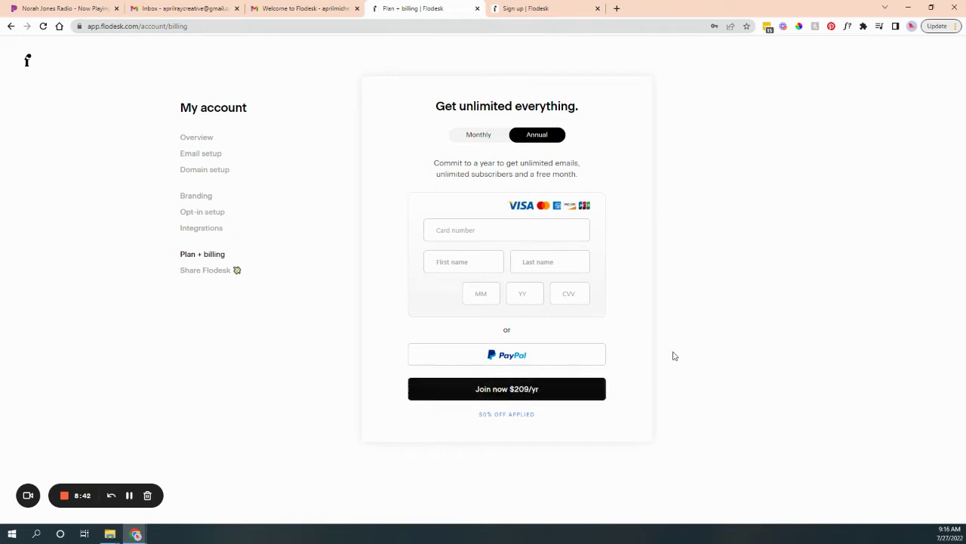
pyautogui.click(202, 272)
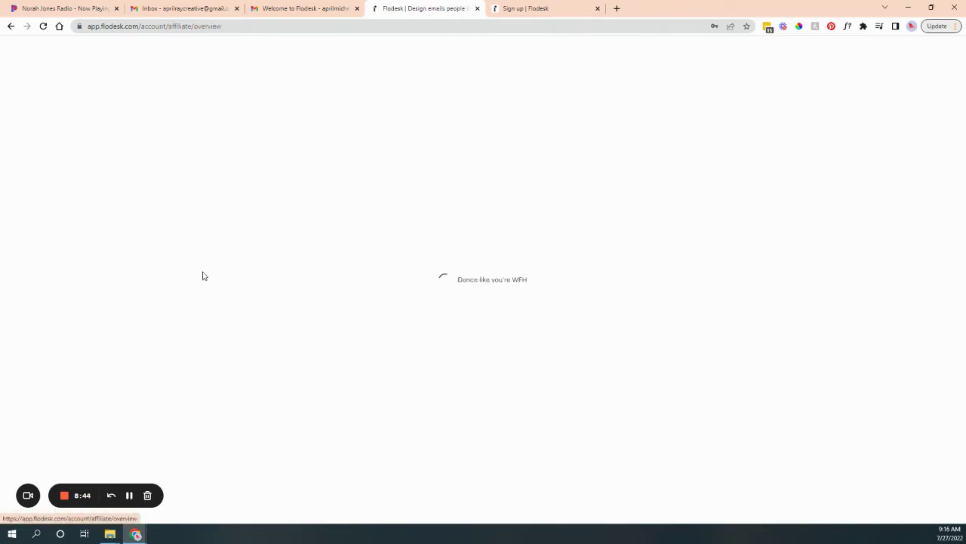
# Scroll through the referral dashboard's affiliate link, success kit, $0 earnings and empty analytics.
pyautogui.scroll(-2, 643, 268)
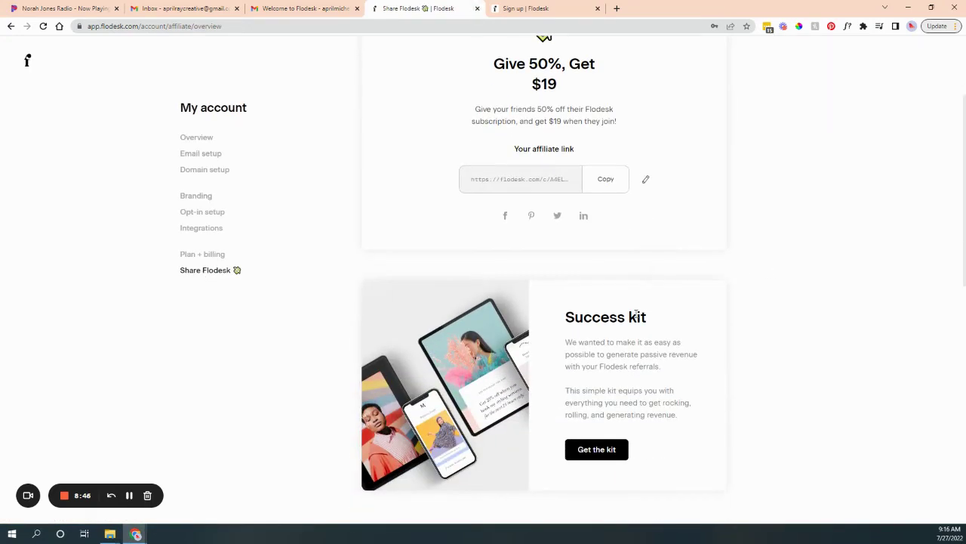
pyautogui.scroll(-4, 636, 309)
pyautogui.scroll(3, 638, 302)
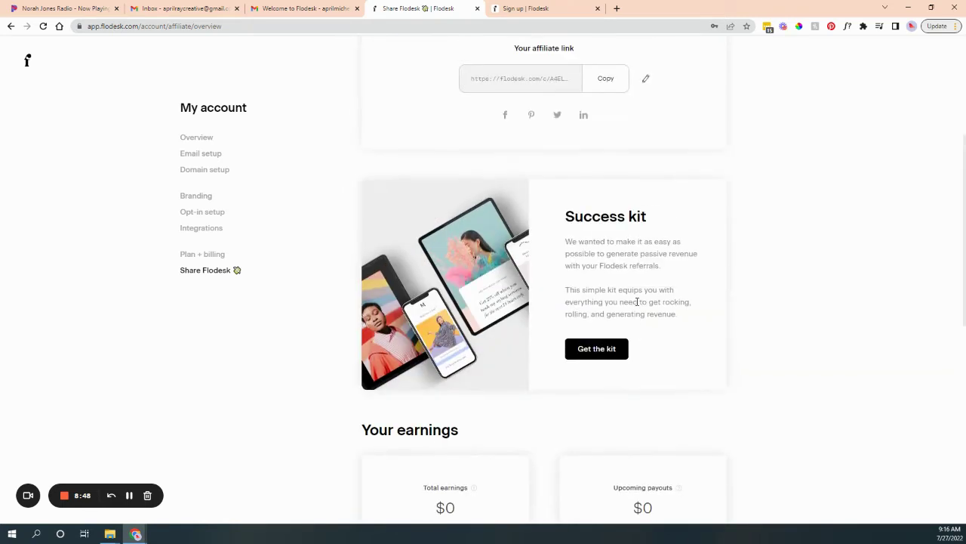
pyautogui.scroll(3, 635, 301)
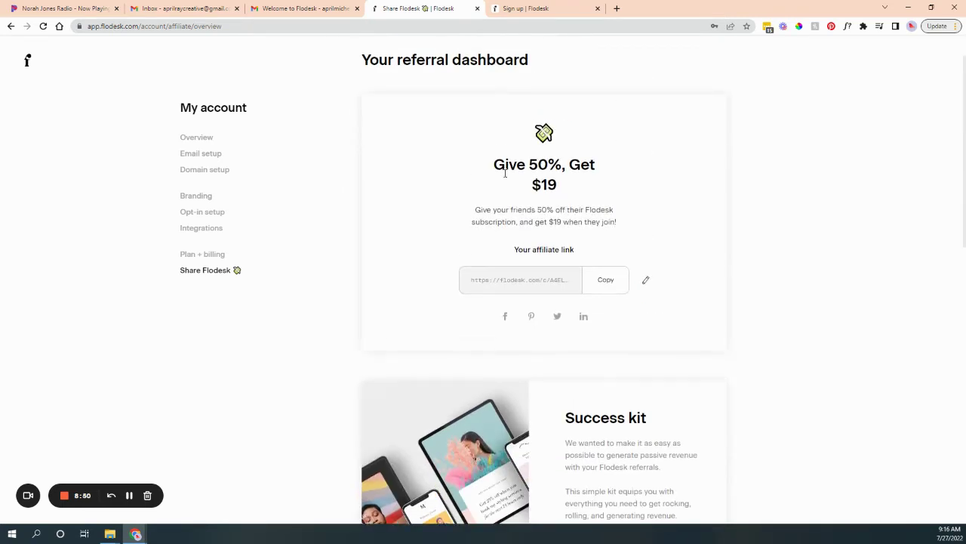
pyautogui.scroll(-5, 656, 287)
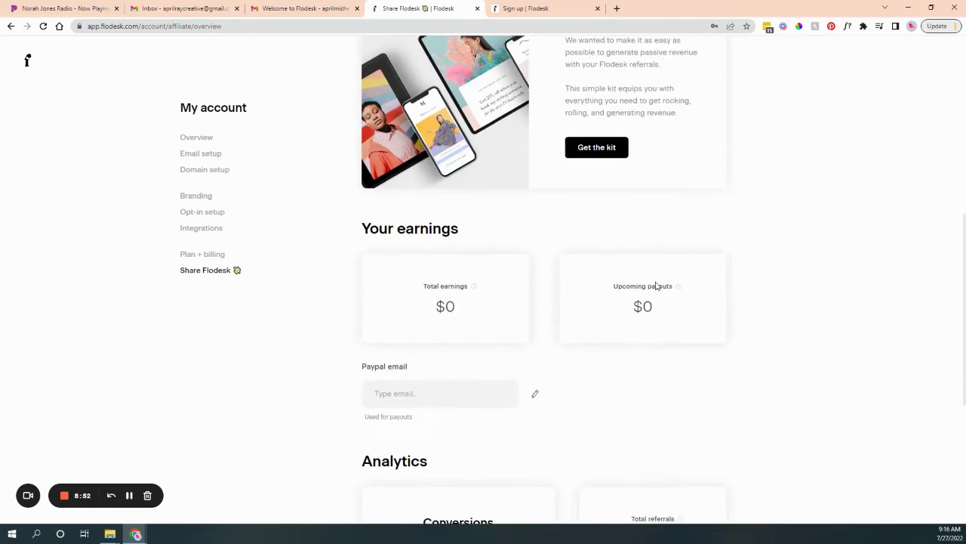
pyautogui.scroll(-1, 652, 270)
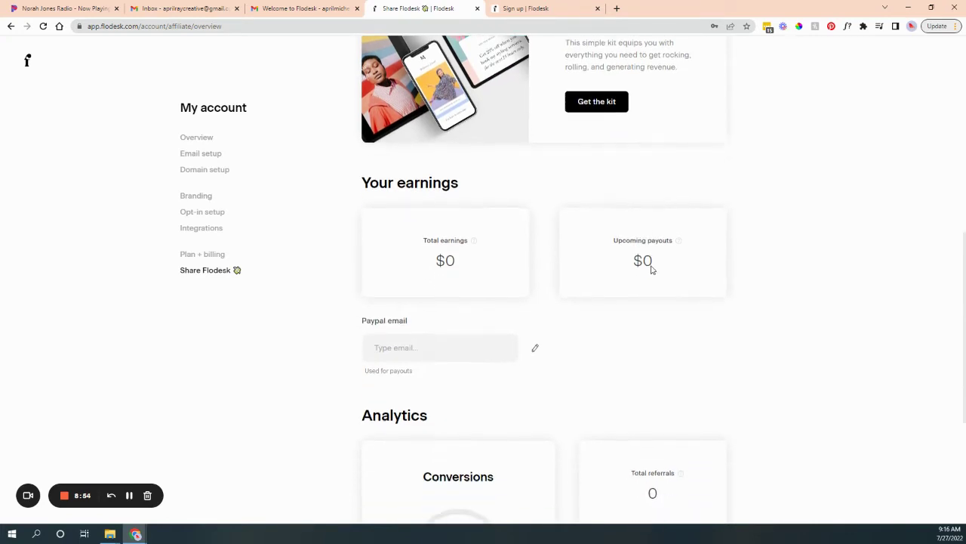
pyautogui.scroll(3, 652, 268)
pyautogui.scroll(-1, 650, 263)
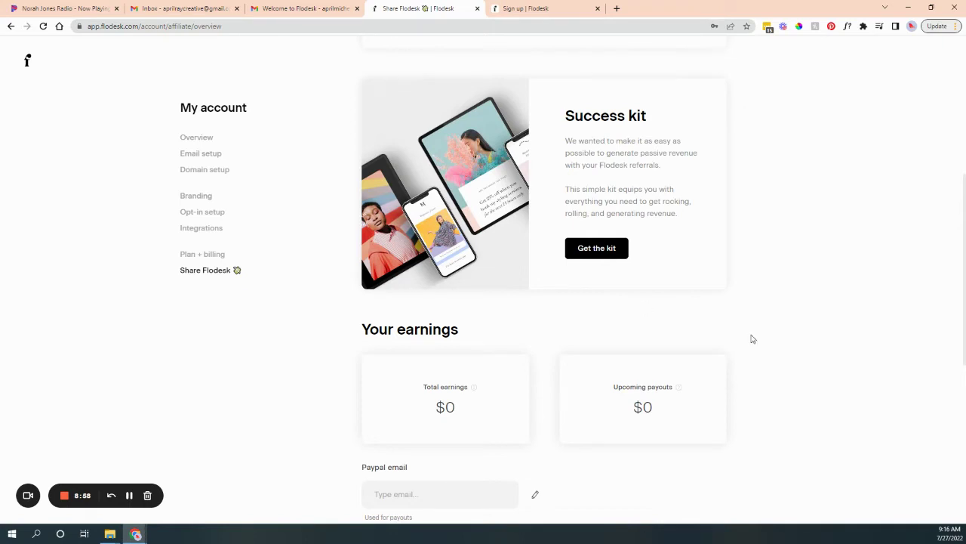
pyautogui.scroll(-4, 764, 339)
pyautogui.scroll(-2, 573, 265)
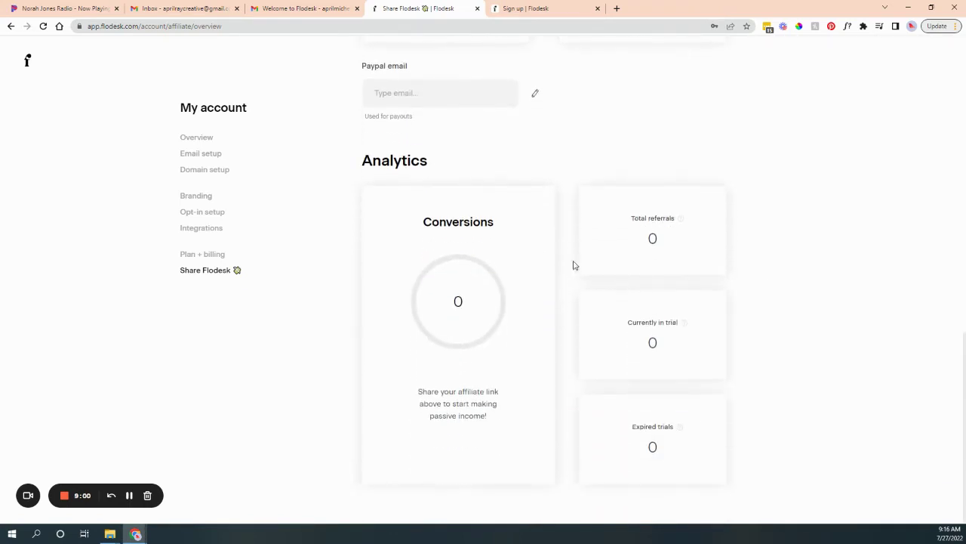
pyautogui.scroll(7, 601, 354)
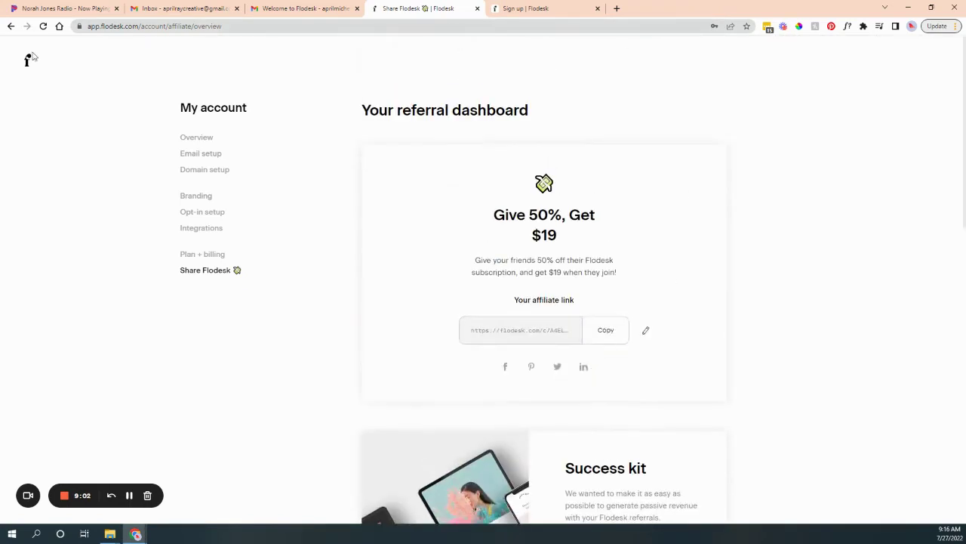
pyautogui.click(28, 63)
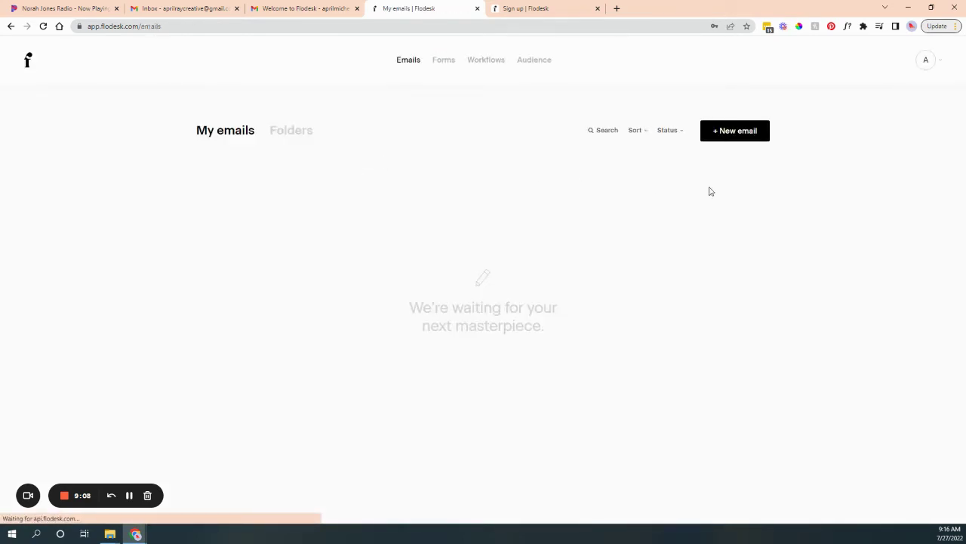
pyautogui.click(746, 136)
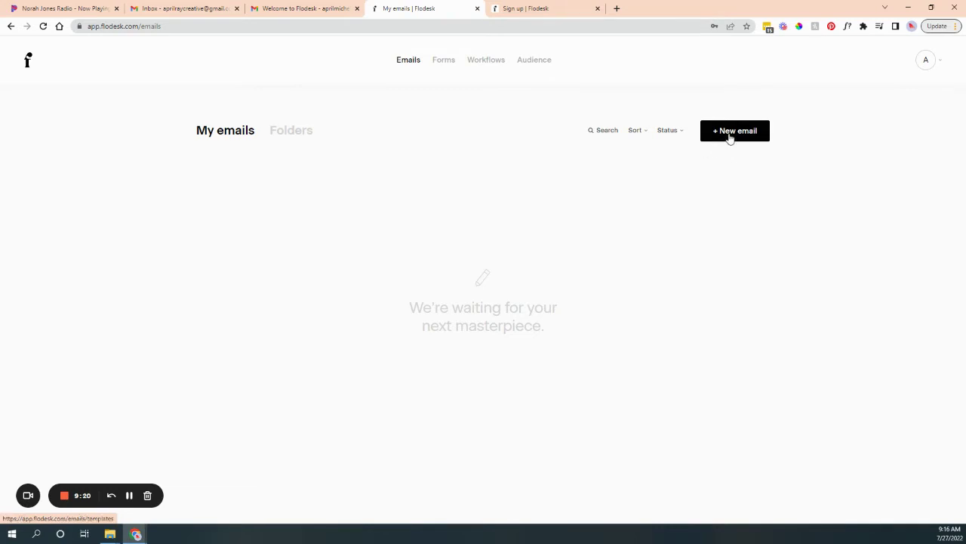
# Browse the new-email template gallery and view details of the Favorite things roundup template.
pyautogui.click(728, 132)
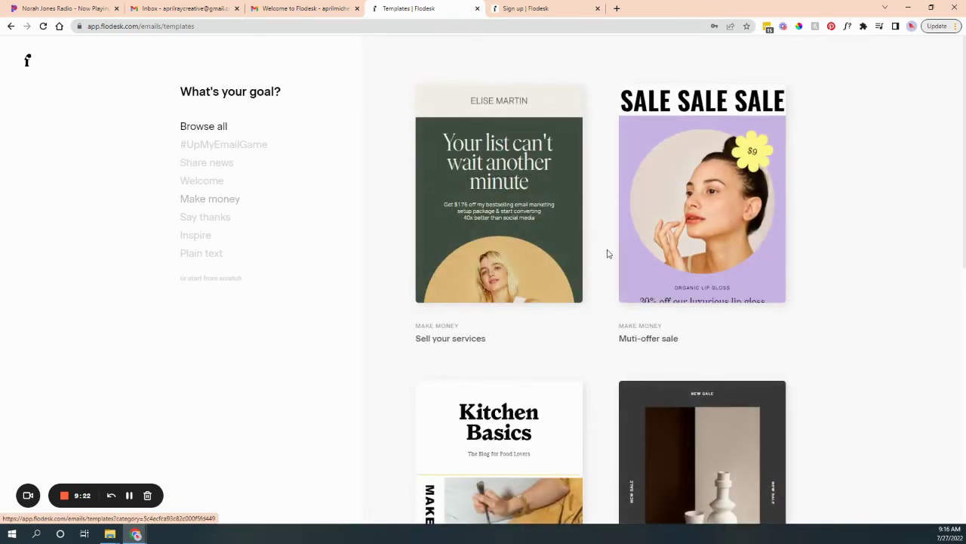
pyautogui.moveTo(732, 270)
pyautogui.scroll(-3, 744, 340)
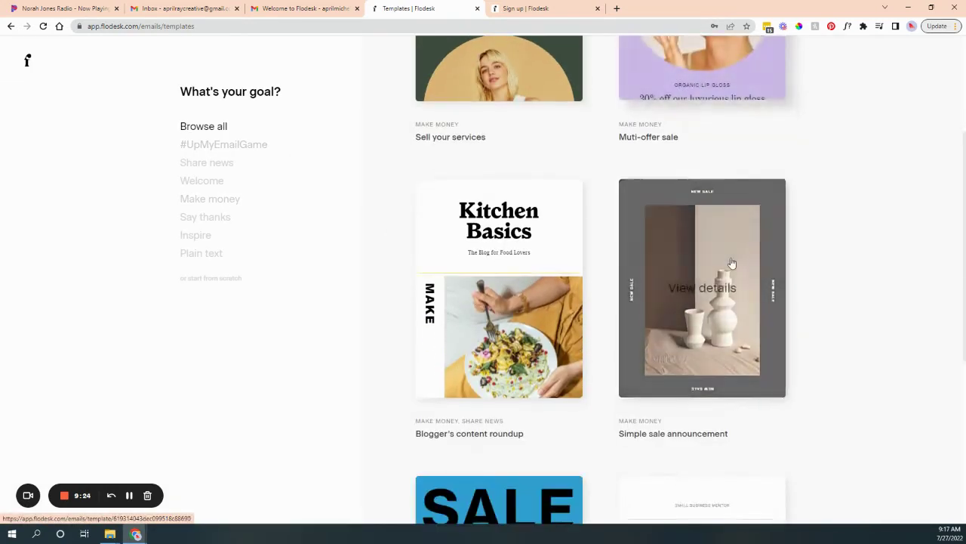
pyautogui.scroll(-2, 751, 362)
pyautogui.scroll(-1, 750, 340)
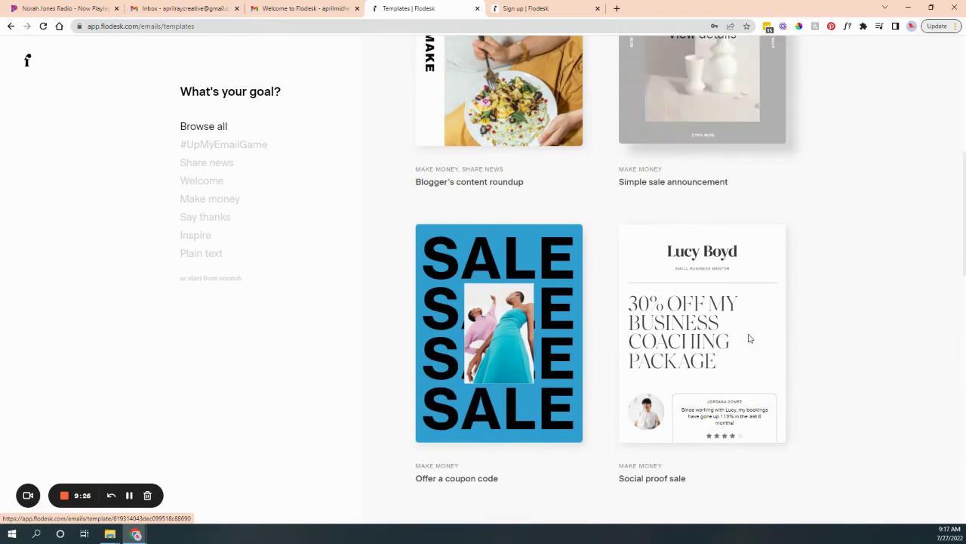
pyautogui.scroll(-5, 770, 335)
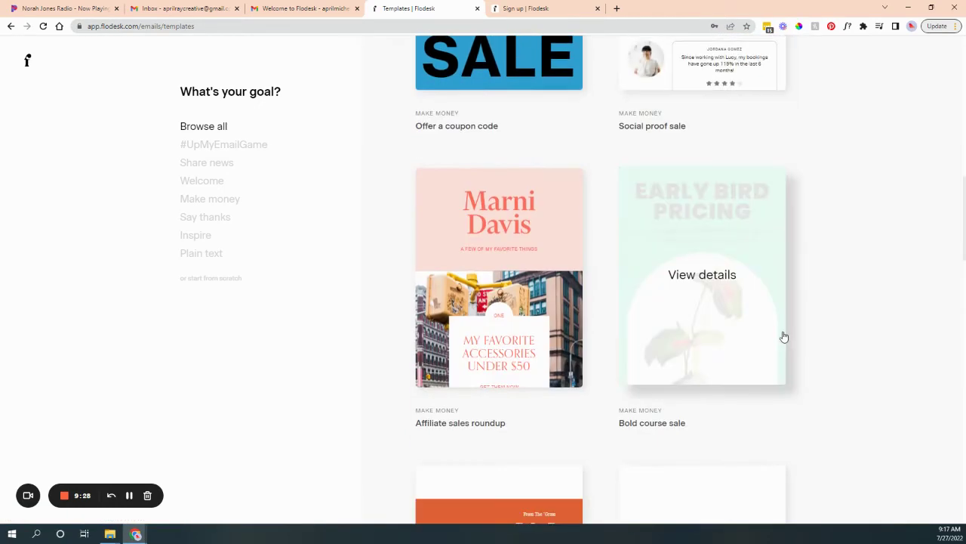
pyautogui.scroll(-5, 783, 337)
pyautogui.scroll(-5, 556, 302)
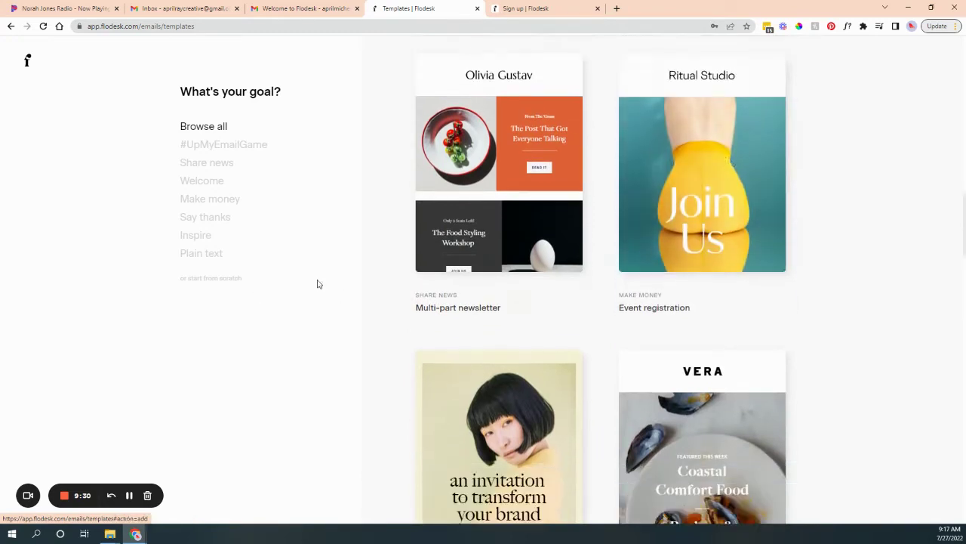
pyautogui.scroll(-5, 801, 284)
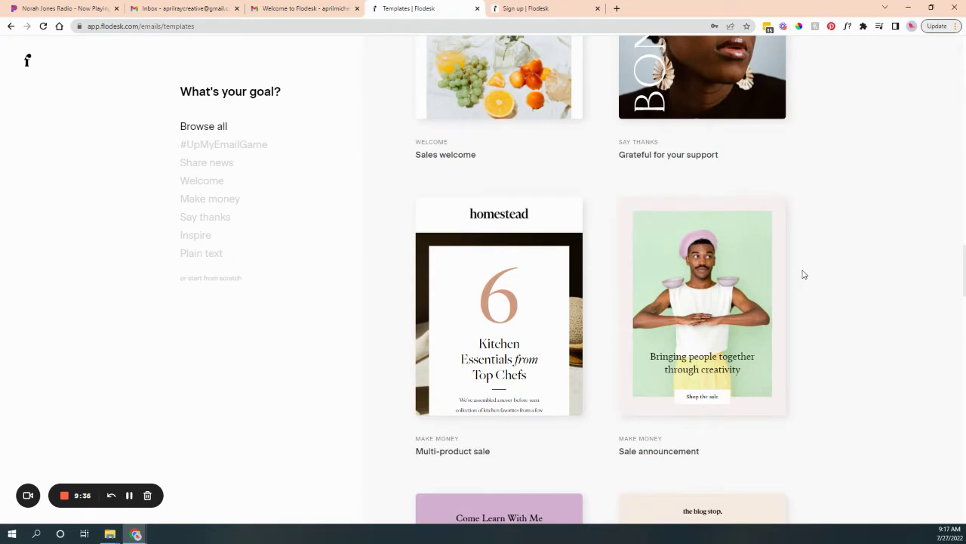
pyautogui.scroll(-8, 770, 260)
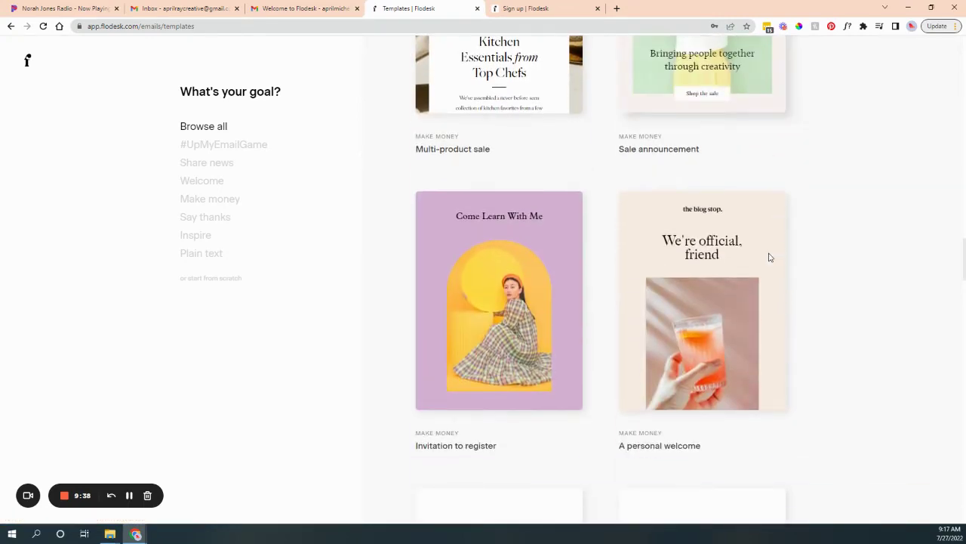
pyautogui.scroll(-3, 828, 272)
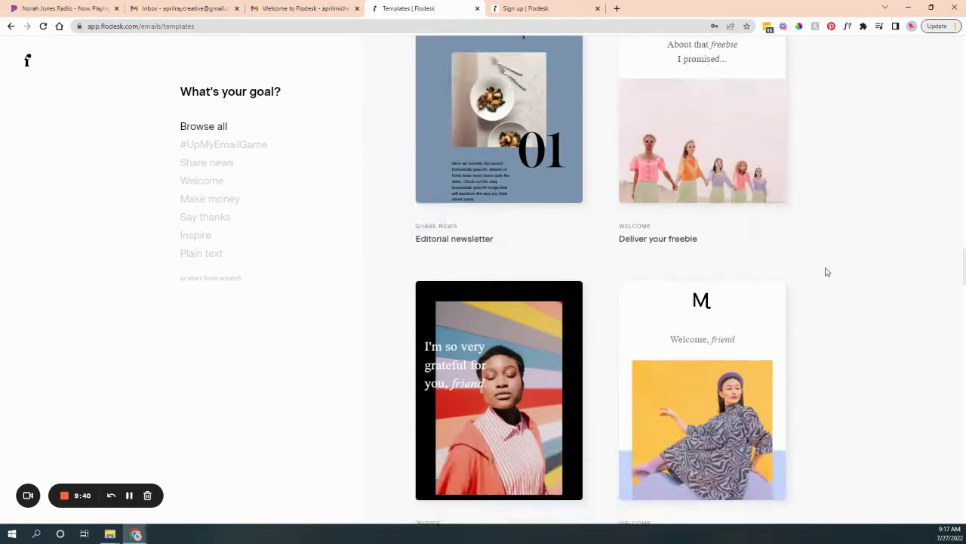
pyautogui.scroll(-5, 826, 271)
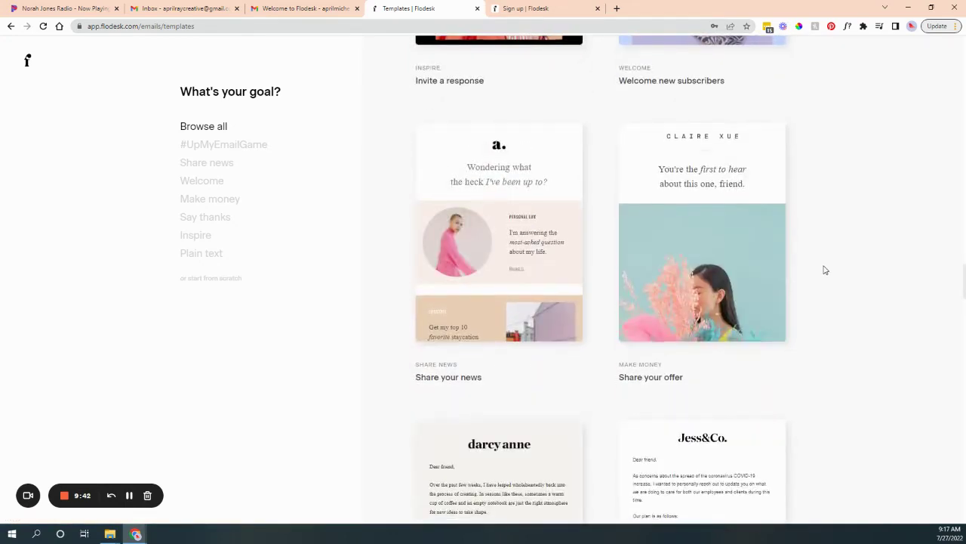
pyautogui.scroll(-3, 824, 269)
pyautogui.scroll(-8, 823, 267)
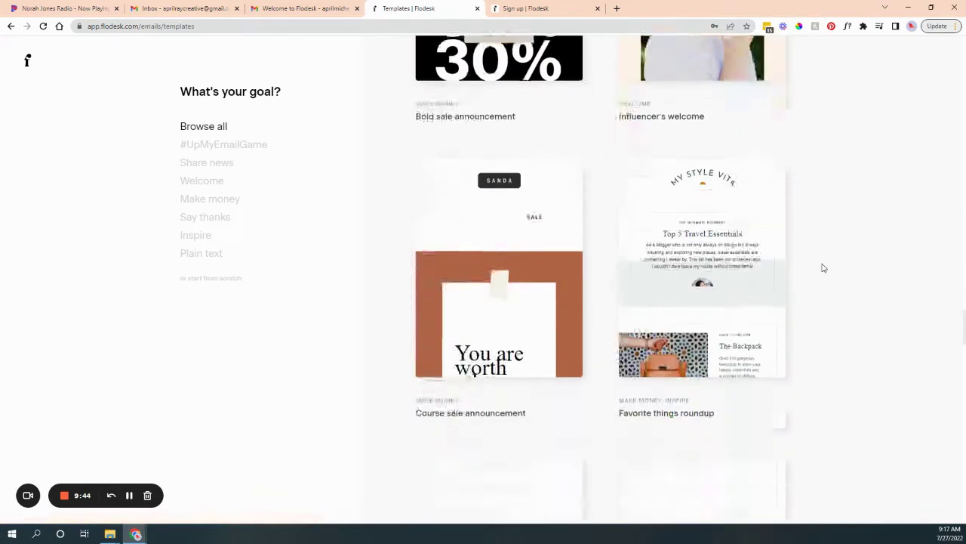
pyautogui.scroll(-2, 822, 267)
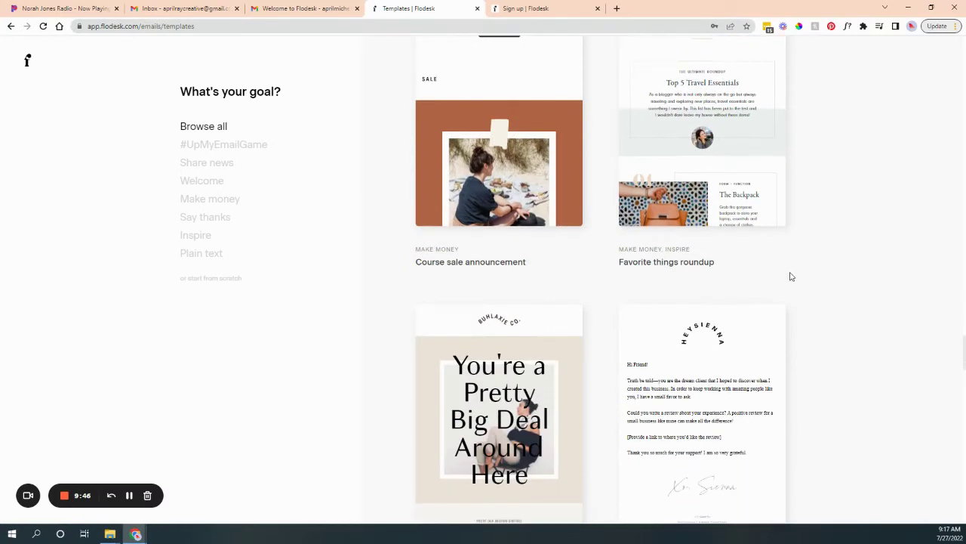
pyautogui.click(714, 132)
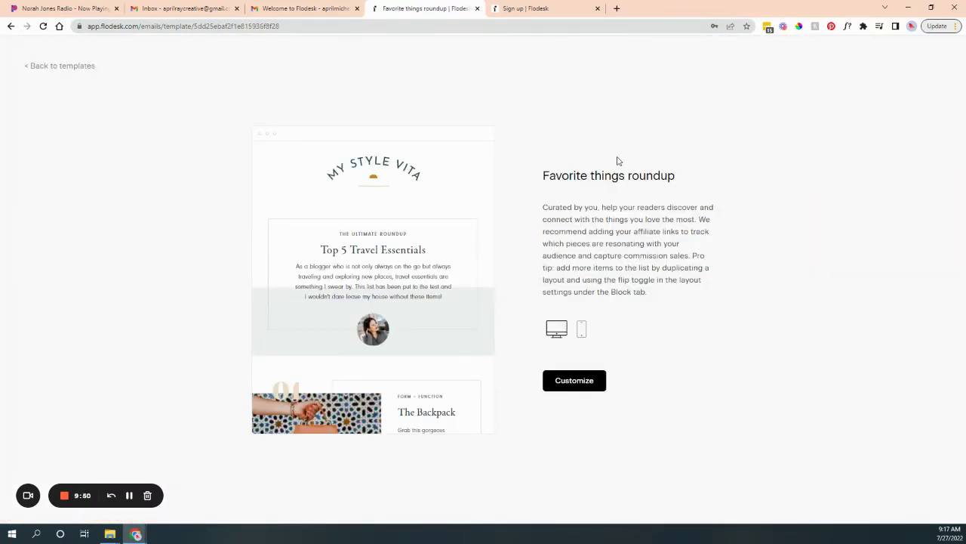
# Customize the template into a new email and select the Top 5 Travel Essentials block.
pyautogui.click(574, 384)
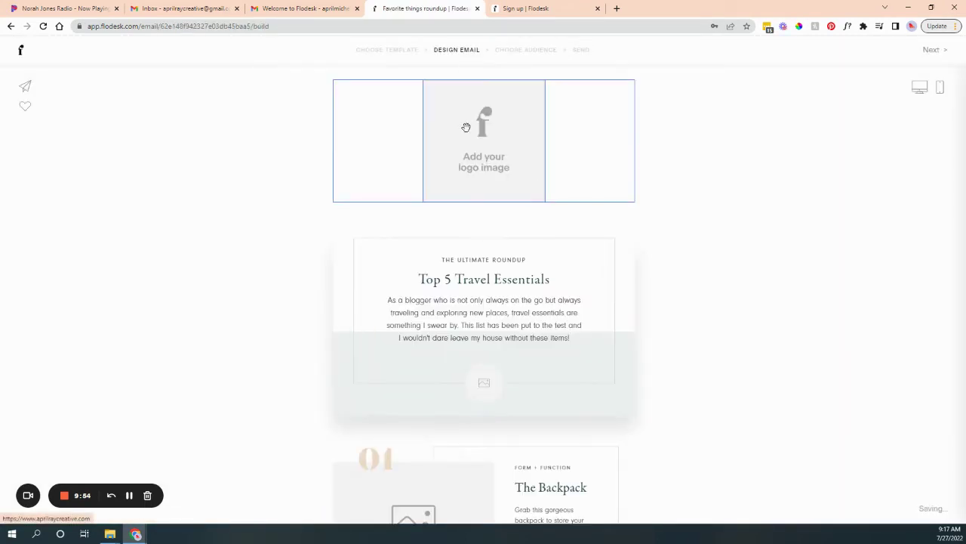
pyautogui.click(533, 318)
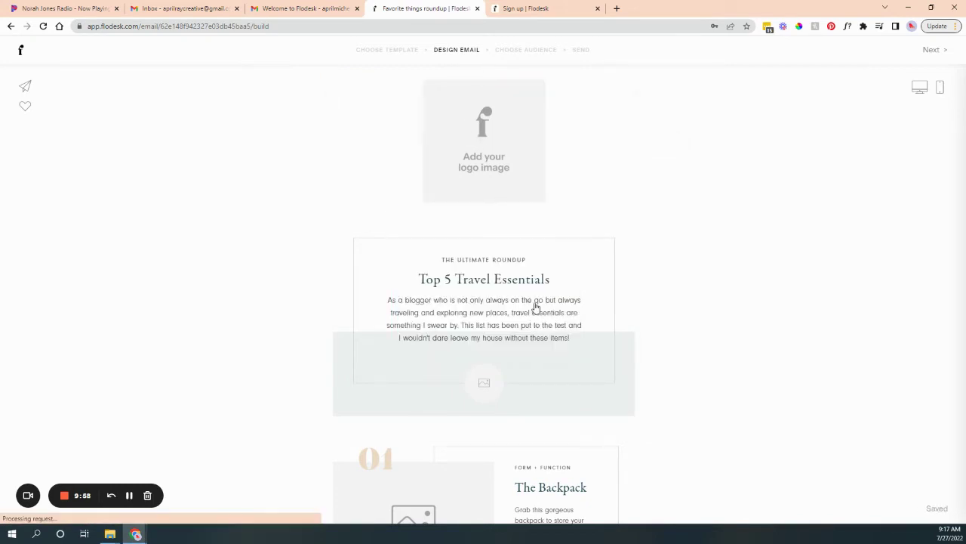
pyautogui.moveTo(522, 154)
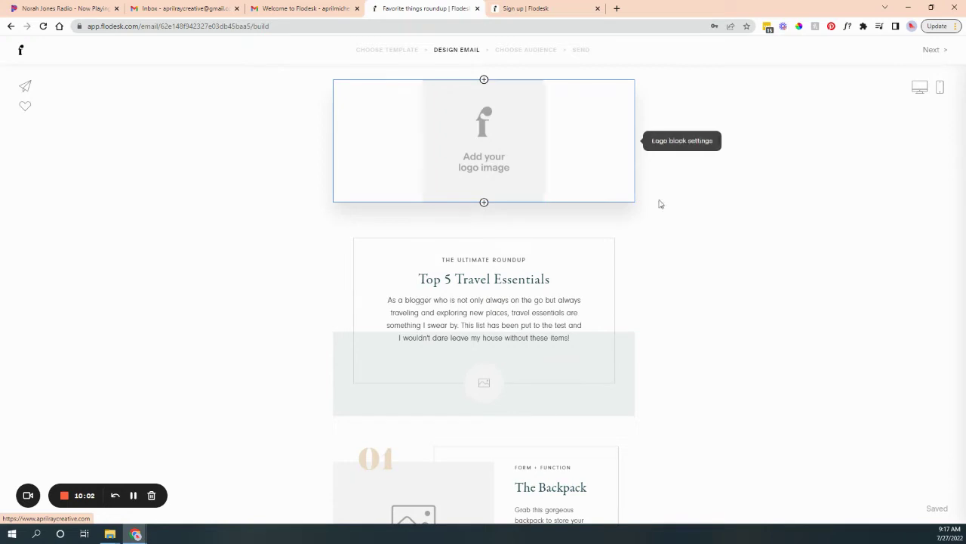
pyautogui.scroll(-1, 704, 349)
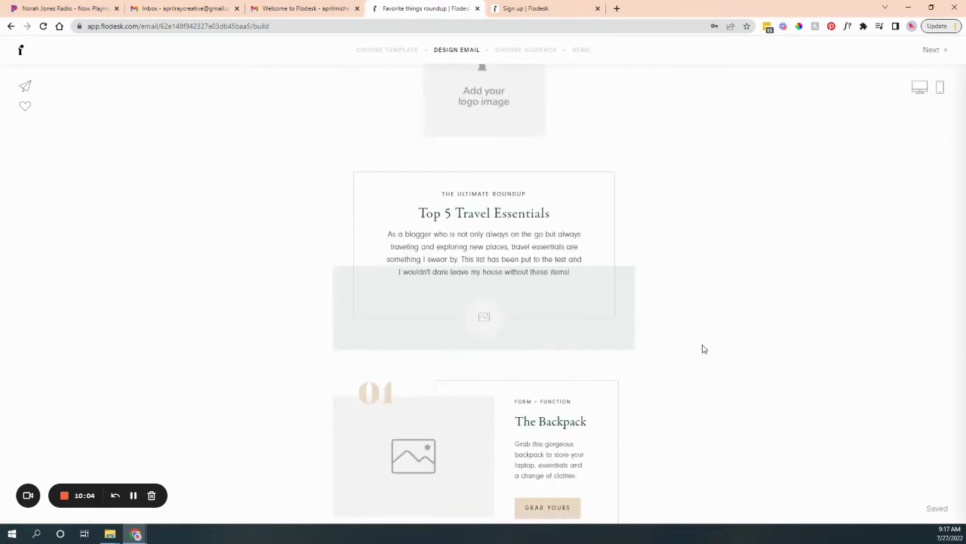
pyautogui.scroll(-1, 704, 349)
pyautogui.click(518, 192)
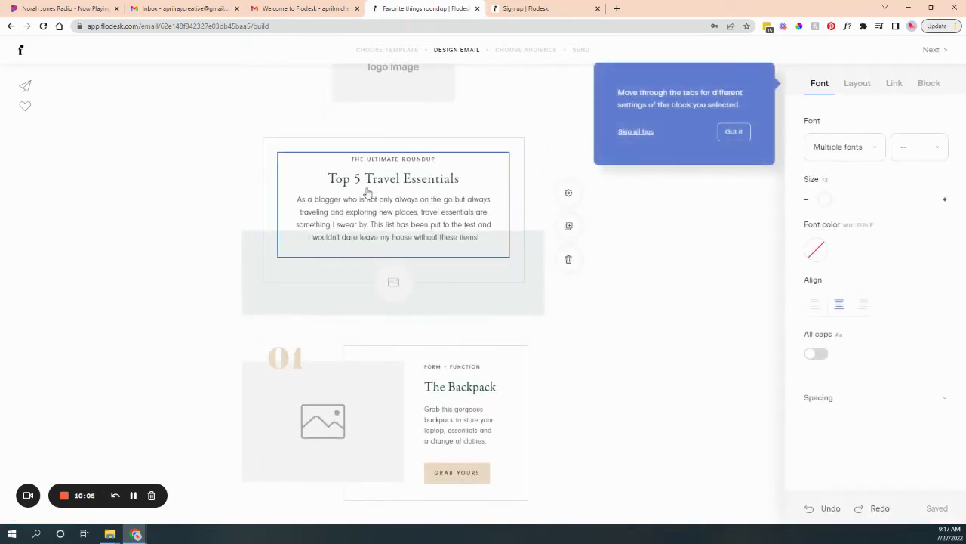
pyautogui.click(732, 133)
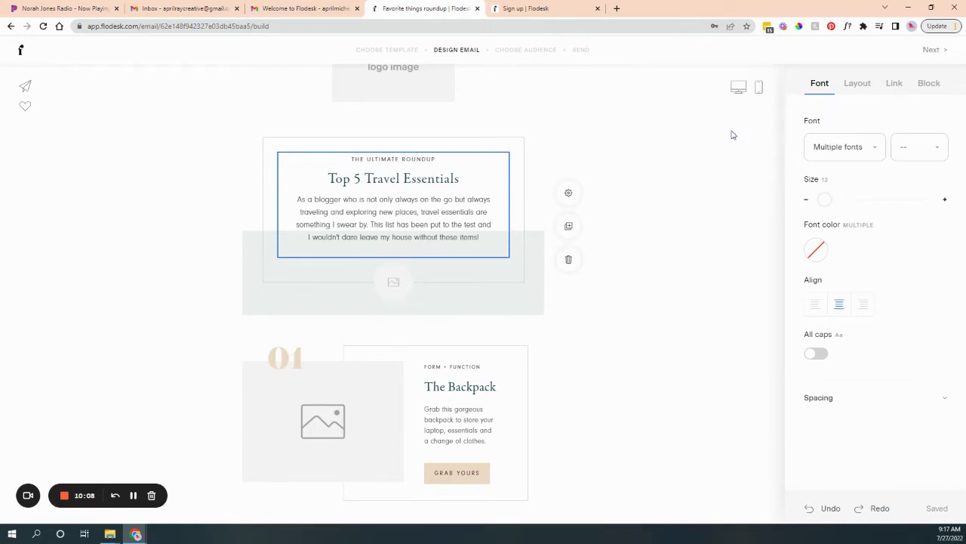
# Change the Top 5 Travel Essentials title's font colour to black.
pyautogui.click(378, 178)
pyautogui.click(423, 205)
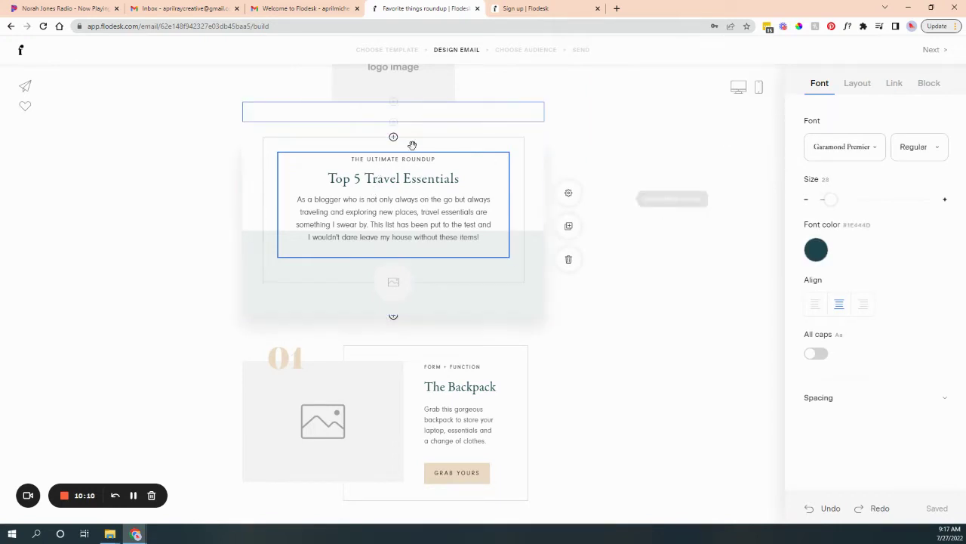
pyautogui.moveTo(463, 178); pyautogui.dragTo(318, 179)
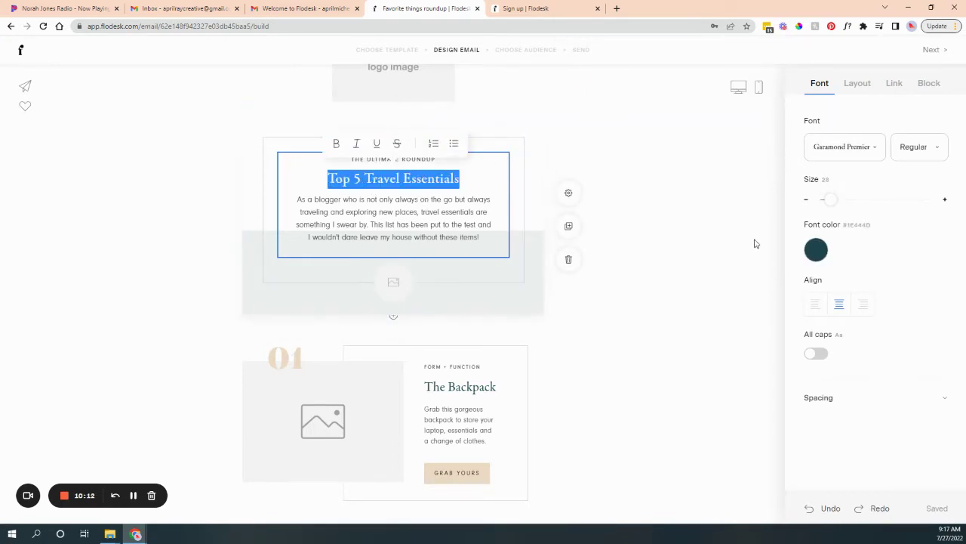
pyautogui.click(817, 252)
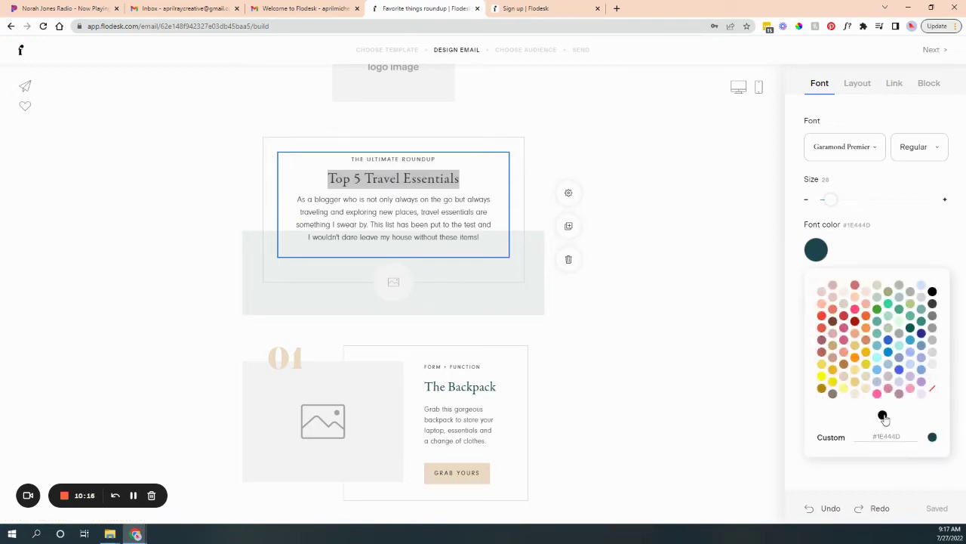
pyautogui.click(883, 416)
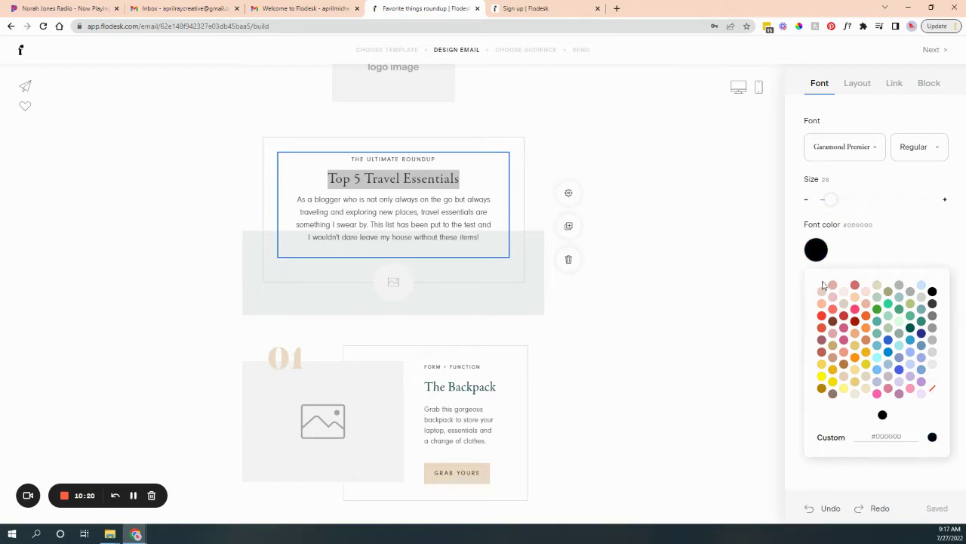
pyautogui.click(535, 214)
# Review the title's Regular weight, all-caps and spacing settings, leaving them unchanged.
pyautogui.doubleClick(410, 181)
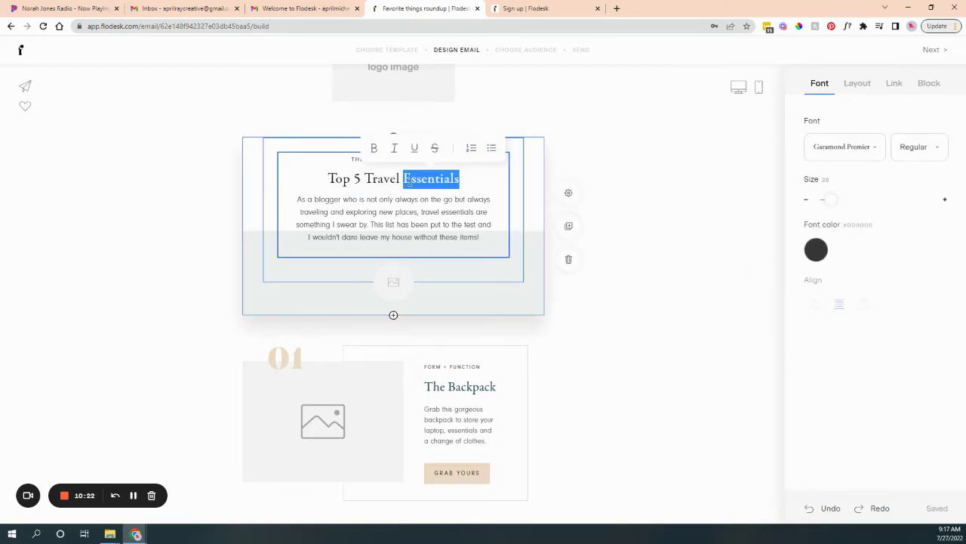
pyautogui.tripleClick(410, 182)
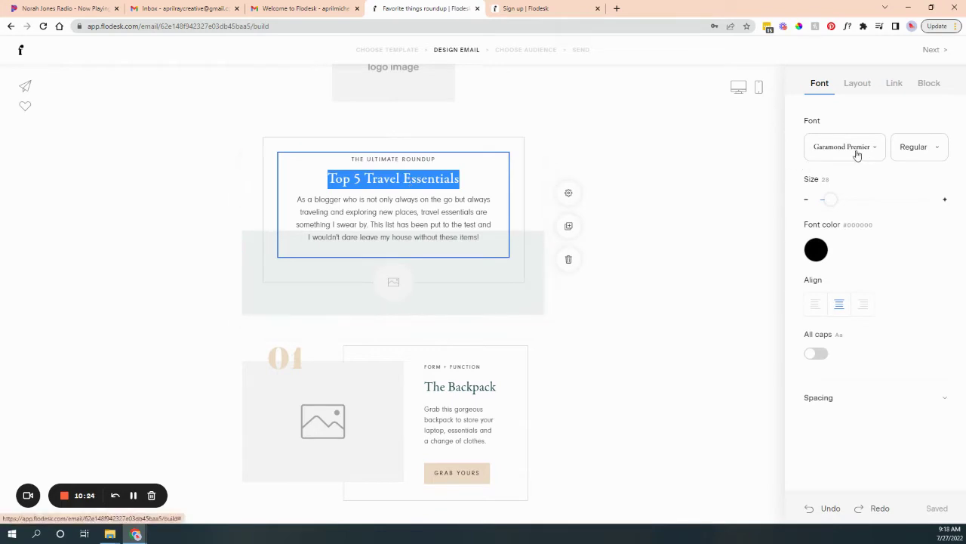
pyautogui.click(932, 151)
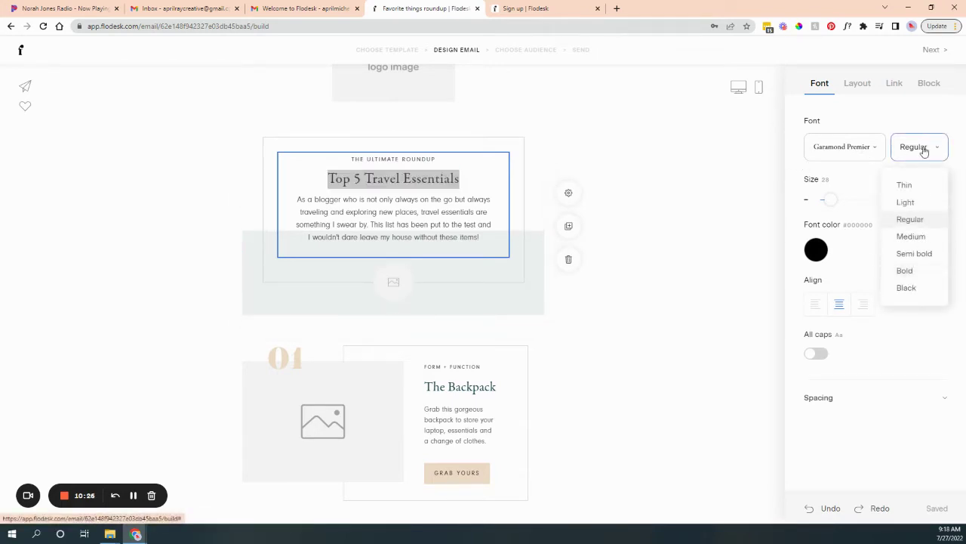
pyautogui.click(923, 151)
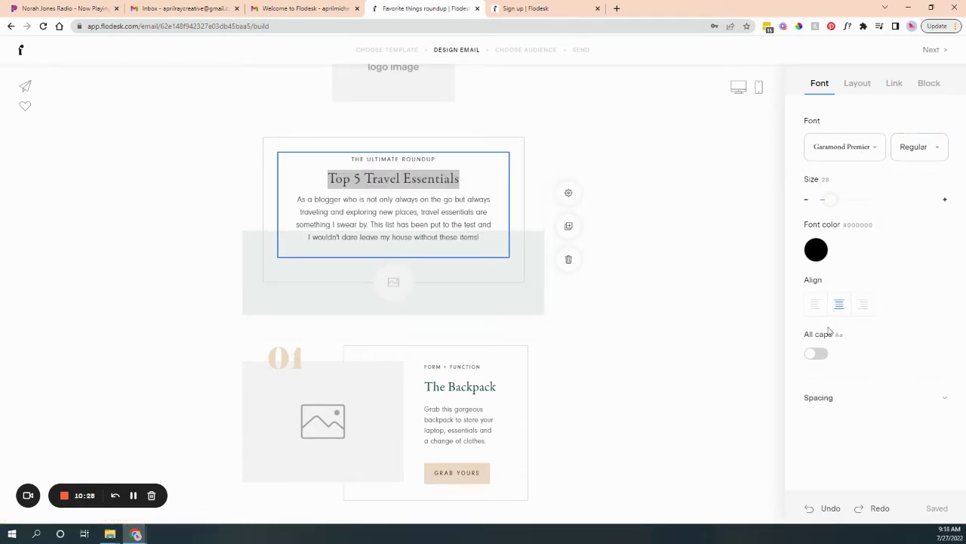
pyautogui.click(816, 353)
pyautogui.click(818, 353)
pyautogui.click(831, 398)
pyautogui.scroll(-1, 840, 389)
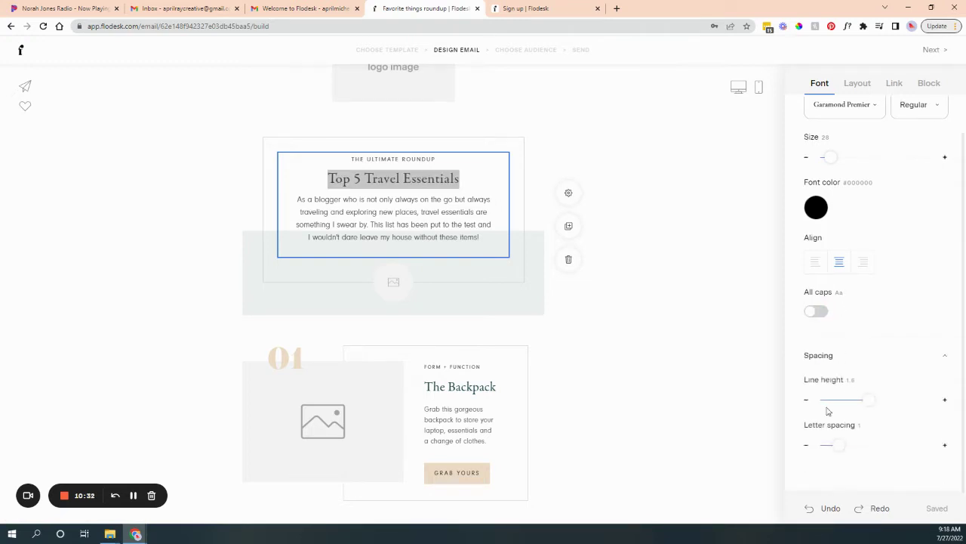
pyautogui.scroll(1, 855, 441)
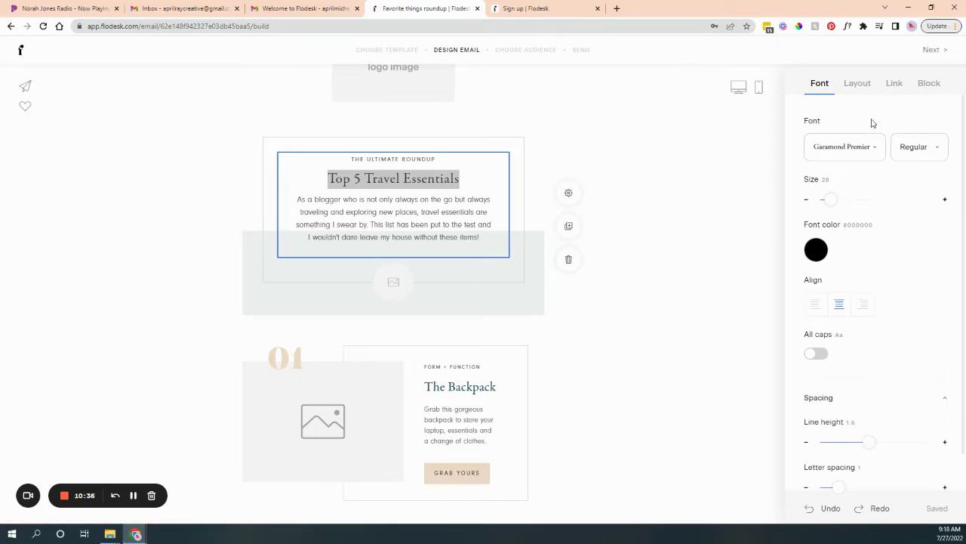
pyautogui.click(859, 88)
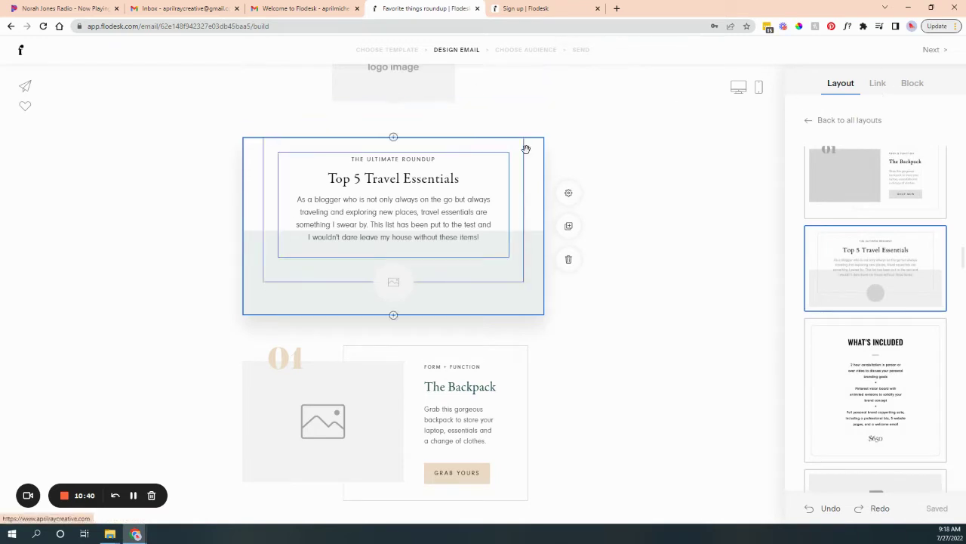
# Bold the words 'new places' in the Top 5 Travel Essentials intro paragraph.
pyautogui.click(428, 181)
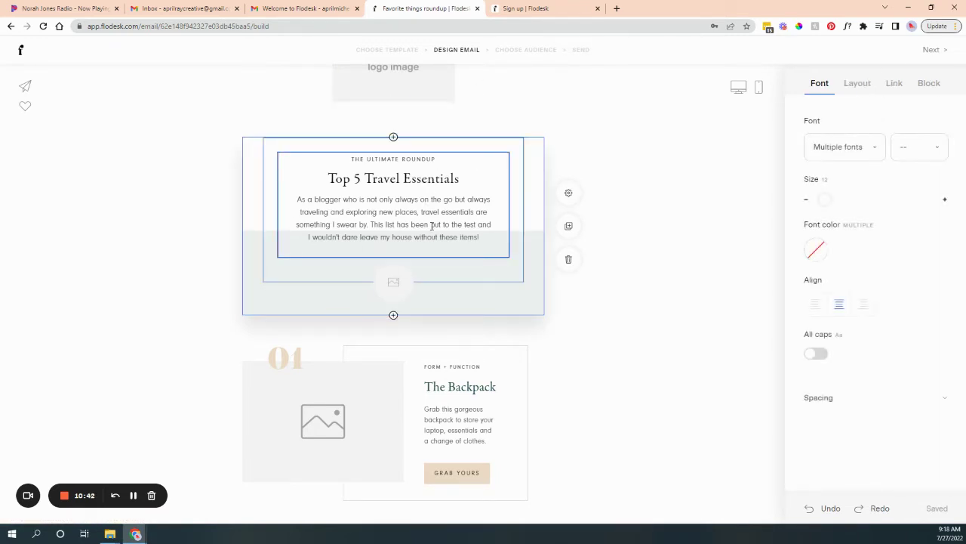
pyautogui.click(896, 85)
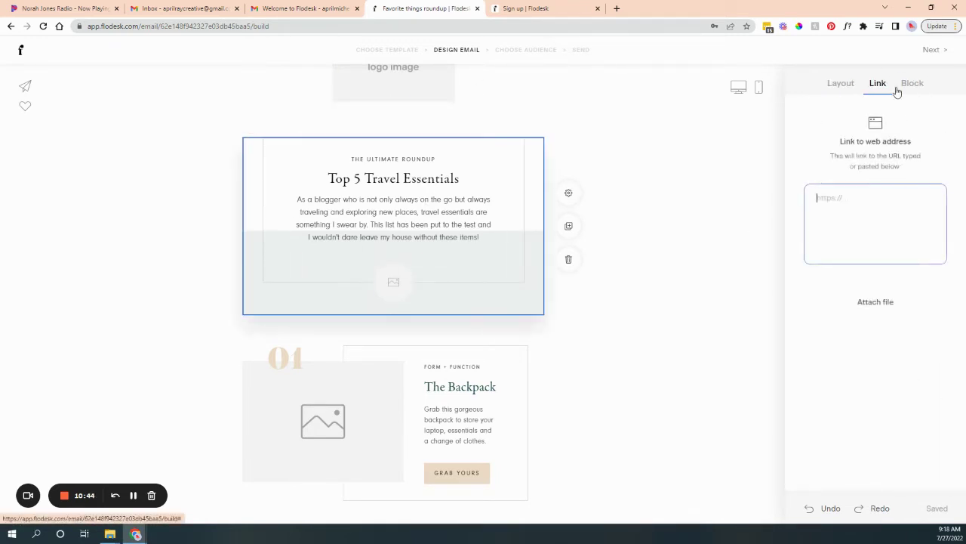
pyautogui.click(456, 219)
pyautogui.moveTo(300, 212); pyautogui.dragTo(488, 213)
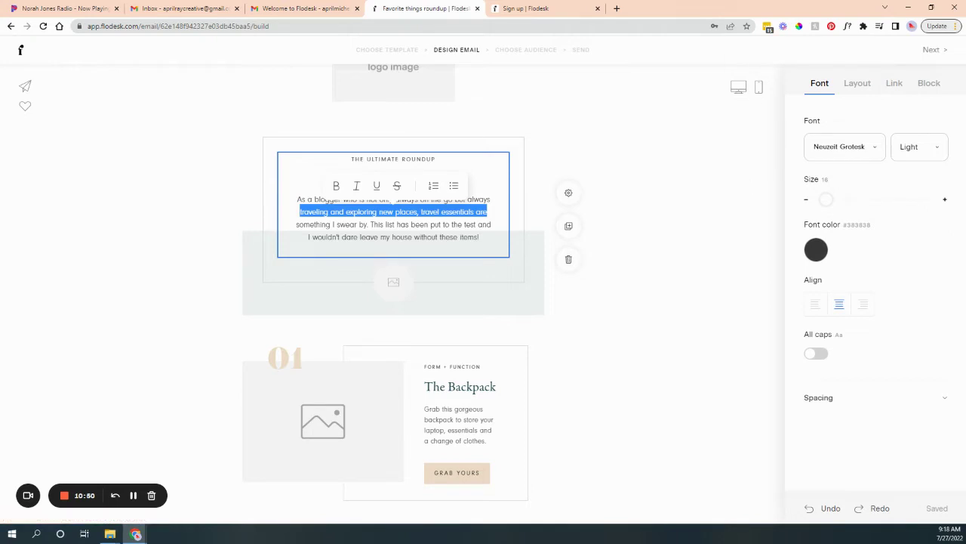
pyautogui.click(432, 224)
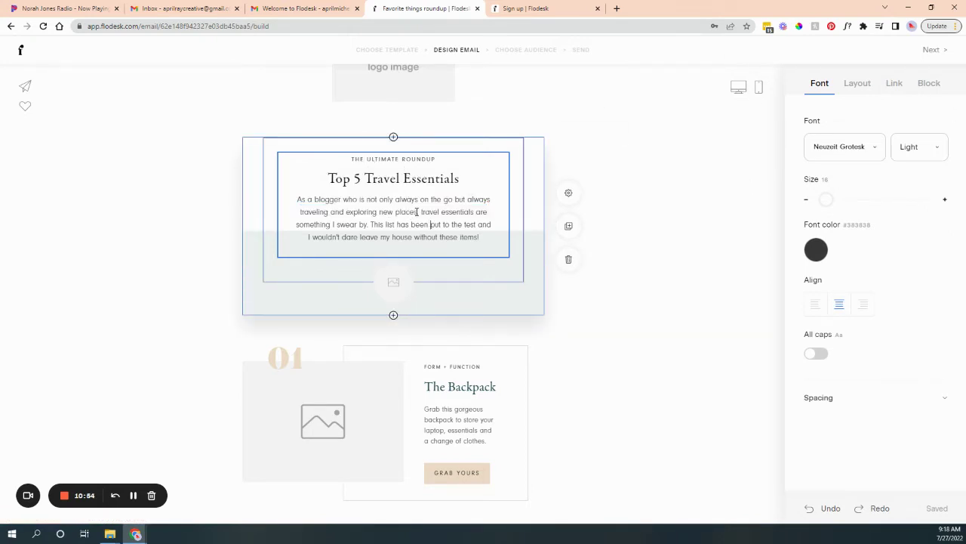
pyautogui.moveTo(387, 212); pyautogui.dragTo(378, 212)
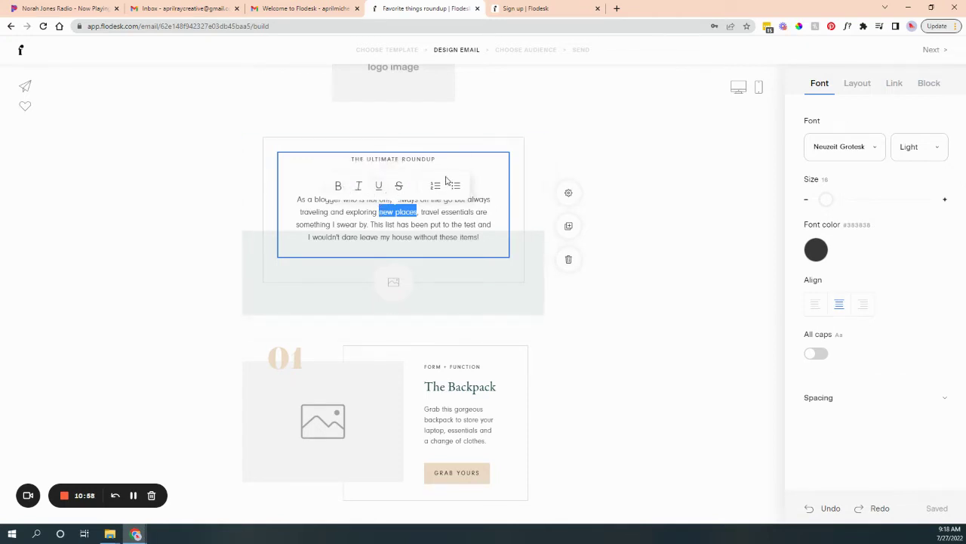
pyautogui.click(339, 186)
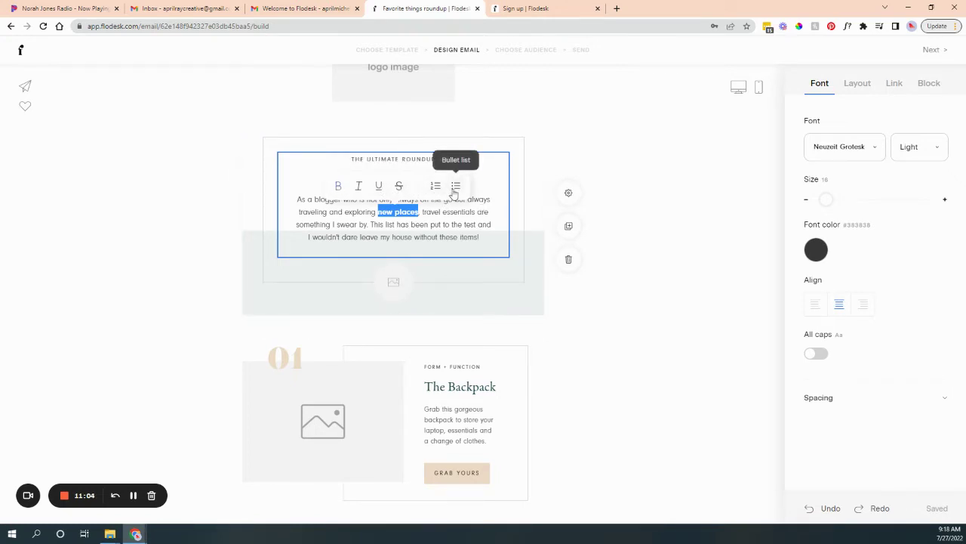
pyautogui.click(448, 214)
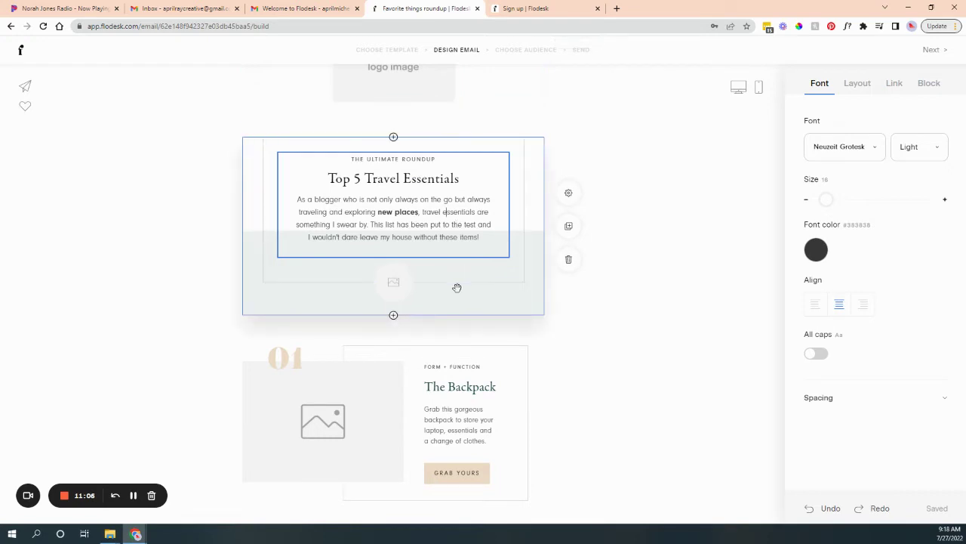
pyautogui.click(502, 292)
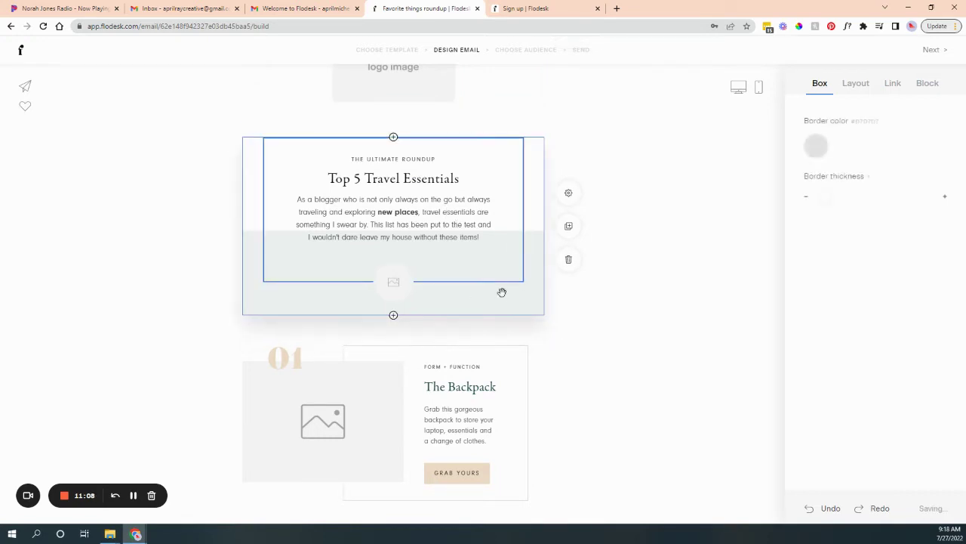
# Set the header block's Background 2 colour to green.
pyautogui.click(904, 88)
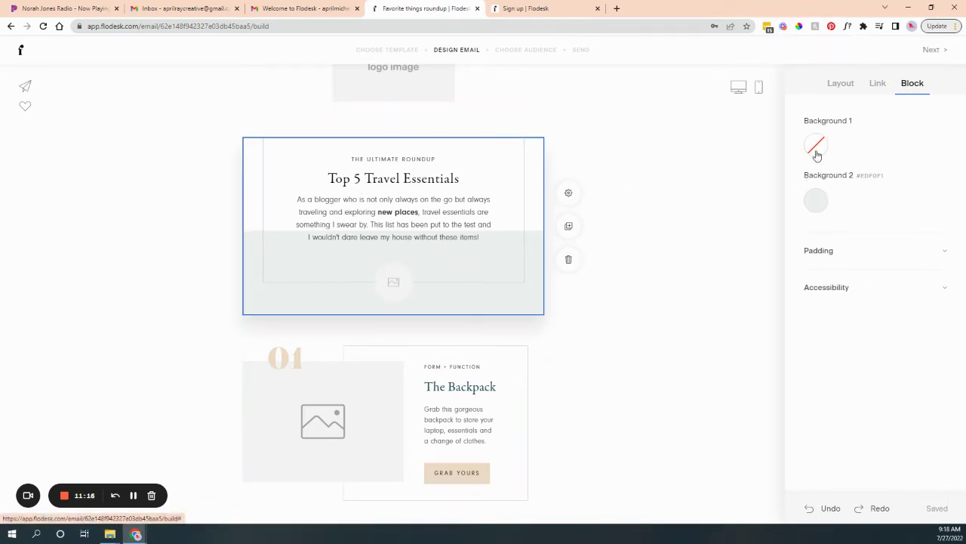
pyautogui.click(815, 200)
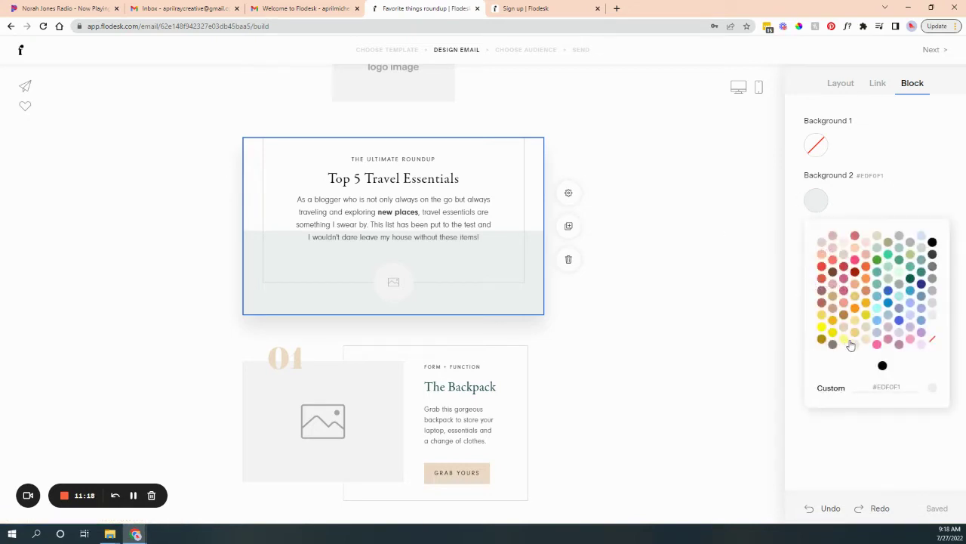
pyautogui.click(877, 346)
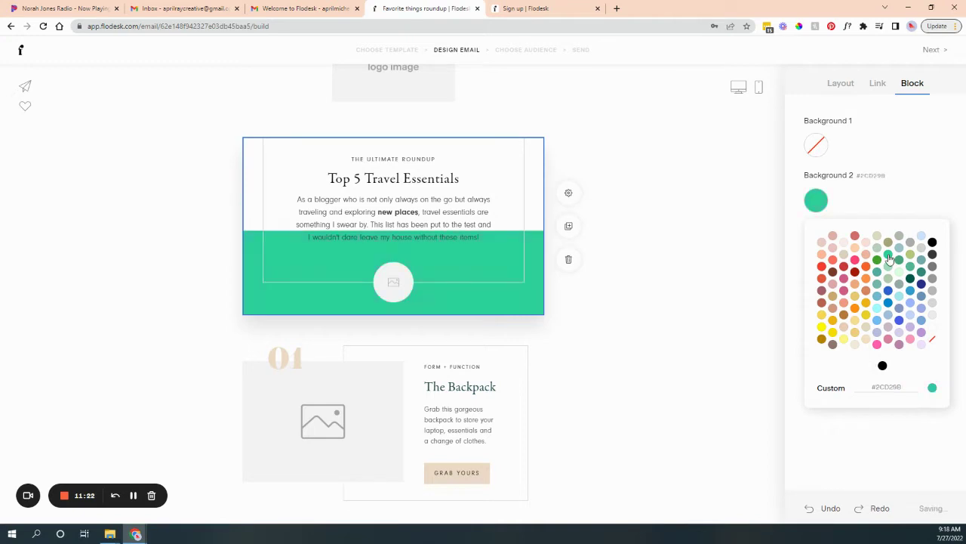
pyautogui.click(684, 271)
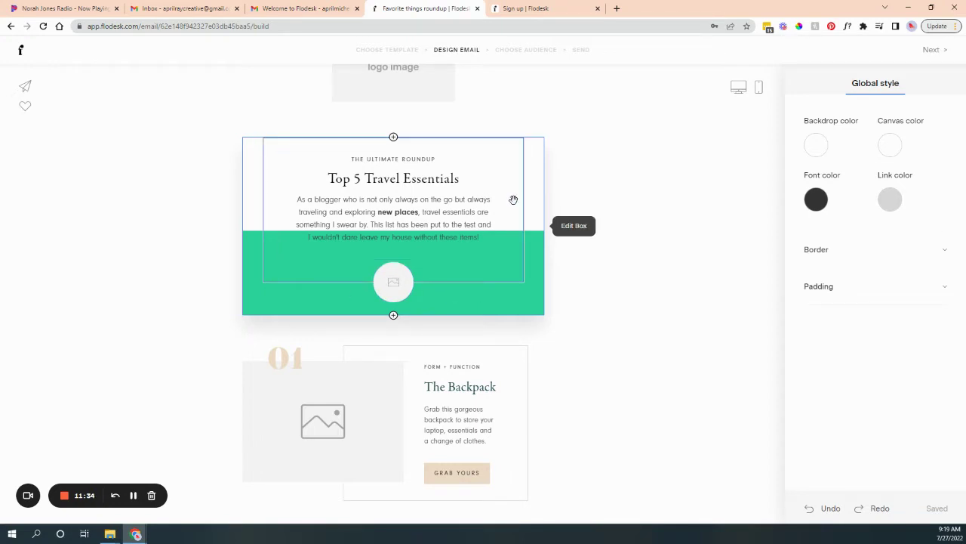
pyautogui.click(539, 267)
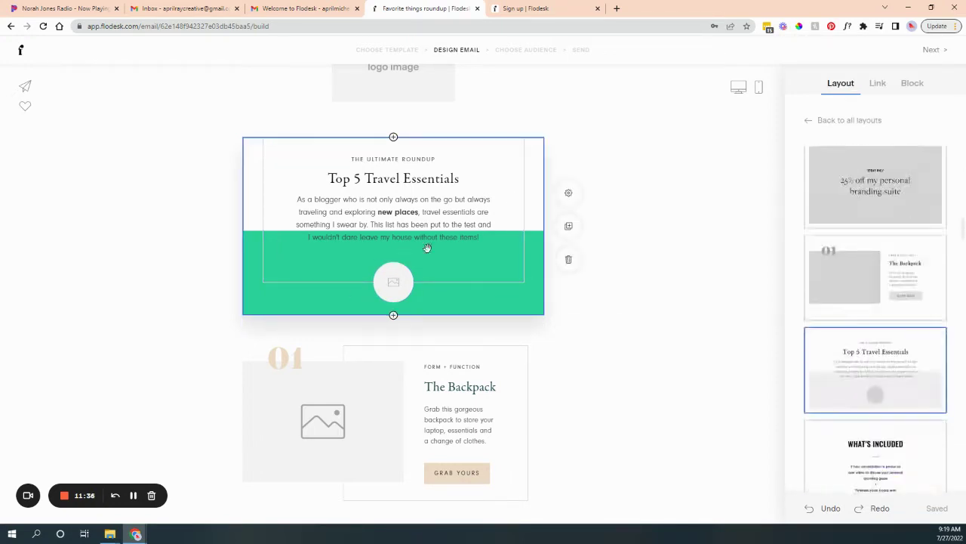
pyautogui.click(394, 281)
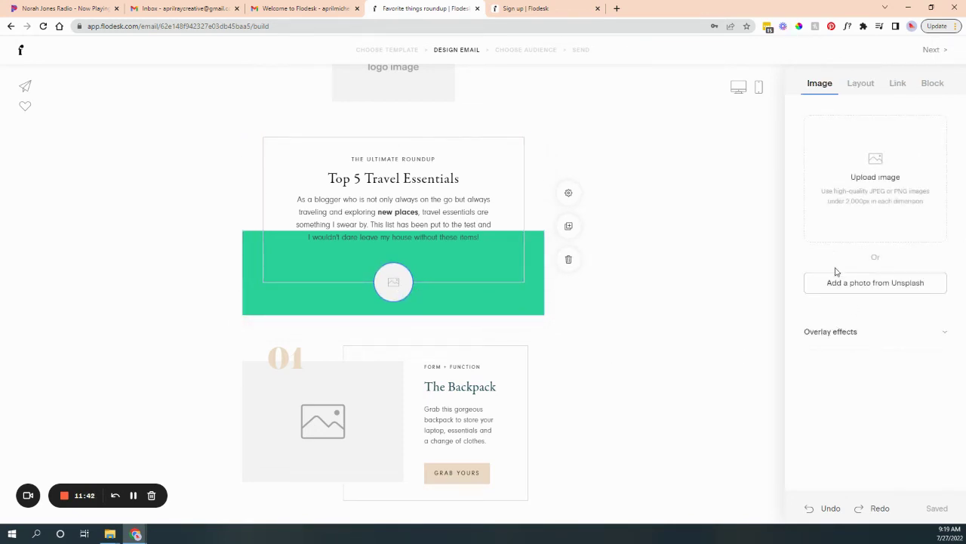
# Search Unsplash for 'travel icon' and put the Golden Gate Bridge photo in the round image.
pyautogui.click(853, 287)
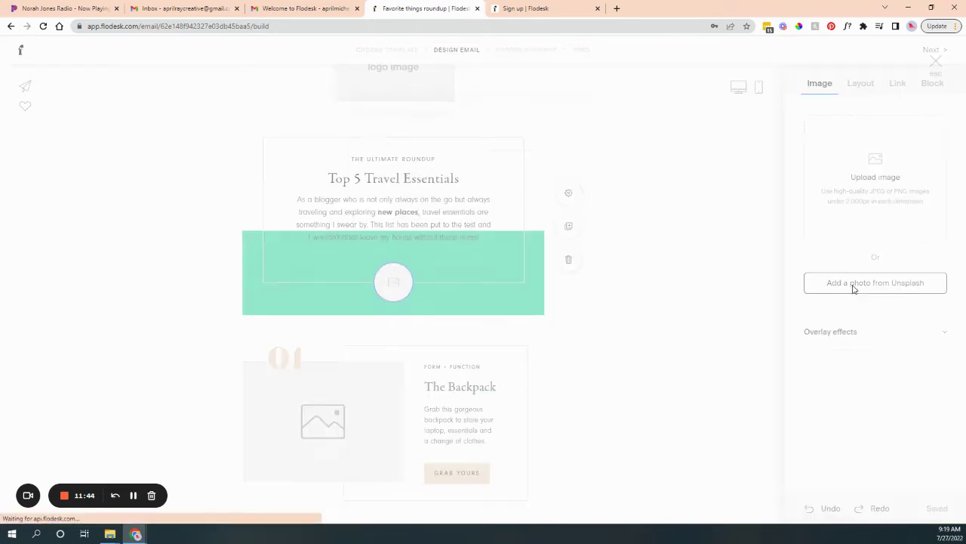
pyautogui.click(514, 141)
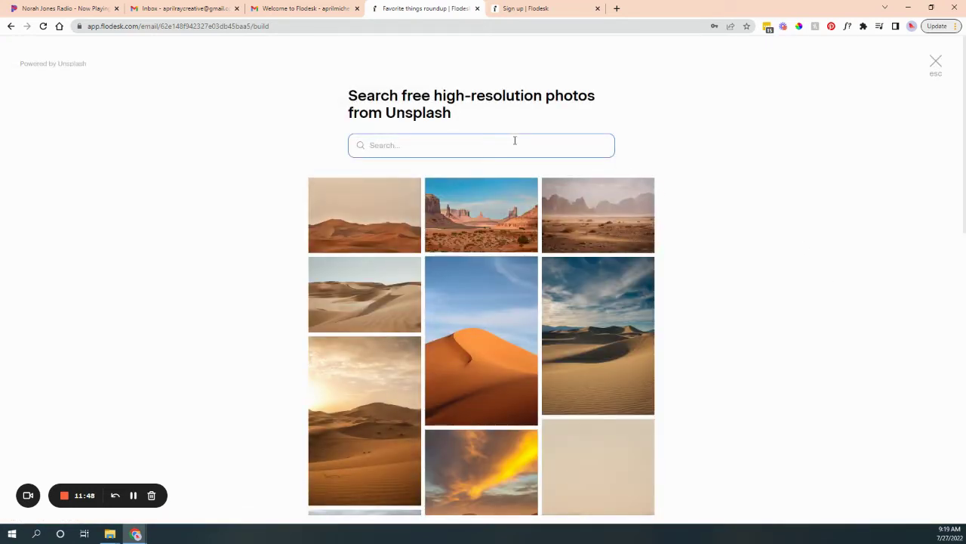
pyautogui.write('travel icon')
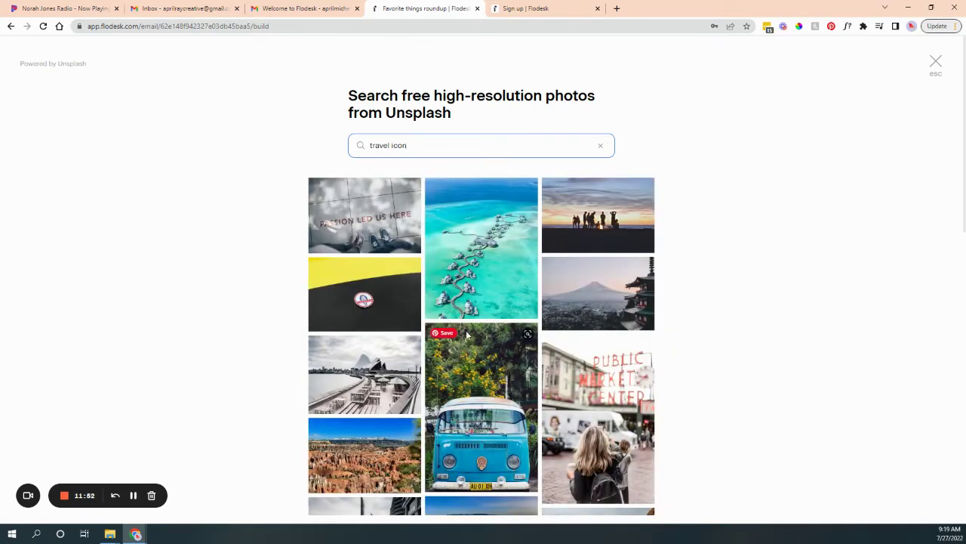
pyautogui.scroll(-5, 468, 330)
pyautogui.scroll(-3, 468, 330)
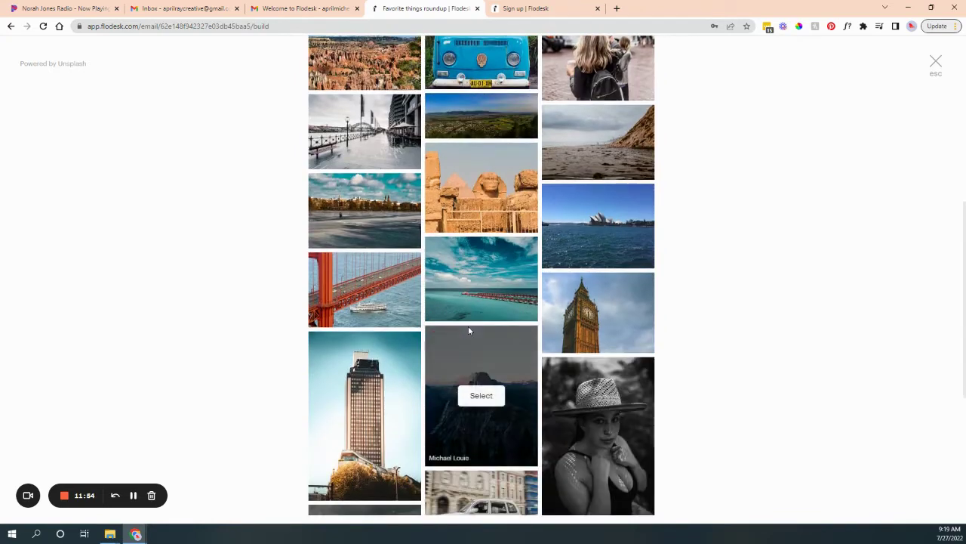
pyautogui.scroll(2, 468, 326)
pyautogui.scroll(2, 470, 330)
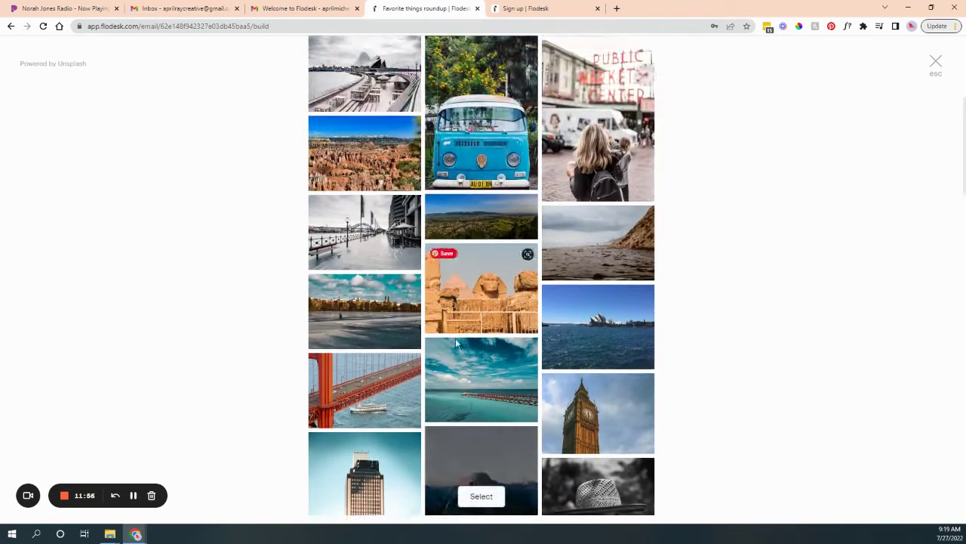
pyautogui.click(362, 388)
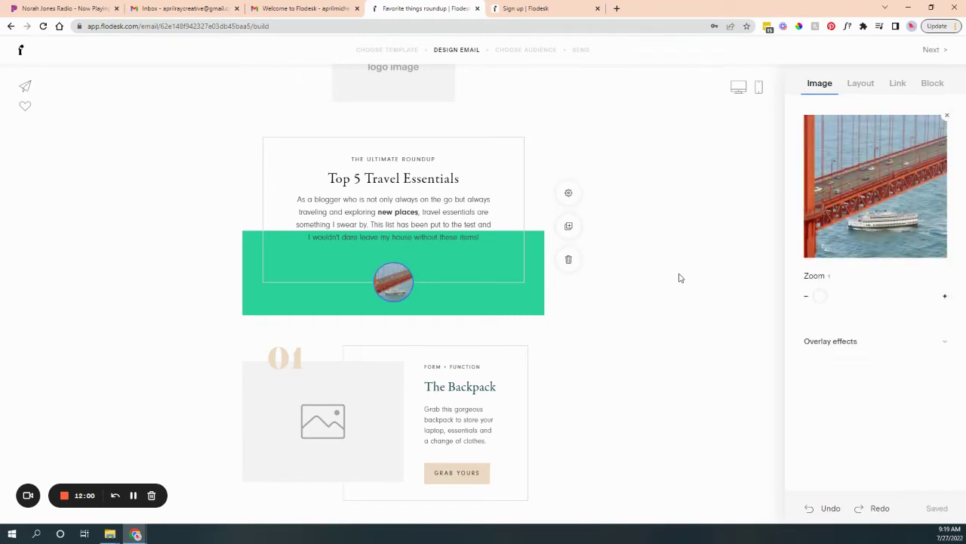
# Give the header's inner box border a pale peach colour.
pyautogui.click(520, 150)
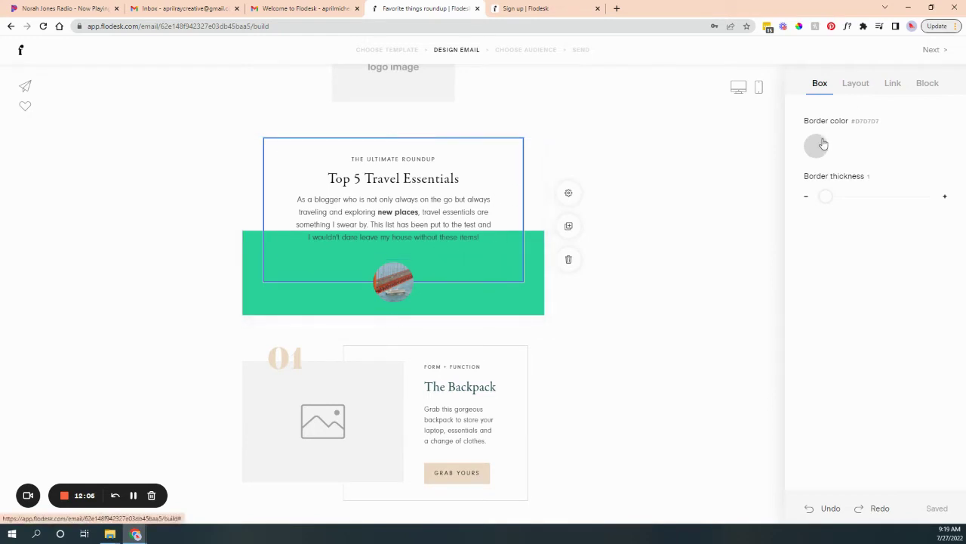
pyautogui.click(822, 145)
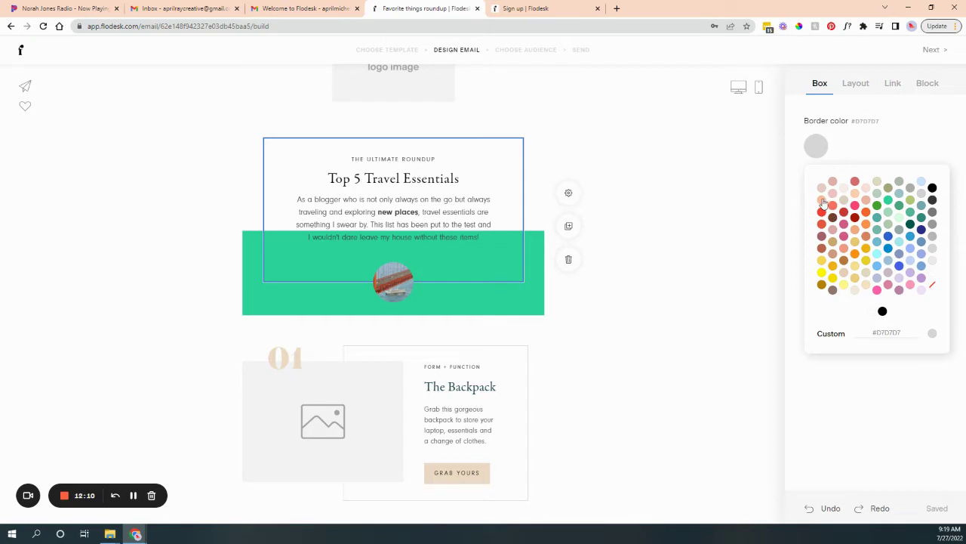
pyautogui.click(671, 271)
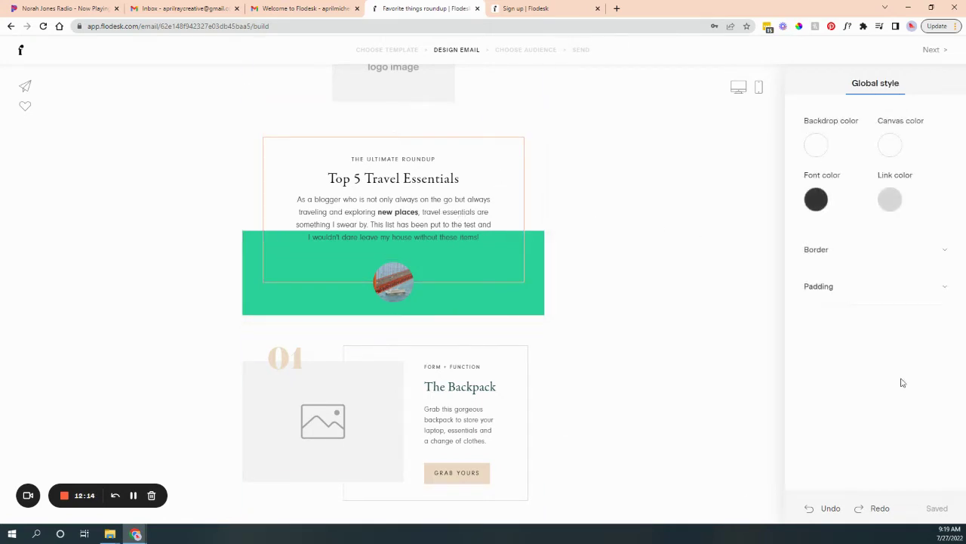
pyautogui.scroll(-3, 393, 280)
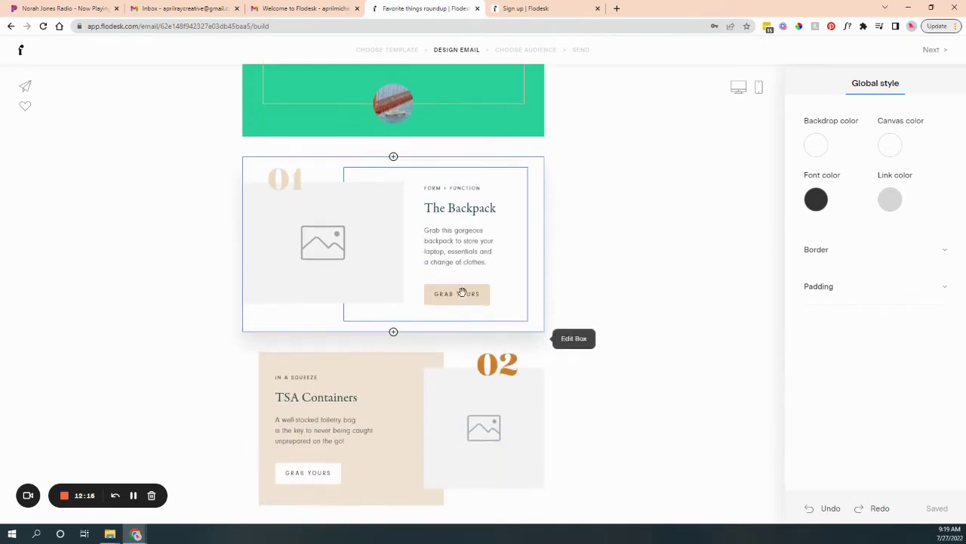
# Turn the 01 number above The Backpack red.
pyautogui.click(340, 199)
pyautogui.doubleClick(291, 163)
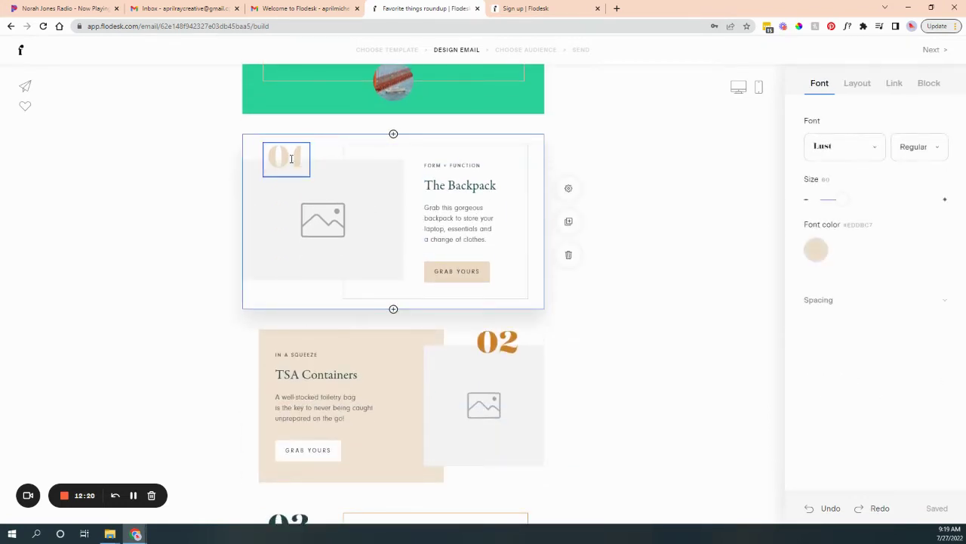
pyautogui.click(816, 249)
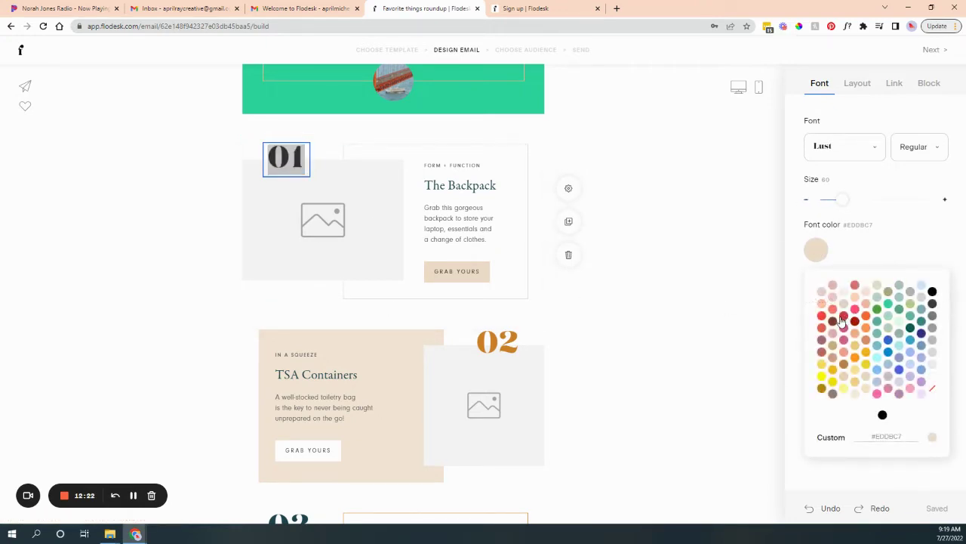
pyautogui.click(684, 290)
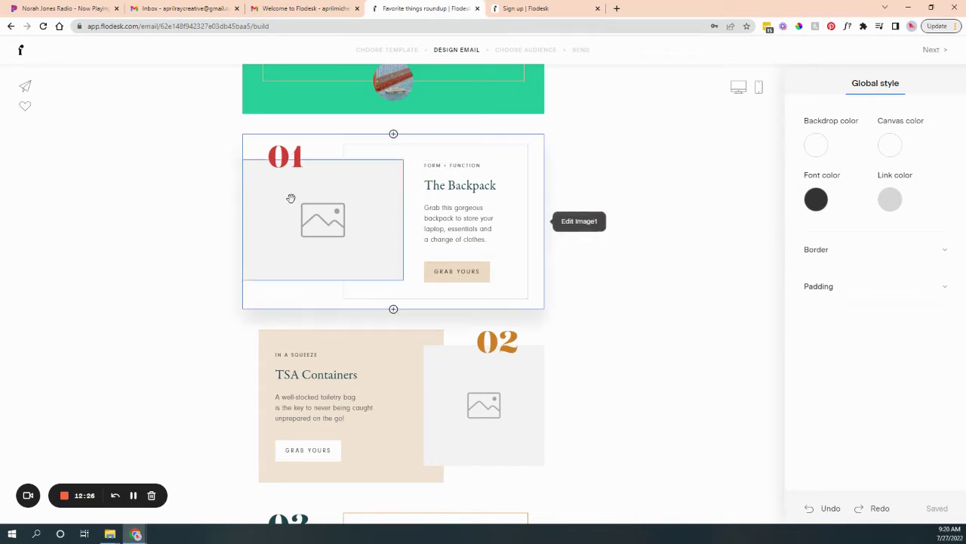
# Fill The Backpack image with a desert canyon photo from Unsplash.
pyautogui.click(298, 227)
pyautogui.click(874, 336)
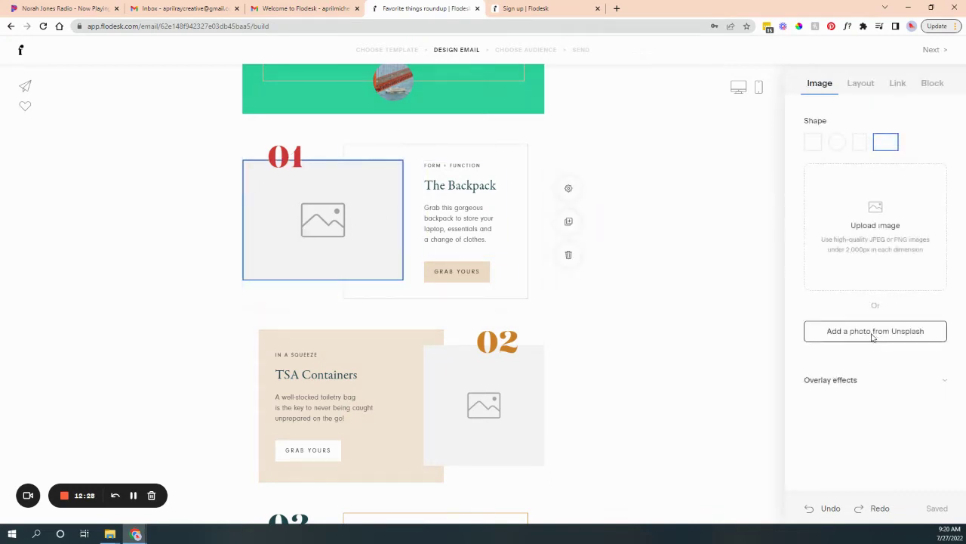
pyautogui.click(454, 223)
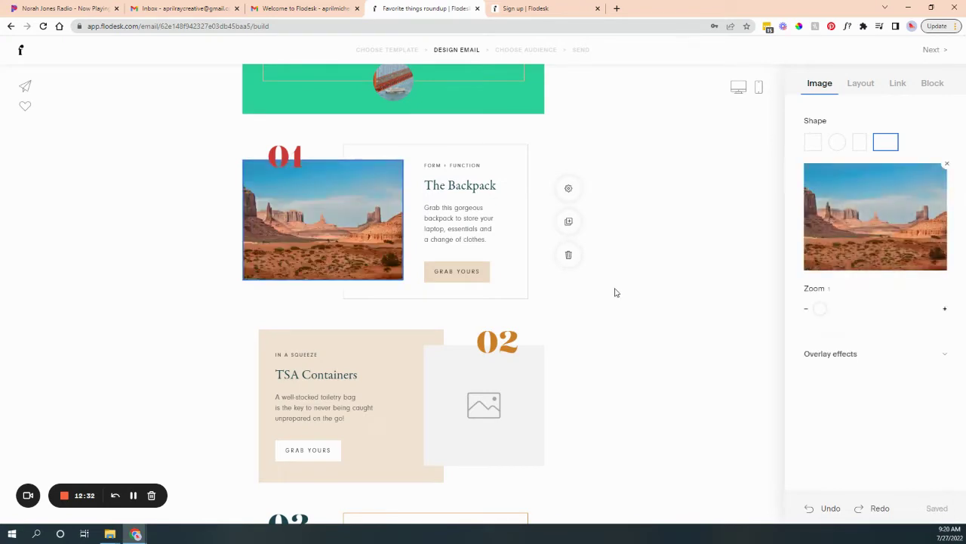
pyautogui.scroll(-7, 591, 341)
pyautogui.scroll(3, 592, 343)
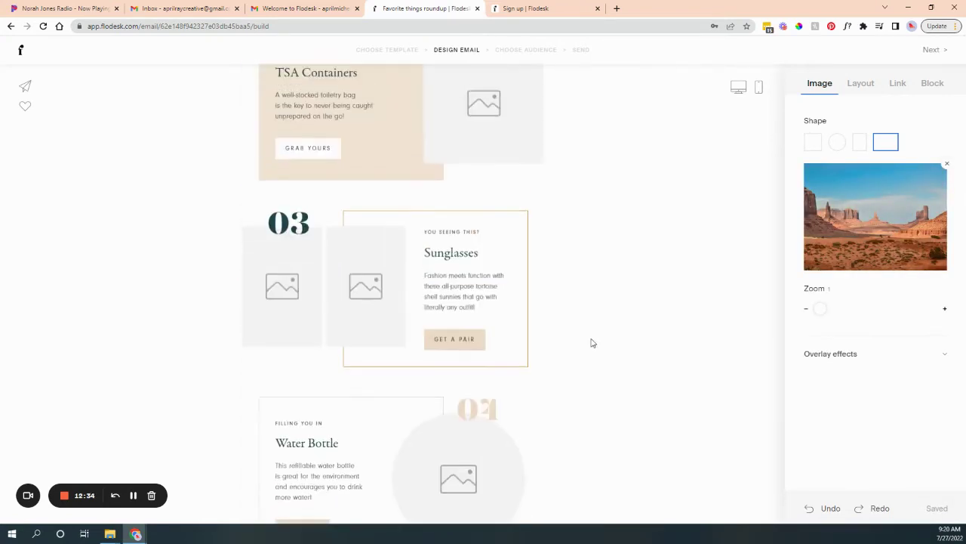
# Add a #000000 overlay at 0.17 opacity to the Backpack desert photo.
pyautogui.click(890, 351)
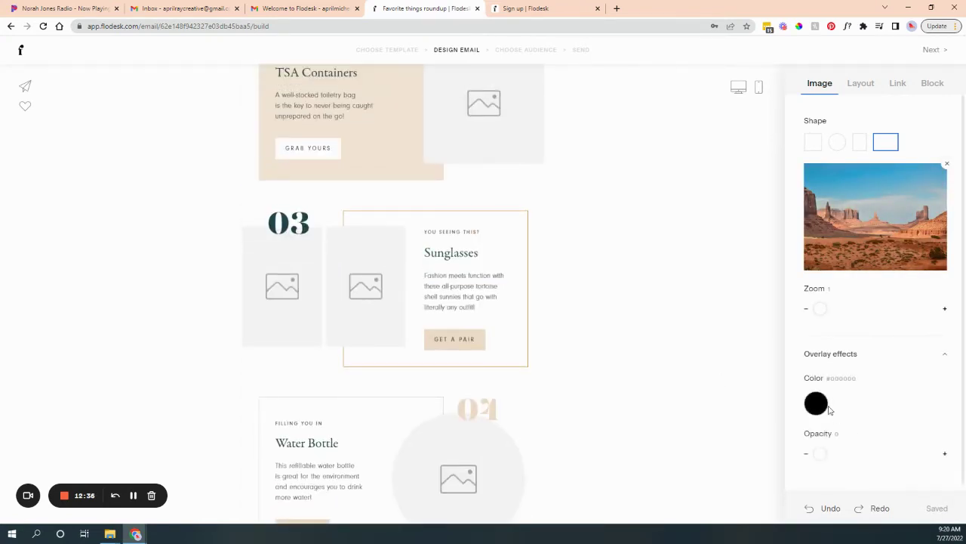
pyautogui.scroll(-1, 829, 408)
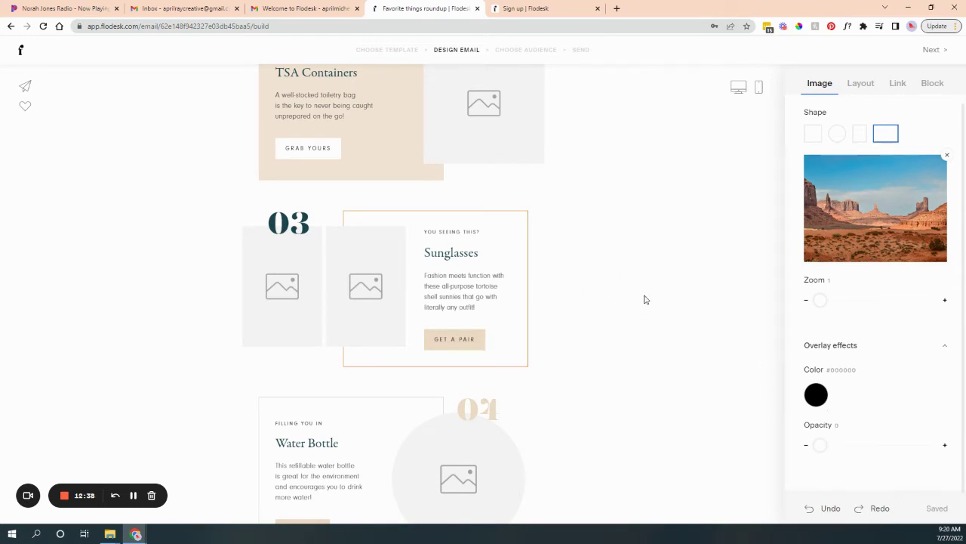
pyautogui.click(819, 409)
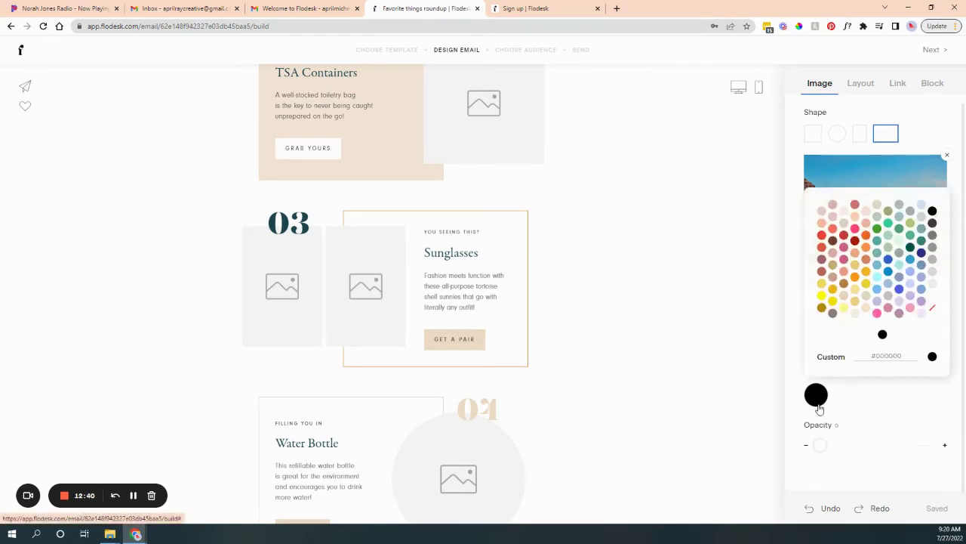
pyautogui.click(503, 345)
pyautogui.scroll(2, 399, 284)
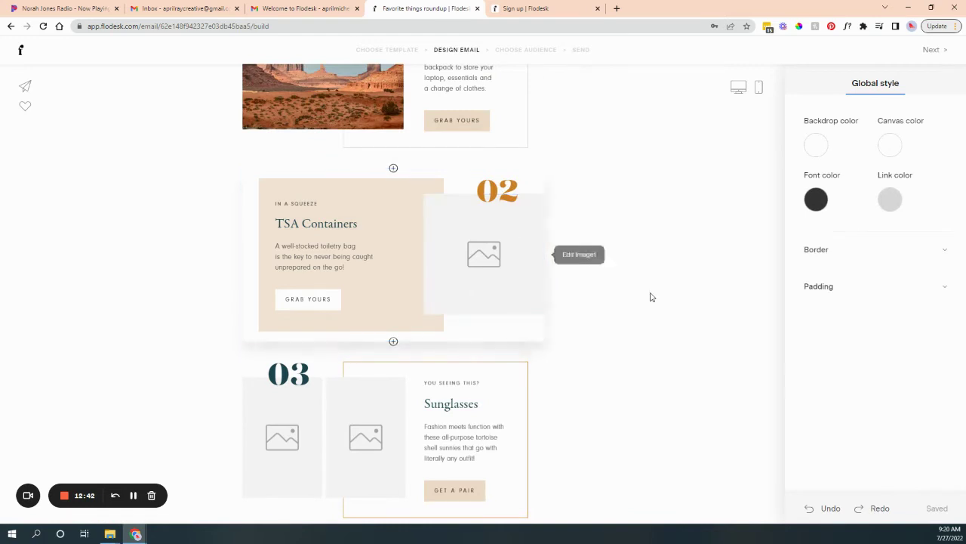
pyautogui.scroll(3, 649, 298)
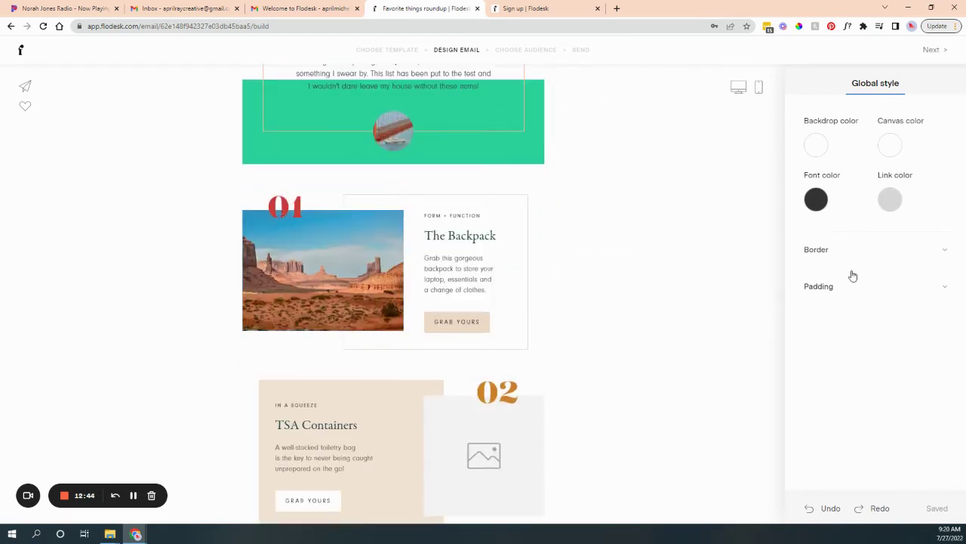
pyautogui.click(260, 255)
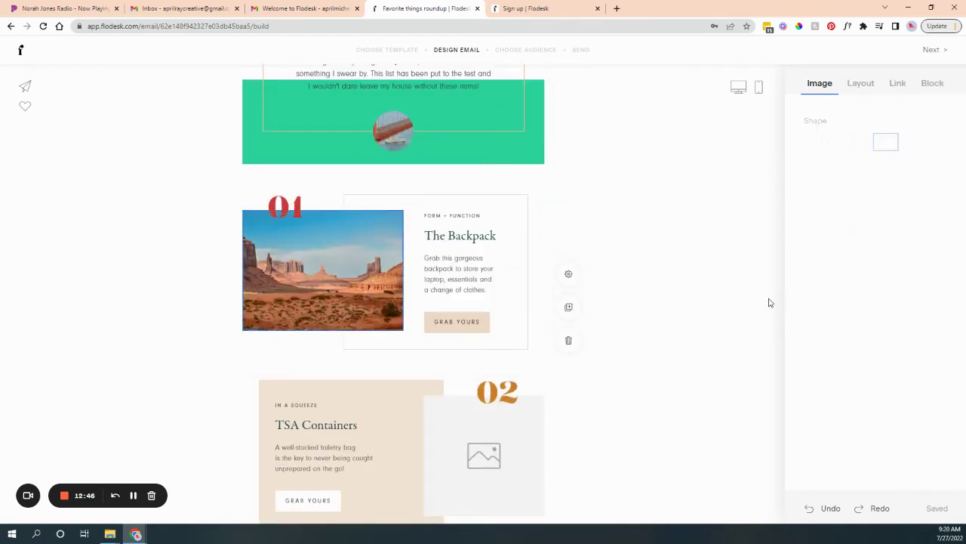
pyautogui.click(831, 360)
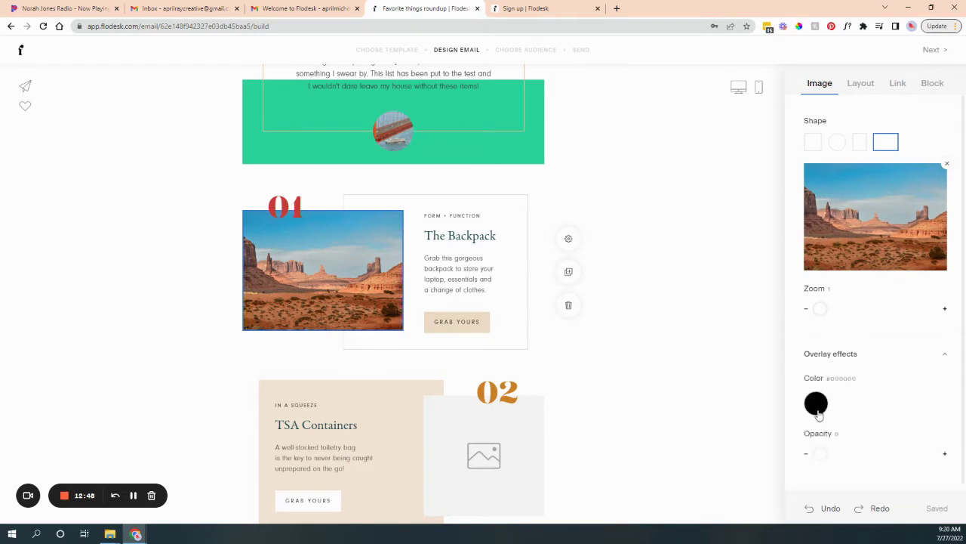
pyautogui.click(815, 404)
pyautogui.moveTo(907, 452); pyautogui.dragTo(843, 459)
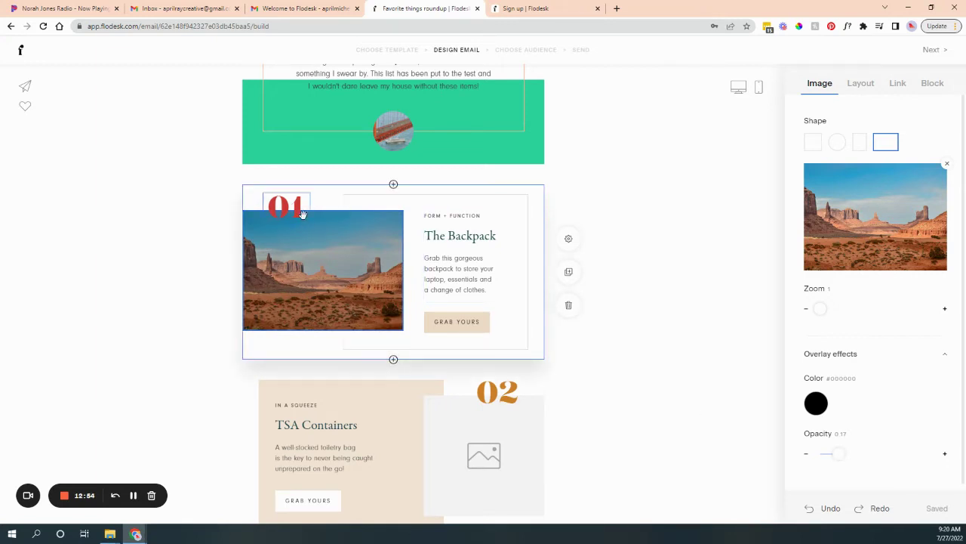
pyautogui.click(628, 328)
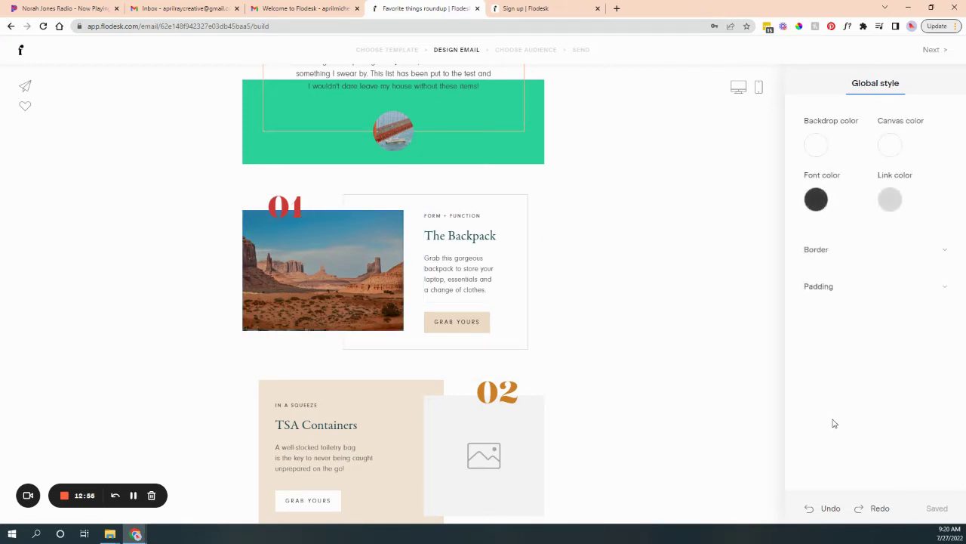
pyautogui.scroll(3, 554, 378)
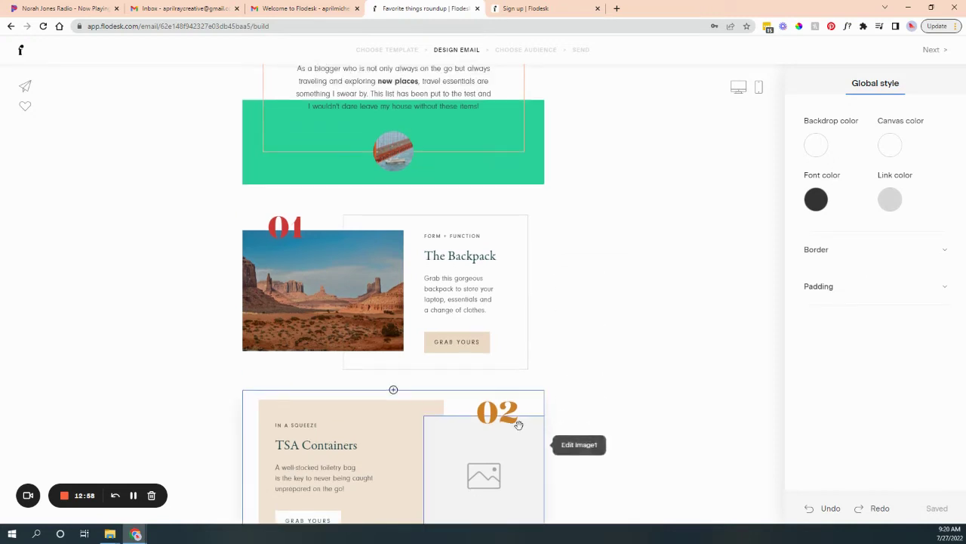
pyautogui.scroll(-20, 548, 412)
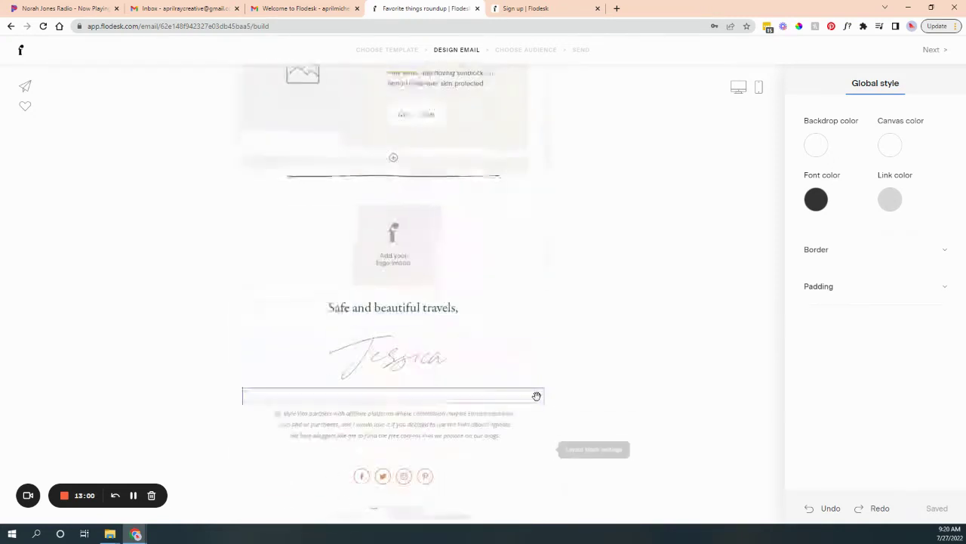
# Move the spacer below the divider and delete the logo placeholder block.
pyautogui.moveTo(536, 396)
pyautogui.mouseDown()
pyautogui.moveTo(397, 142)
pyautogui.moveTo(432, 174)
pyautogui.mouseUp()
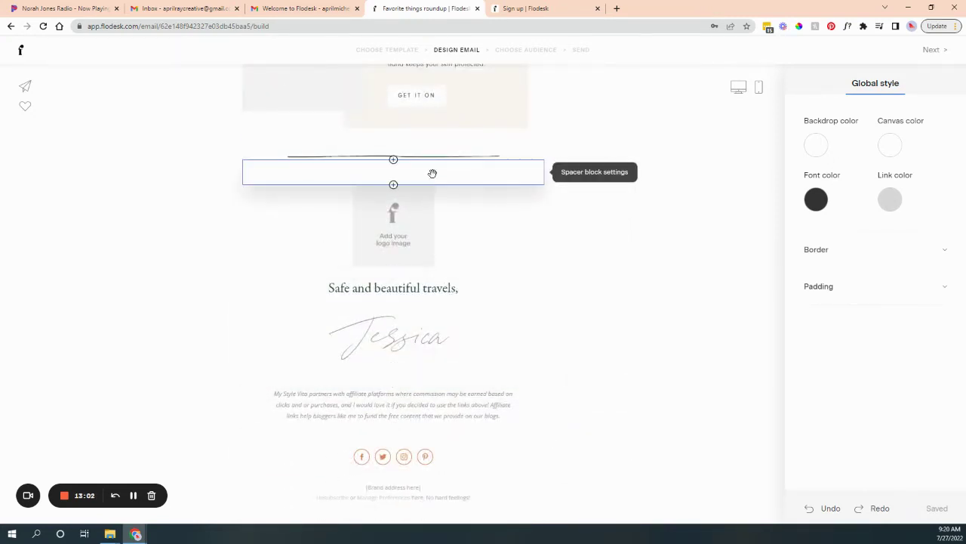
pyautogui.click(505, 252)
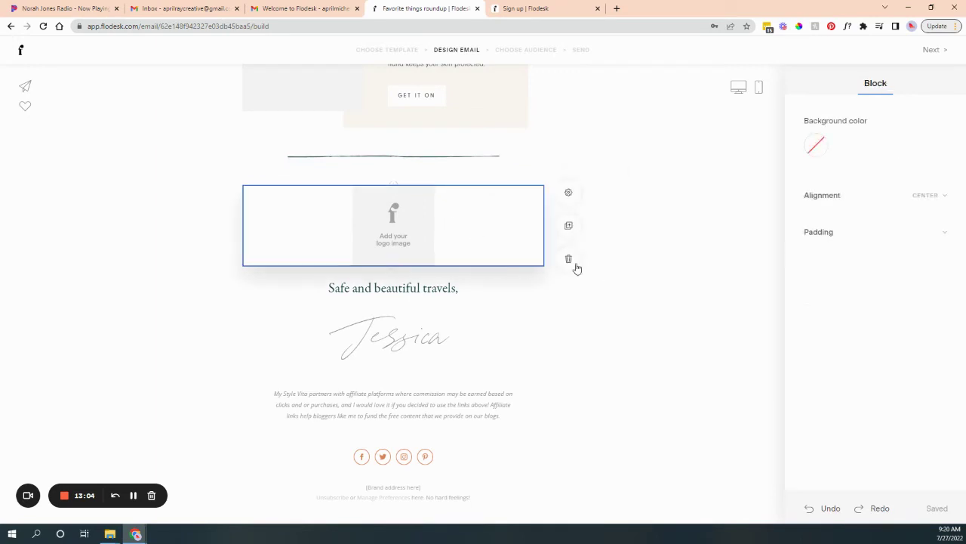
pyautogui.press('Delete')
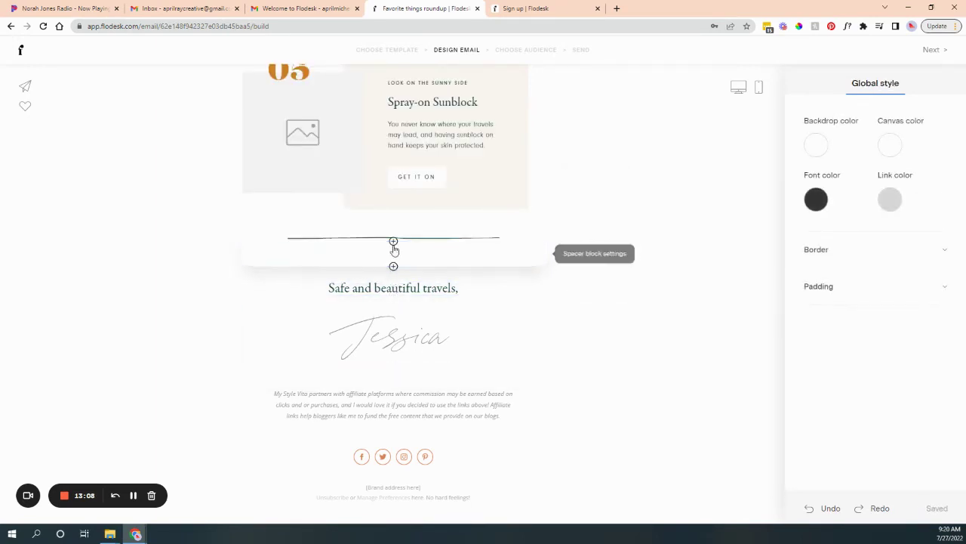
# Insert the 'Words cannot express' grateful welcome-message layout below the divider.
pyautogui.click(393, 267)
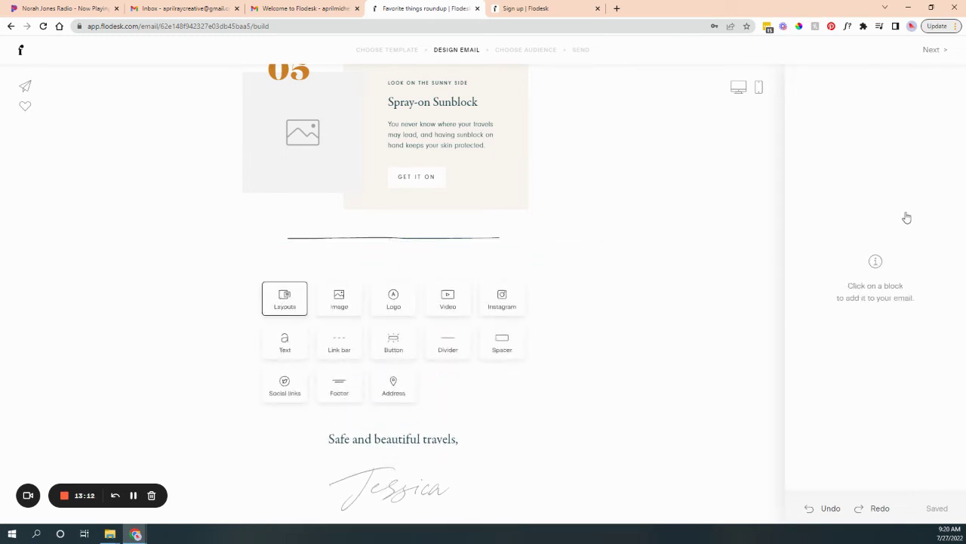
pyautogui.scroll(-5, 902, 281)
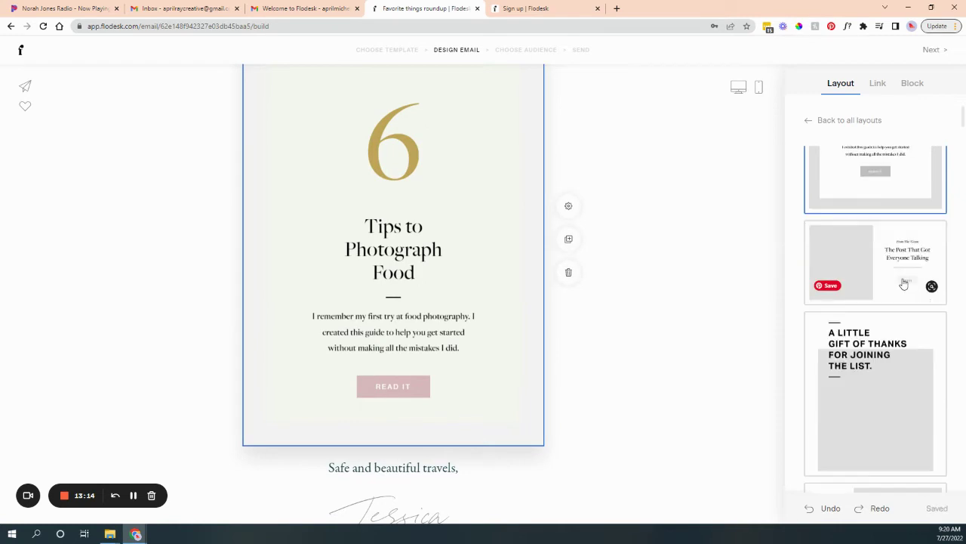
pyautogui.scroll(-8, 876, 264)
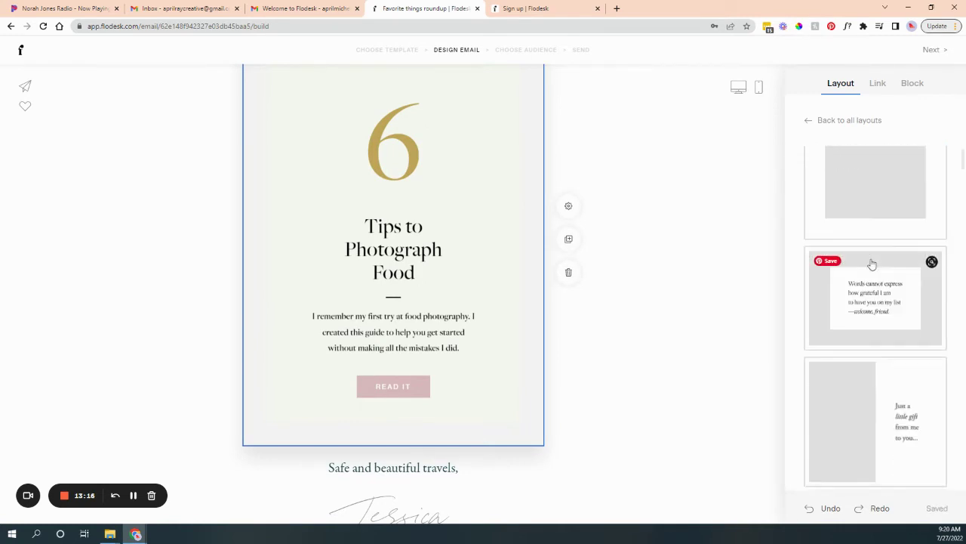
pyautogui.scroll(3, 871, 262)
pyautogui.click(879, 281)
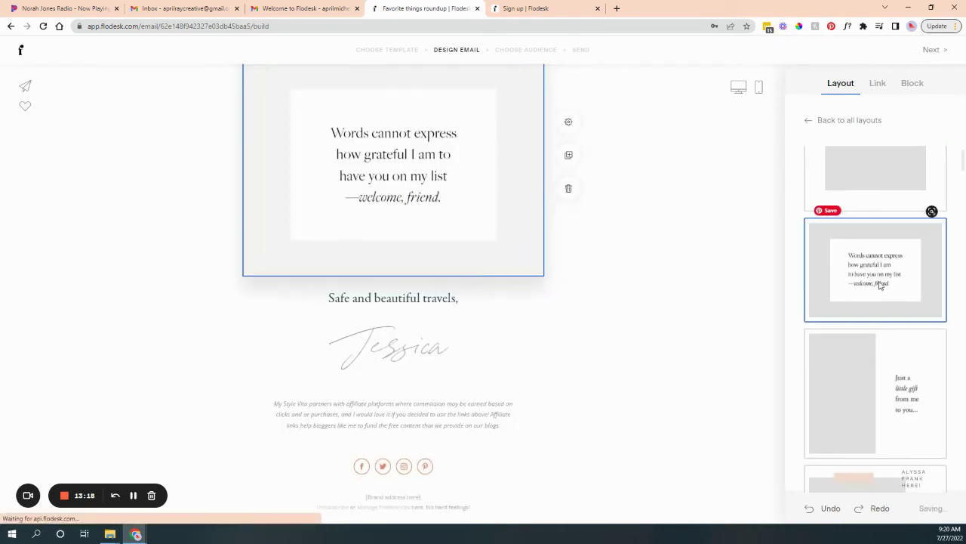
pyautogui.scroll(3, 408, 226)
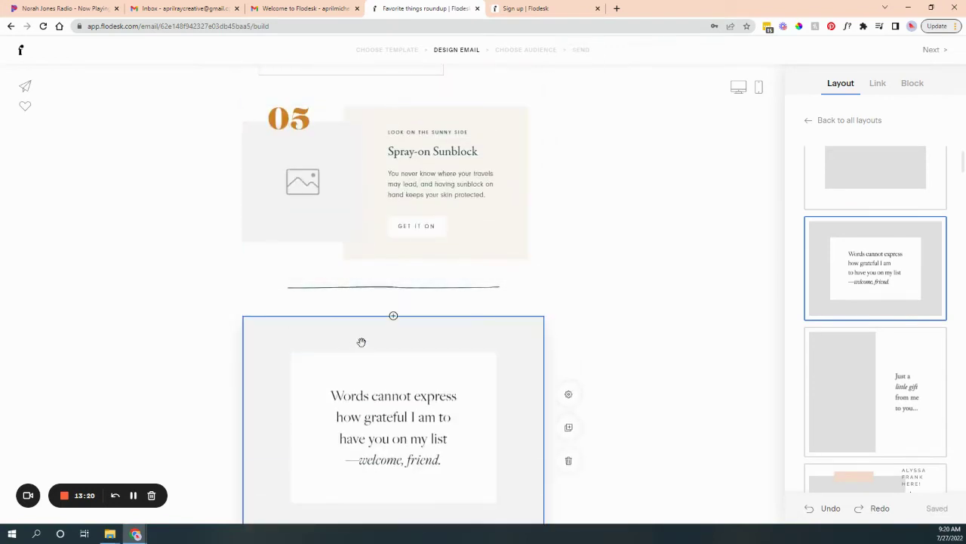
pyautogui.click(382, 342)
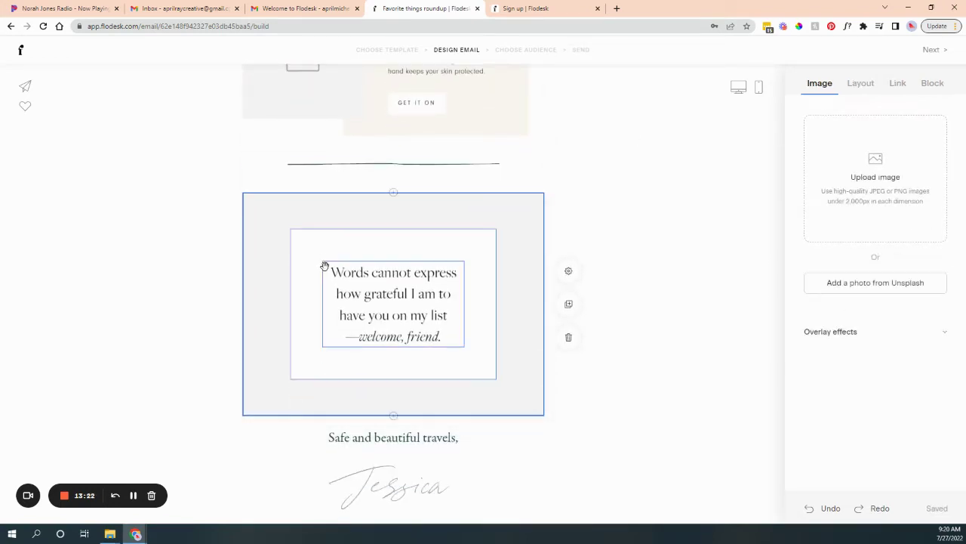
pyautogui.click(393, 416)
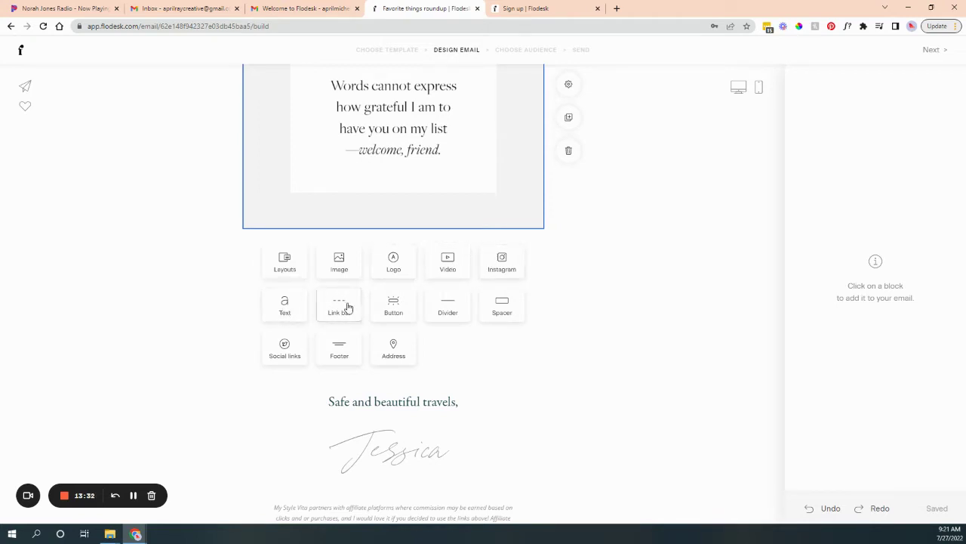
# Insert a black CLICK HERE button below the welcome message using the second button style.
pyautogui.click(405, 314)
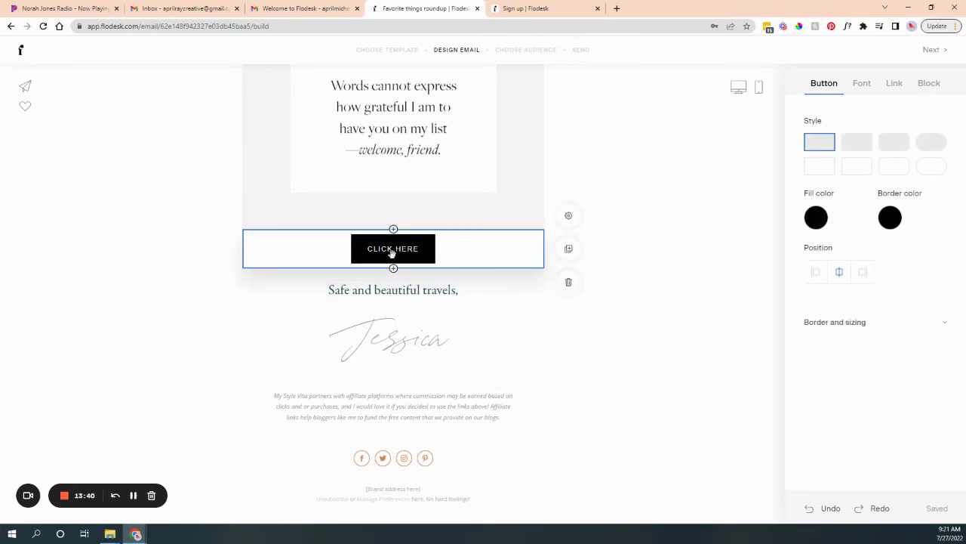
pyautogui.click(867, 148)
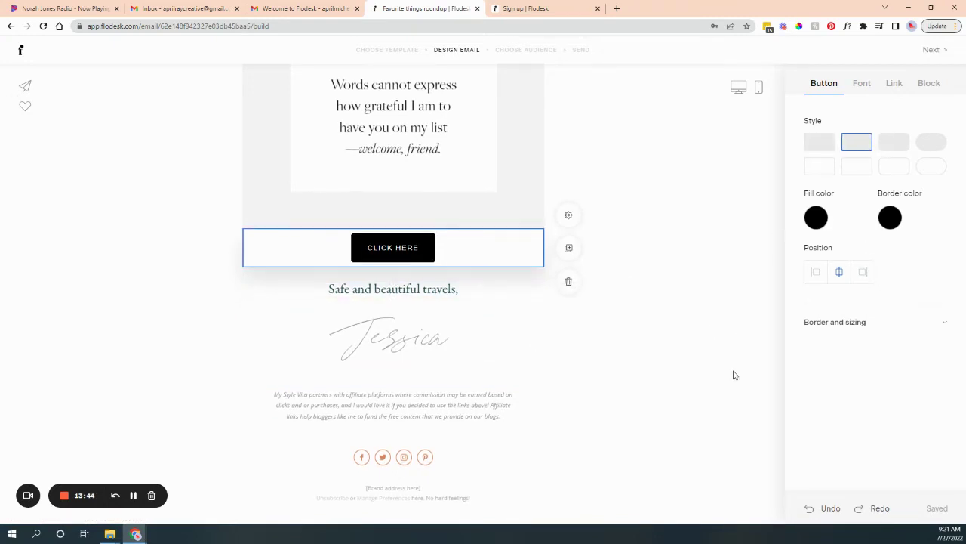
pyautogui.scroll(10, 732, 375)
pyautogui.scroll(10, 730, 375)
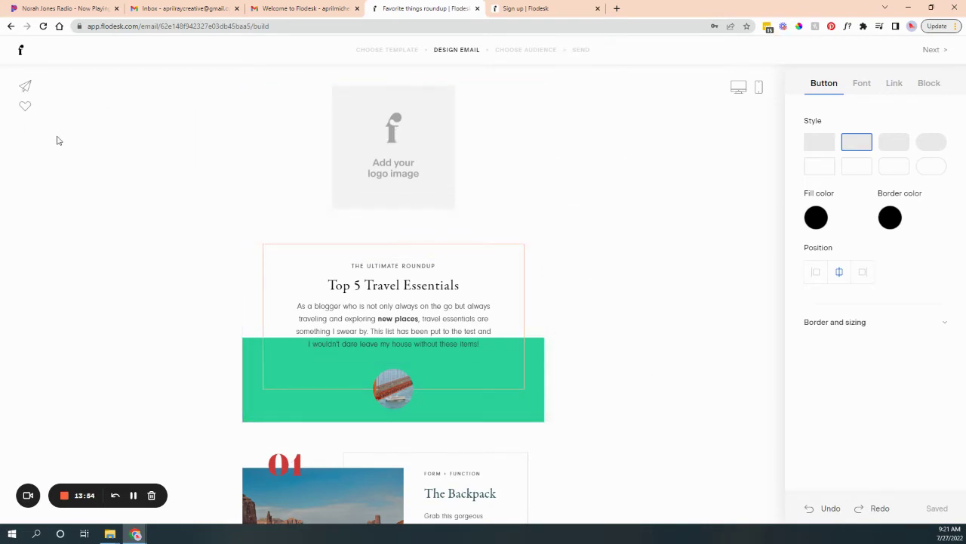
pyautogui.click(26, 86)
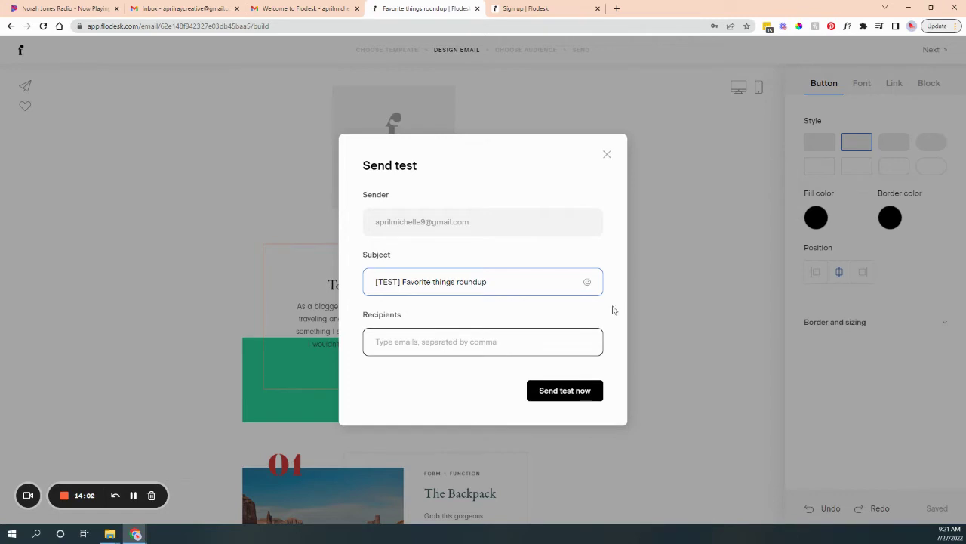
pyautogui.click(607, 155)
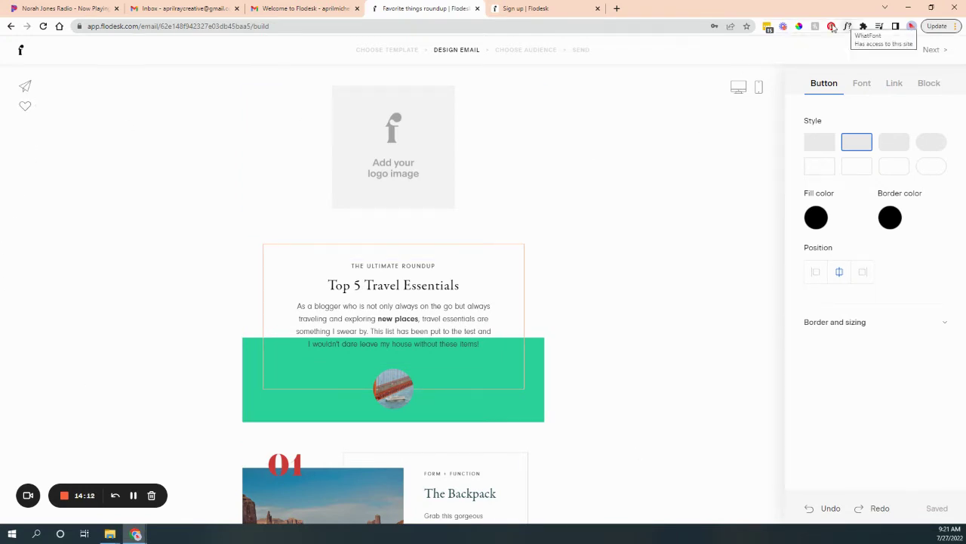
pyautogui.click(739, 89)
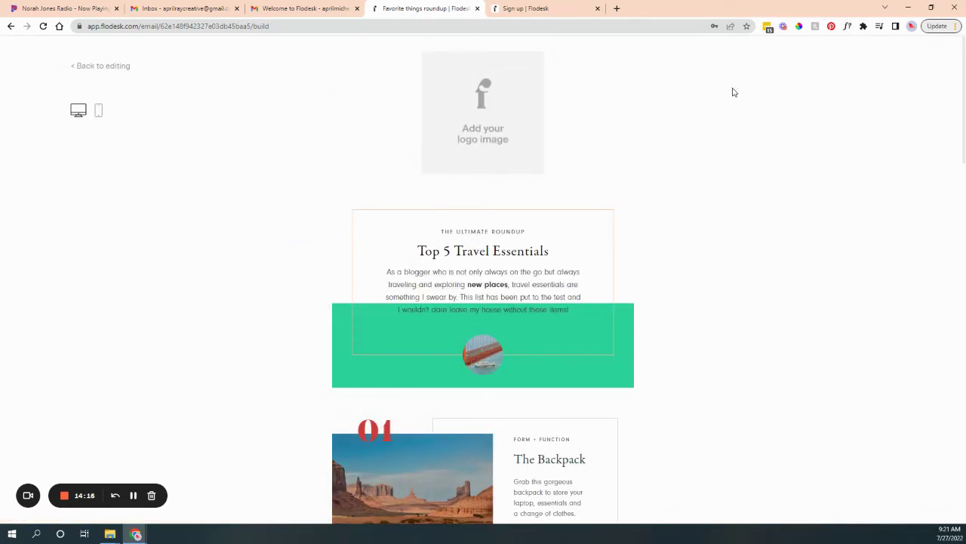
pyautogui.scroll(-10, 732, 329)
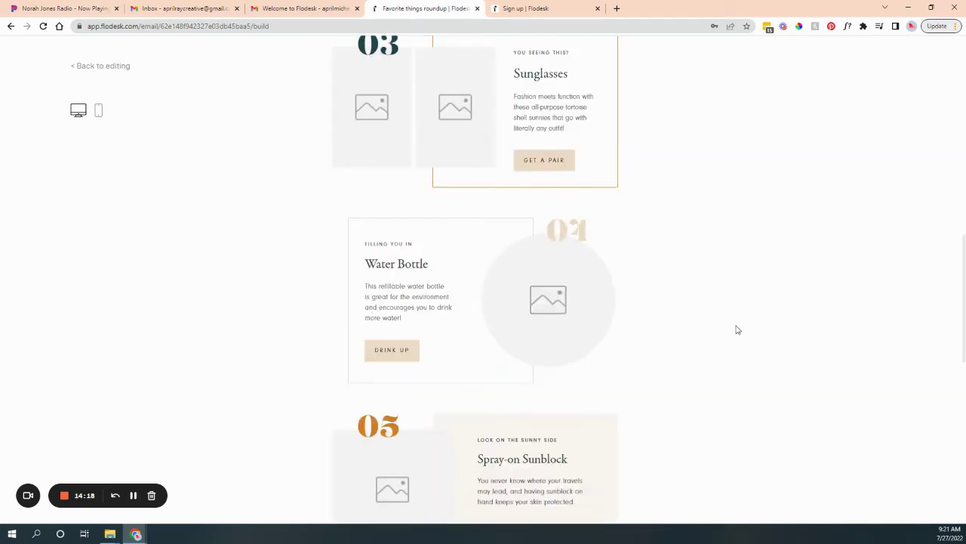
pyautogui.scroll(8, 730, 324)
pyautogui.scroll(3, 730, 324)
pyautogui.click(98, 111)
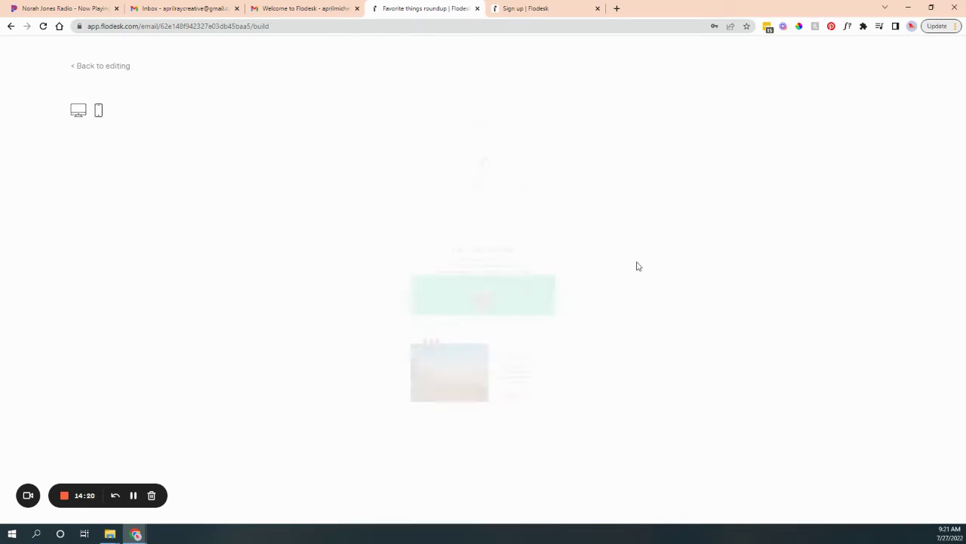
pyautogui.scroll(-8, 535, 268)
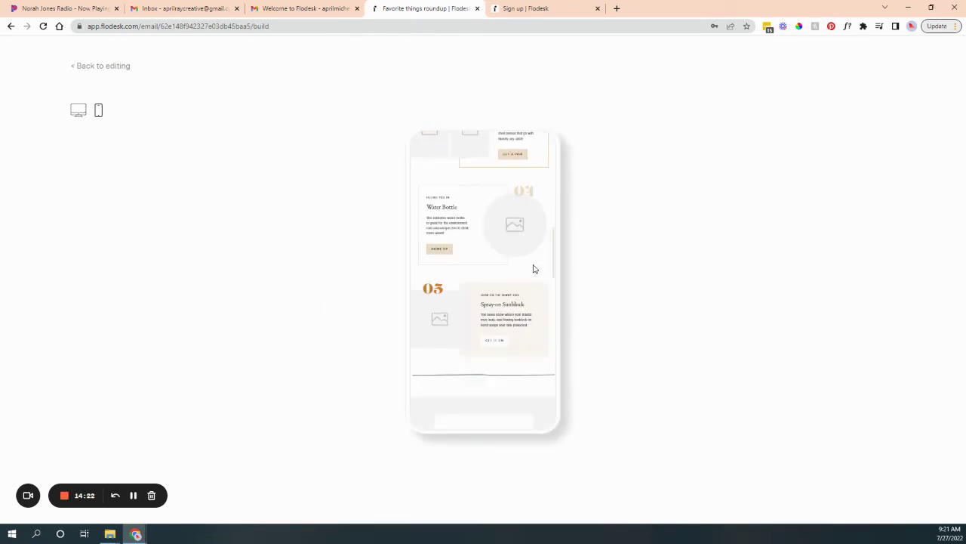
pyautogui.scroll(5, 534, 269)
pyautogui.scroll(4, 535, 269)
pyautogui.click(117, 67)
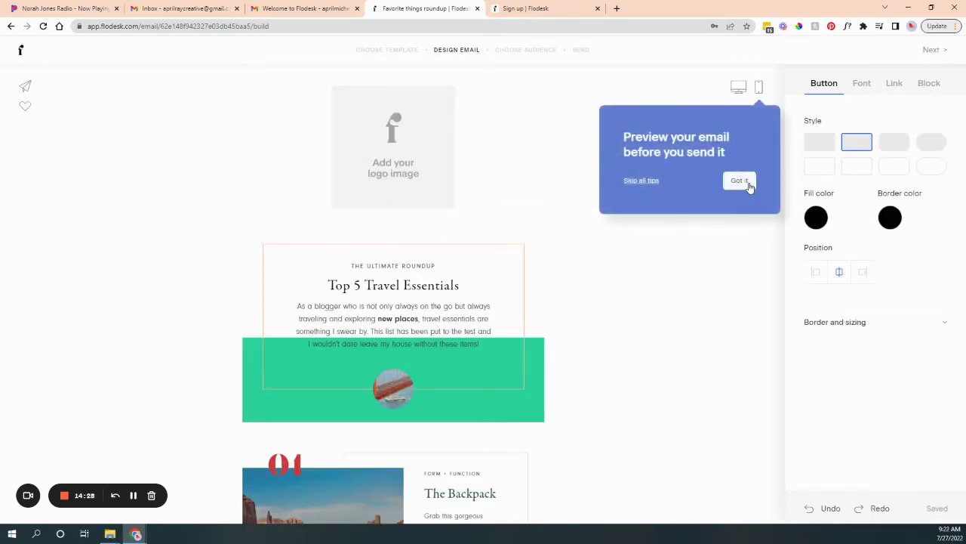
pyautogui.click(738, 181)
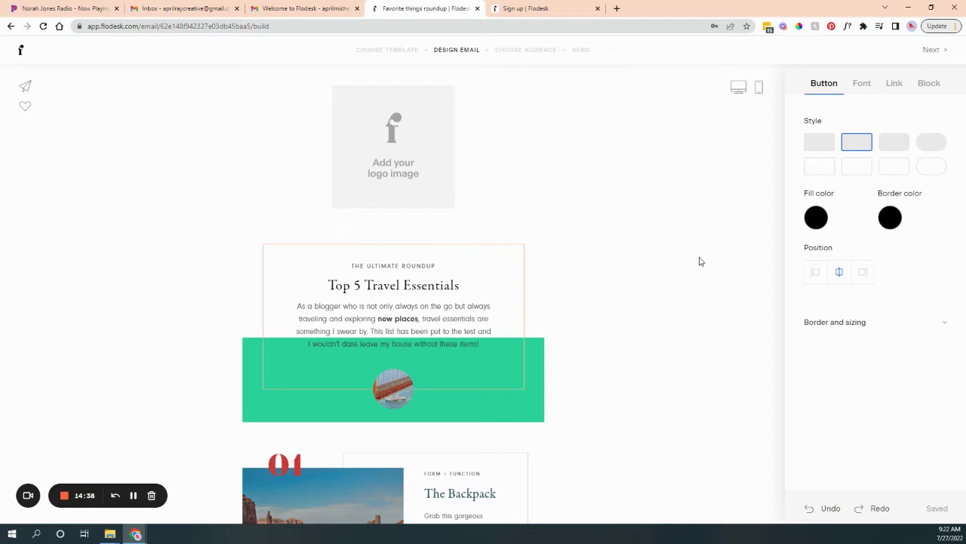
# Fill in the sender's footer mailing address from the suggestion and save it.
pyautogui.click(931, 49)
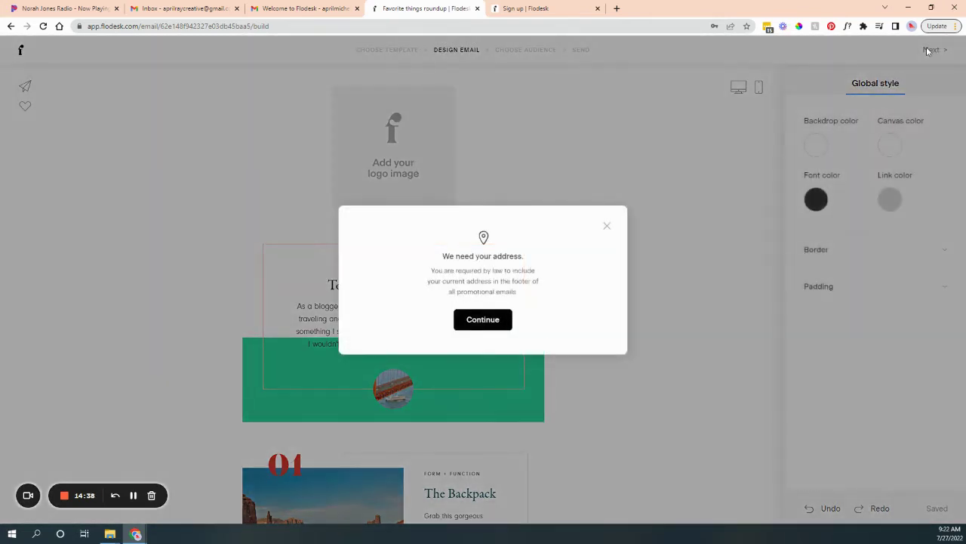
pyautogui.click(502, 320)
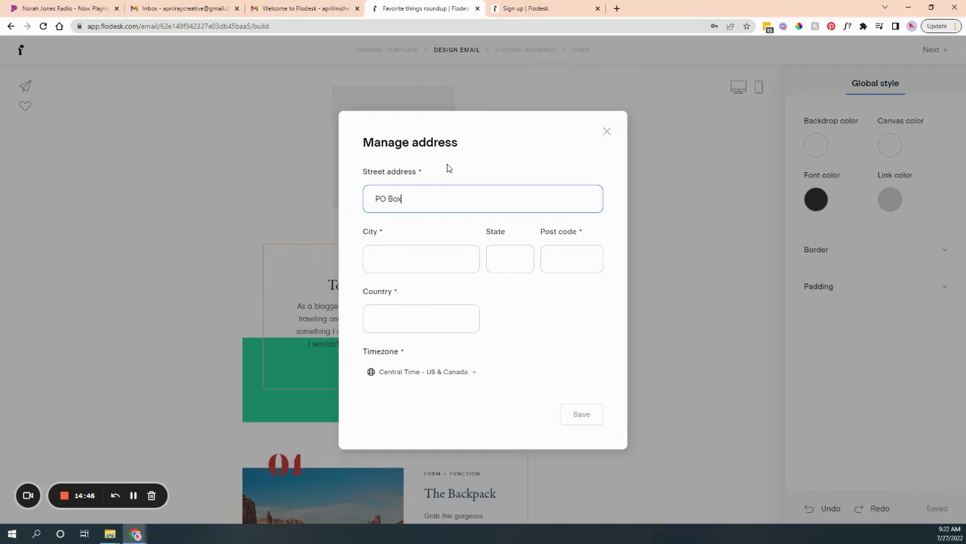
pyautogui.click(427, 255)
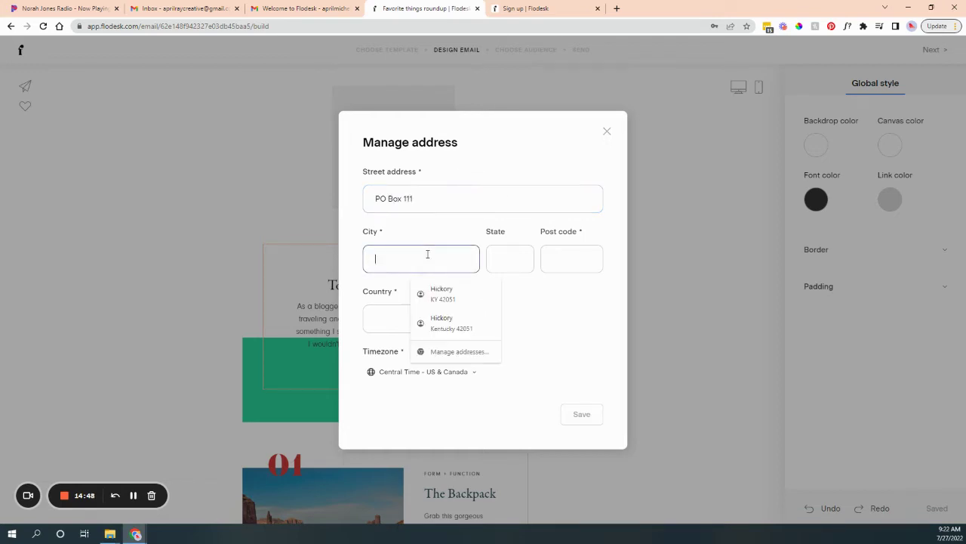
pyautogui.click(442, 294)
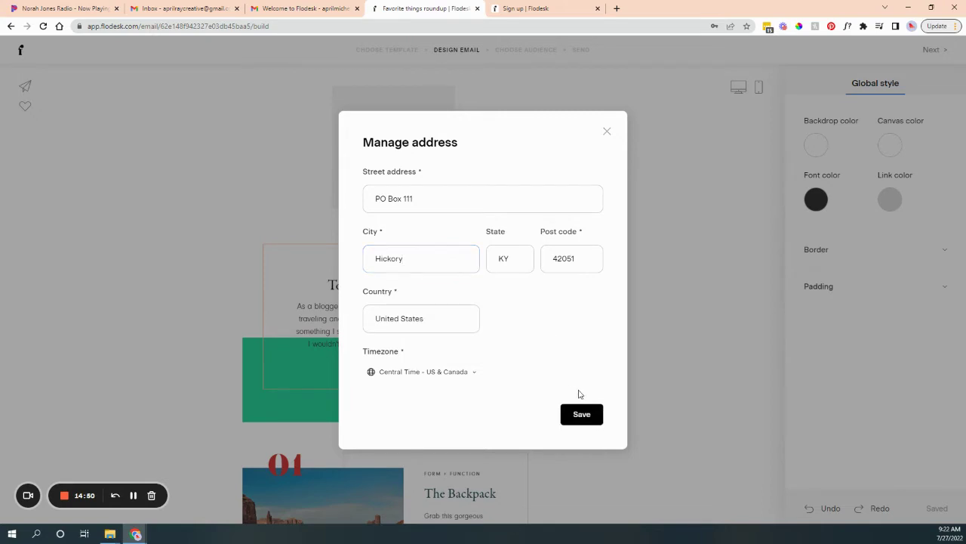
pyautogui.click(583, 413)
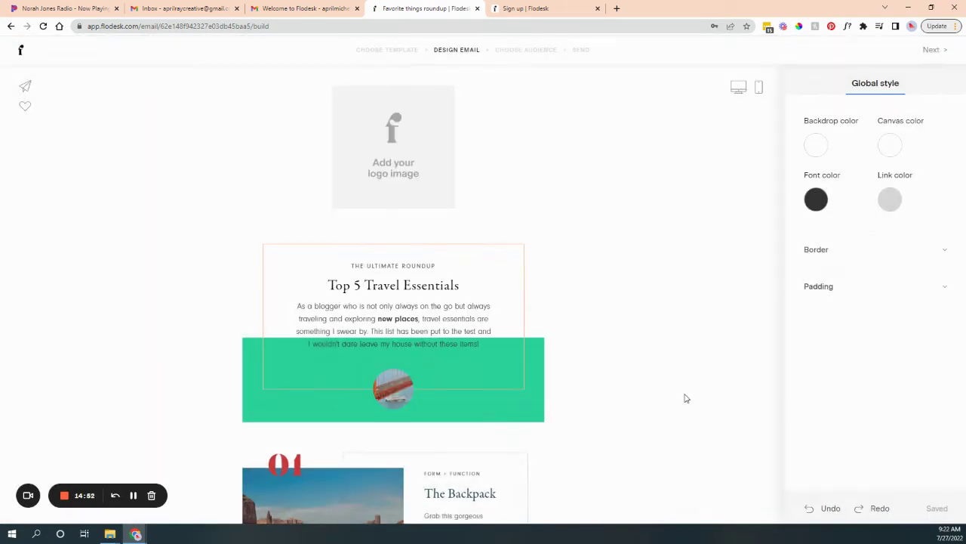
pyautogui.scroll(-15, 456, 462)
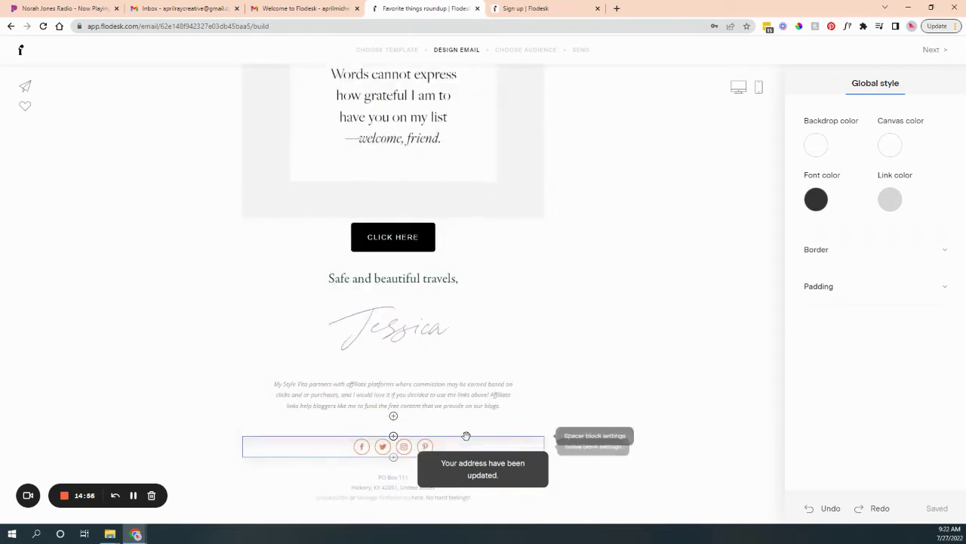
pyautogui.scroll(15, 682, 423)
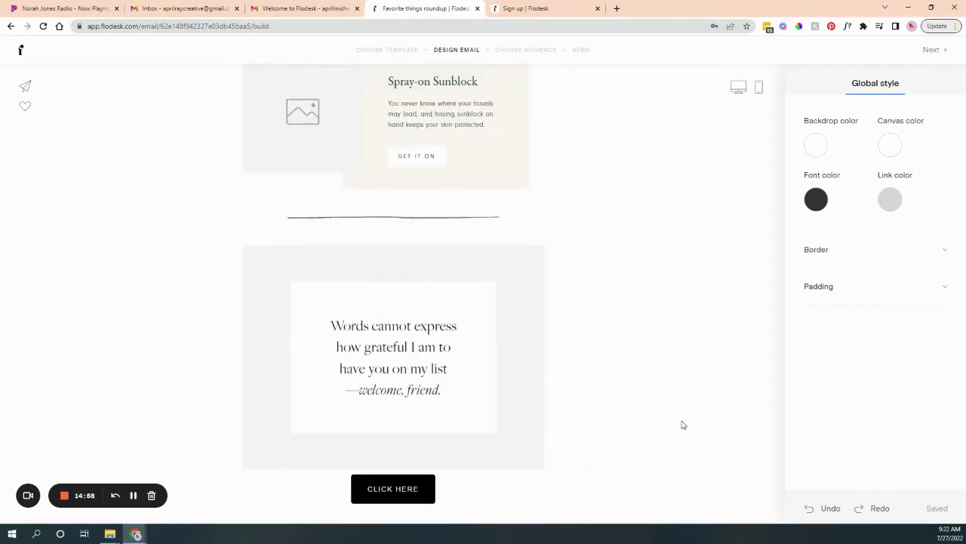
# Skip linking social accounts, delete the footer's social icons block, and continue to Audience.
pyautogui.click(934, 49)
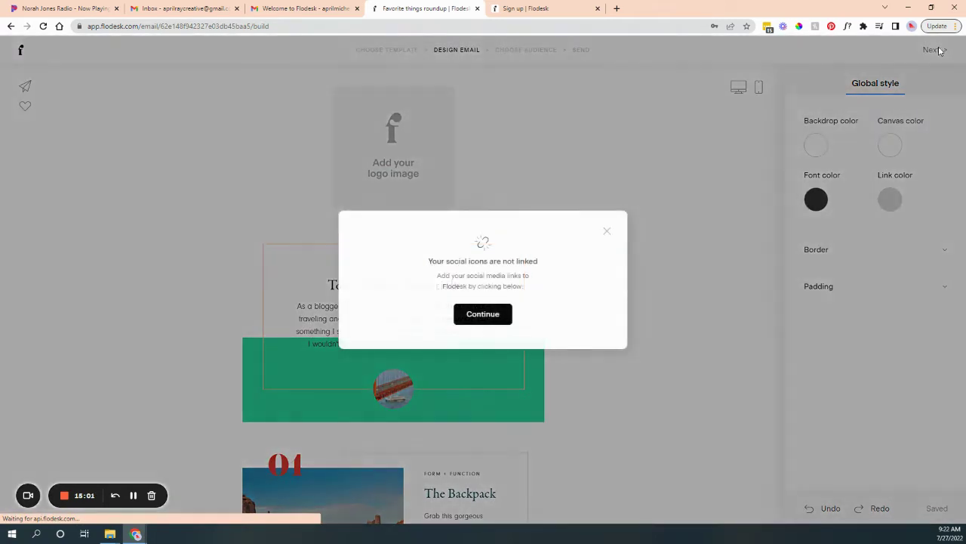
pyautogui.click(465, 316)
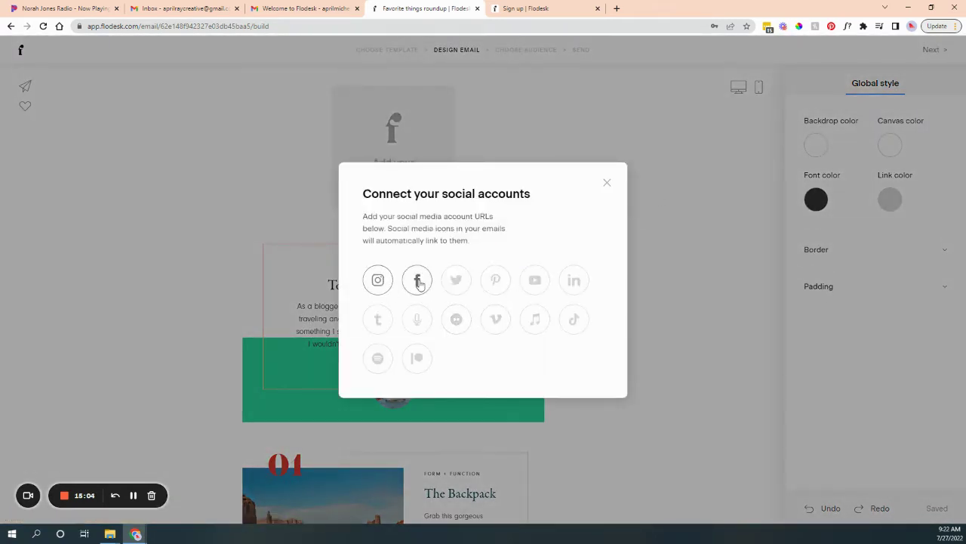
pyautogui.click(607, 183)
pyautogui.scroll(-10, 579, 341)
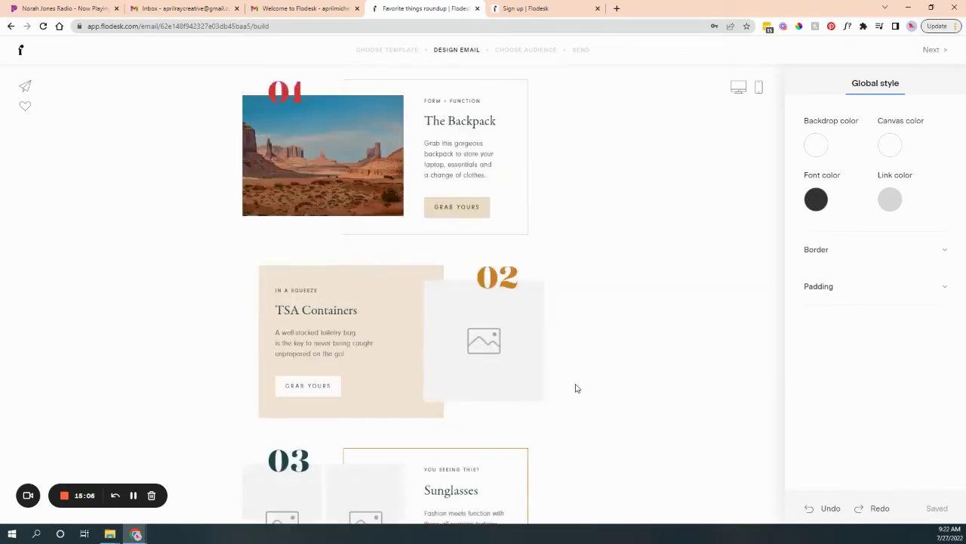
pyautogui.scroll(-10, 576, 388)
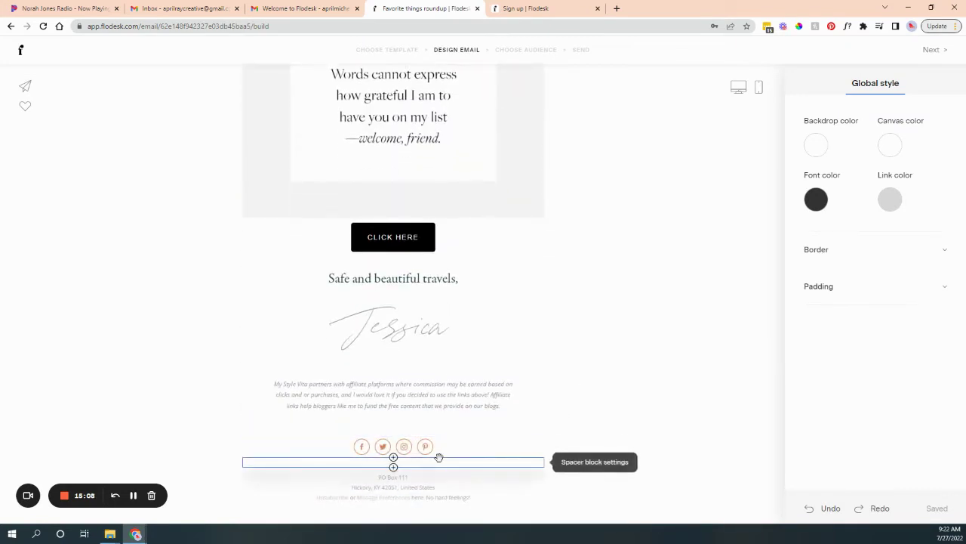
pyautogui.click(393, 459)
pyautogui.click(445, 449)
pyautogui.click(567, 480)
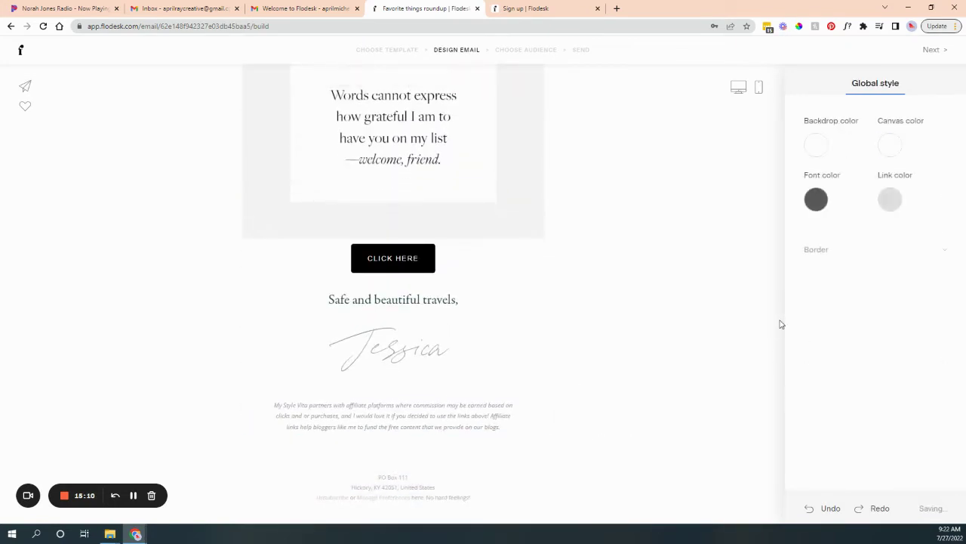
pyautogui.click(940, 52)
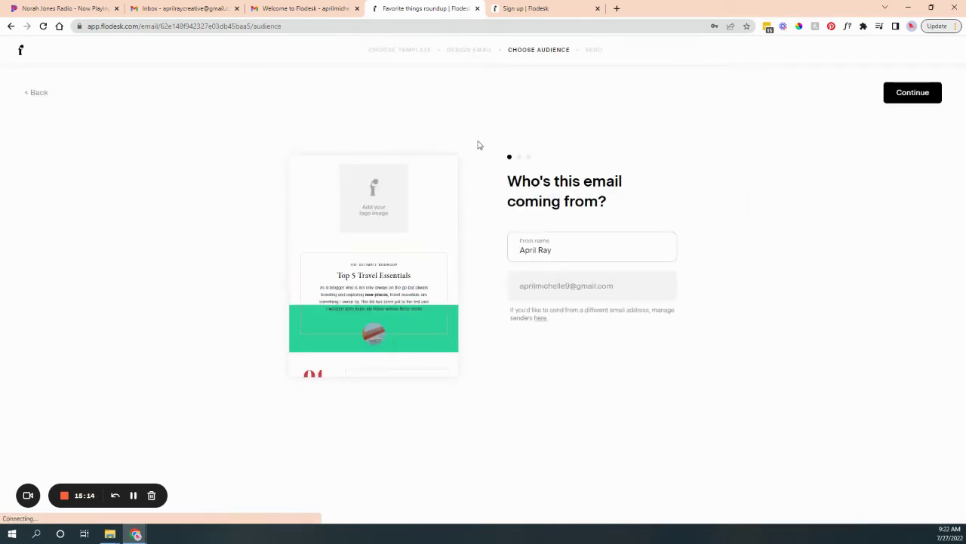
# Keep the existing sender and the subject 'Favorite things roundup' without adding an emoji.
pyautogui.click(527, 254)
pyautogui.click(913, 90)
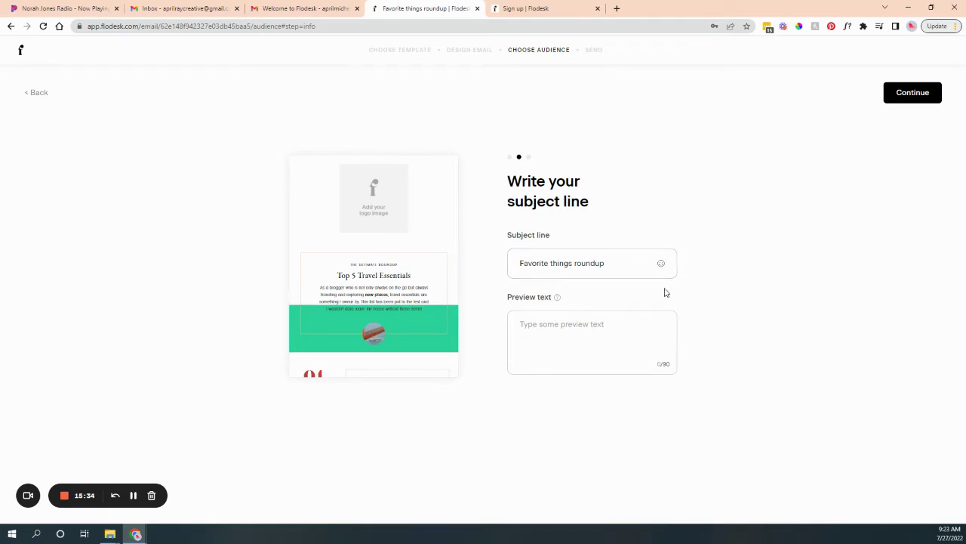
pyautogui.click(662, 265)
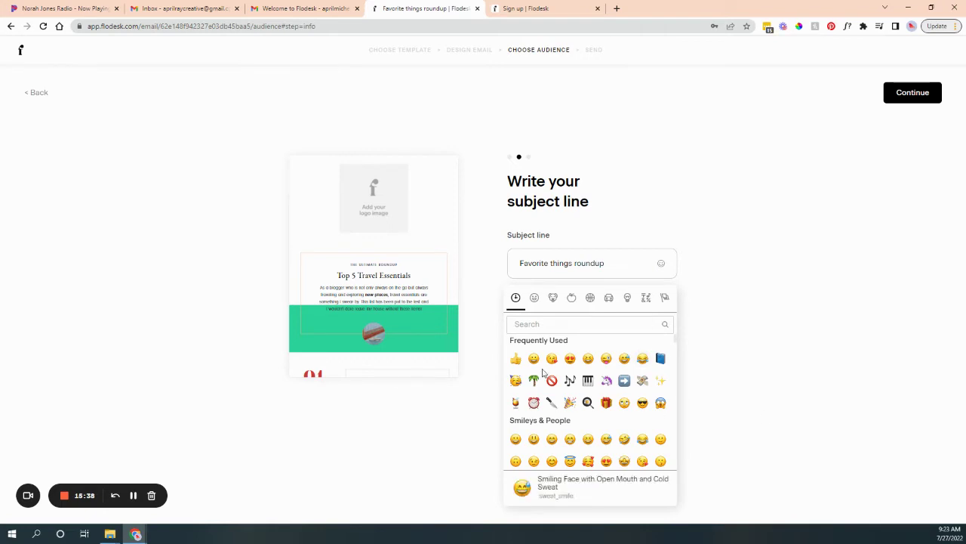
pyautogui.click(726, 320)
pyautogui.click(536, 339)
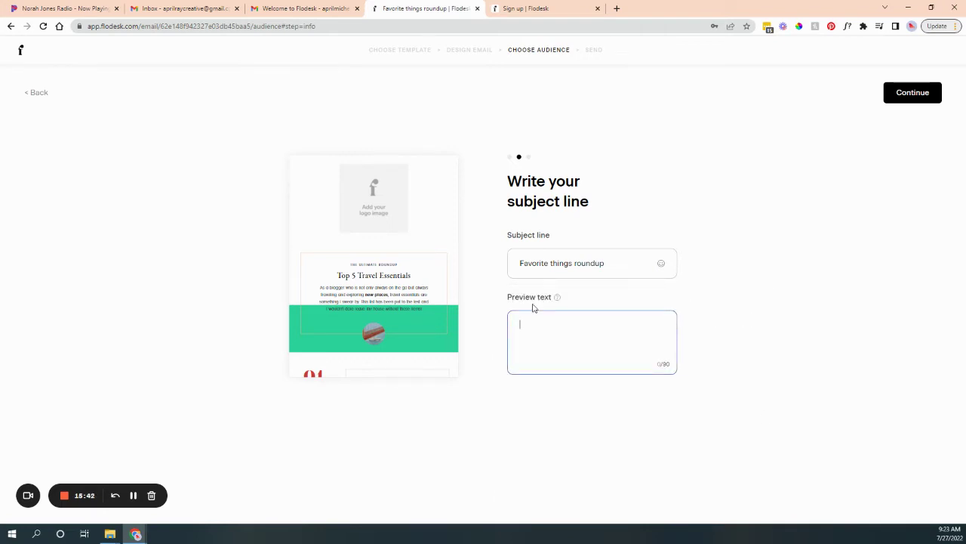
pyautogui.moveTo(558, 298)
pyautogui.click(929, 93)
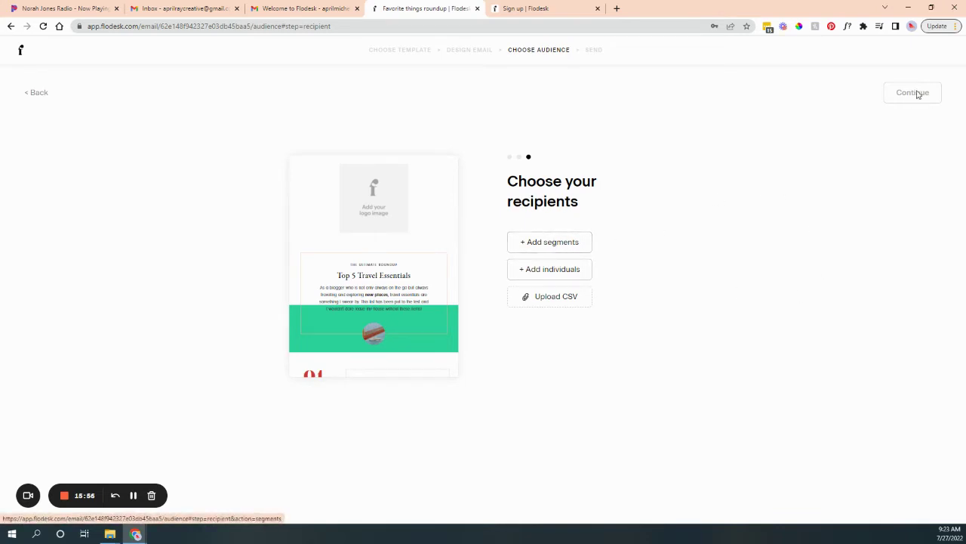
# Open the recipient segment chooser, adding no segments yet.
pyautogui.click(546, 249)
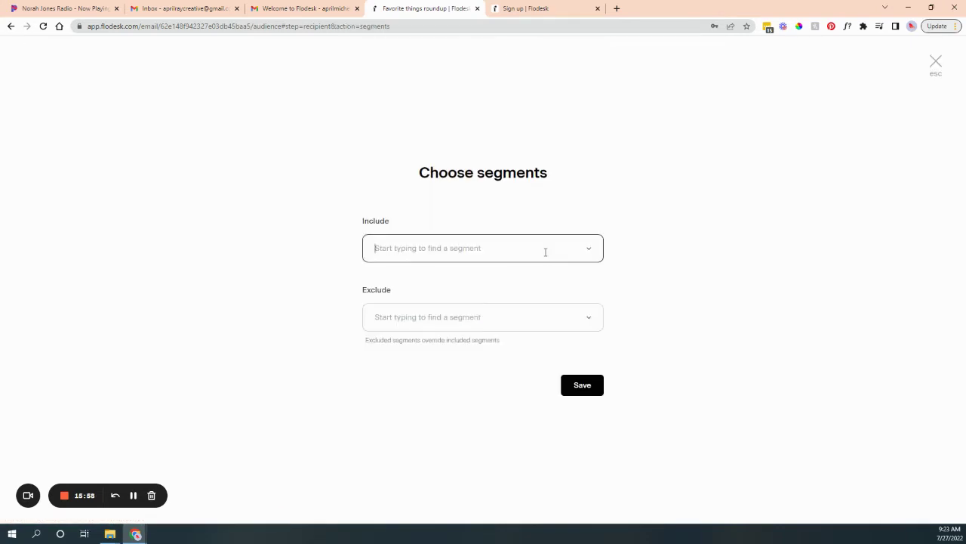
pyautogui.click(675, 360)
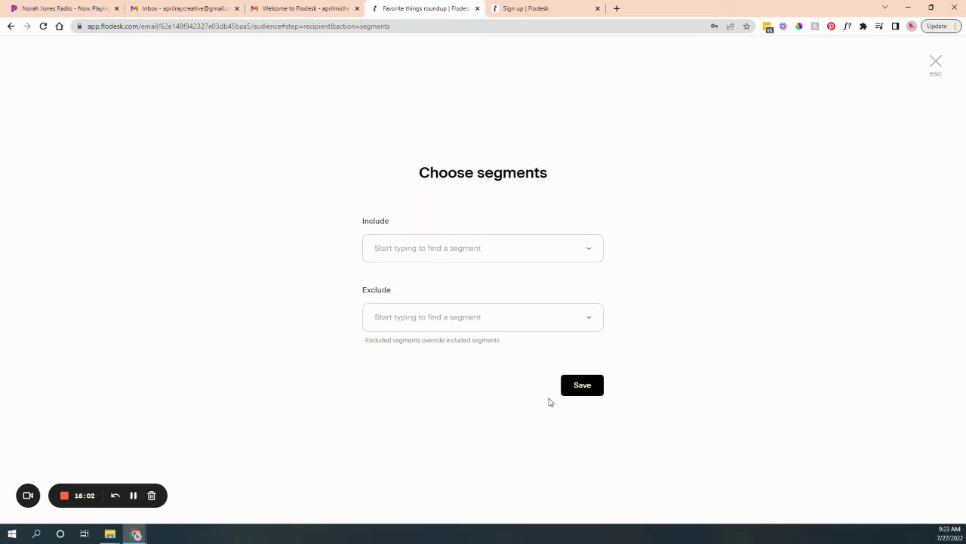
pyautogui.click(582, 385)
# Add a single individual by their email address under Include and save as the only recipient.
pyautogui.click(557, 272)
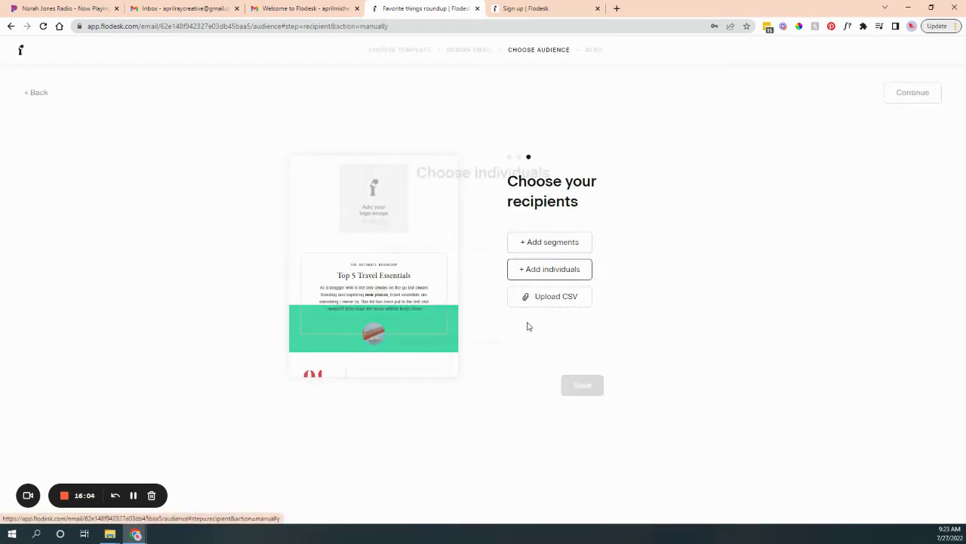
pyautogui.click(402, 261)
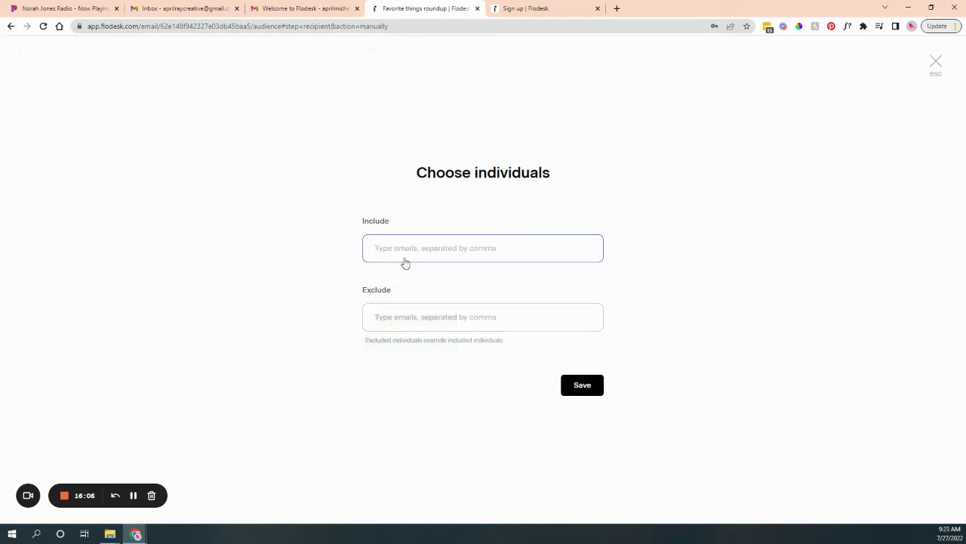
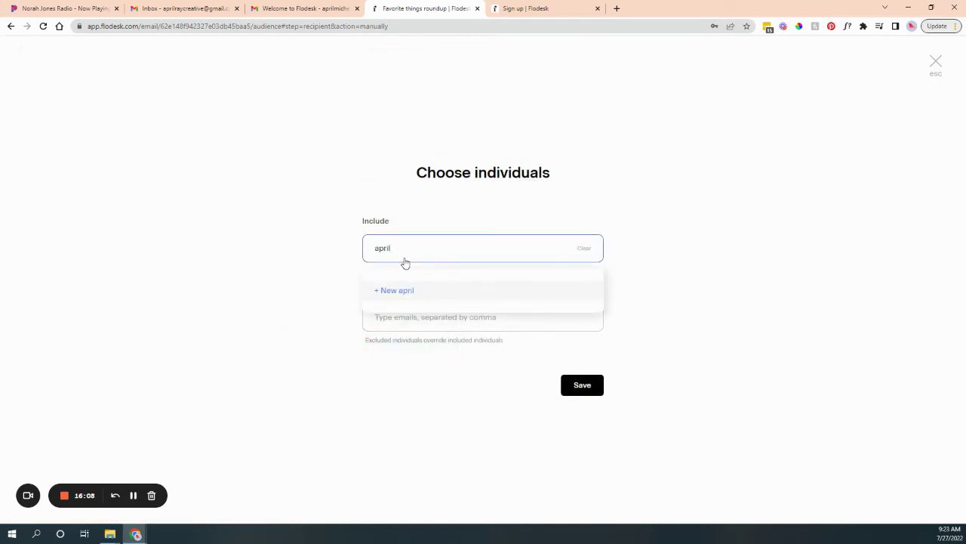
pyautogui.press('Return')
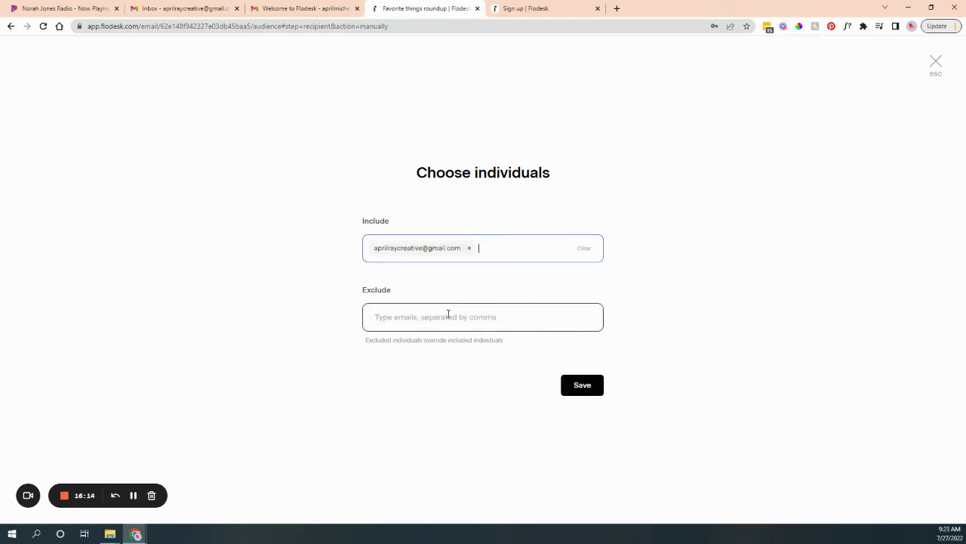
pyautogui.click(594, 384)
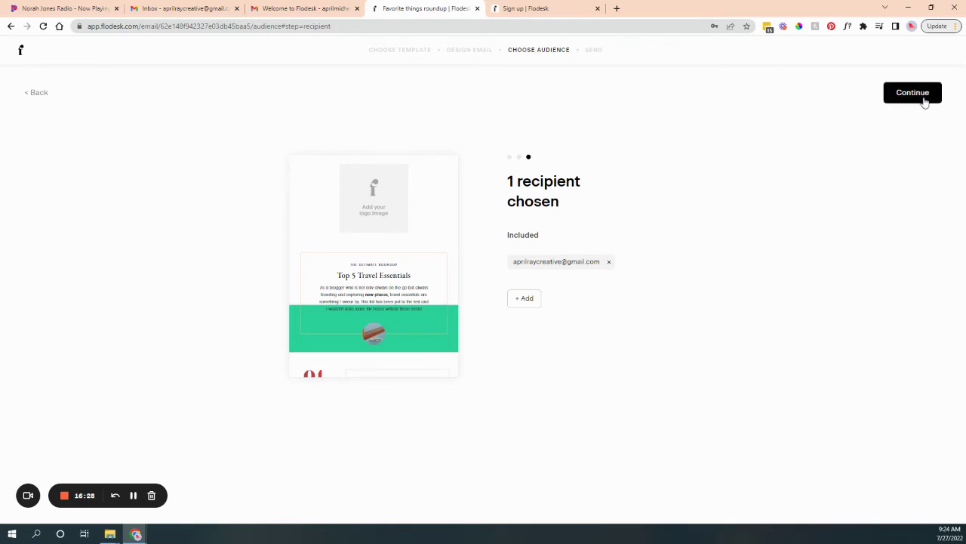
# Schedule the email to send Later on July 28, choosing the best morning send time.
pyautogui.click(924, 98)
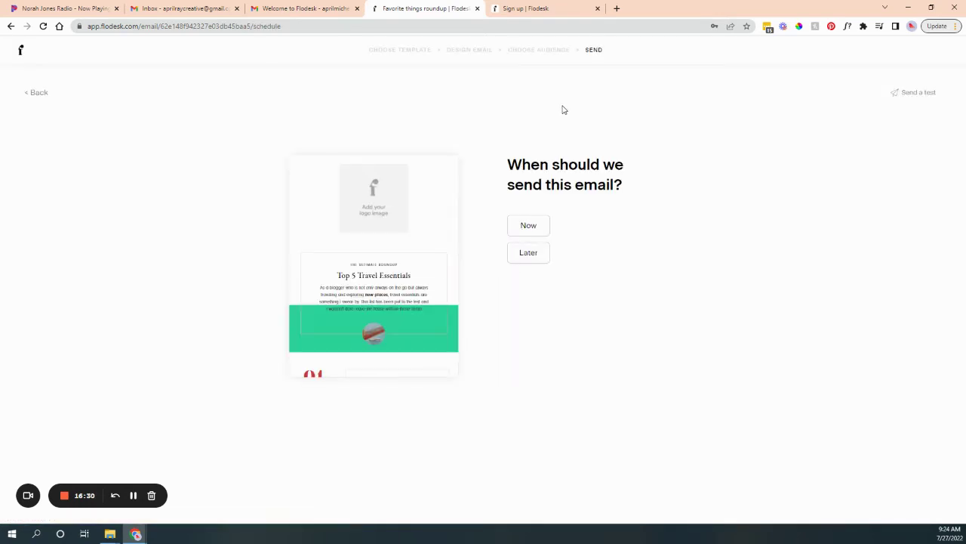
pyautogui.click(528, 224)
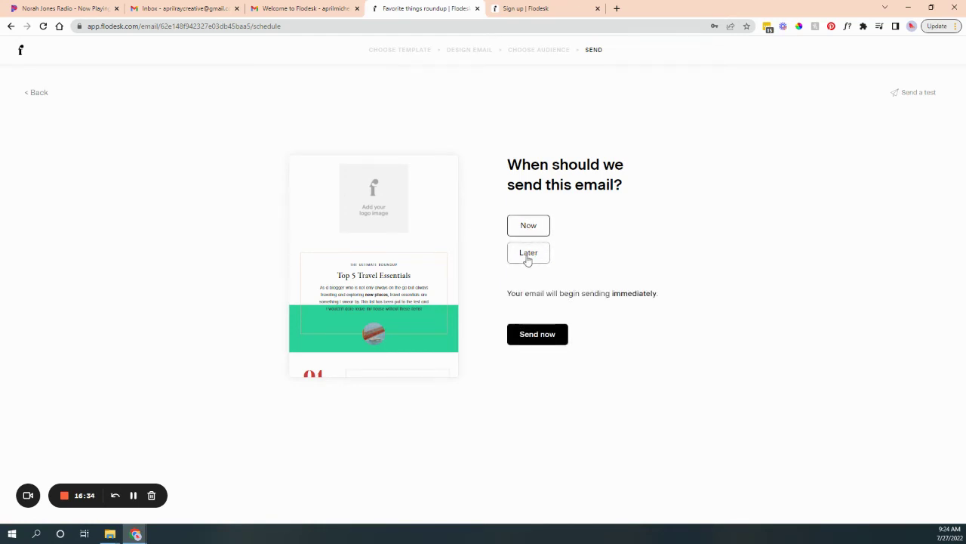
pyautogui.click(527, 257)
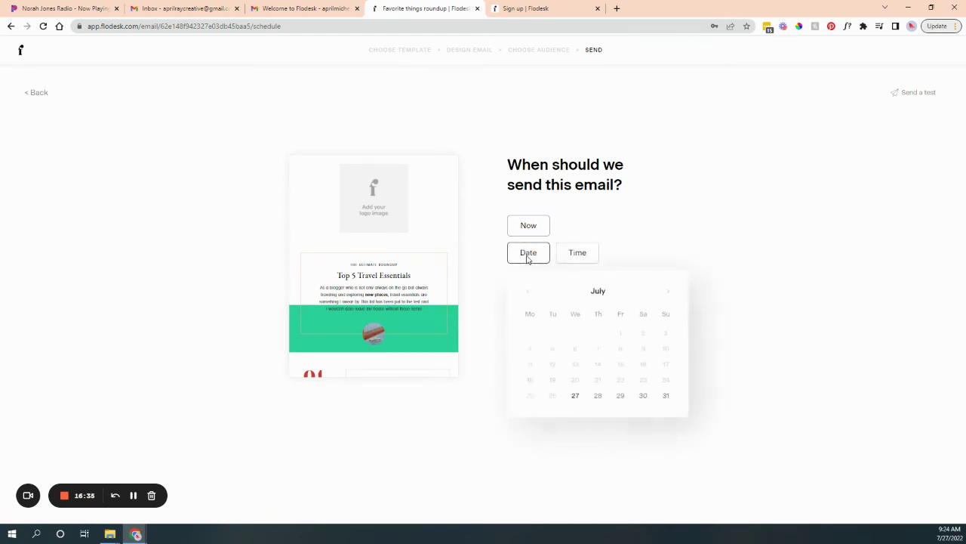
pyautogui.click(578, 253)
pyautogui.click(545, 251)
pyautogui.click(598, 395)
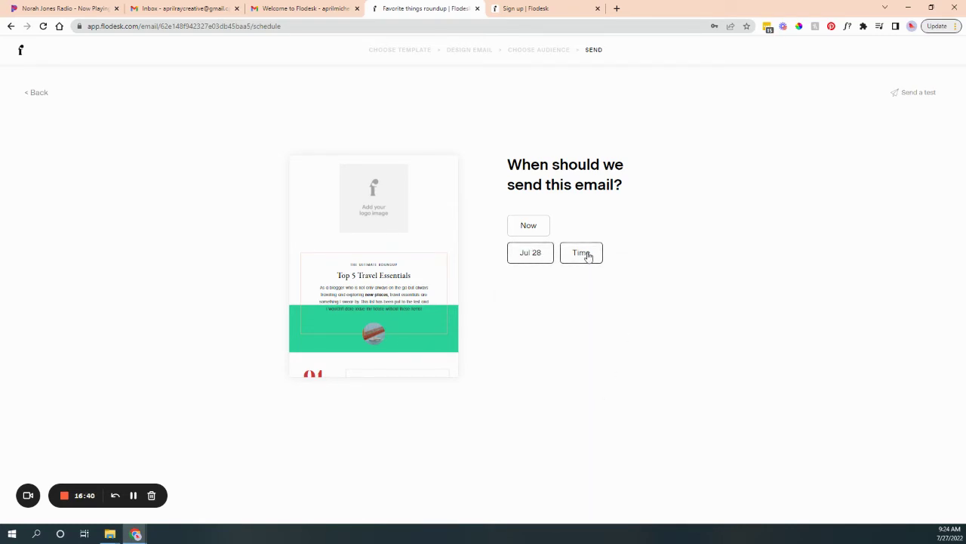
pyautogui.click(588, 256)
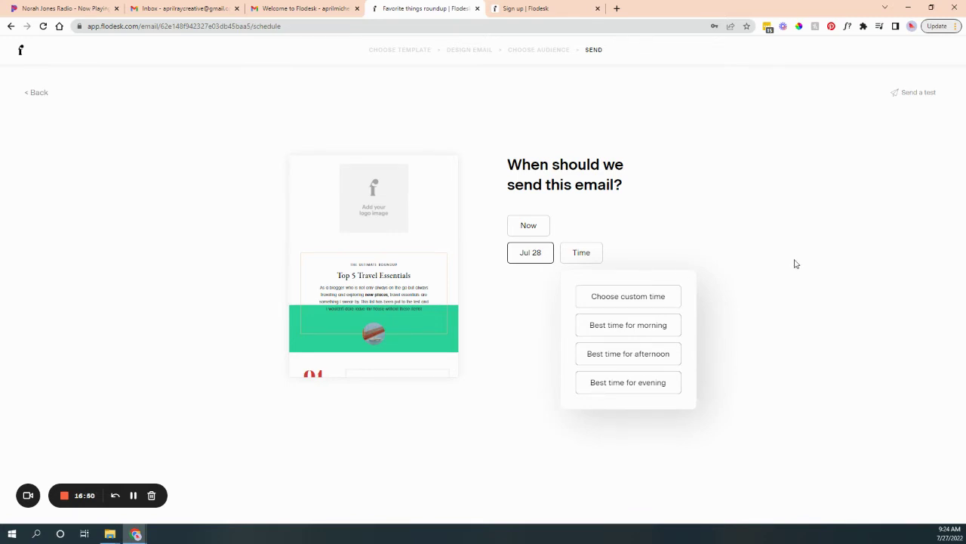
pyautogui.click(659, 332)
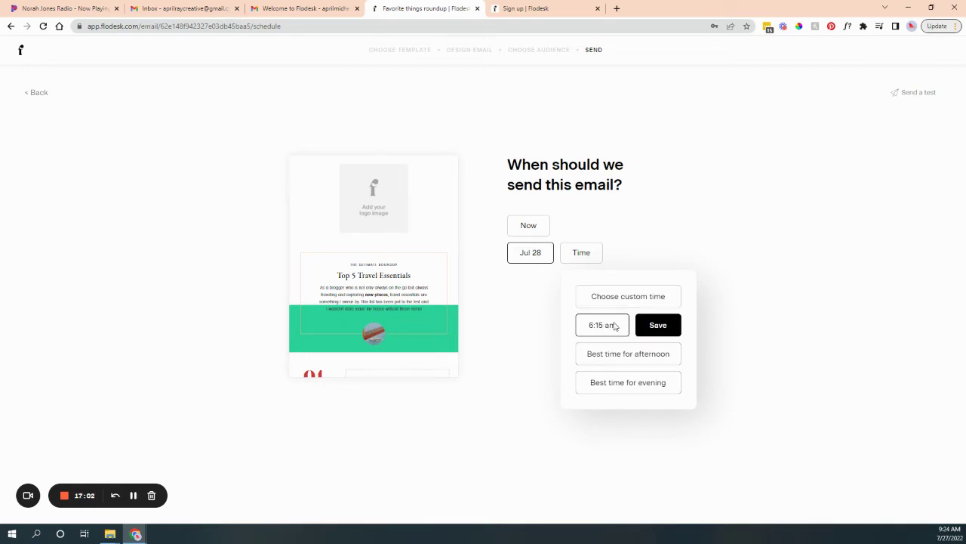
pyautogui.click(753, 348)
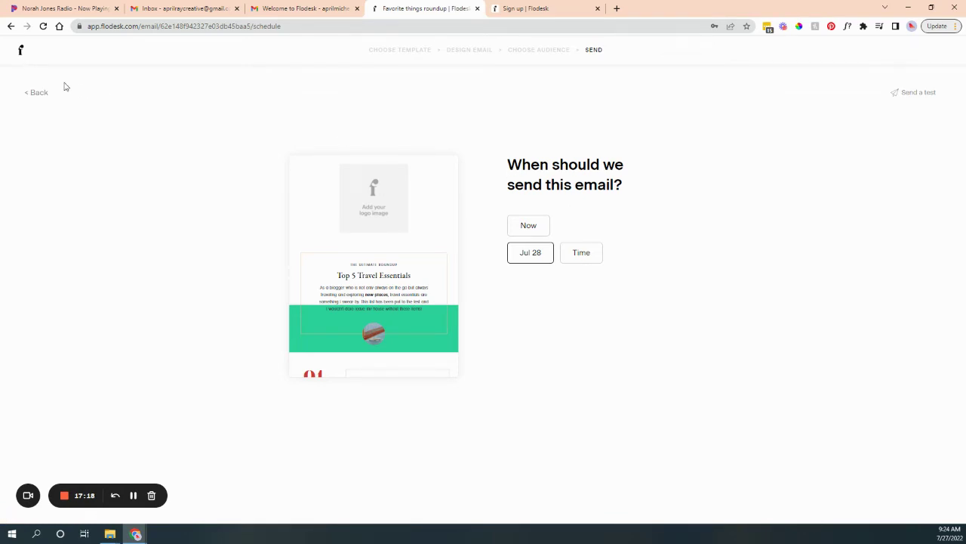
# Back in My emails, rename the Favorite things roundup draft to 'New Email'.
pyautogui.click(21, 55)
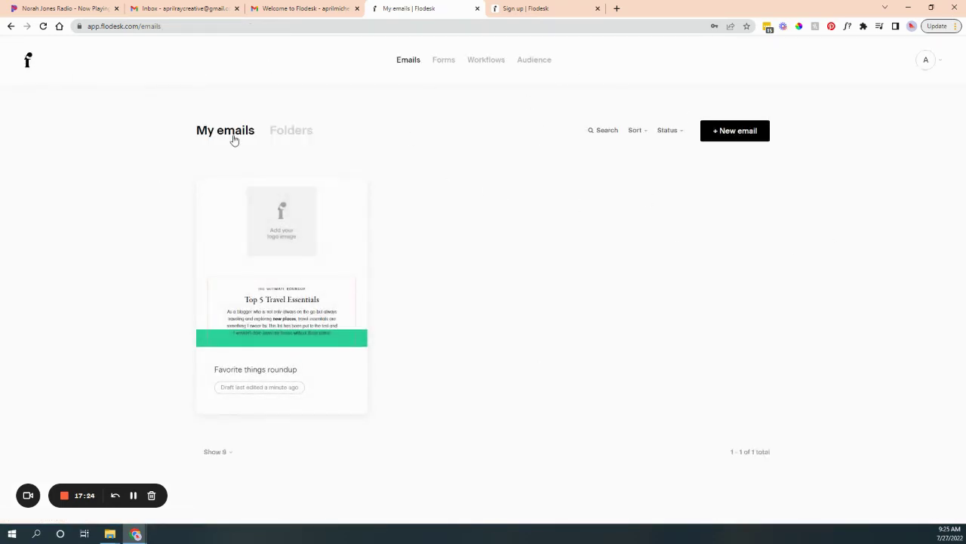
pyautogui.moveTo(294, 229)
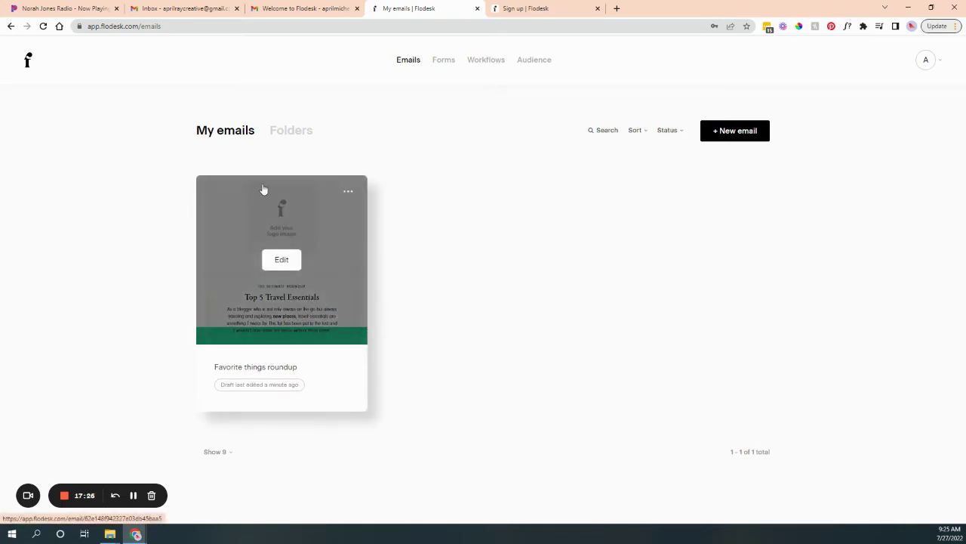
pyautogui.click(250, 367)
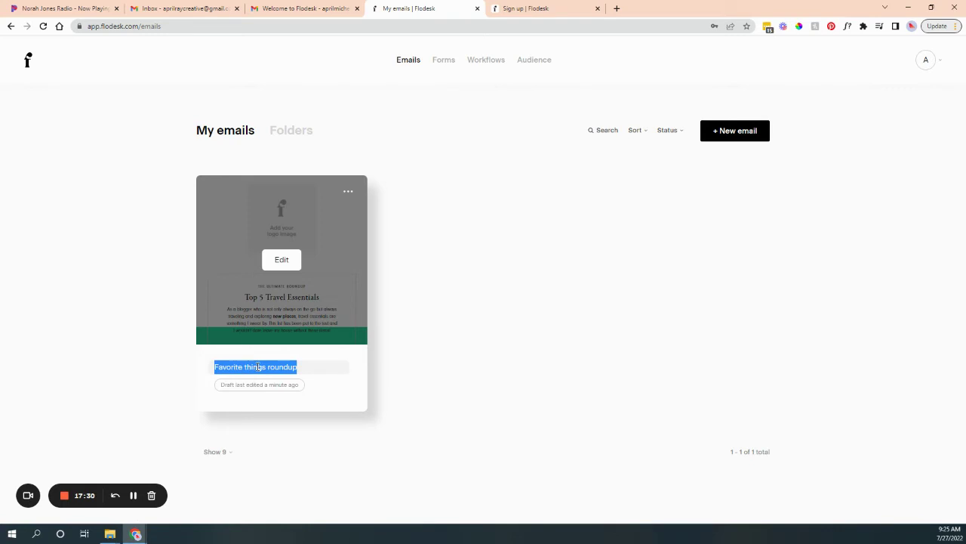
pyautogui.write('New Email')
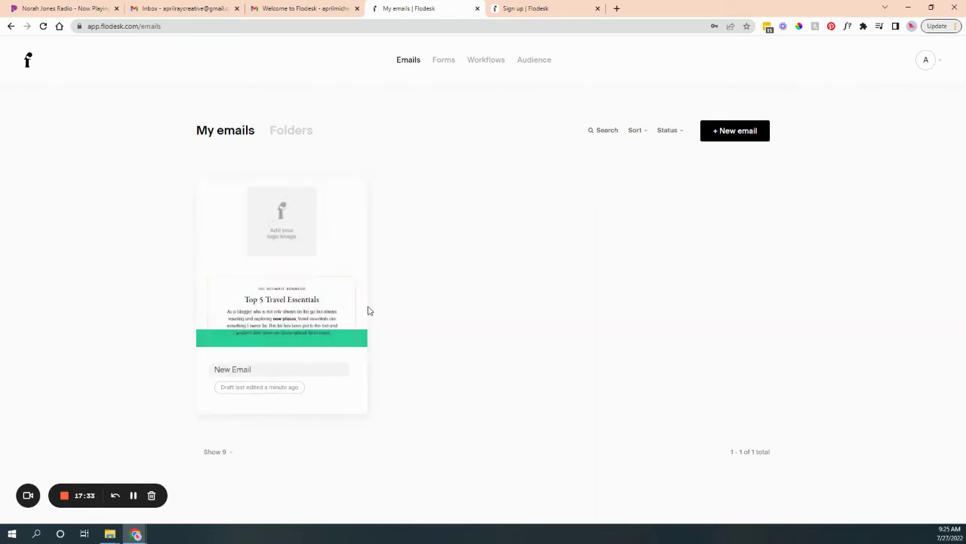
pyautogui.click(391, 373)
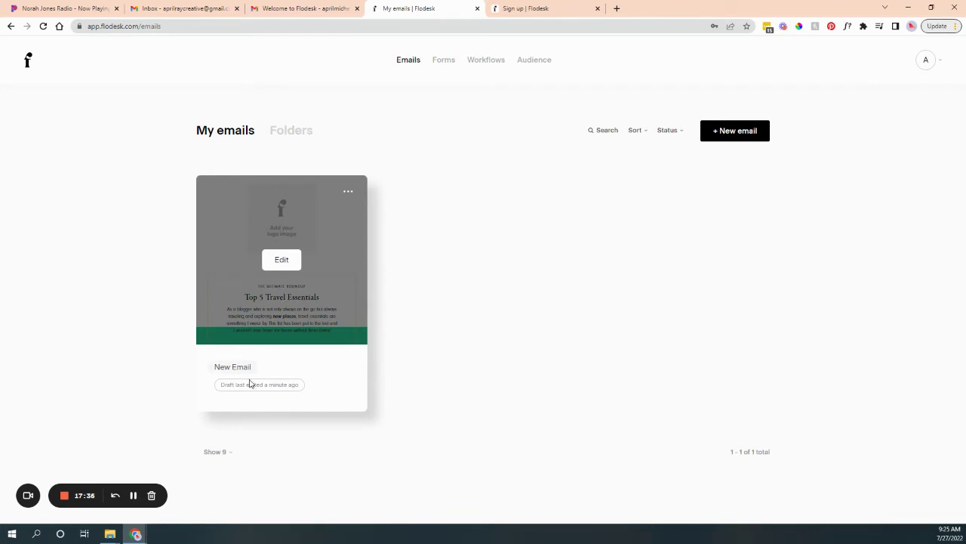
# Review the draft's ••• actions menu, then go to the empty Forms page.
pyautogui.click(348, 193)
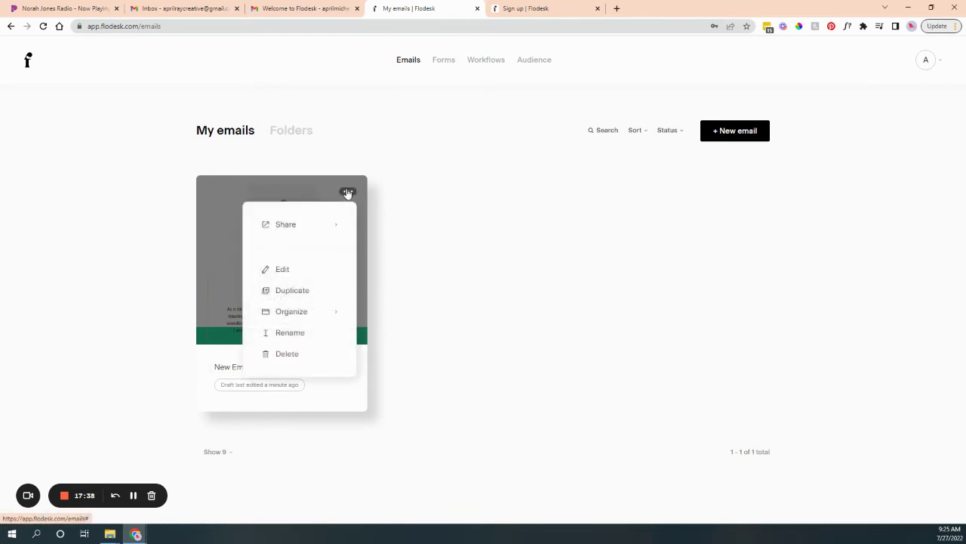
pyautogui.moveTo(319, 225)
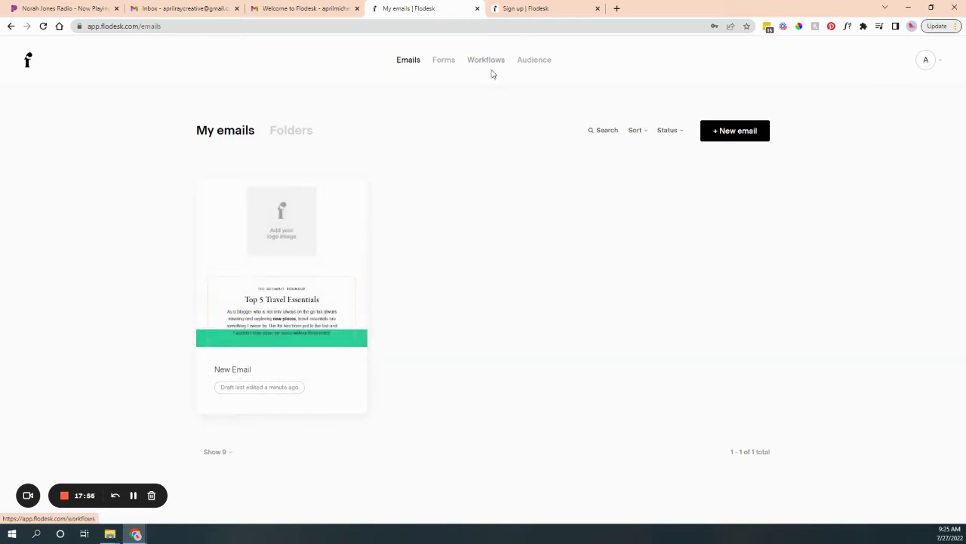
pyautogui.click(348, 193)
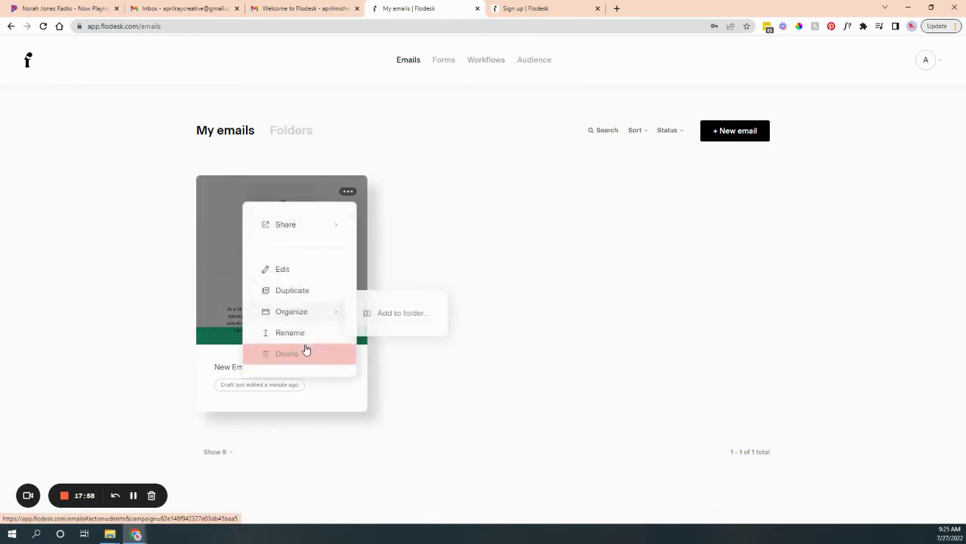
pyautogui.moveTo(307, 325)
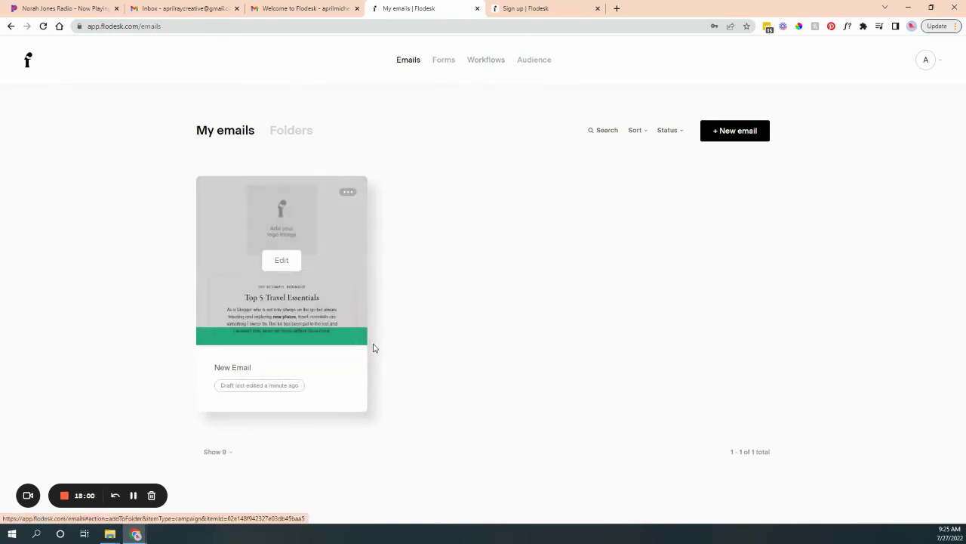
pyautogui.click(348, 194)
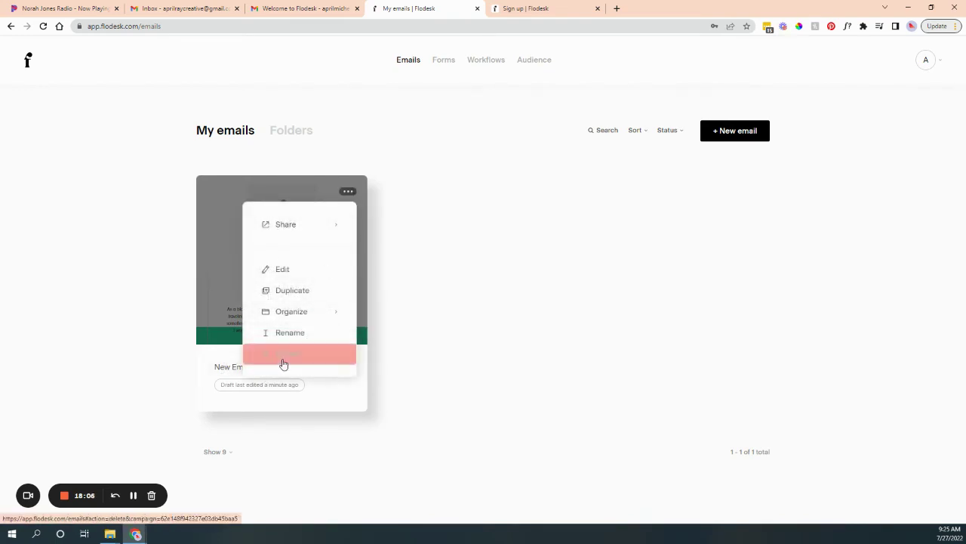
pyautogui.click(450, 66)
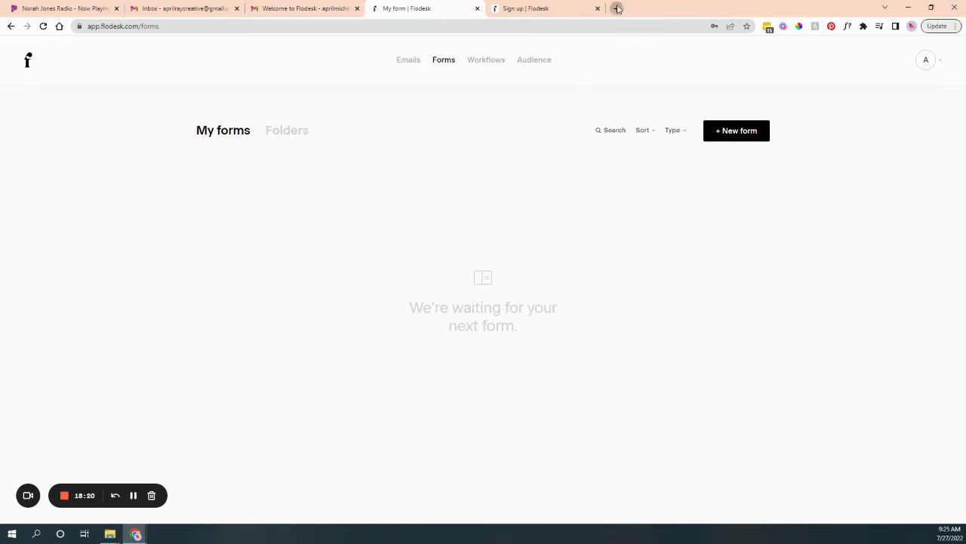
# In a new tab, open the web designer's site and its Website Workbook signup page.
pyautogui.click(618, 8)
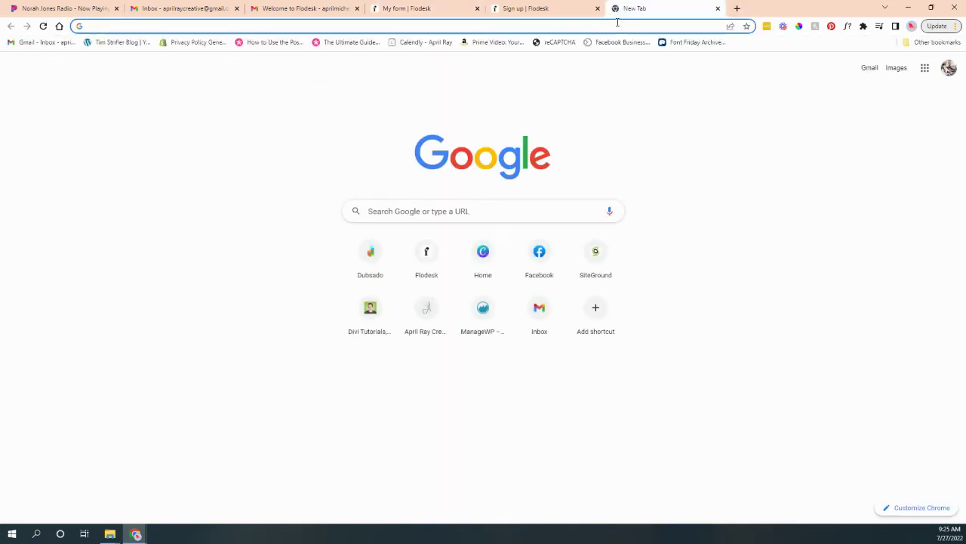
pyautogui.write('april')
pyautogui.press('Return')
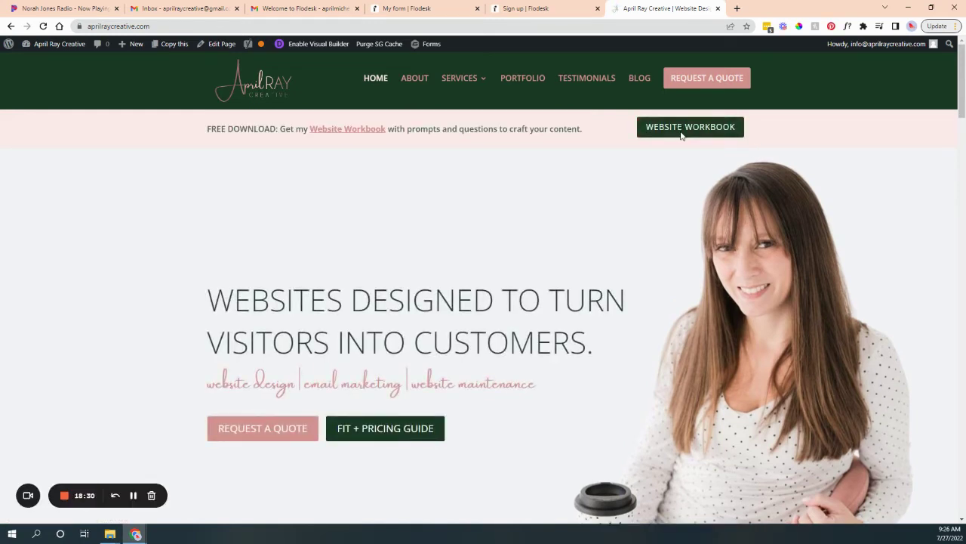
pyautogui.click(681, 130)
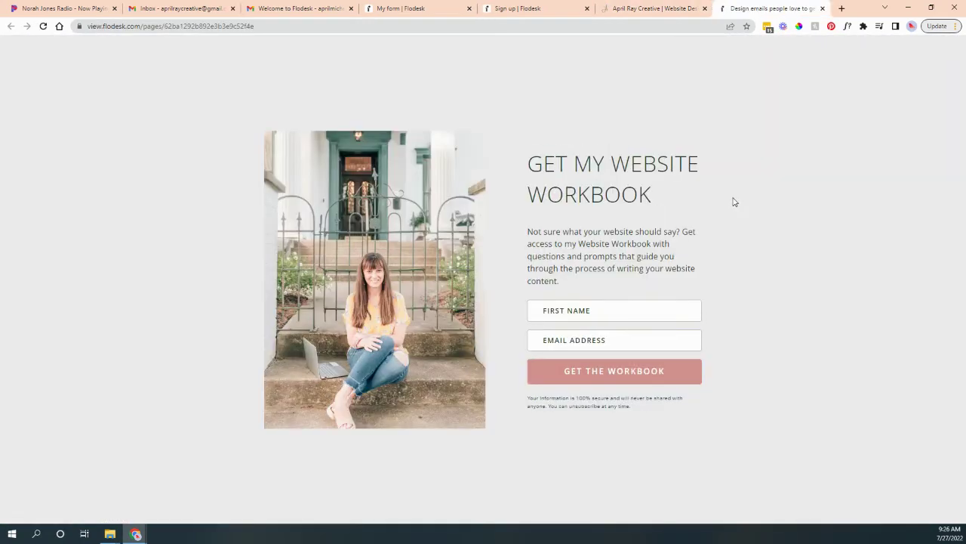
# In another tab, open paducaholiveoil.com and scroll down to its footer signup.
pyautogui.click(841, 8)
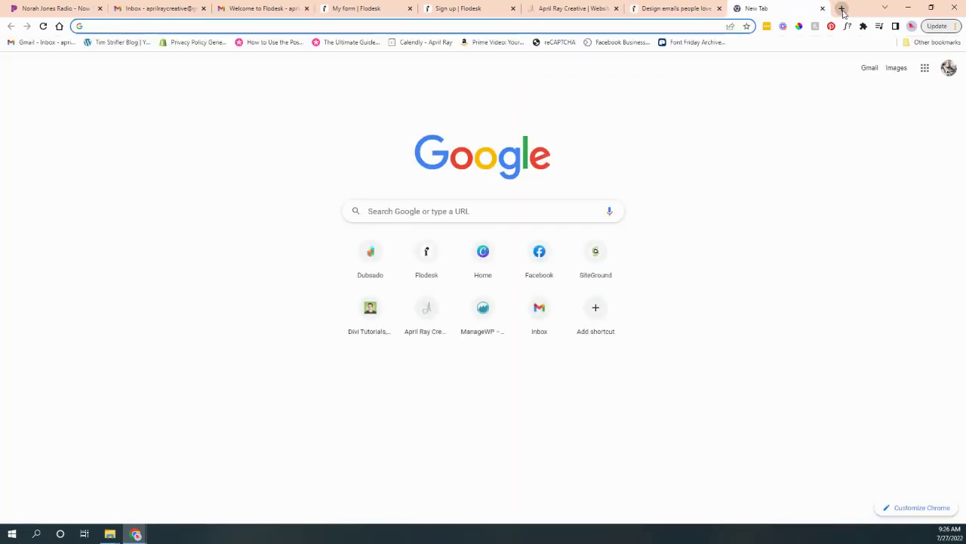
pyautogui.write('padu')
pyautogui.press('Return')
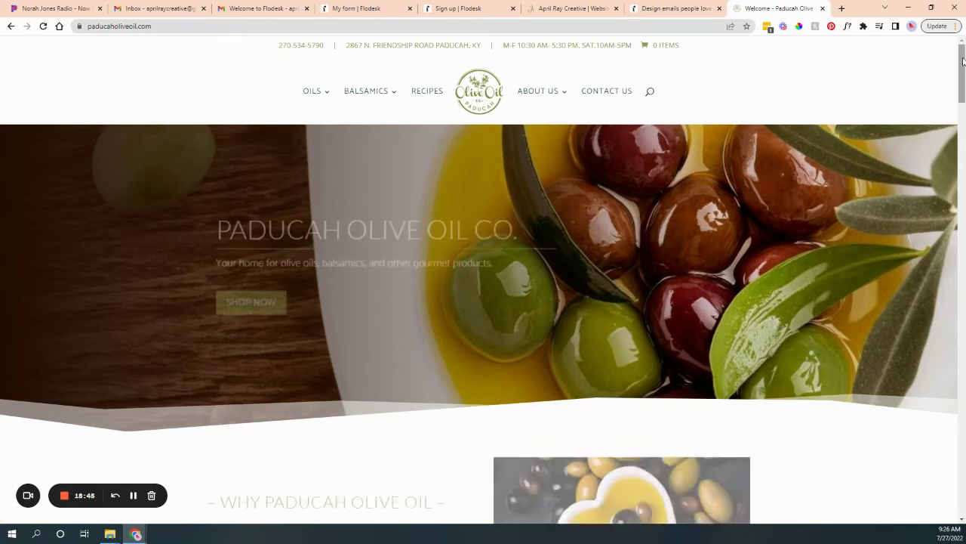
pyautogui.scroll(-2, 956, 91)
pyautogui.moveTo(955, 90); pyautogui.dragTo(957, 483)
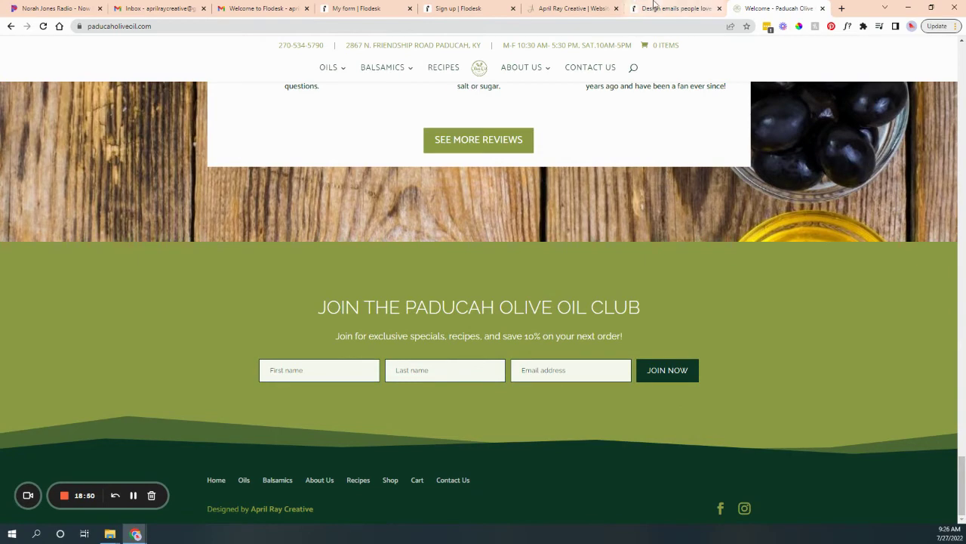
# Reorder the tabs, close the Flodesk sign-up tab, and return to Flodesk's forms page.
pyautogui.moveTo(786, 7); pyautogui.dragTo(679, 8)
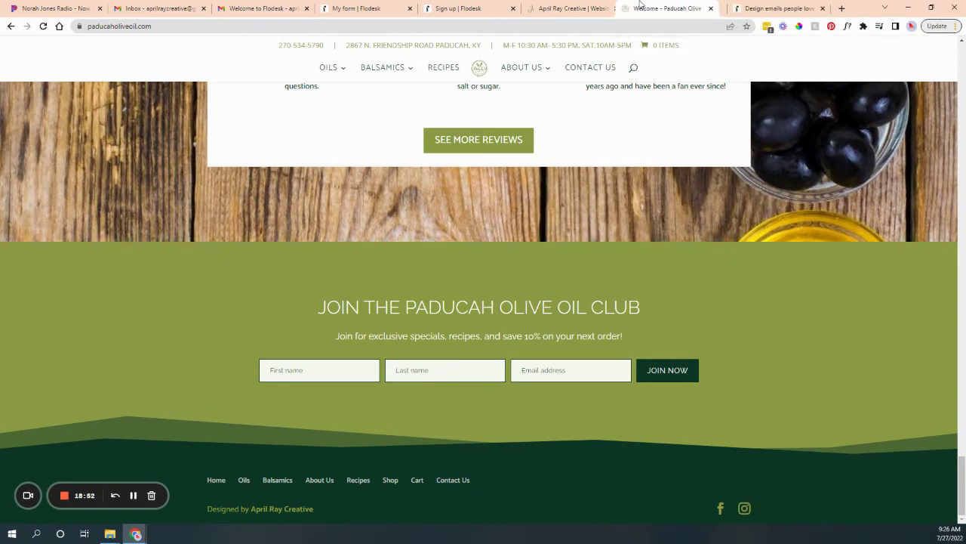
pyautogui.click(791, 6)
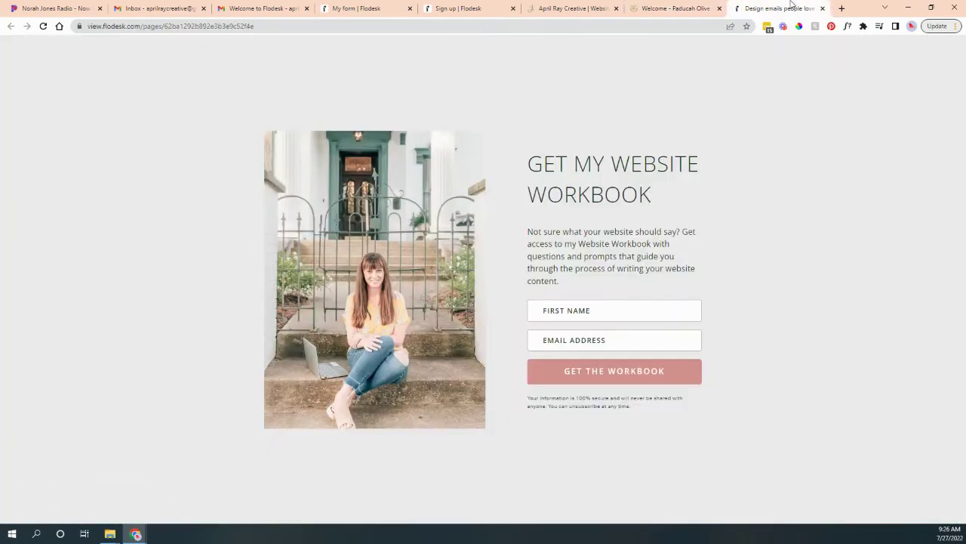
pyautogui.click(450, 8)
pyautogui.click(513, 8)
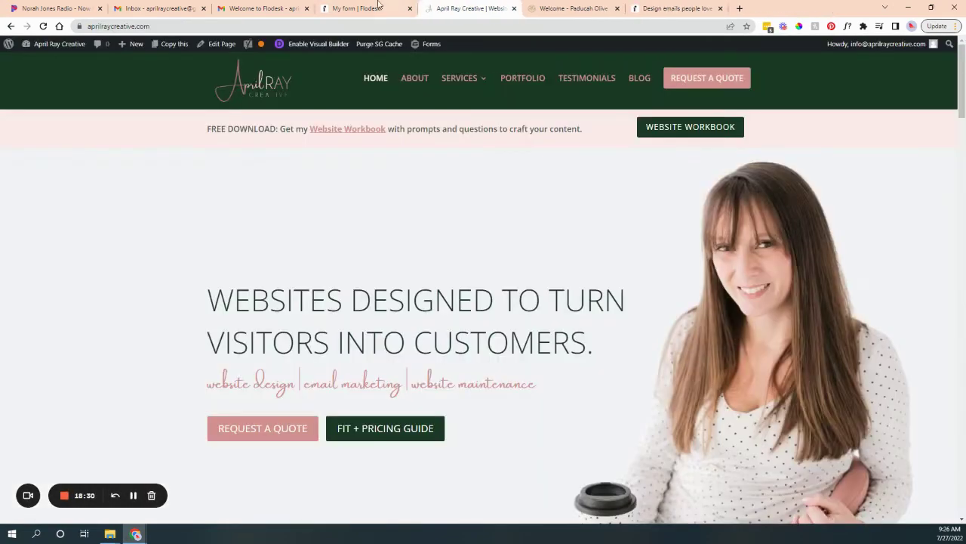
pyautogui.click(366, 7)
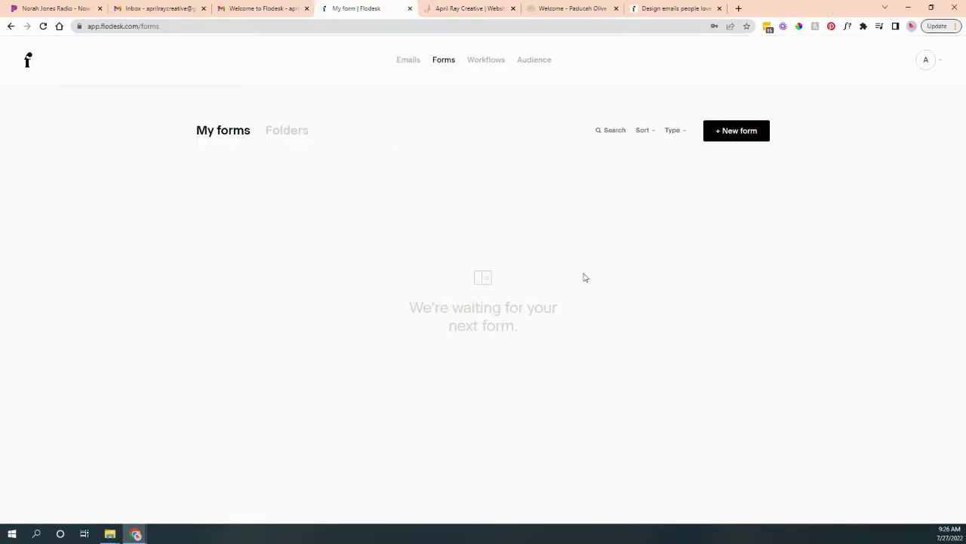
# Start a new form and preview the Popup and Inline template filters.
pyautogui.click(752, 133)
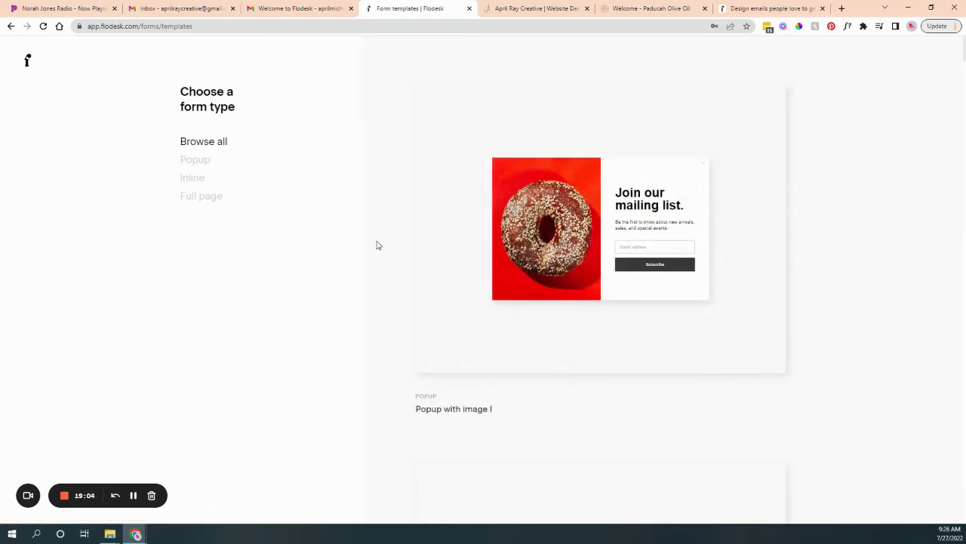
pyautogui.moveTo(598, 237)
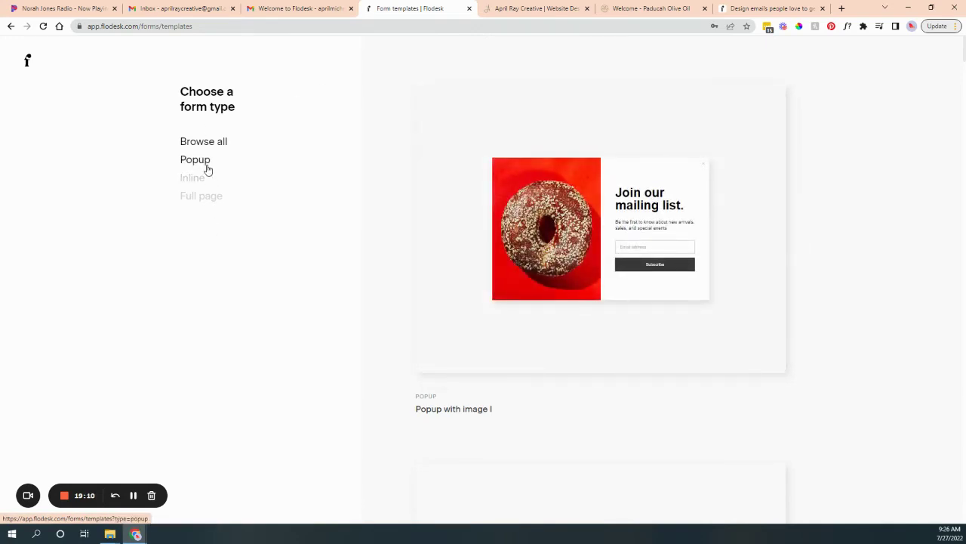
pyautogui.click(208, 168)
pyautogui.click(199, 178)
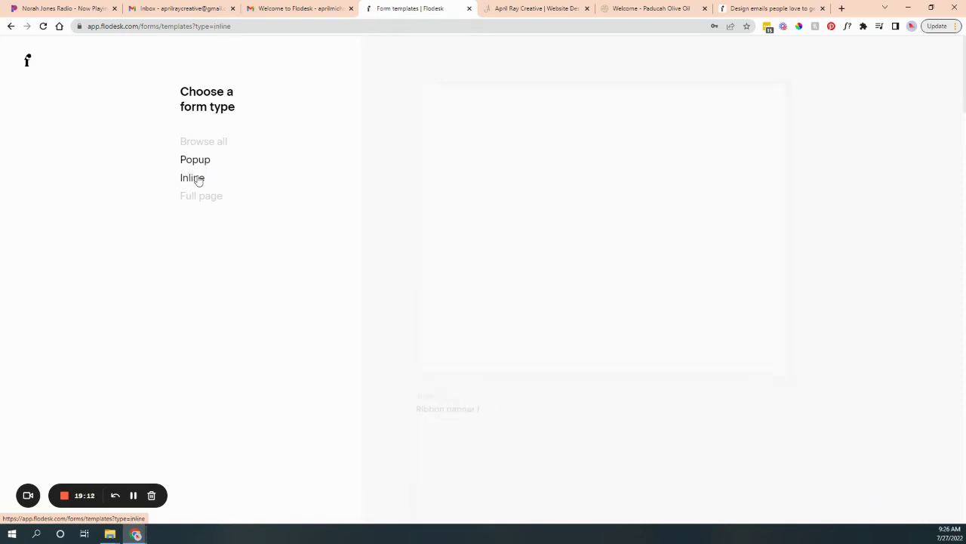
pyautogui.hotkey('ctrl', '6')
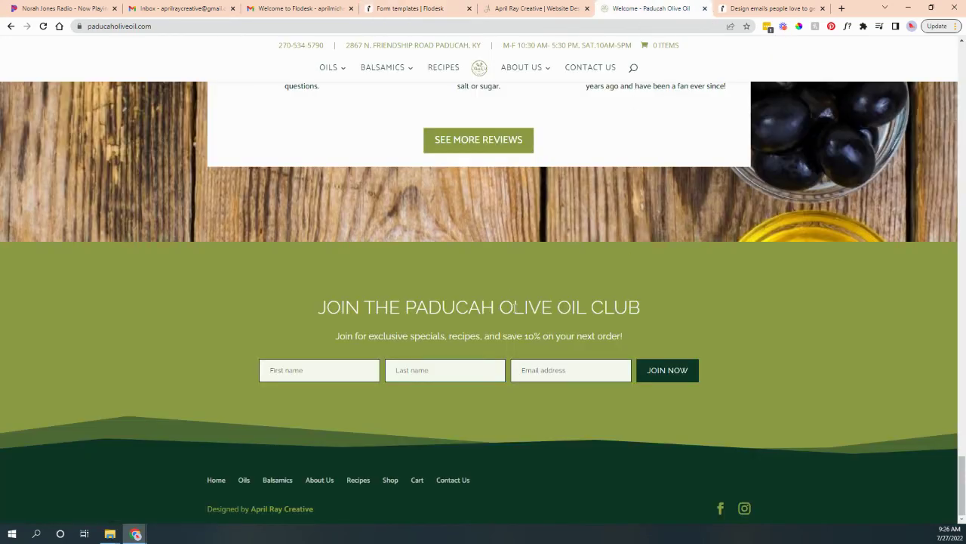
pyautogui.hotkey('ctrl', '4')
# Filter the template gallery to Full page and browse those templates.
pyautogui.click(205, 200)
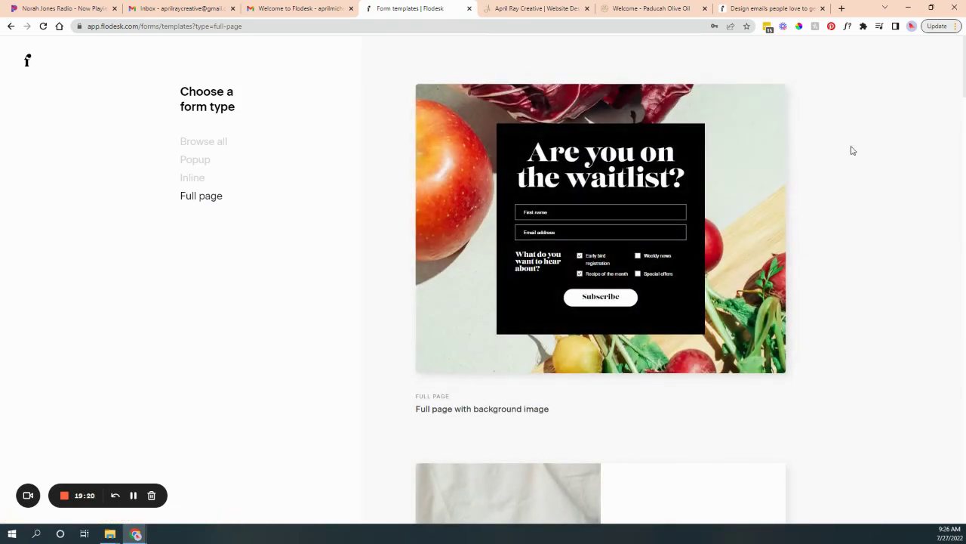
pyautogui.scroll(-5, 593, 352)
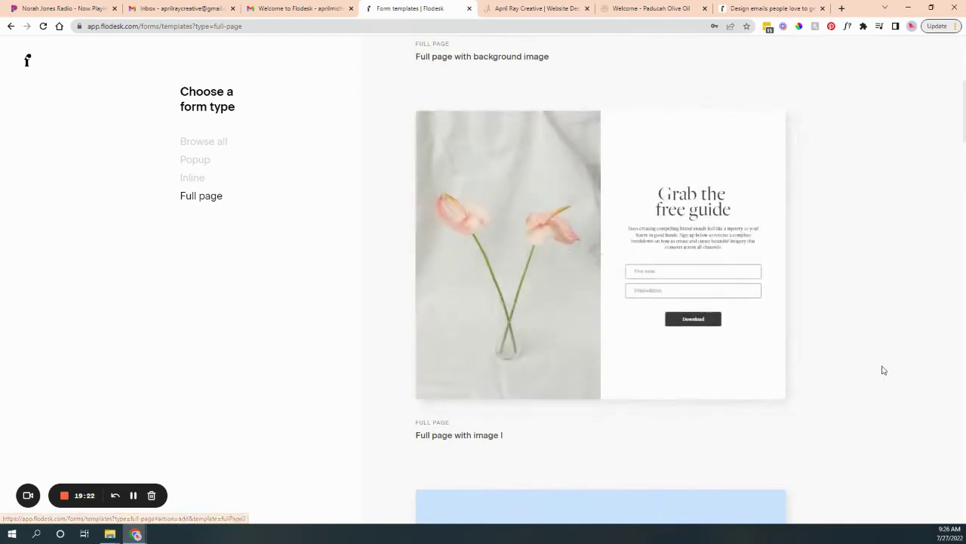
pyautogui.scroll(4, 807, 382)
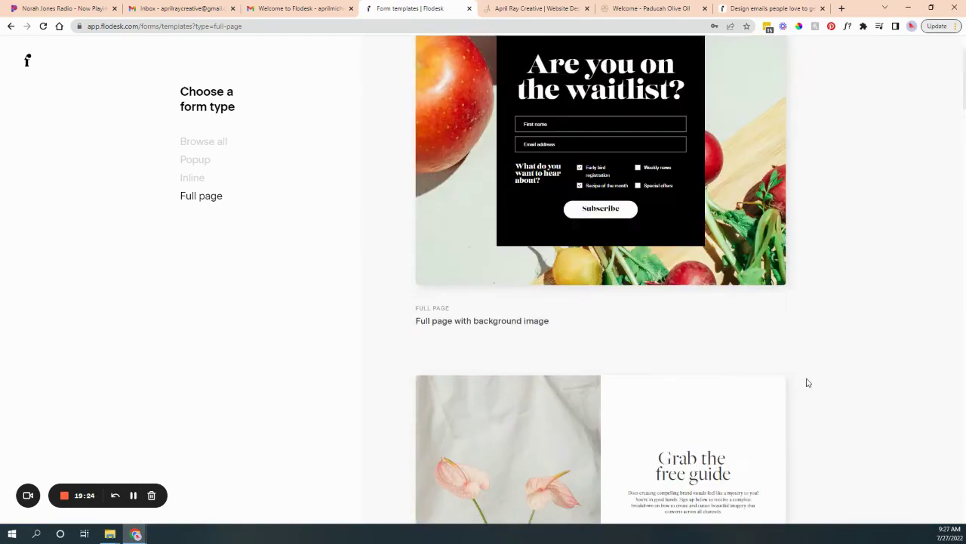
pyautogui.scroll(-2, 695, 349)
pyautogui.scroll(-8, 680, 342)
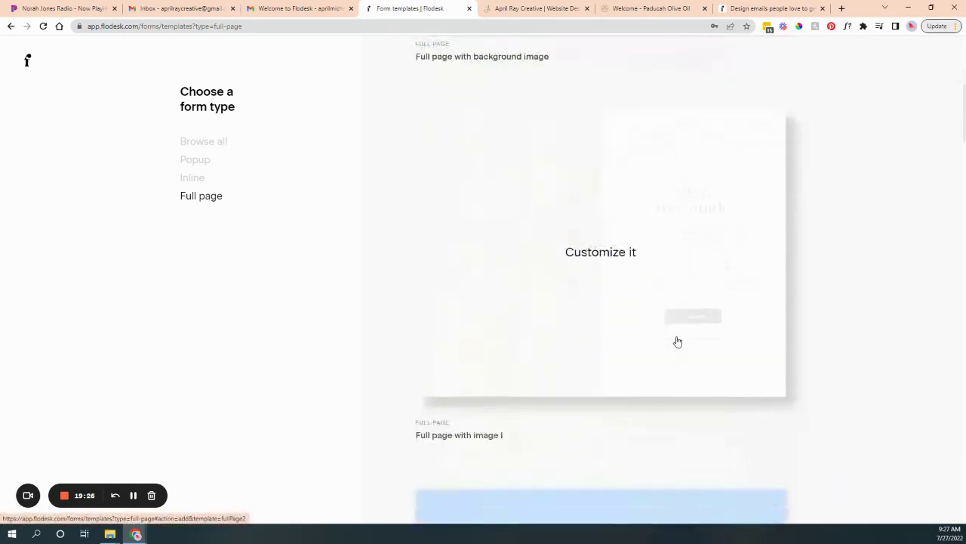
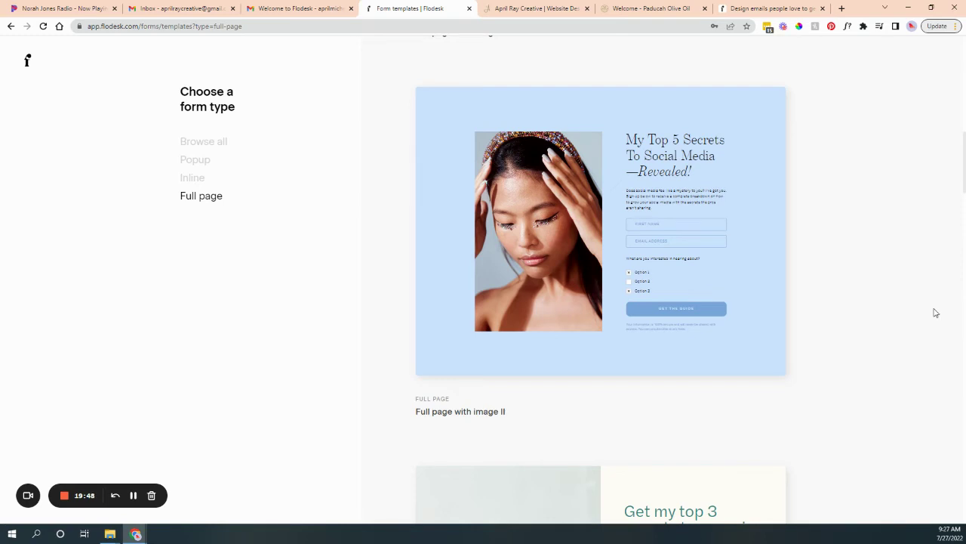
# Pick the Download the Checklist template, cancel the segment prompt, and return to My forms.
pyautogui.scroll(-12, 711, 425)
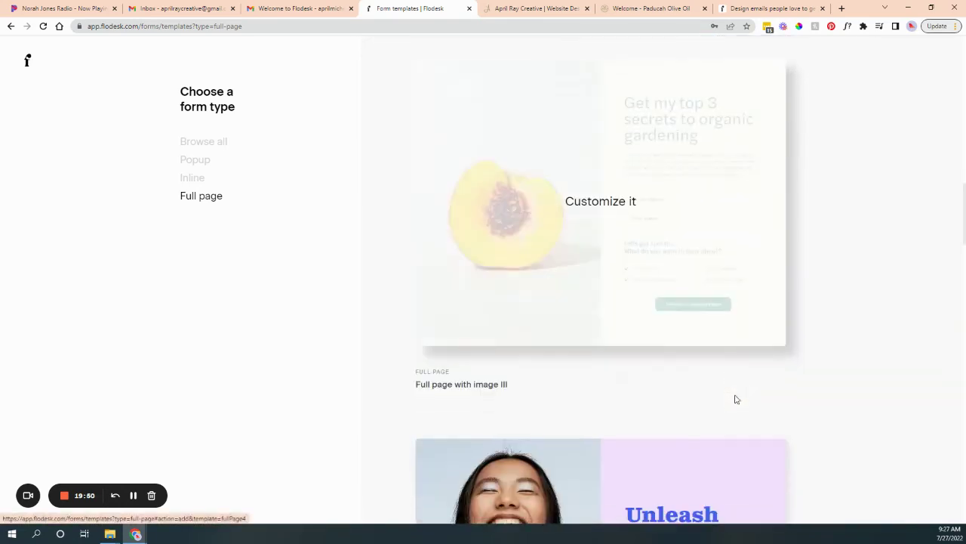
pyautogui.scroll(-15, 732, 398)
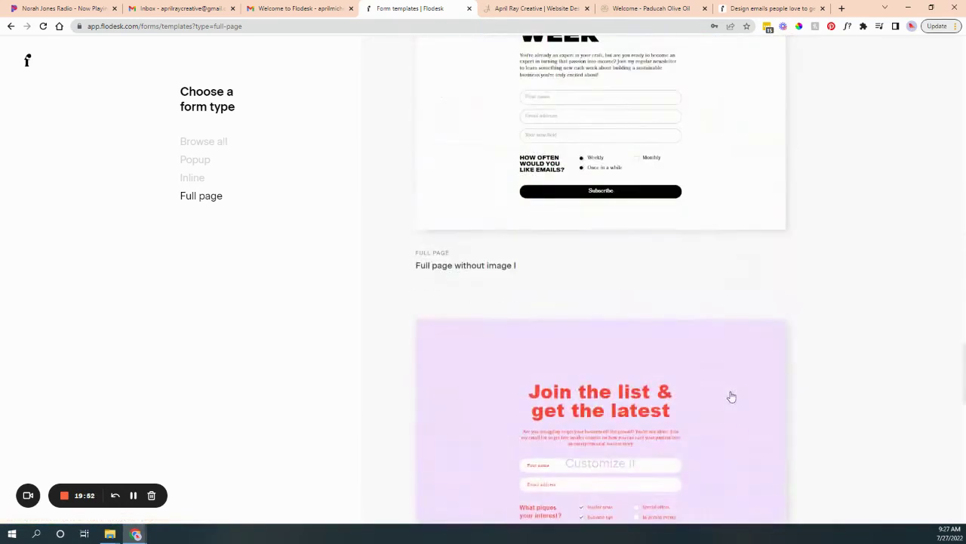
pyautogui.scroll(-1, 730, 389)
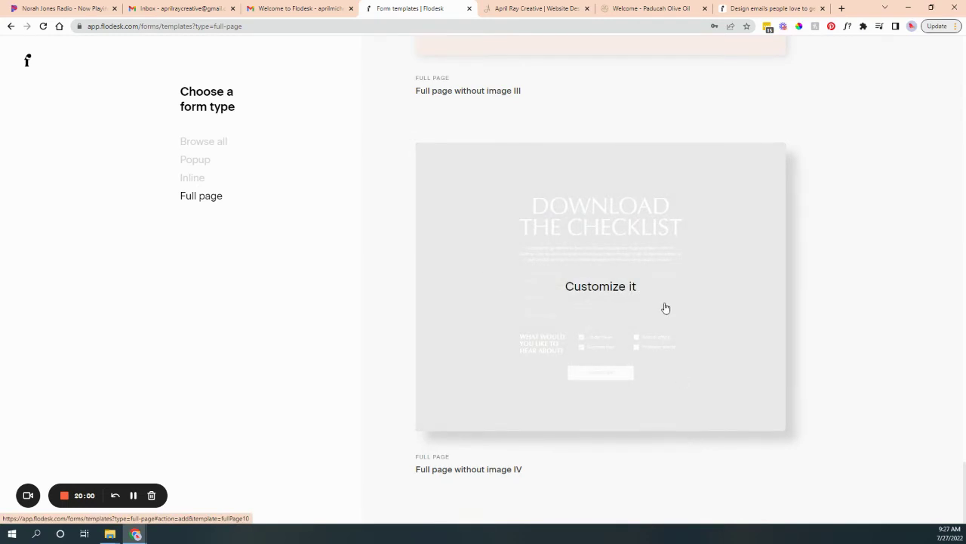
pyautogui.click(666, 308)
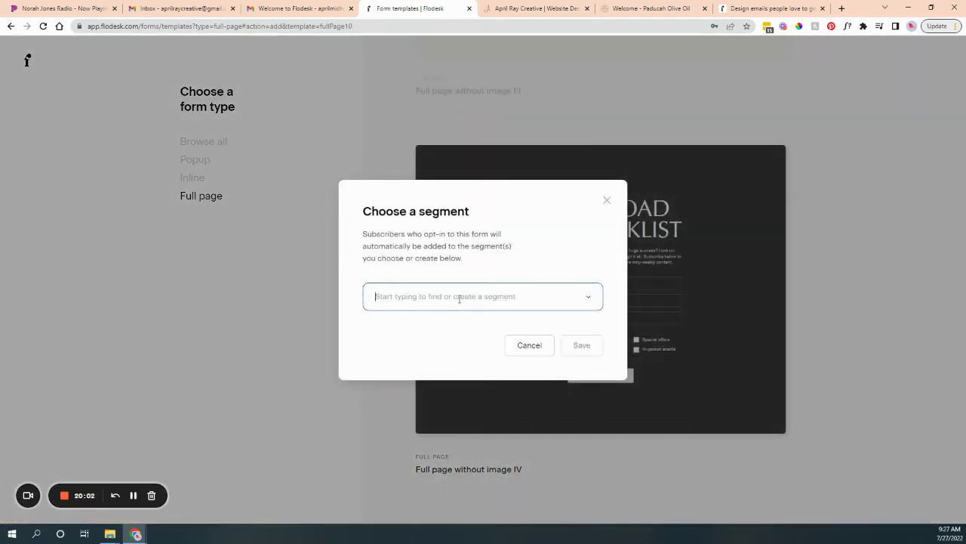
pyautogui.click(530, 345)
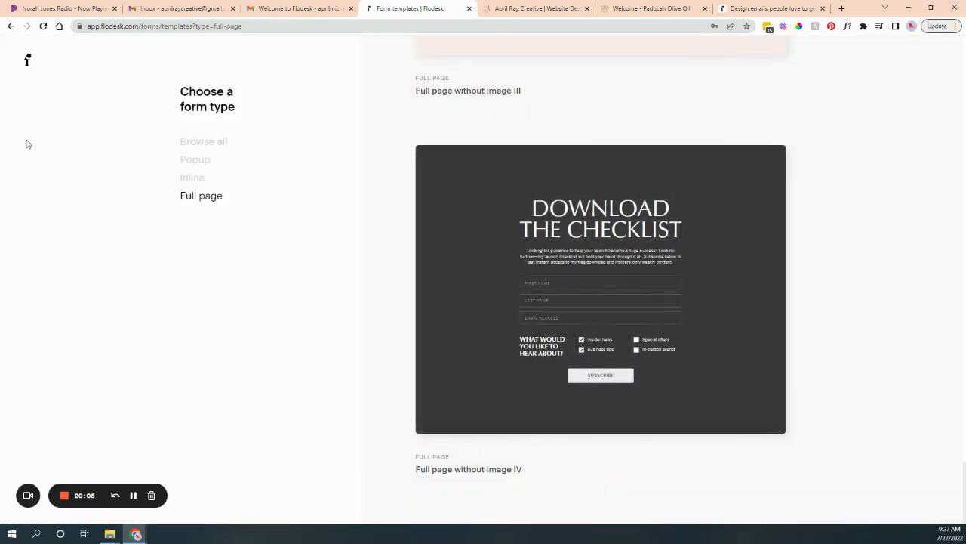
pyautogui.click(28, 61)
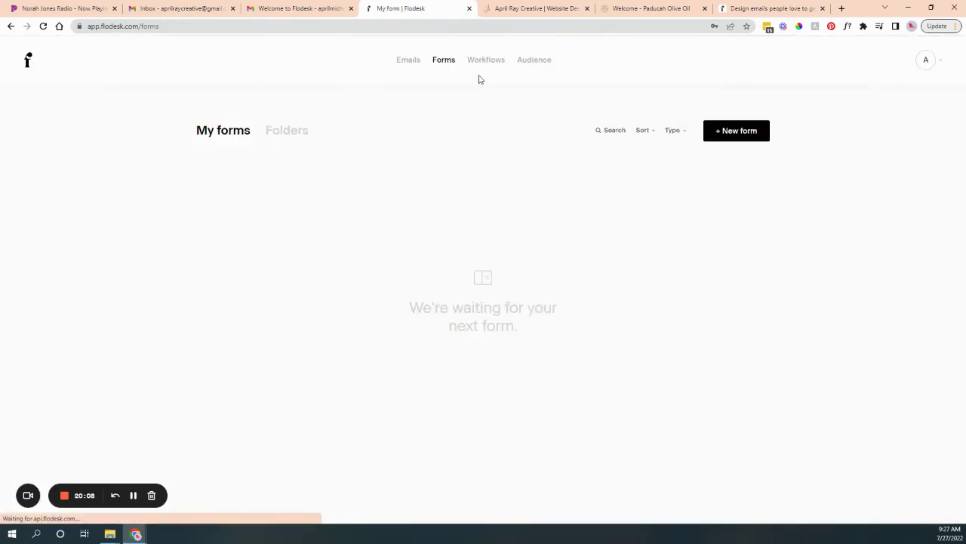
# Under Audience > Segments, add a segment called 'Form from Web' with the light pink colour.
pyautogui.click(537, 60)
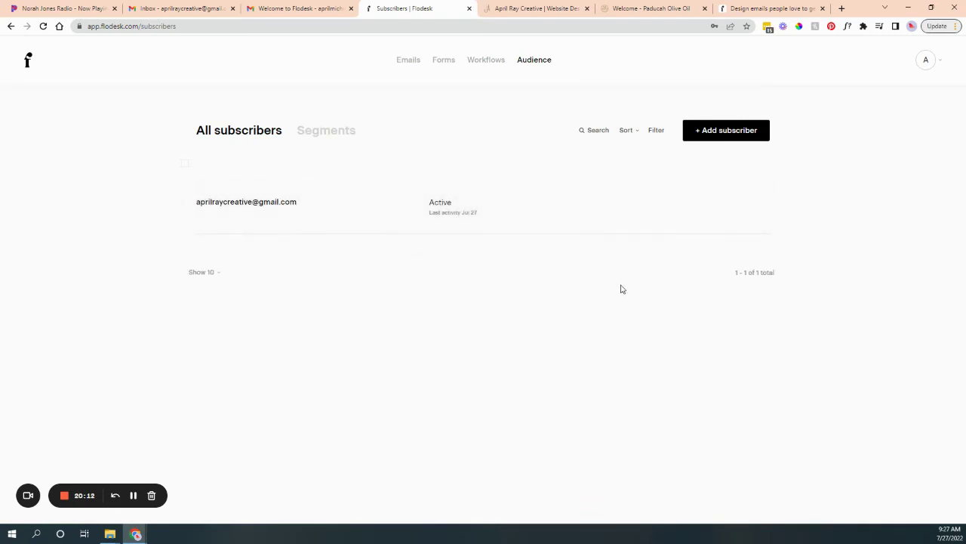
pyautogui.click(313, 134)
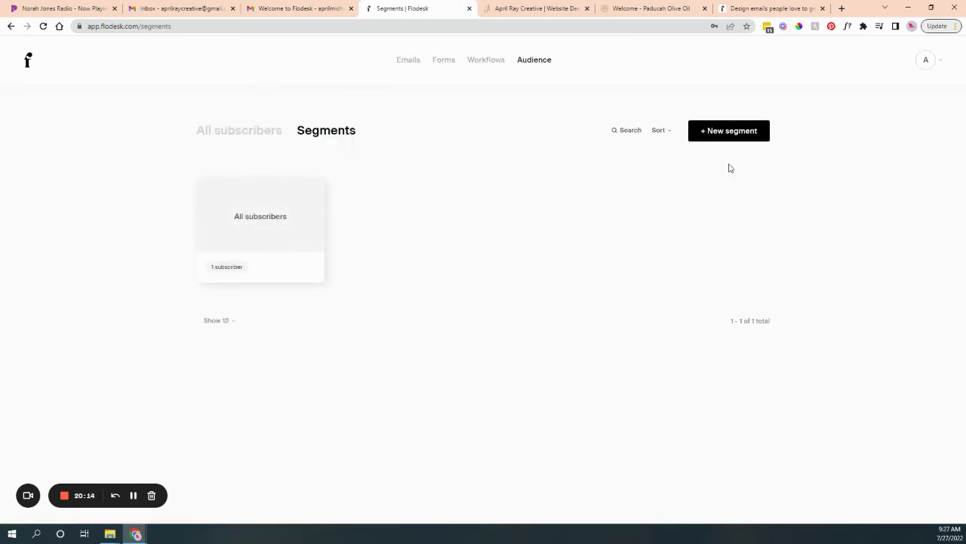
pyautogui.moveTo(242, 243)
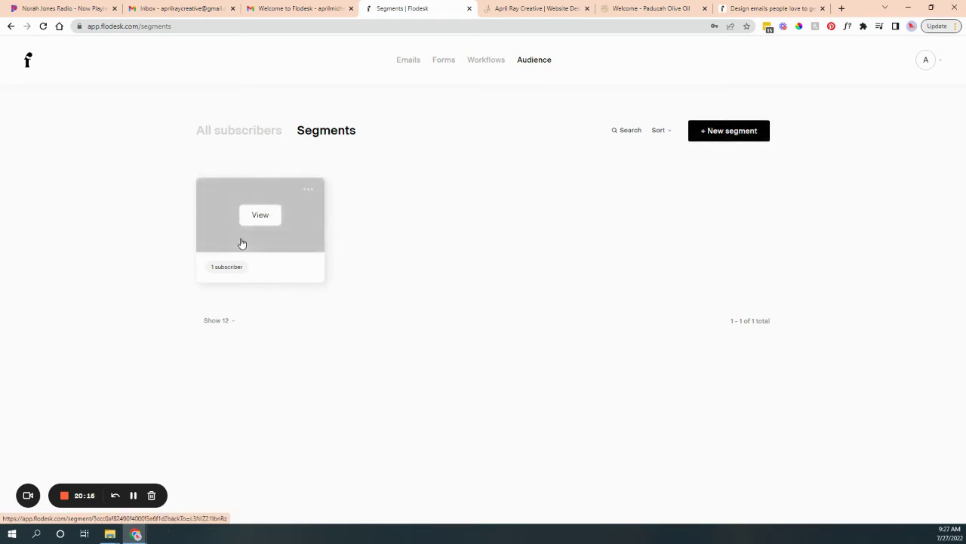
pyautogui.click(764, 137)
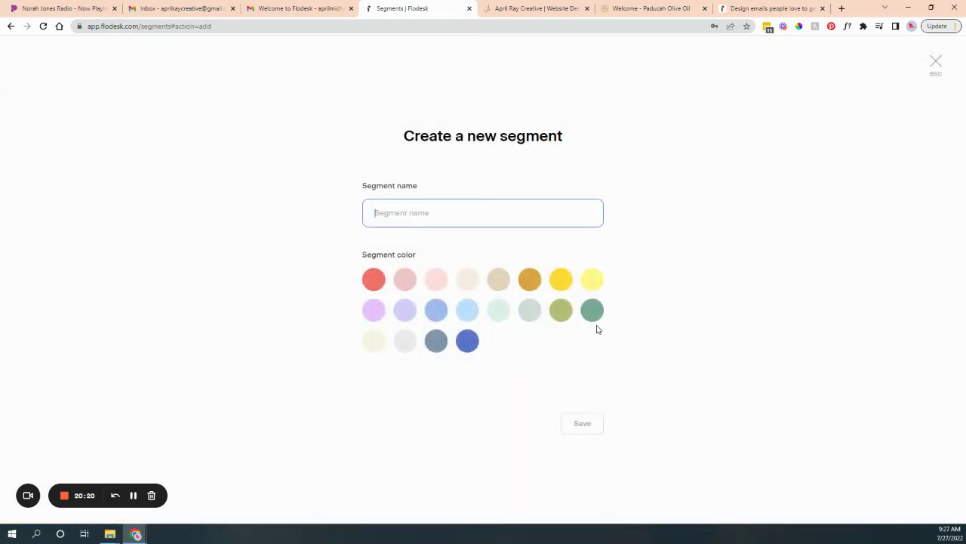
pyautogui.write('Form from Web')
pyautogui.click(400, 282)
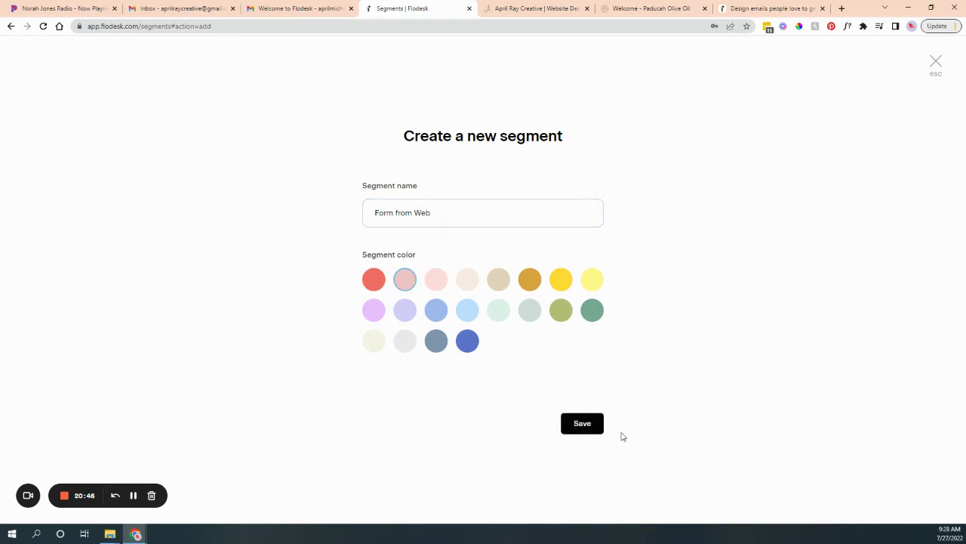
pyautogui.click(583, 424)
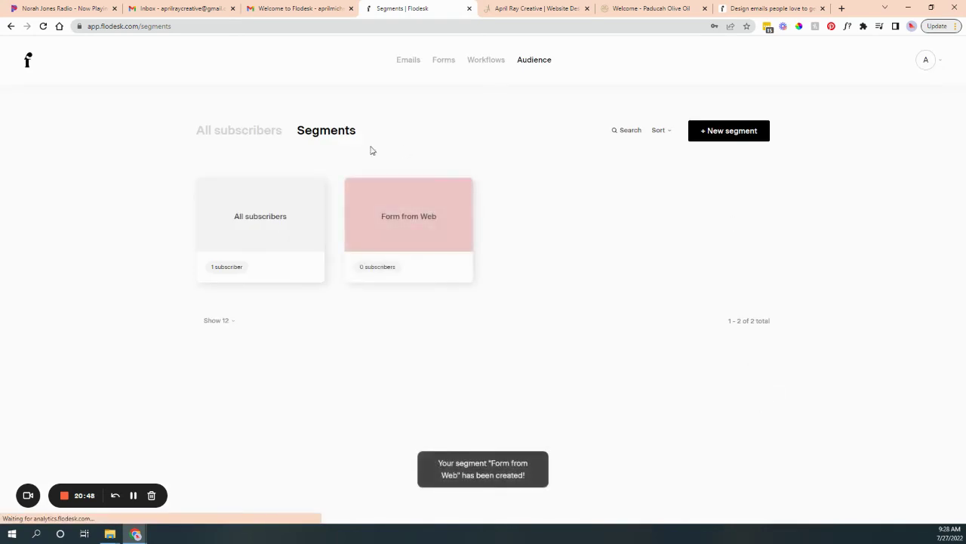
# Create a Full page form from the Download the Checklist template using the Form from Web segment.
pyautogui.click(439, 63)
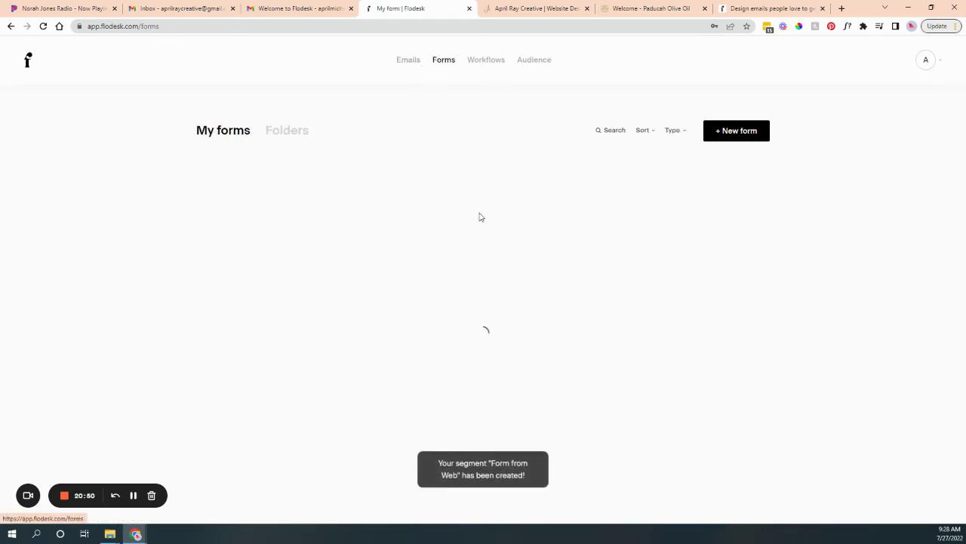
pyautogui.click(738, 131)
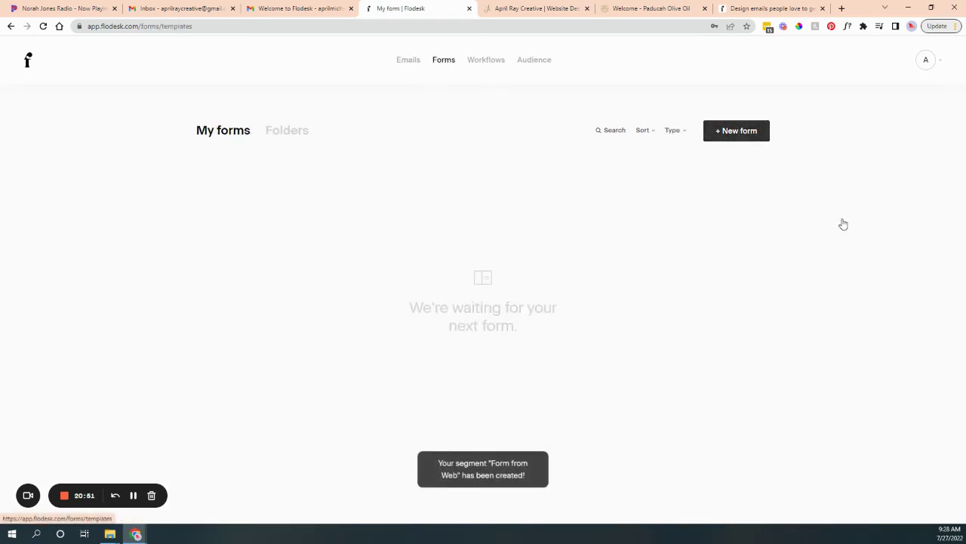
pyautogui.click(197, 197)
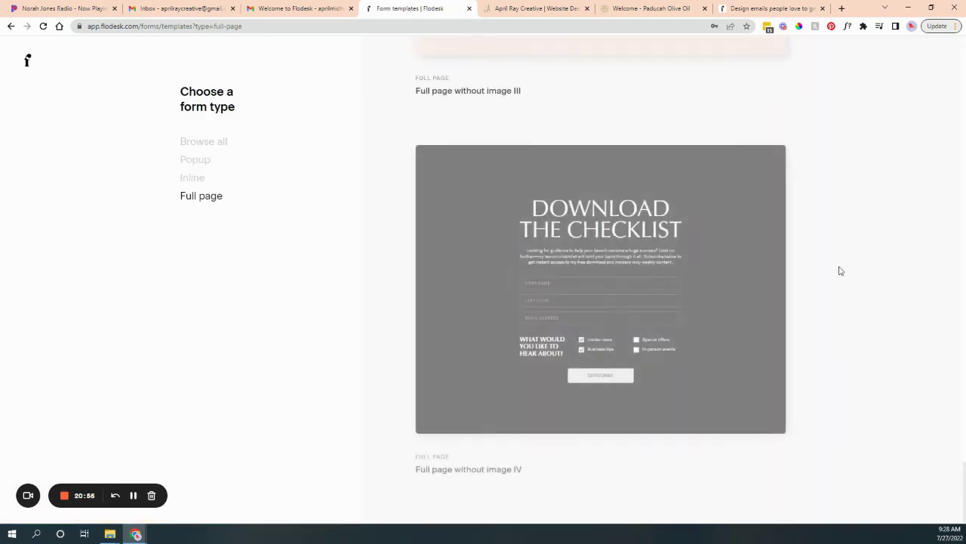
pyautogui.click(588, 281)
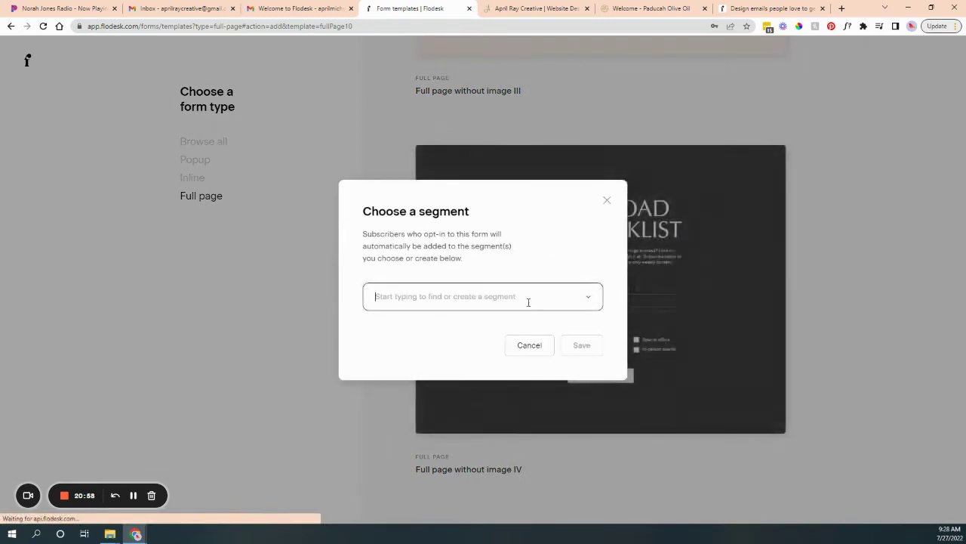
pyautogui.click(528, 298)
pyautogui.click(400, 336)
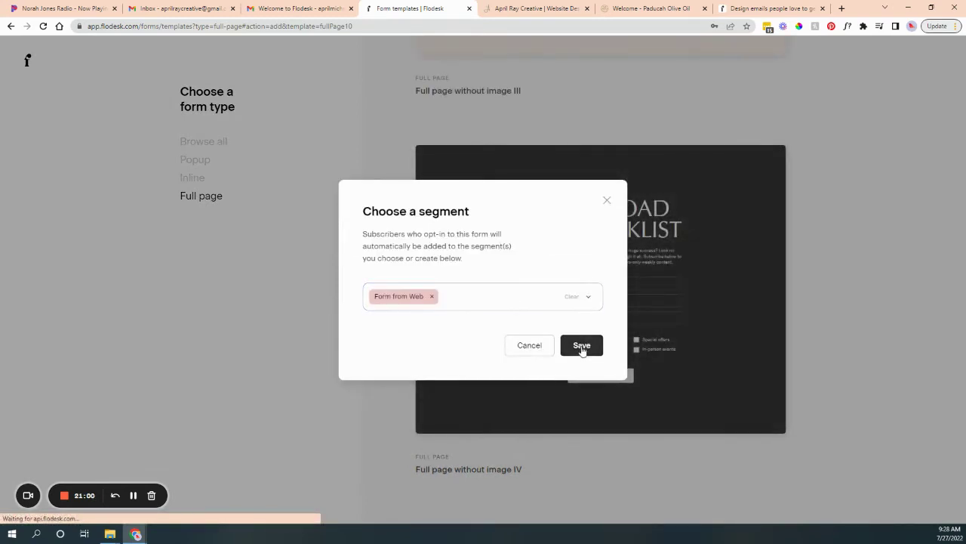
pyautogui.click(581, 345)
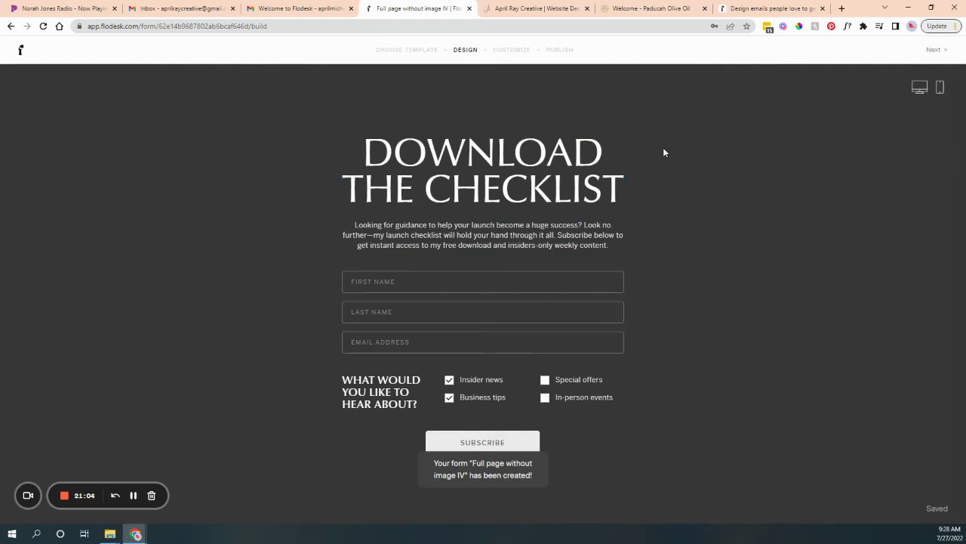
pyautogui.click(737, 183)
# Set the form background to light blue (#CCE3FF).
pyautogui.click(801, 202)
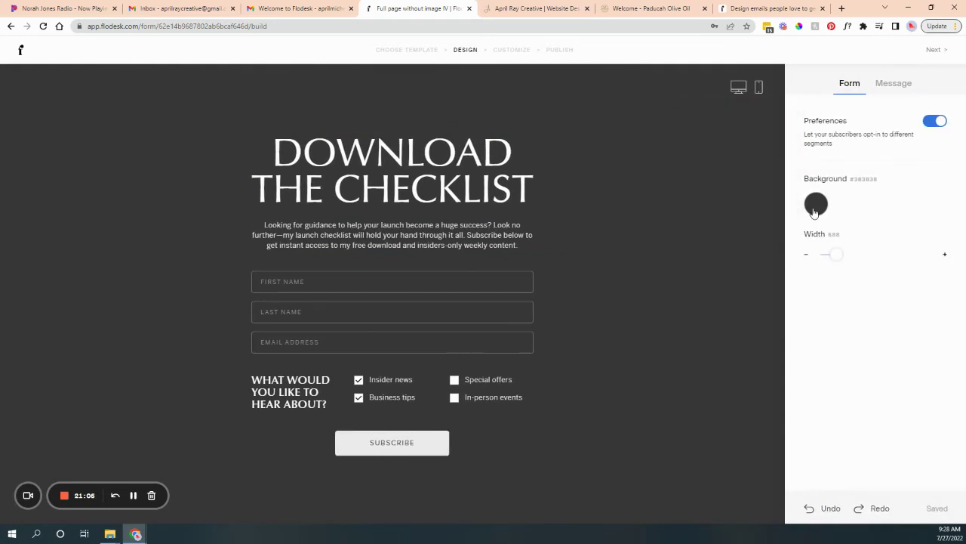
pyautogui.click(818, 208)
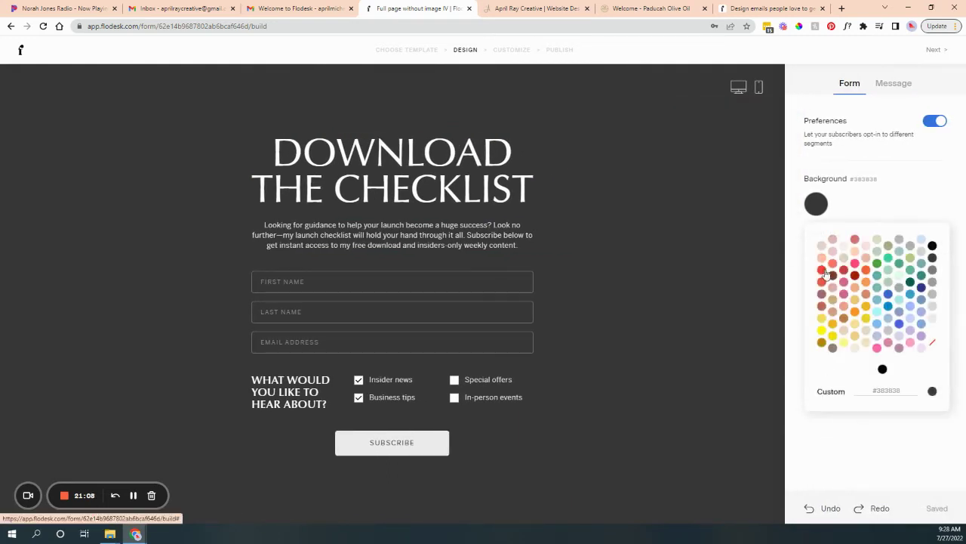
pyautogui.click(844, 272)
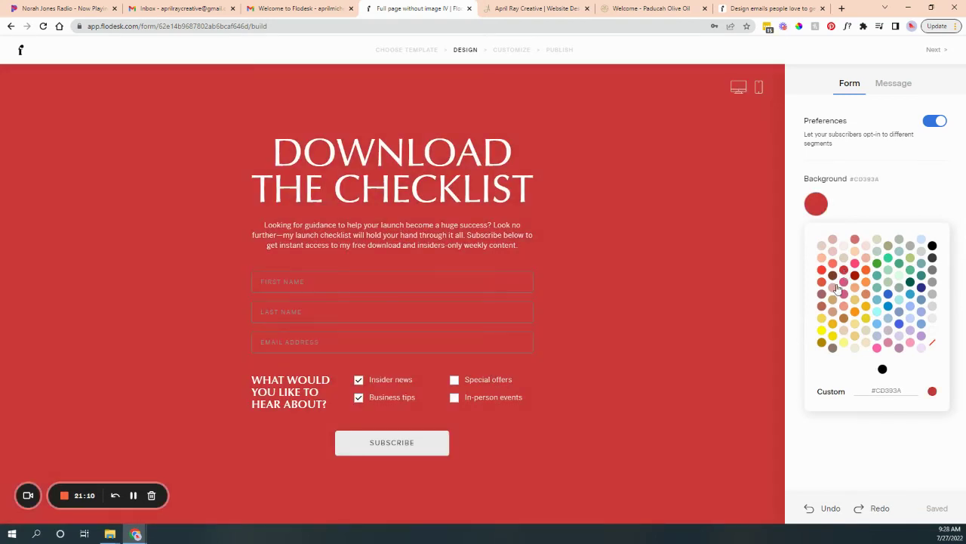
pyautogui.click(921, 240)
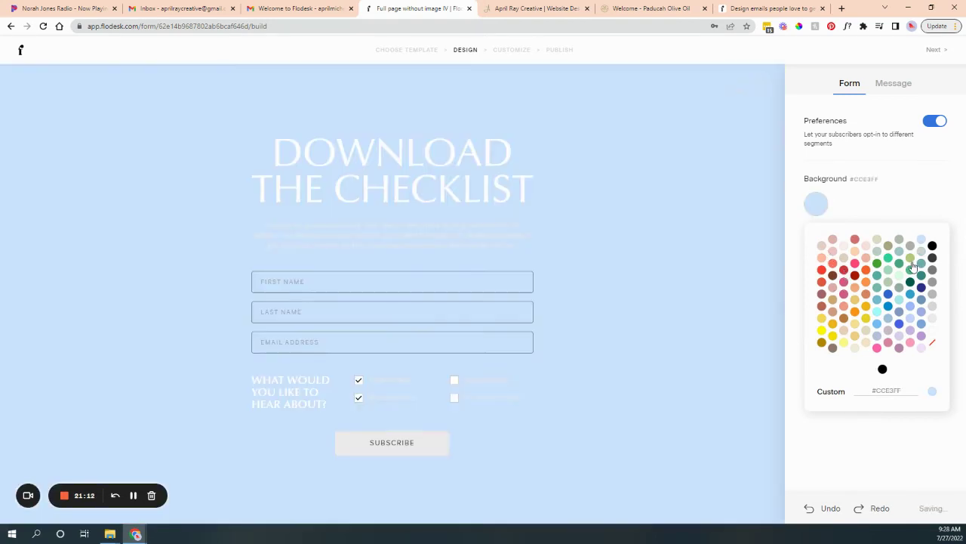
# Check the font colour options for the DOWNLOAD THE CHECKLIST heading, leaving it unchanged.
pyautogui.tripleClick(434, 189)
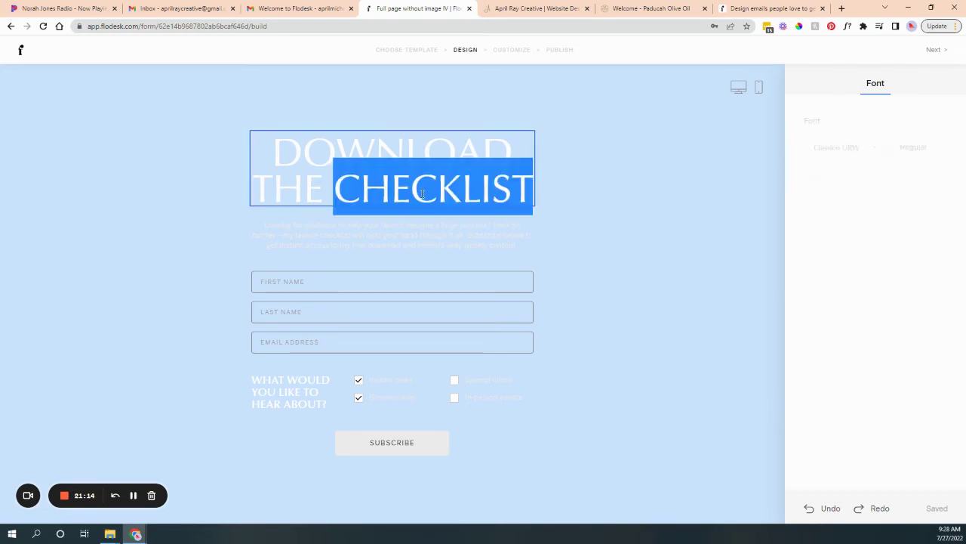
pyautogui.click(821, 257)
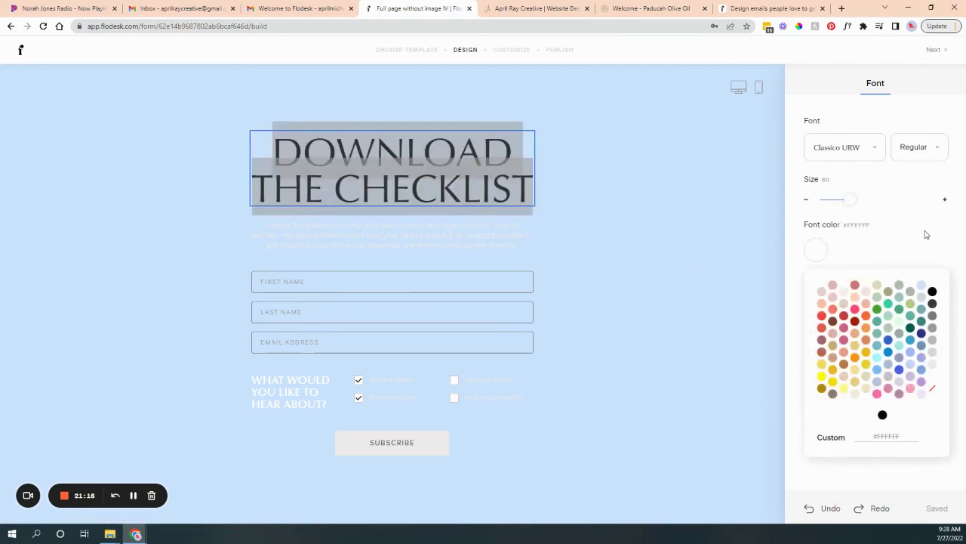
pyautogui.click(614, 370)
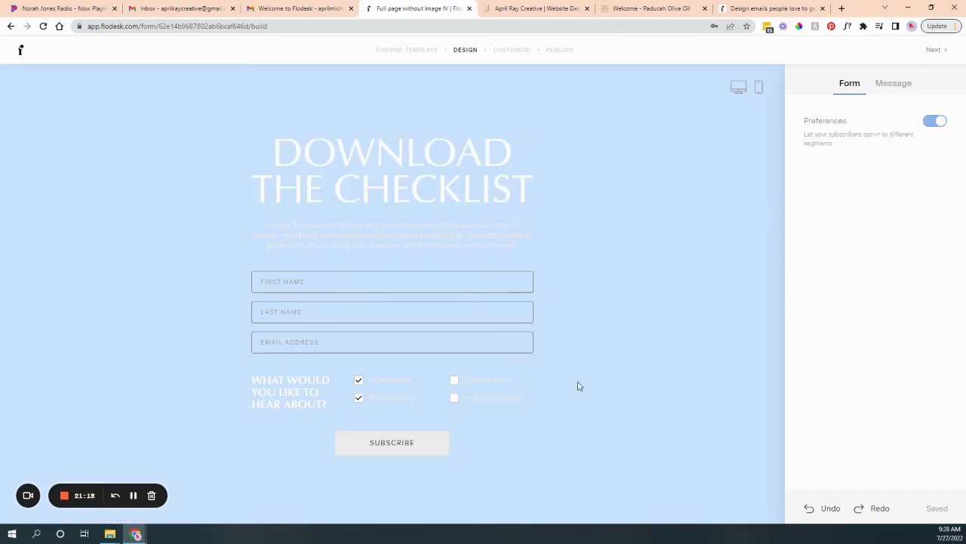
pyautogui.click(365, 285)
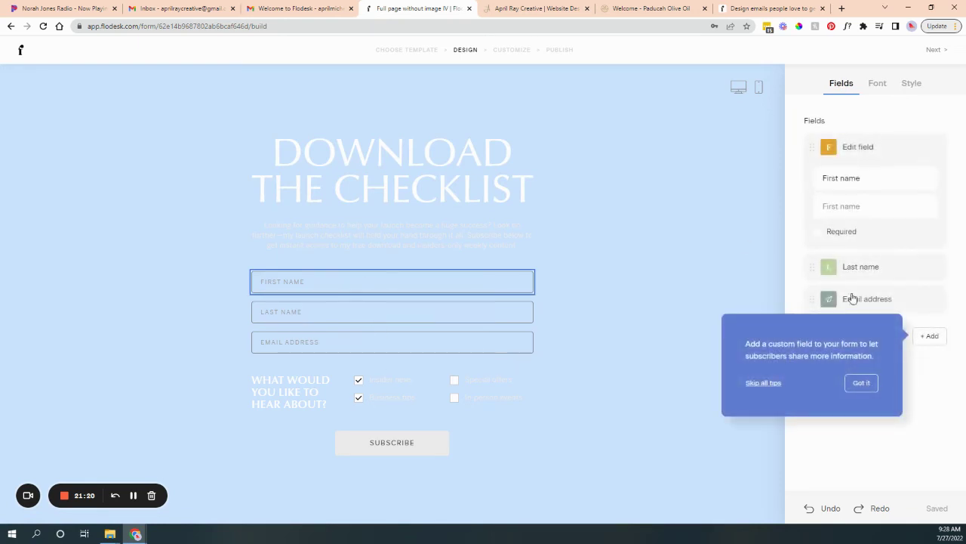
# Add an empty custom field below the email address.
pyautogui.click(862, 384)
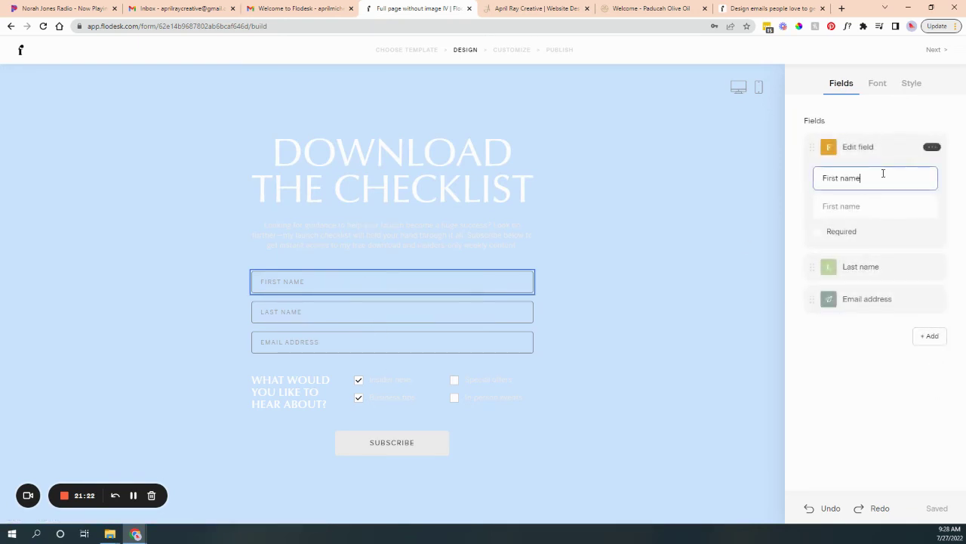
pyautogui.click(930, 336)
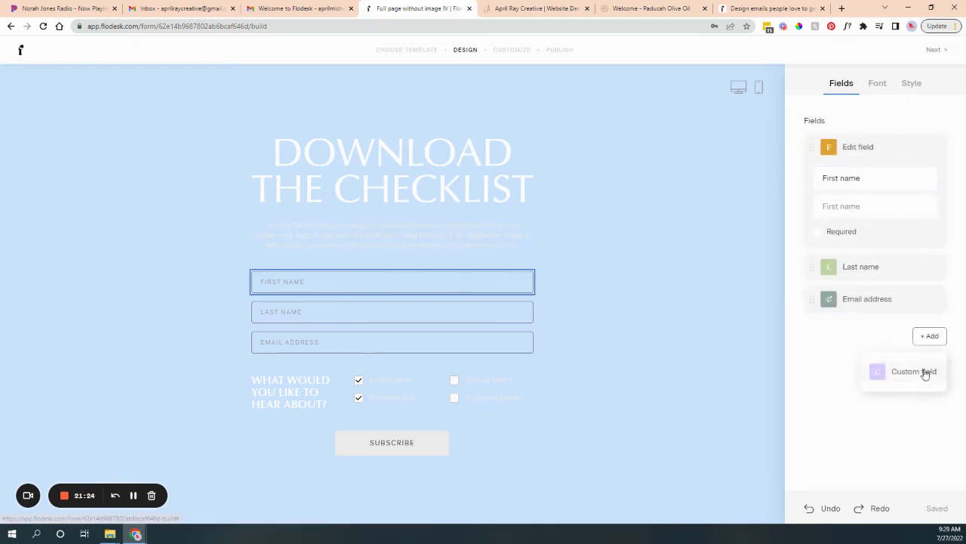
pyautogui.click(921, 382)
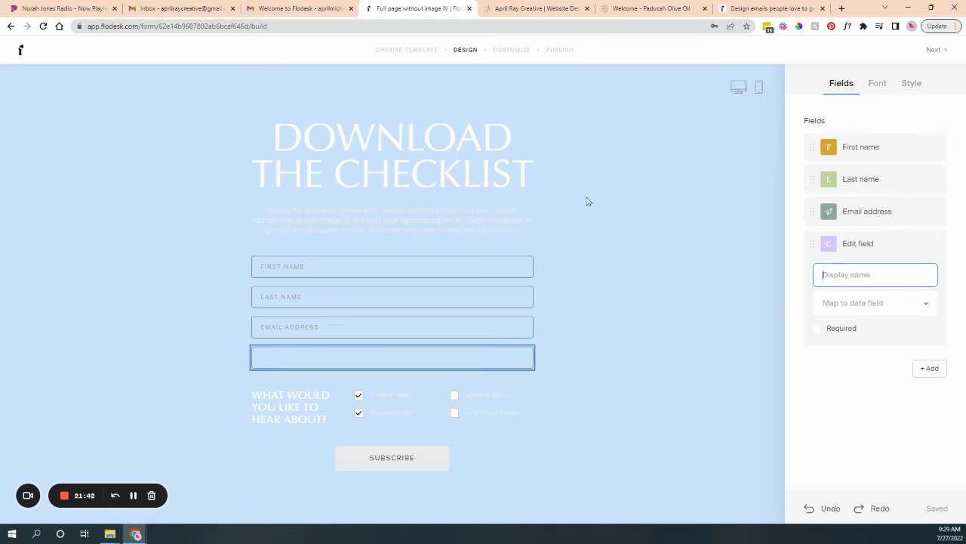
# Give the form's input fields the white-filled box style.
pyautogui.click(339, 275)
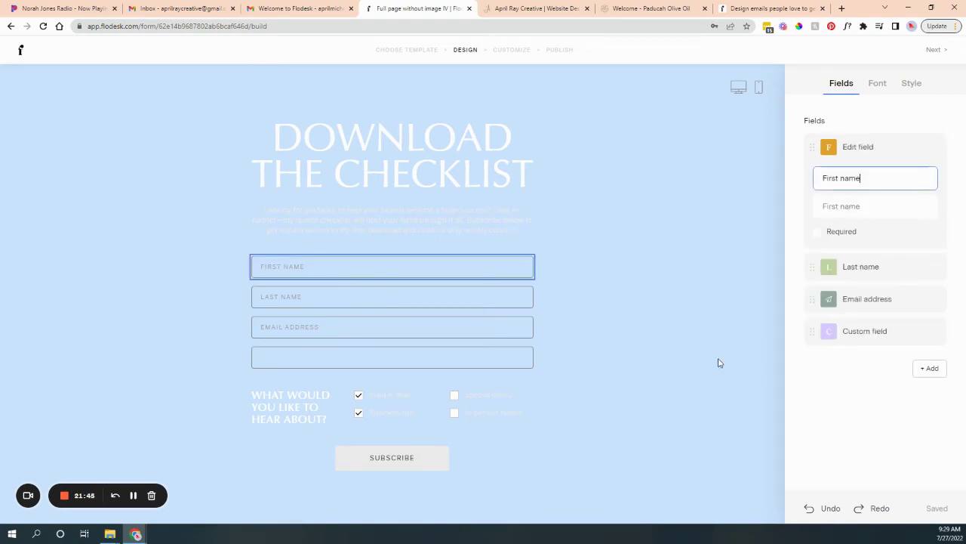
pyautogui.click(874, 88)
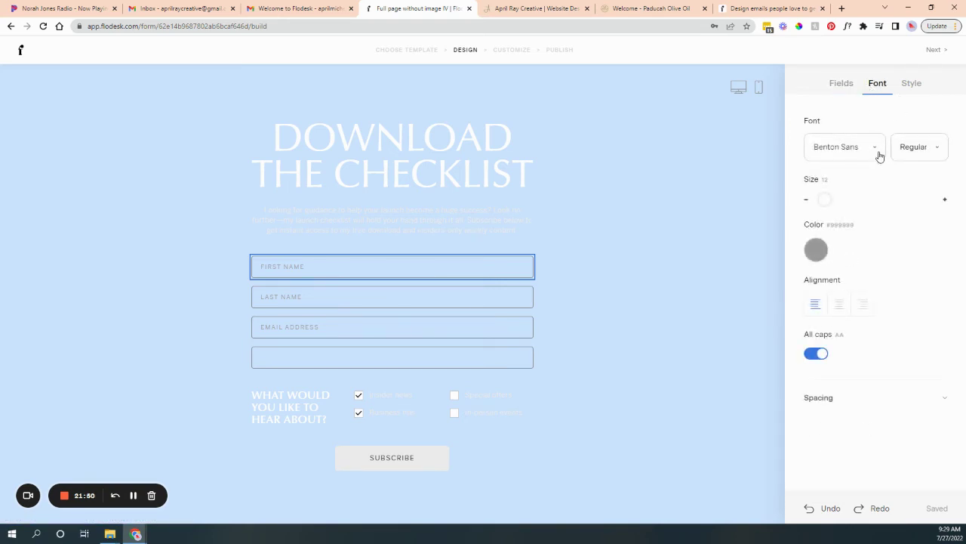
pyautogui.click(842, 86)
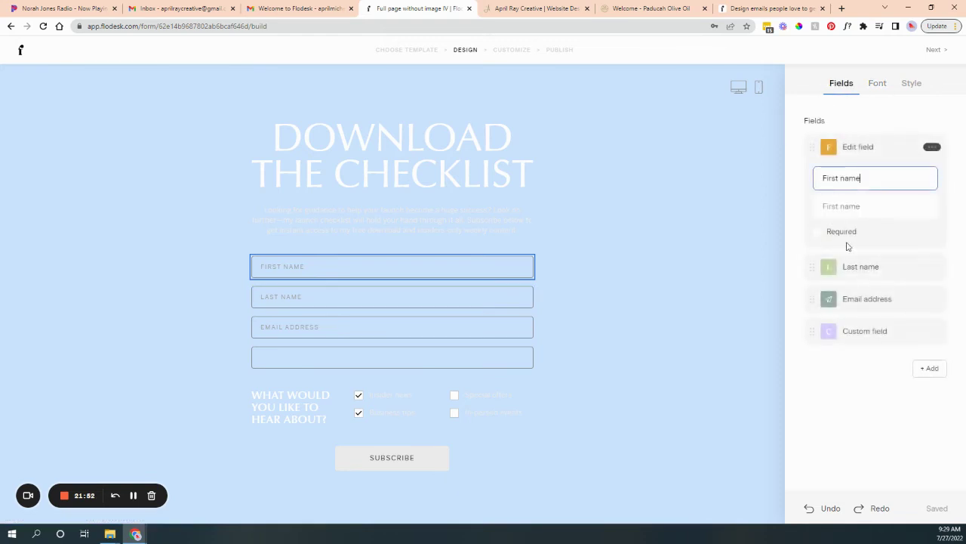
pyautogui.click(911, 84)
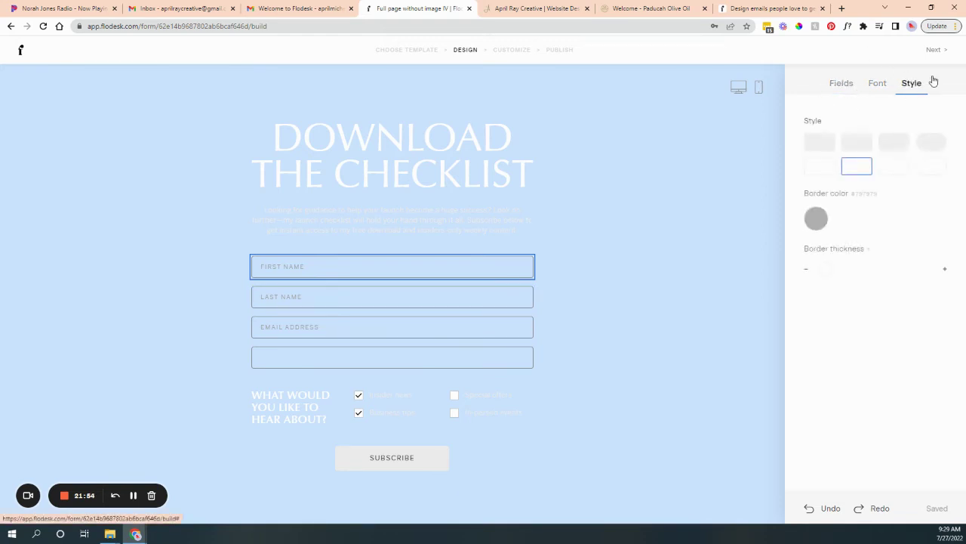
pyautogui.click(854, 146)
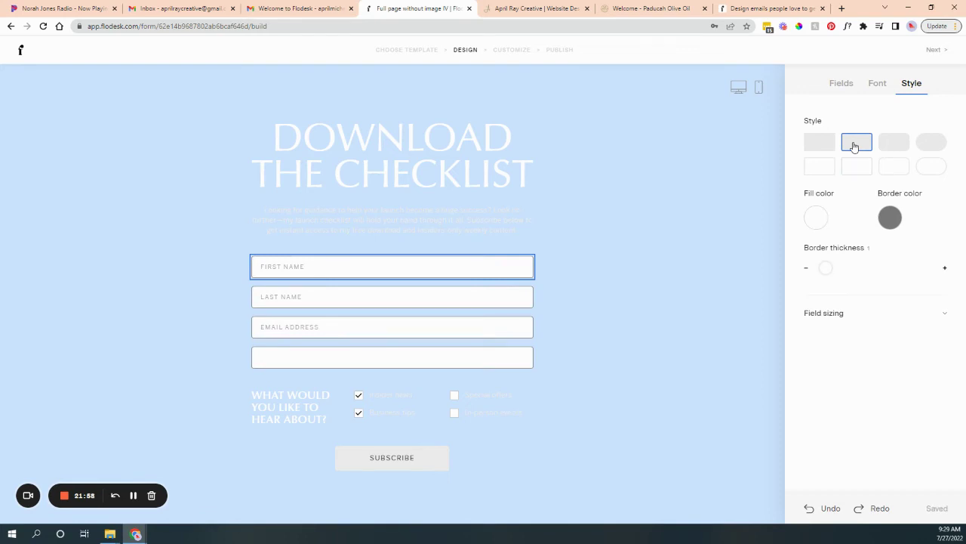
pyautogui.click(571, 380)
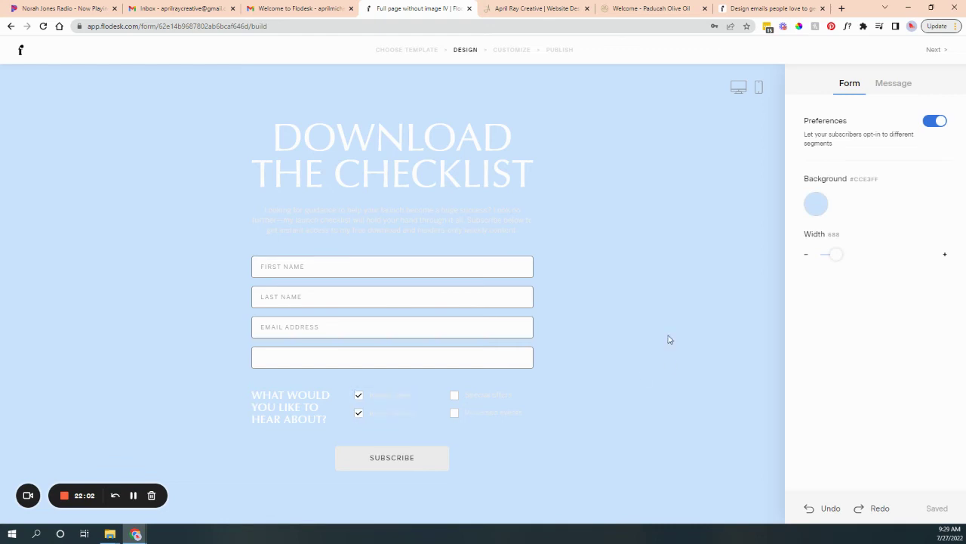
# Change the form background from light blue to dark brown (#7C3D2A).
pyautogui.click(820, 212)
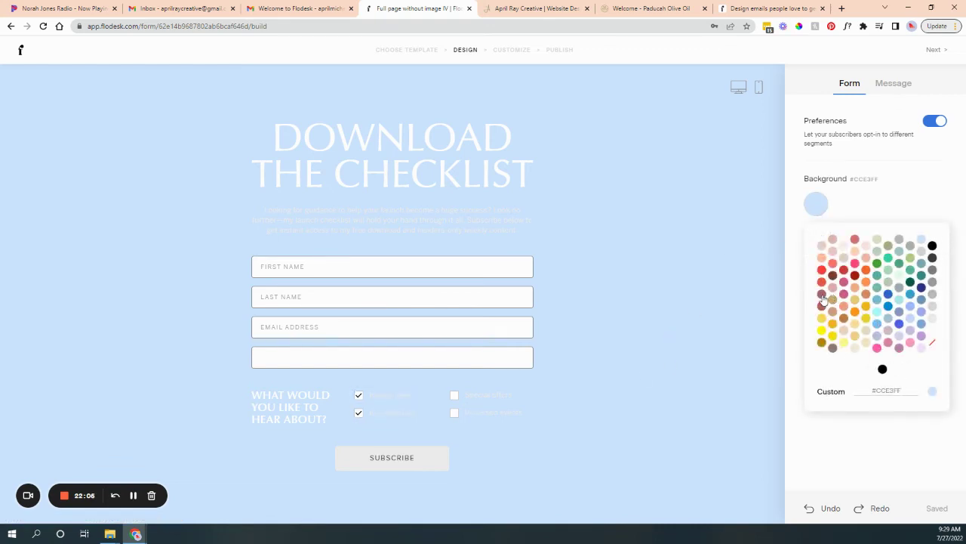
pyautogui.click(833, 276)
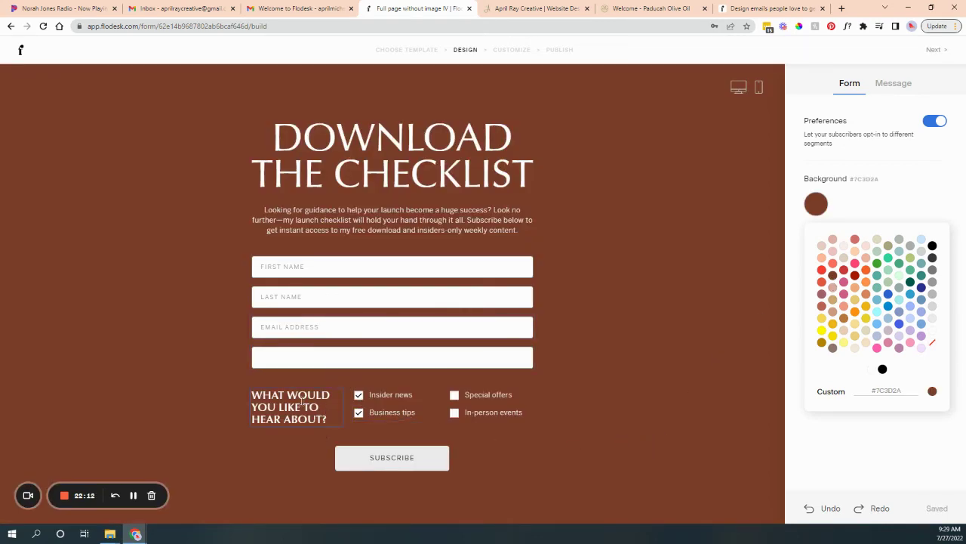
pyautogui.click(381, 398)
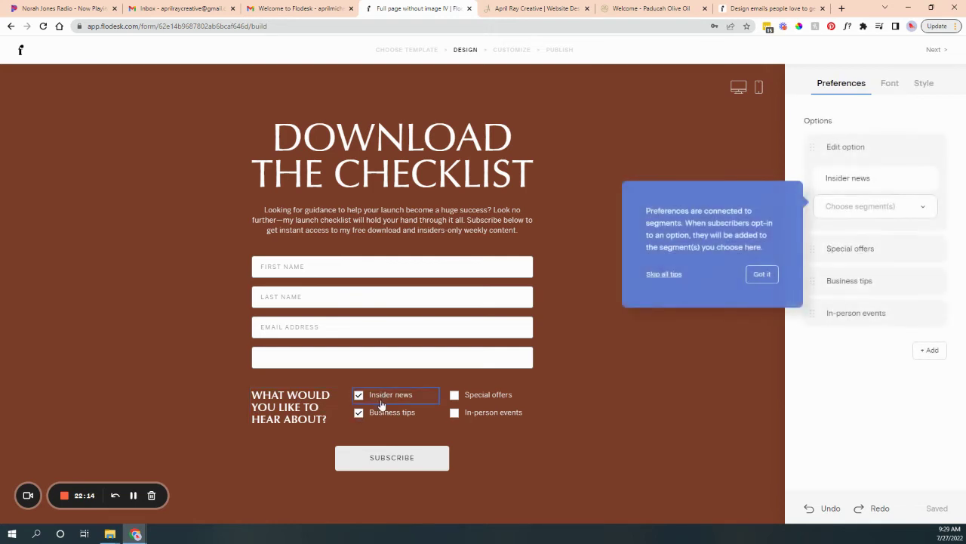
# Rename the Insider news option to Women's Clothing and Special offers to Children's Clothing.
pyautogui.click(755, 277)
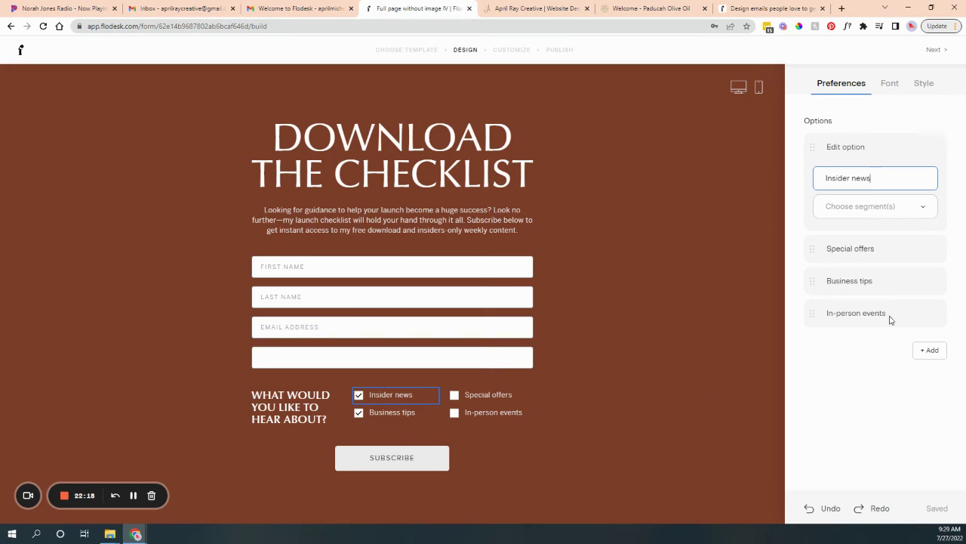
pyautogui.moveTo(850, 325)
pyautogui.moveTo(872, 177); pyautogui.dragTo(796, 185)
pyautogui.write("Women's Cl")
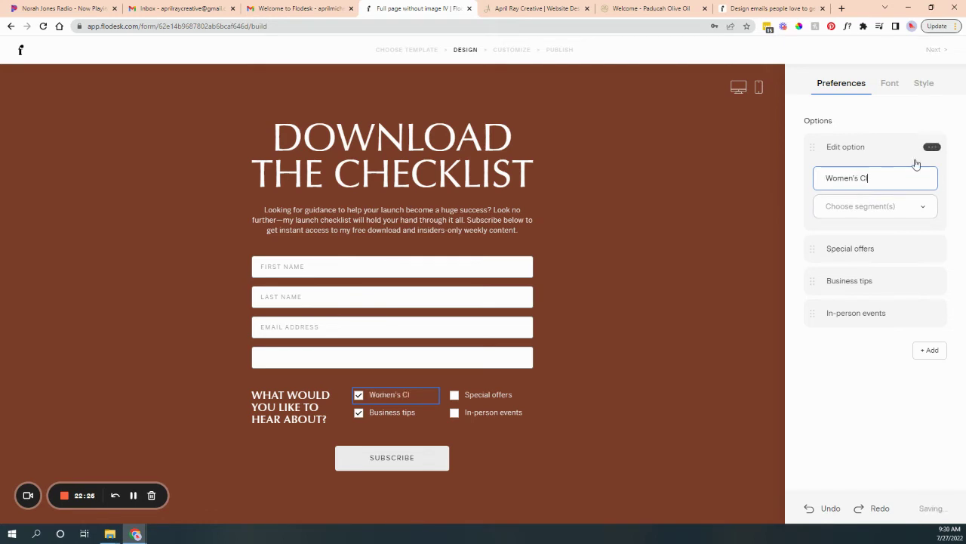
pyautogui.write('othing')
pyautogui.click(871, 249)
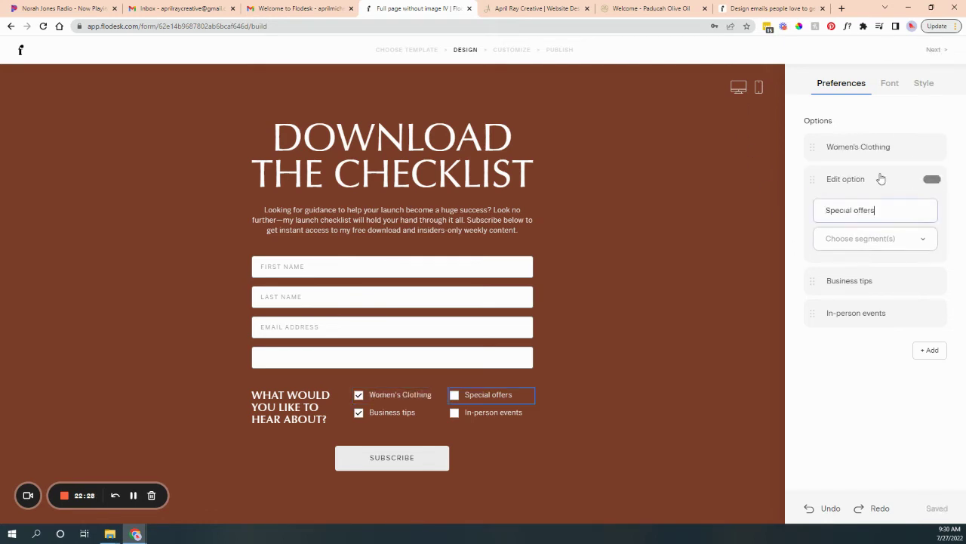
pyautogui.doubleClick(880, 207)
pyautogui.tripleClick(880, 207)
pyautogui.write('Childrens')
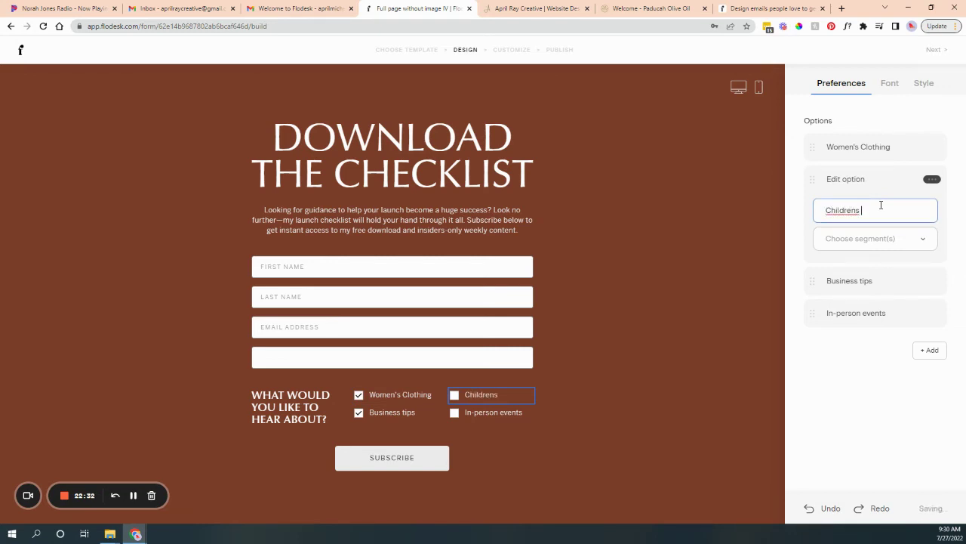
pyautogui.write(' C')
pyautogui.rightClick(849, 212)
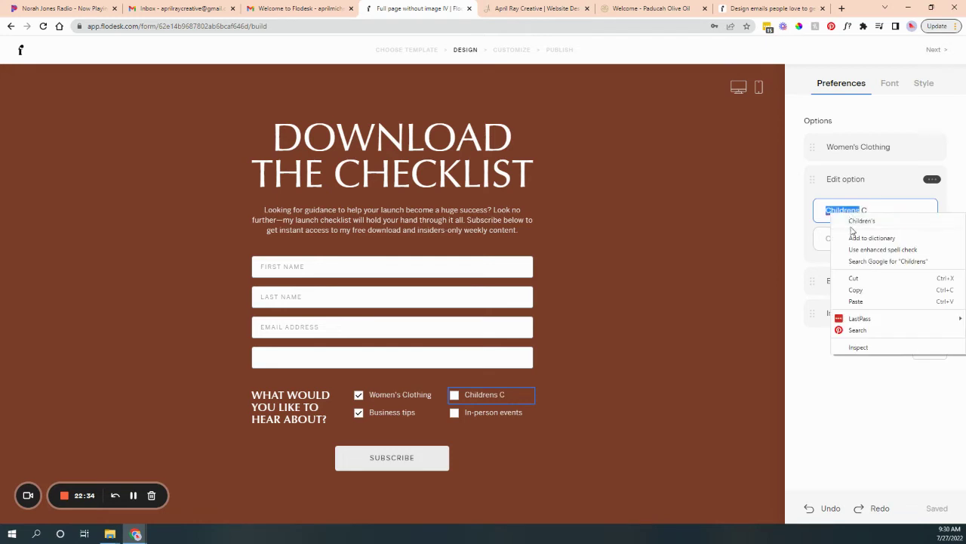
pyautogui.click(860, 219)
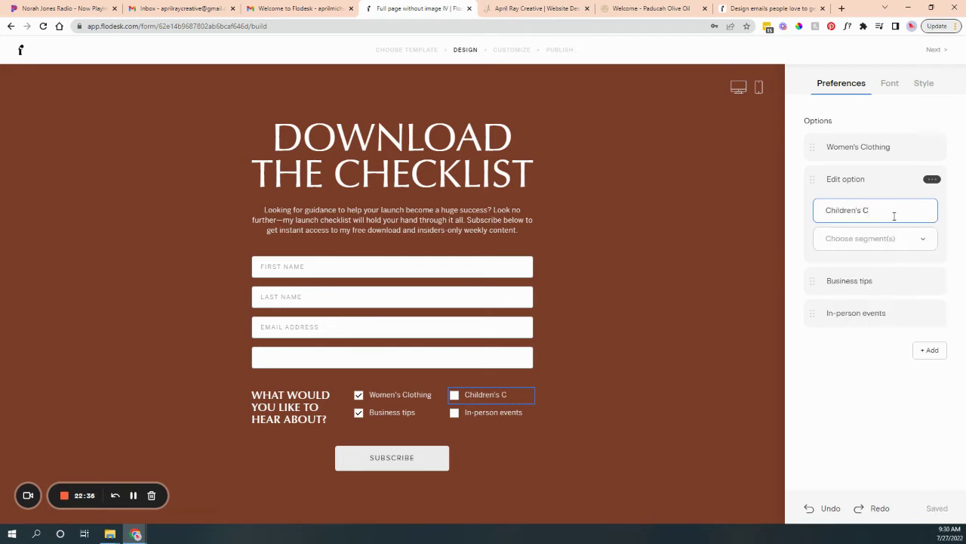
pyautogui.write('lothing')
# Rename the Business tips option to Men's Clothing and move on to the customize step.
pyautogui.click(850, 280)
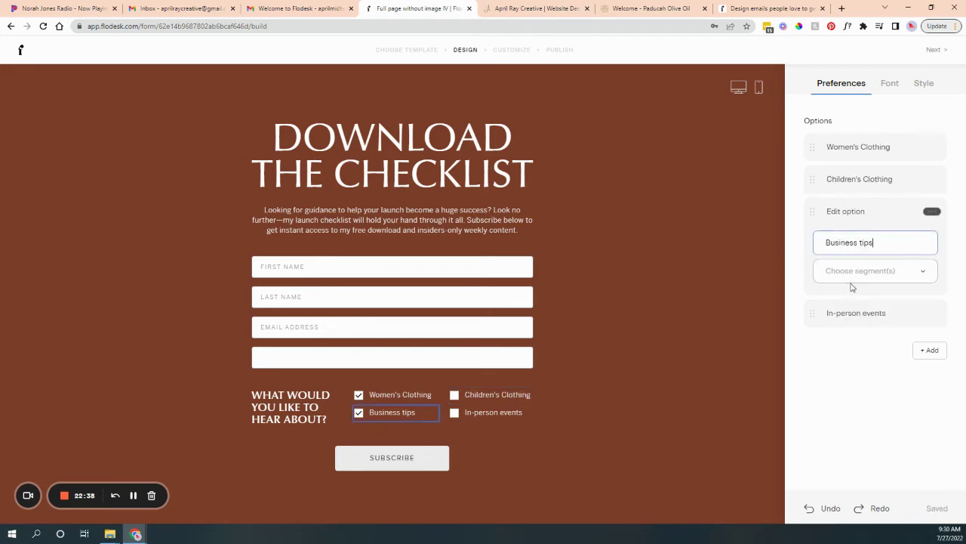
pyautogui.tripleClick(869, 242)
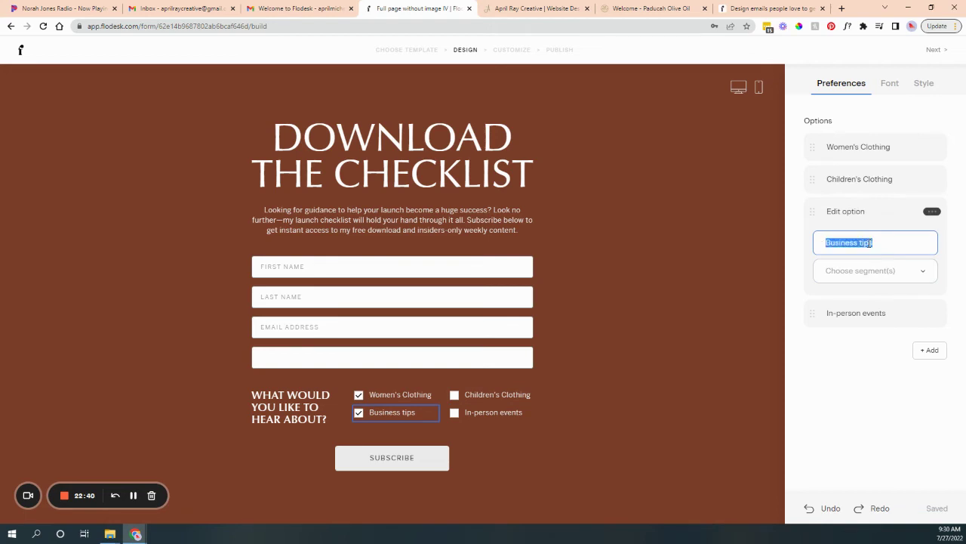
pyautogui.write("Men's Clothing")
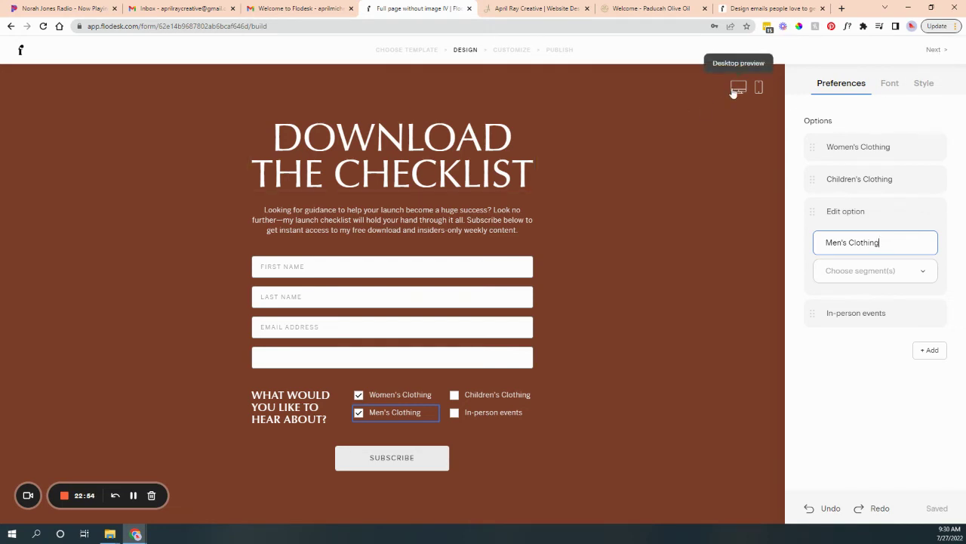
pyautogui.click(937, 54)
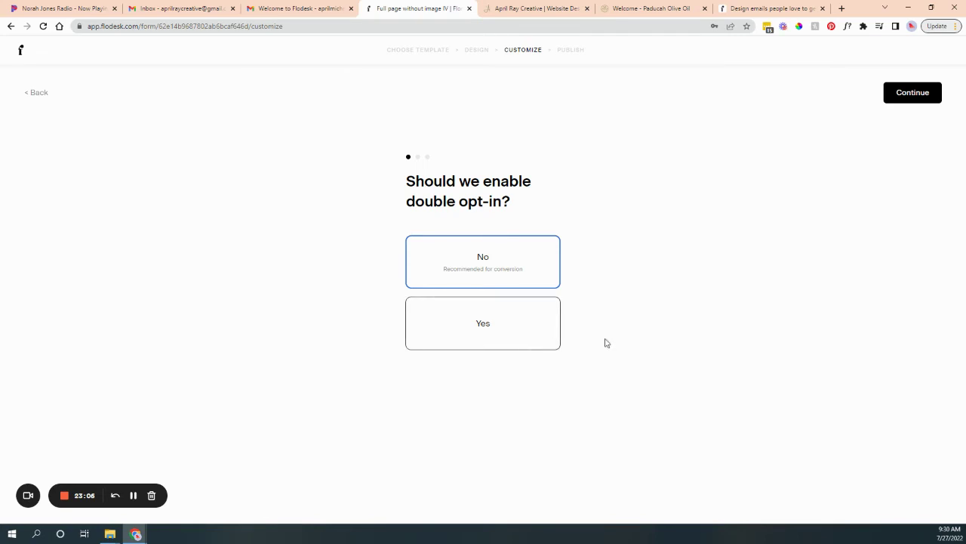
# Leave double opt-in off, review the notification and after-submission questions, then return to Design.
pyautogui.click(927, 94)
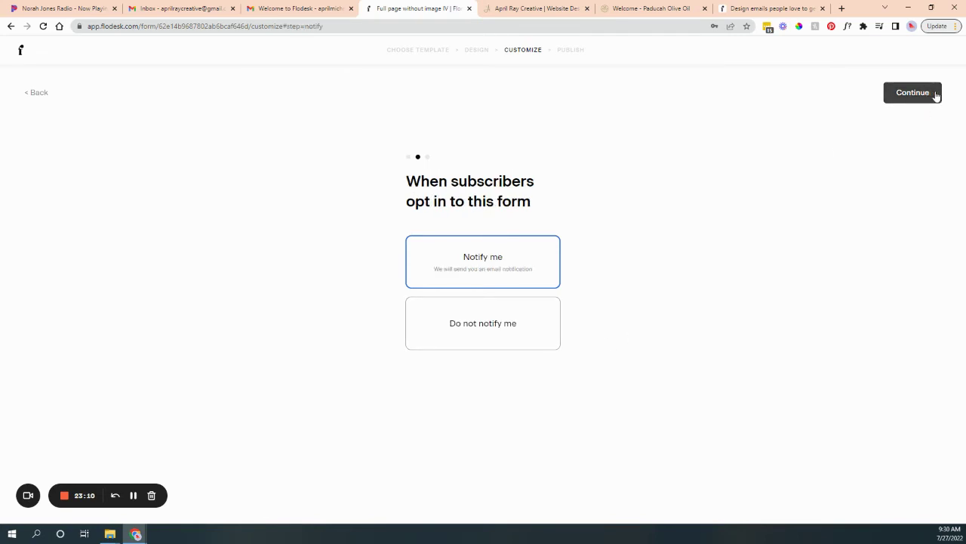
pyautogui.click(926, 98)
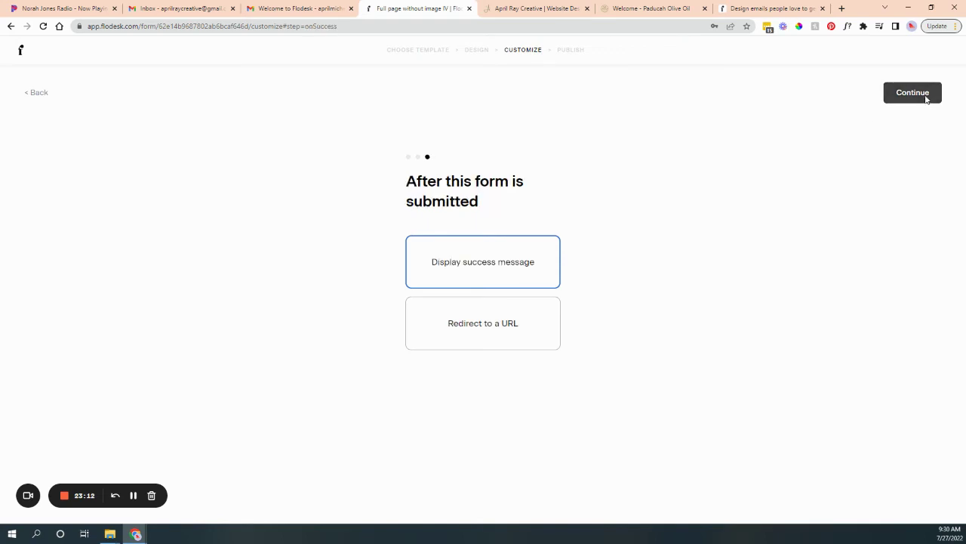
pyautogui.click(35, 95)
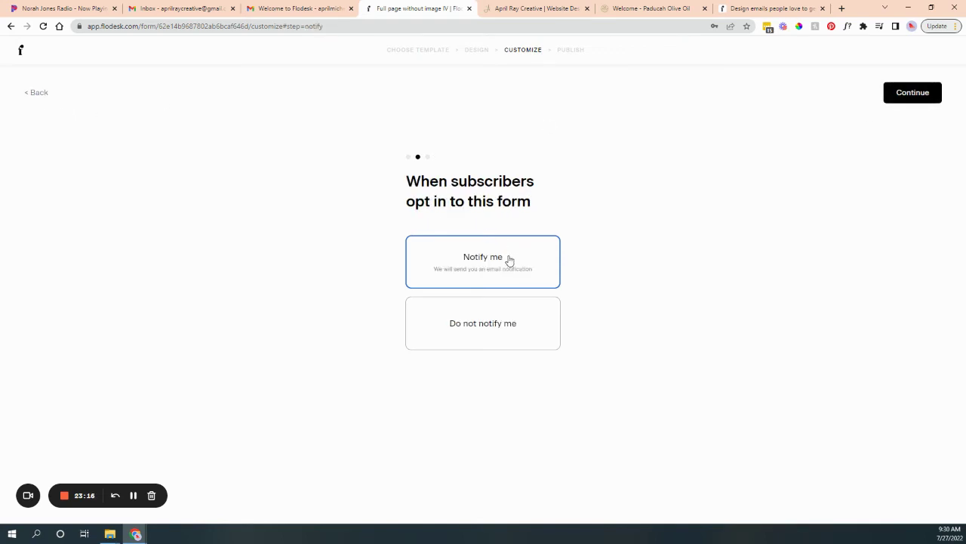
pyautogui.click(927, 100)
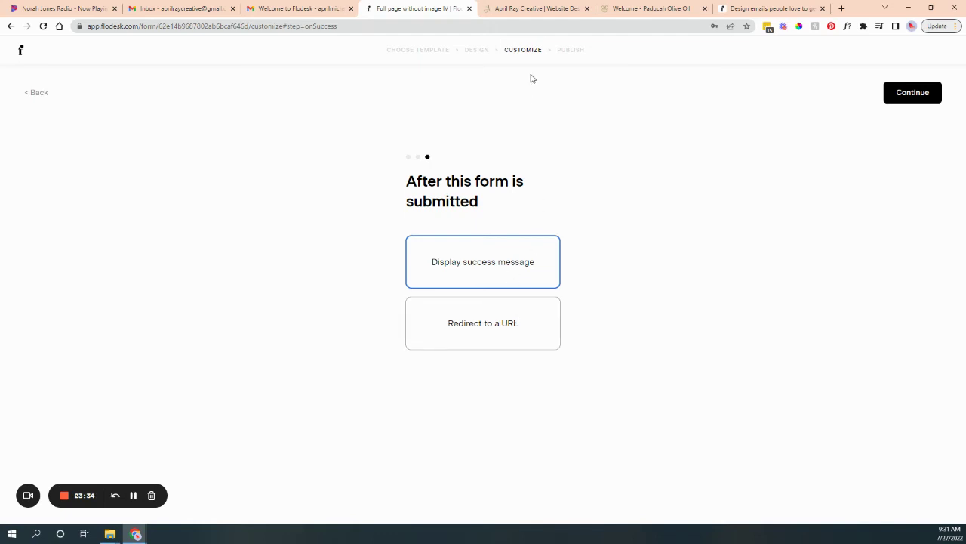
pyautogui.click(477, 50)
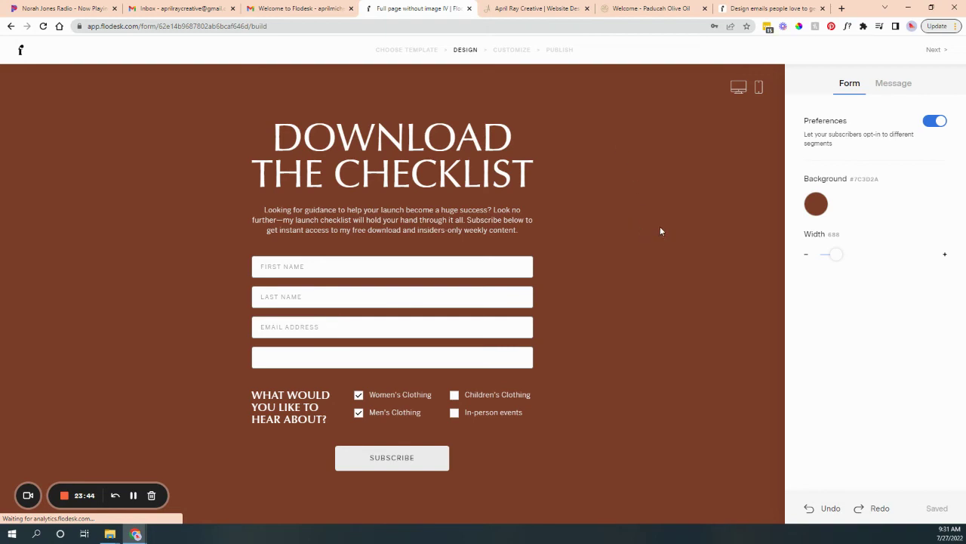
# Preview the minimal and friendly thank-you messages, then choose a Custom success message.
pyautogui.click(899, 84)
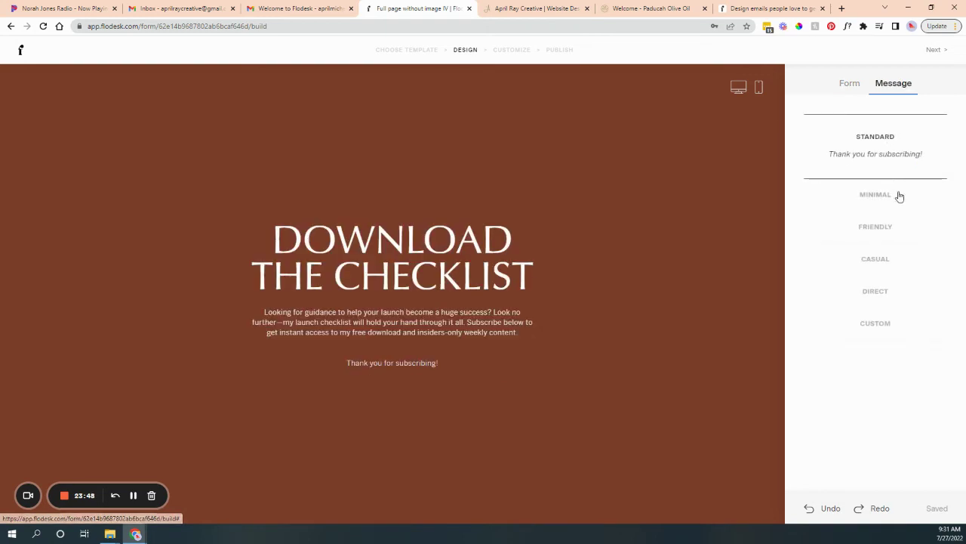
pyautogui.click(870, 198)
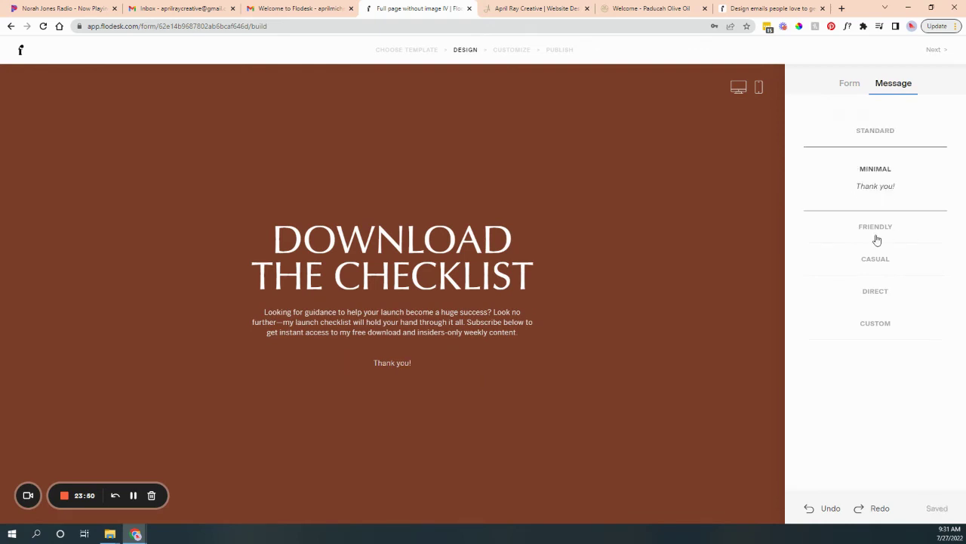
pyautogui.click(877, 226)
pyautogui.click(876, 336)
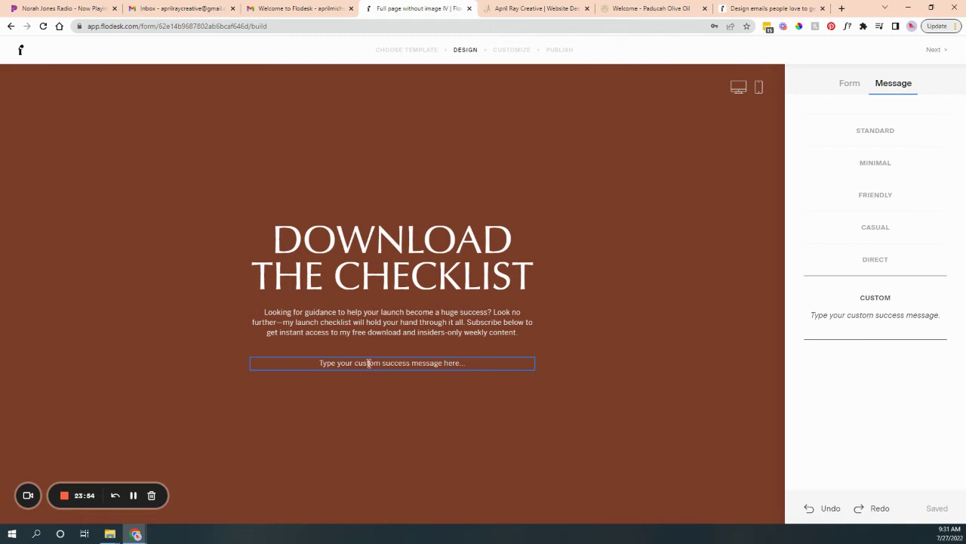
pyautogui.click(414, 333)
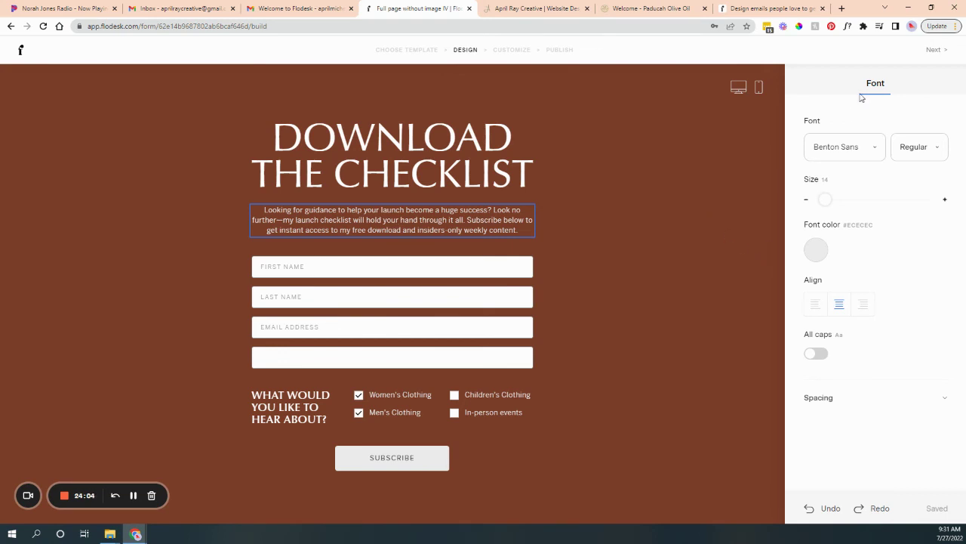
# Publish the 'Full page without image IV' form, copy its share link, and return to My forms.
pyautogui.click(936, 50)
pyautogui.click(922, 91)
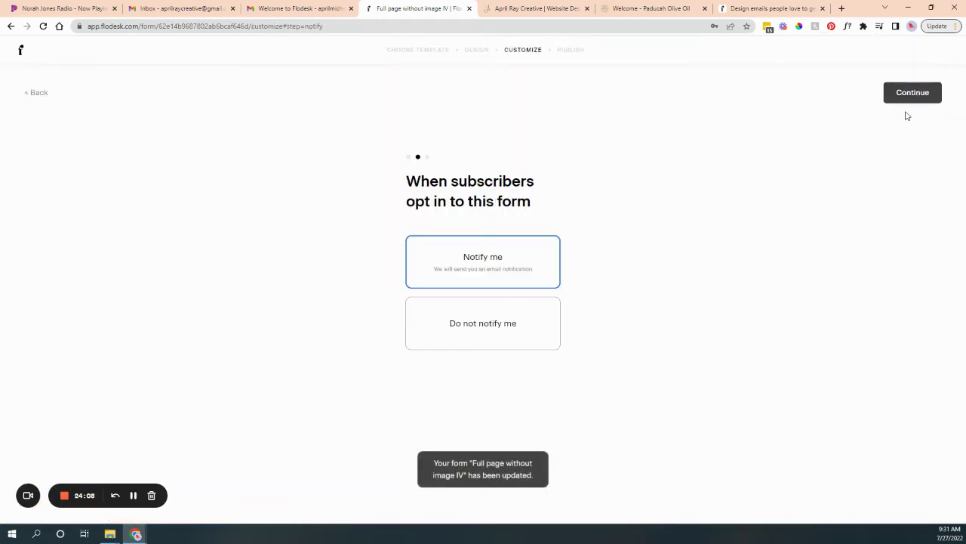
pyautogui.click(911, 98)
pyautogui.click(913, 98)
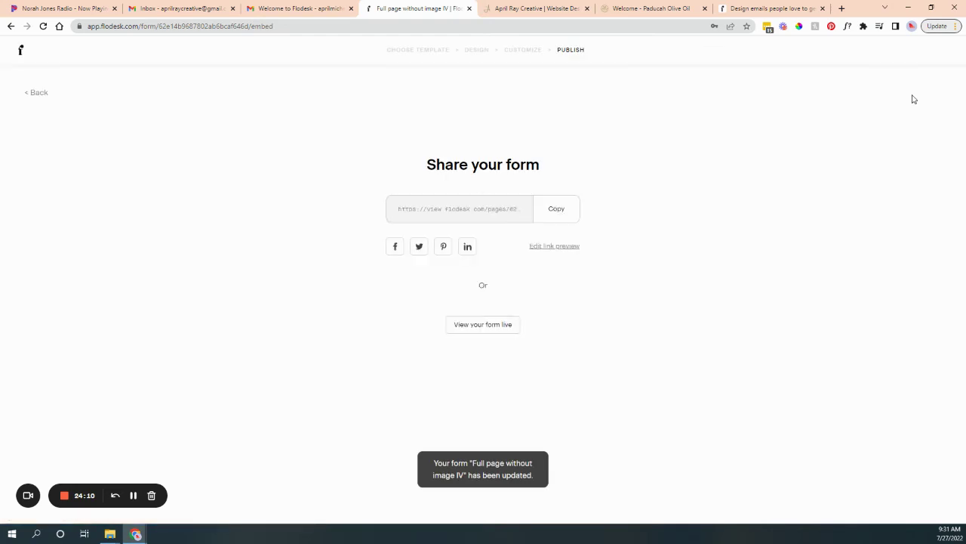
pyautogui.click(564, 222)
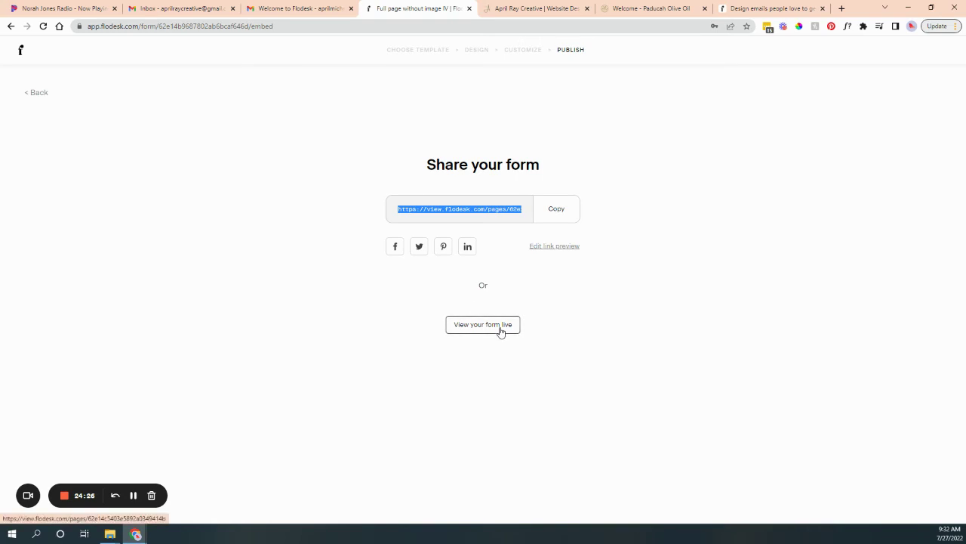
pyautogui.click(21, 49)
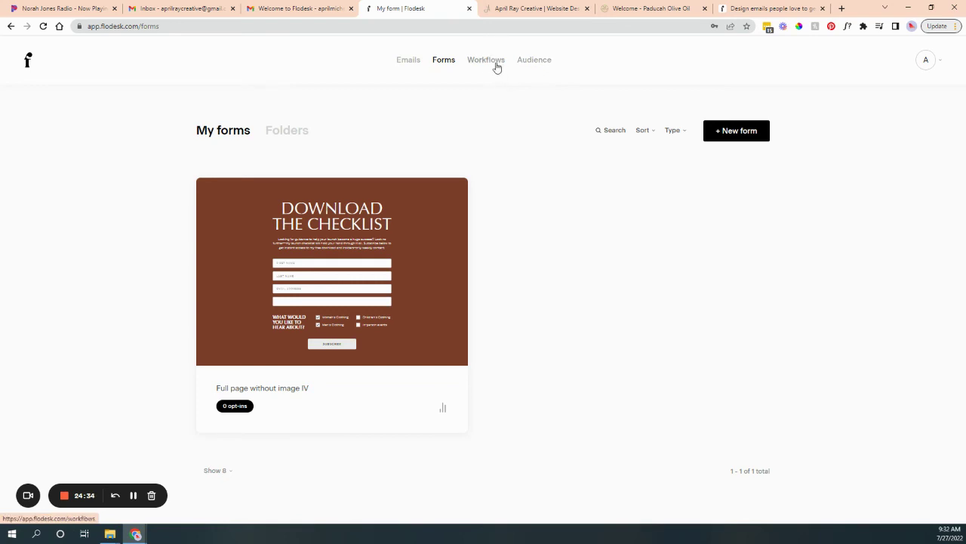
# Go to the My workflows page, which has no workflows yet.
pyautogui.click(496, 64)
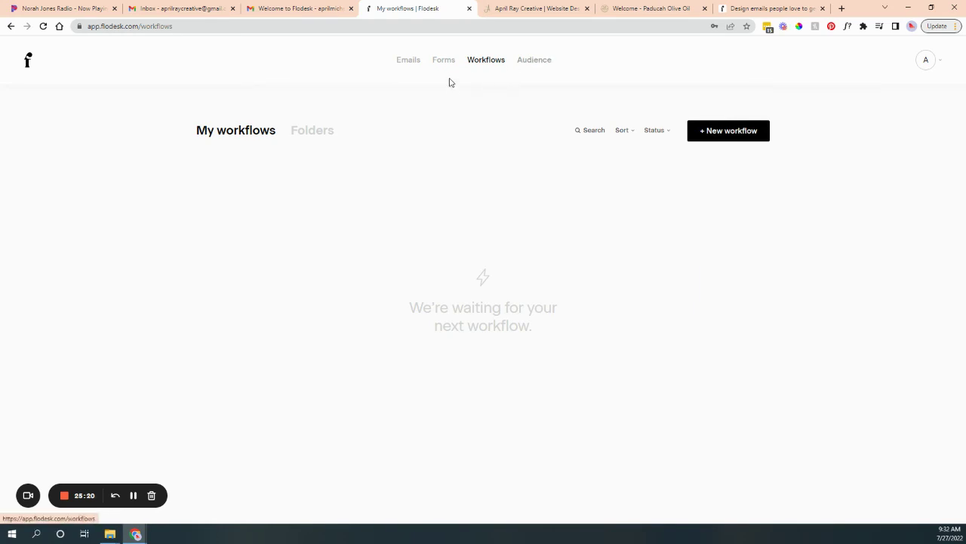
# Create a new workflow from the Lead Magnet Delivery template.
pyautogui.click(762, 131)
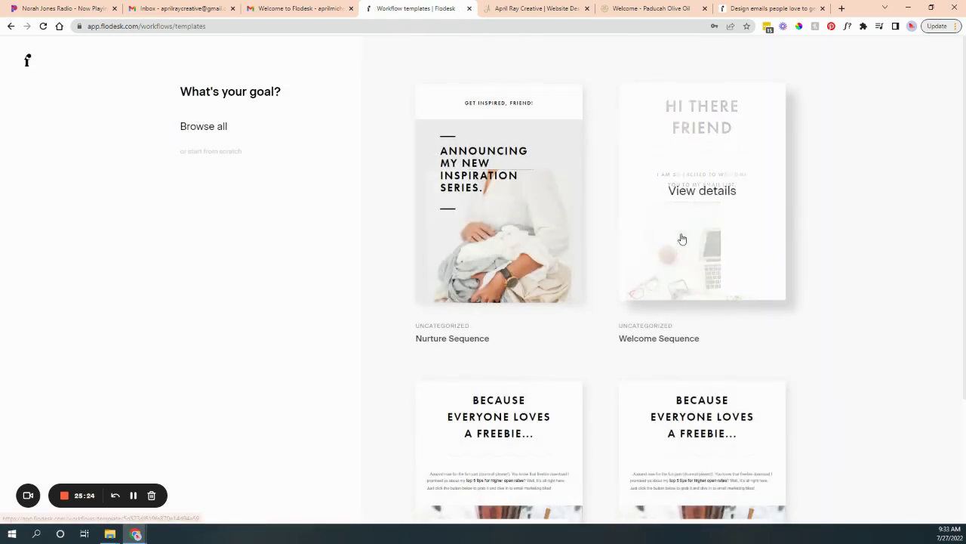
pyautogui.scroll(-2, 682, 237)
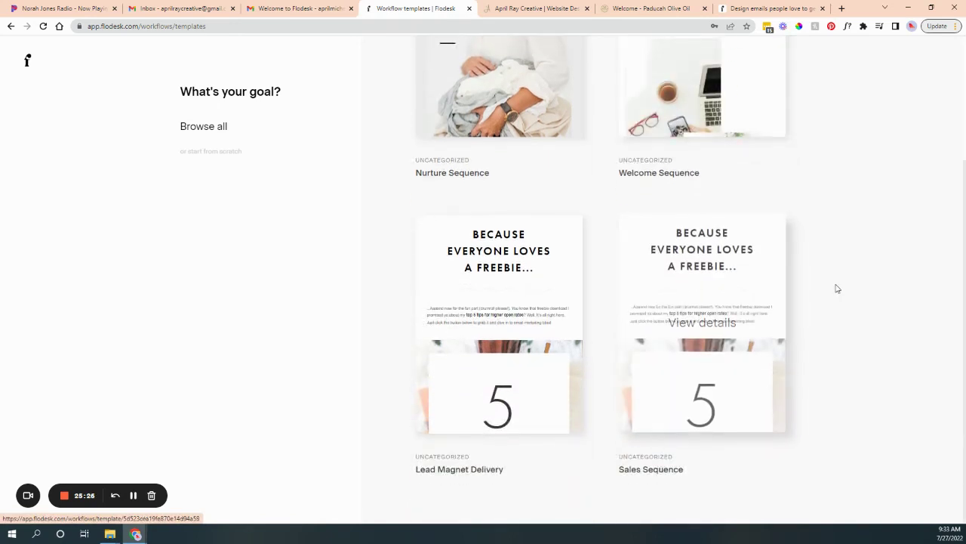
pyautogui.click(504, 328)
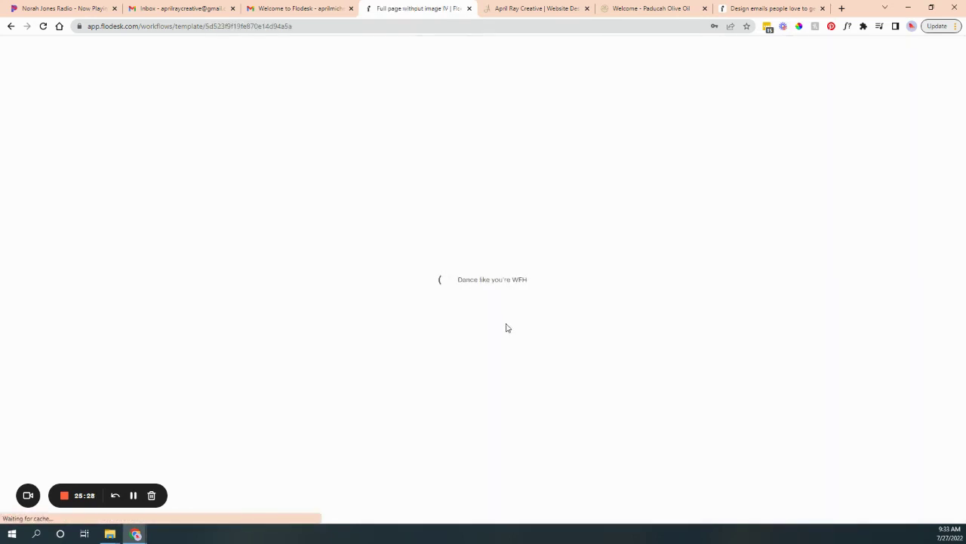
pyautogui.click(575, 363)
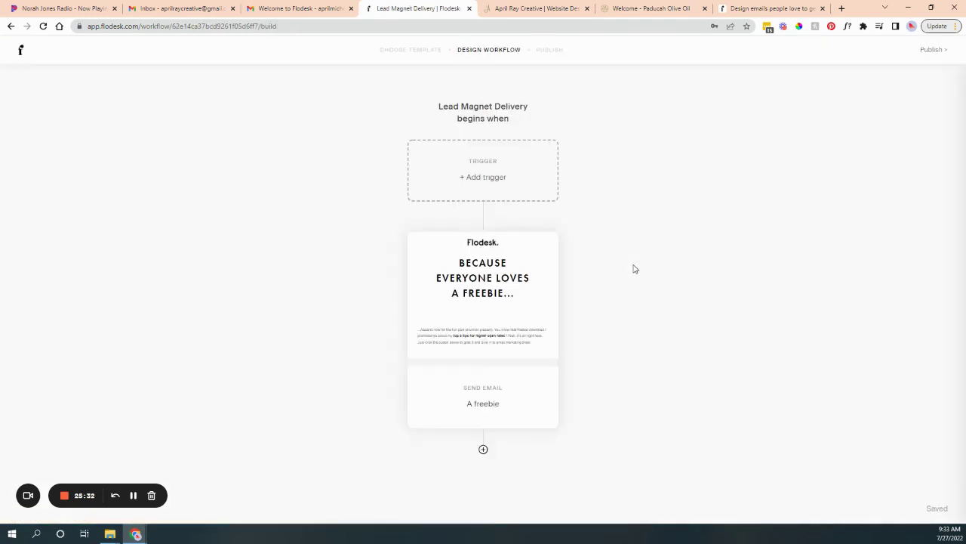
# Set the trigger to 'A subscriber is added to segment(s)' with the Form from Web segment.
pyautogui.click(517, 161)
pyautogui.click(868, 177)
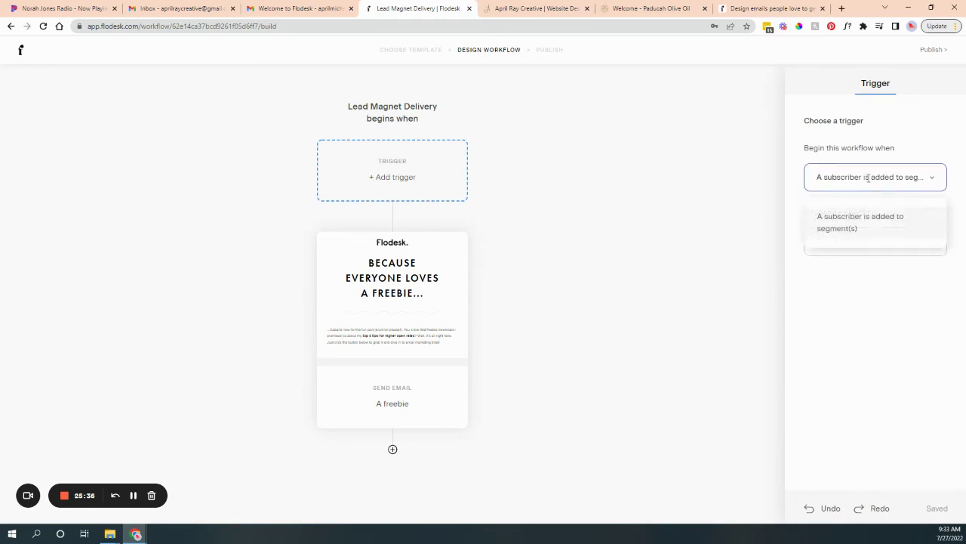
pyautogui.click(864, 241)
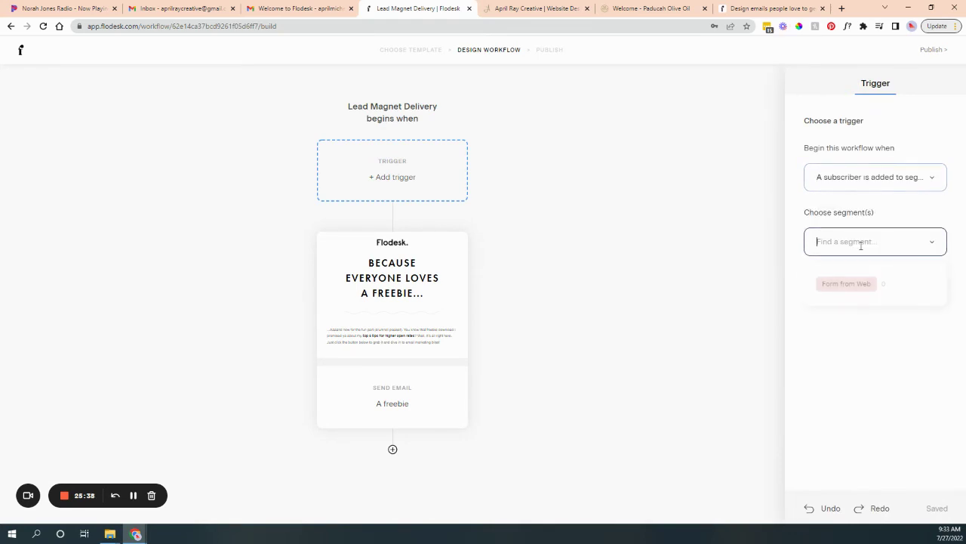
pyautogui.click(855, 288)
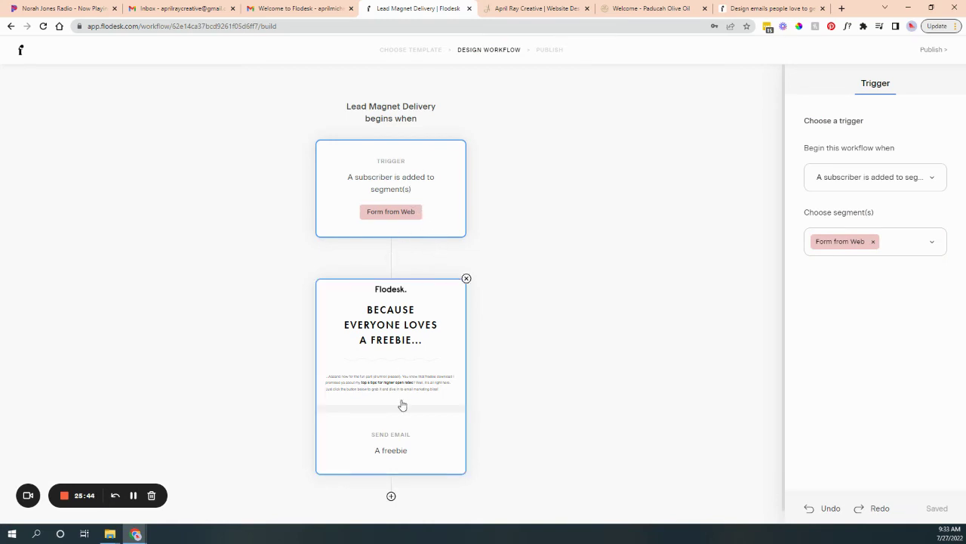
pyautogui.scroll(-1, 401, 401)
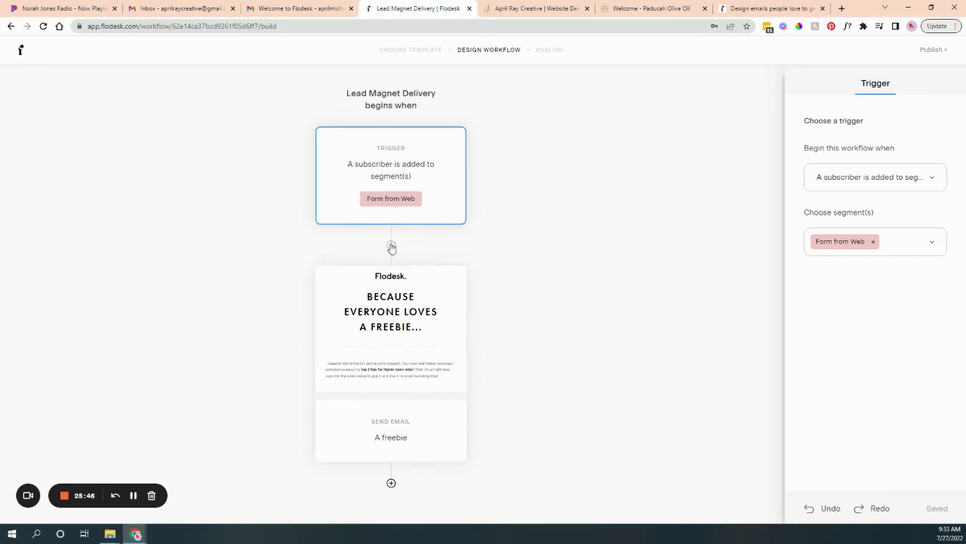
pyautogui.click(399, 315)
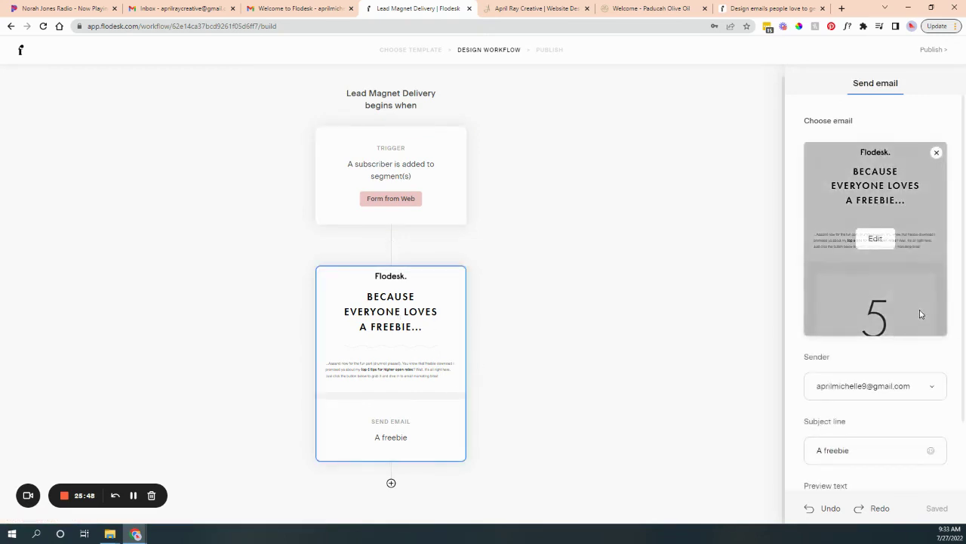
# Open the 'A freebie' email, switch it to new Layouts, look through it, then finish.
pyautogui.moveTo(875, 249)
pyautogui.scroll(-1, 854, 271)
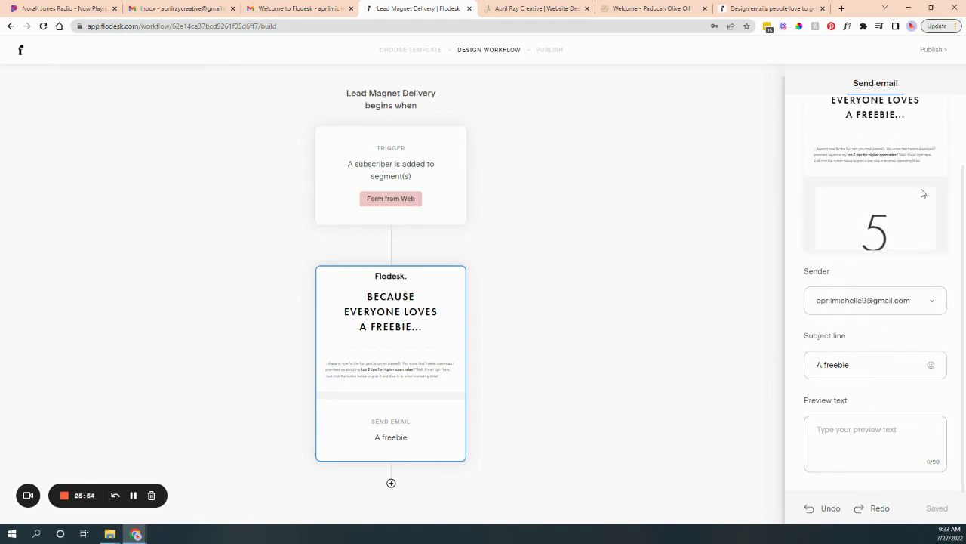
pyautogui.click(888, 157)
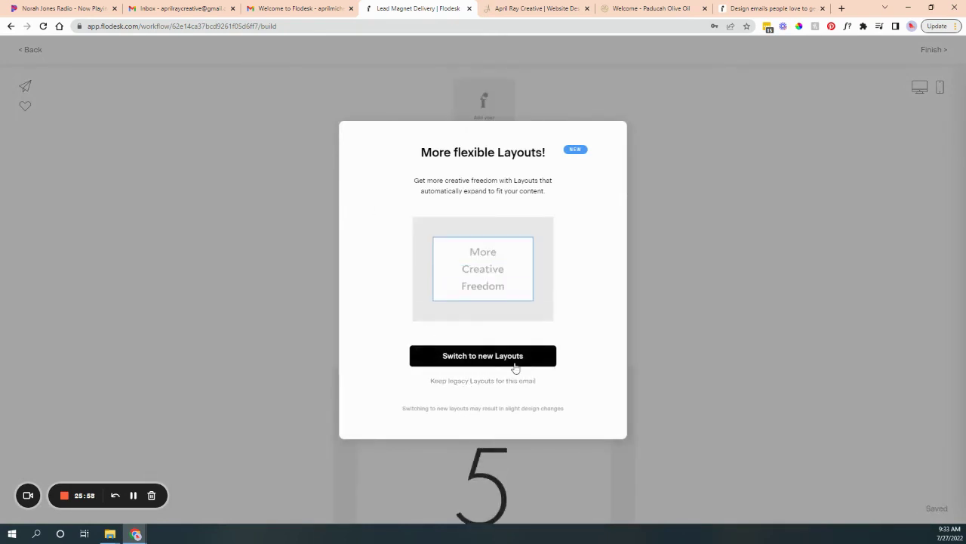
pyautogui.click(641, 218)
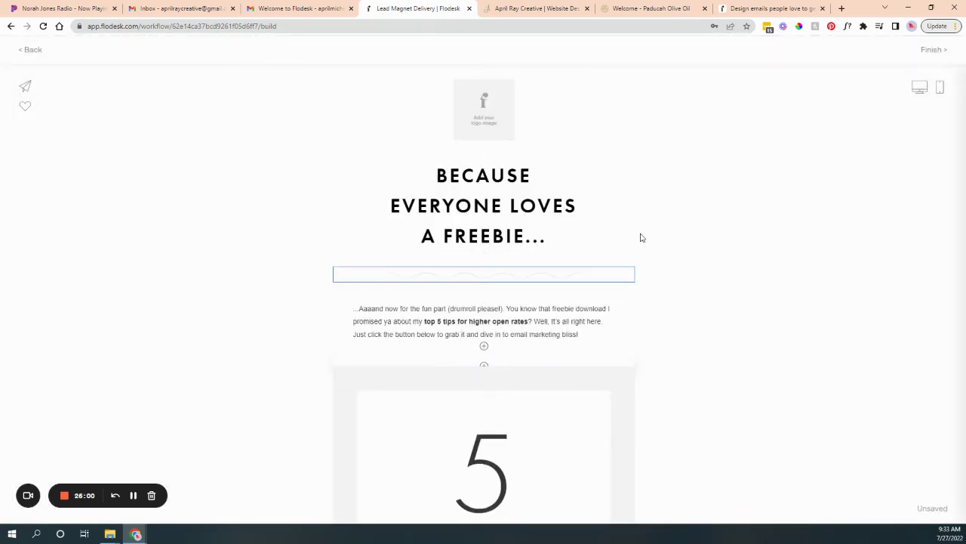
pyautogui.scroll(-2, 717, 363)
pyautogui.scroll(-8, 716, 363)
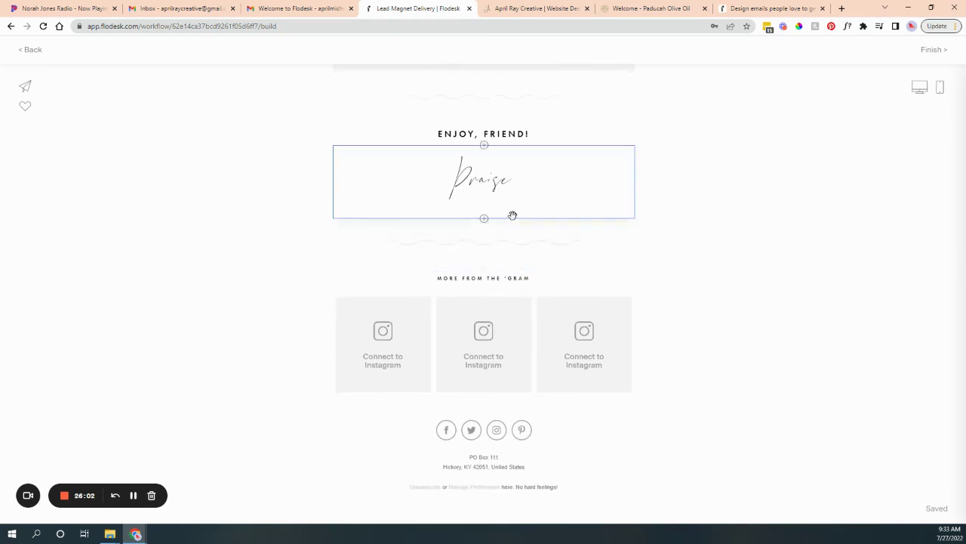
pyautogui.click(518, 216)
pyautogui.scroll(4, 693, 308)
pyautogui.scroll(6, 692, 308)
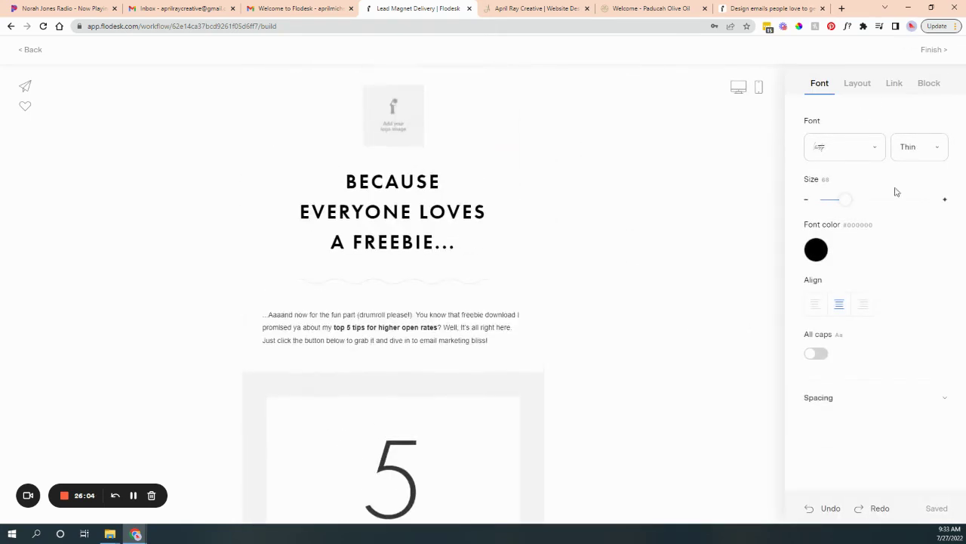
pyautogui.click(35, 50)
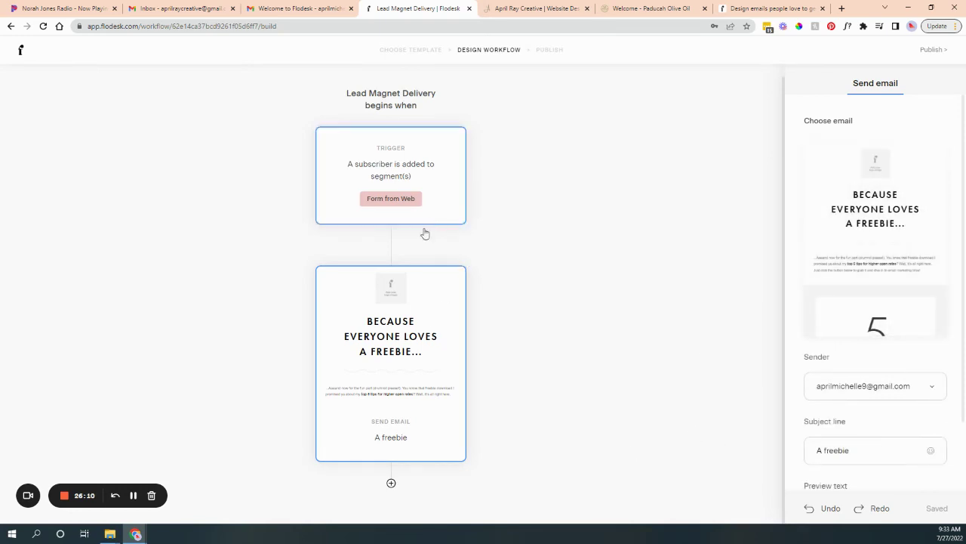
# Add a 1-day time delay and a second send-email step after the freebie email.
pyautogui.click(391, 483)
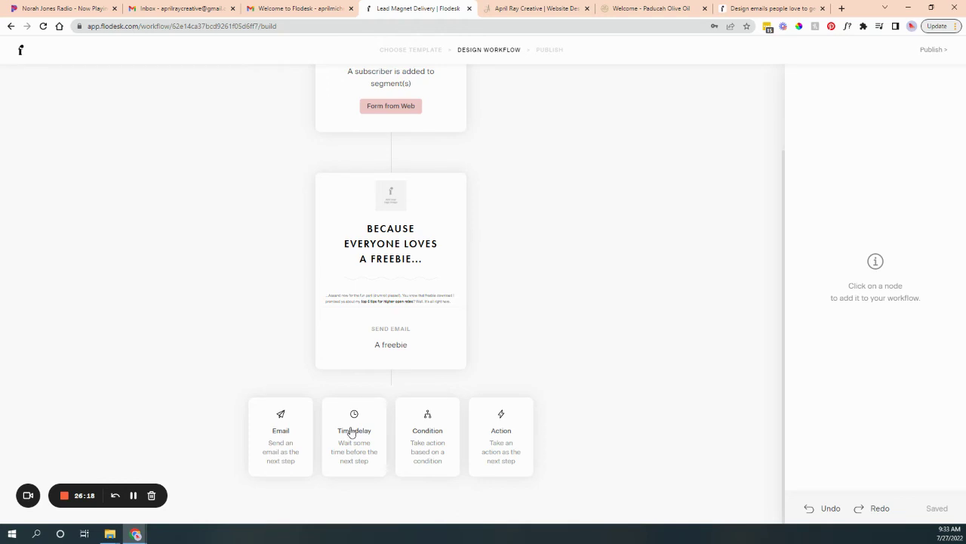
pyautogui.click(351, 432)
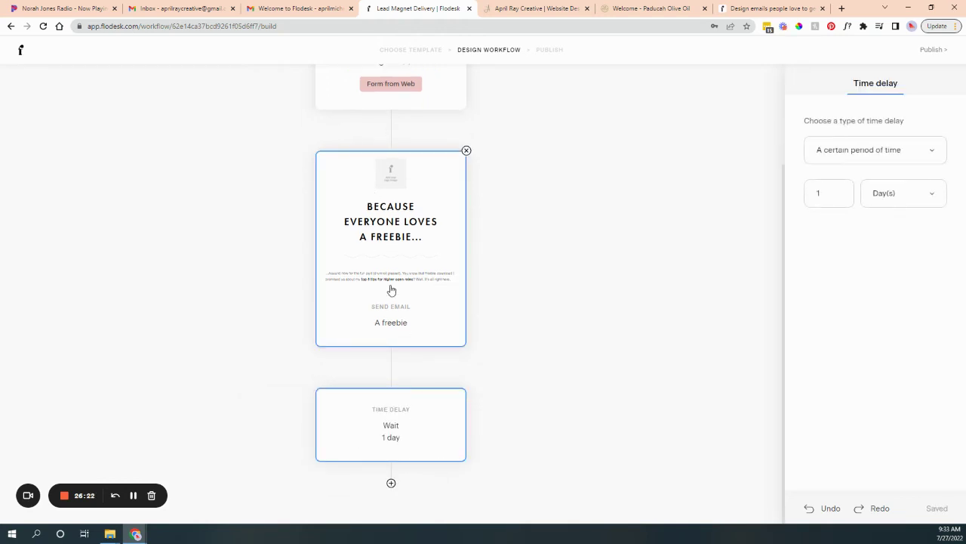
pyautogui.click(391, 484)
pyautogui.click(283, 446)
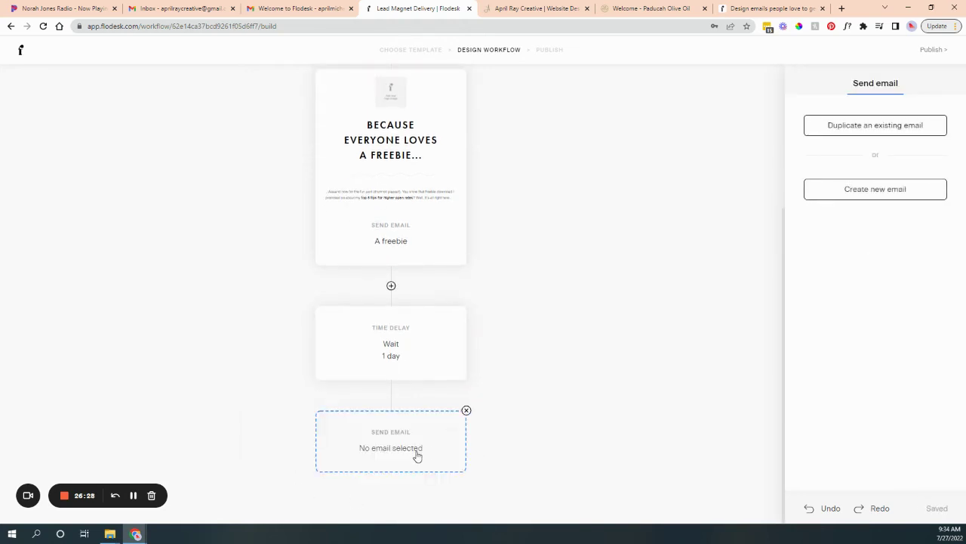
# Start a new email for that step but close the template chooser without choosing one.
pyautogui.click(902, 191)
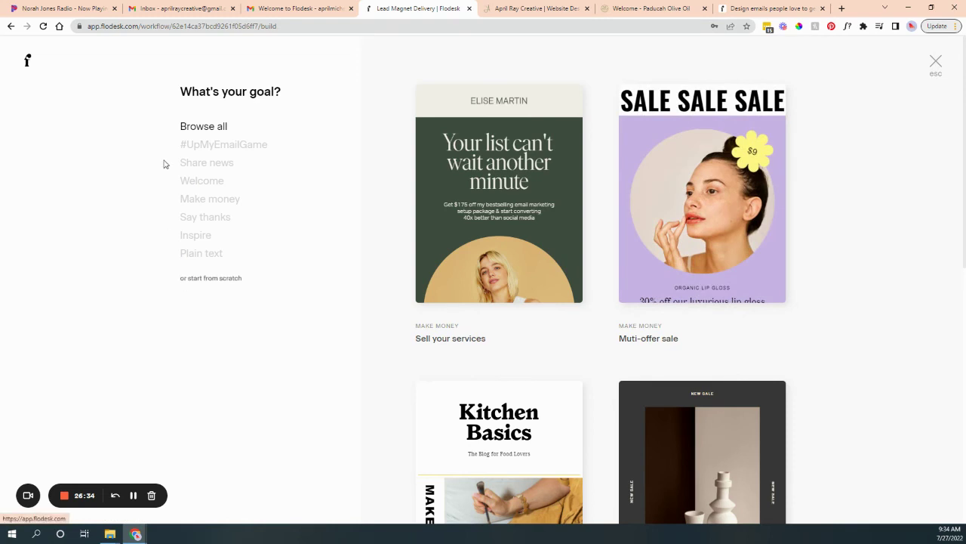
pyautogui.click(937, 60)
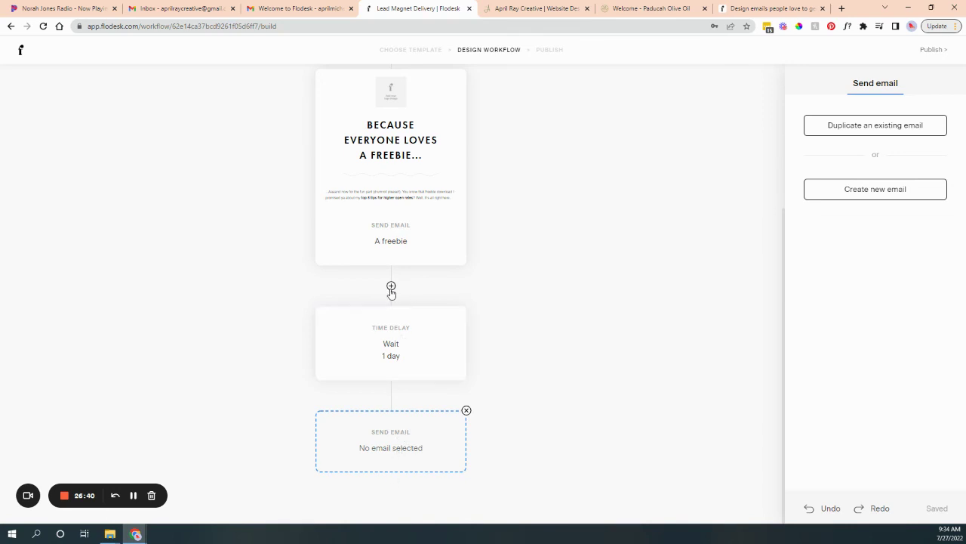
pyautogui.click(391, 285)
# Insert a 'Subscriber opened workflow email' condition after the freebie email, keeping the wait on Yes.
pyautogui.click(431, 313)
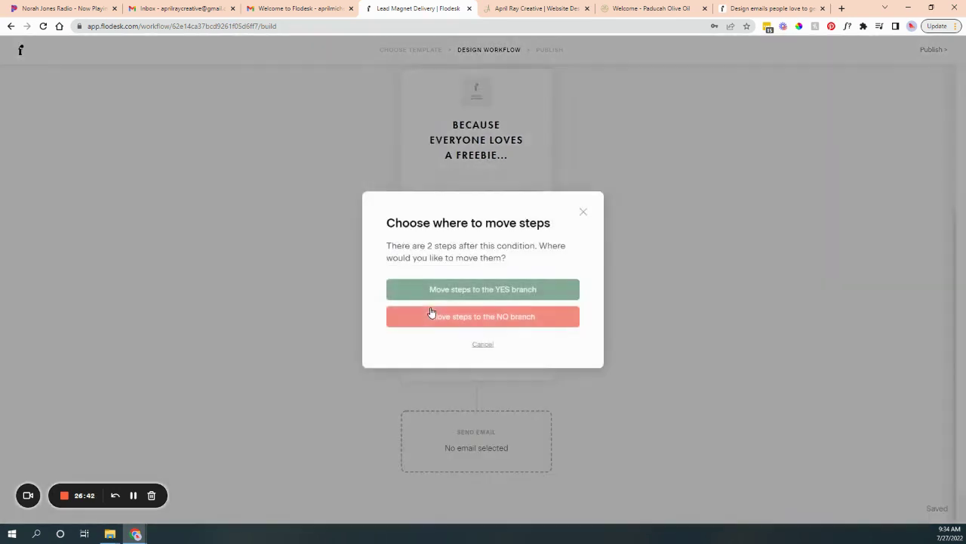
pyautogui.click(547, 290)
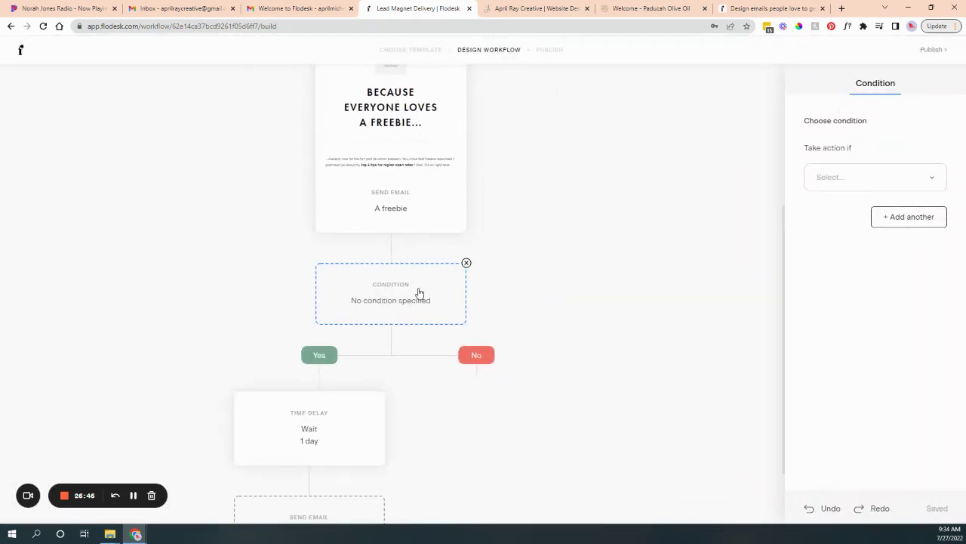
pyautogui.click(855, 177)
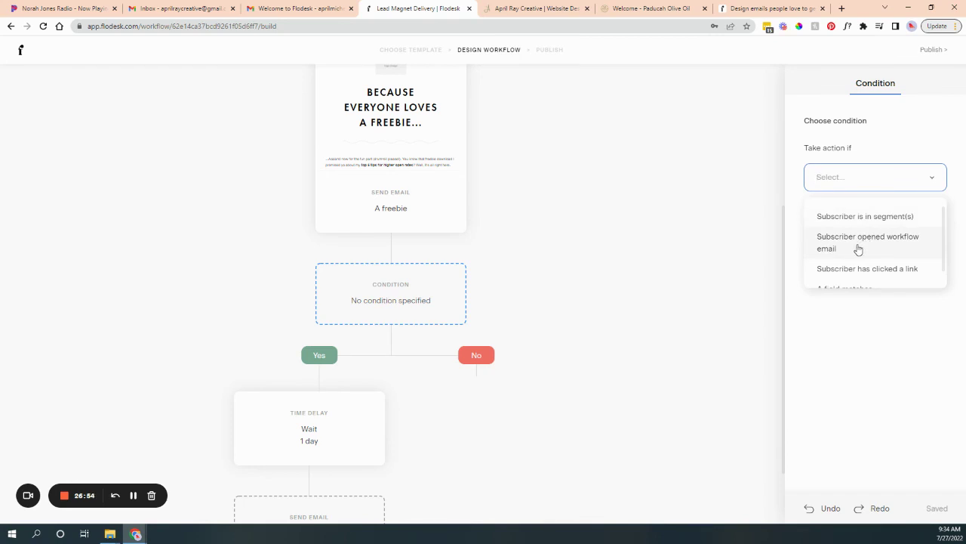
pyautogui.click(857, 243)
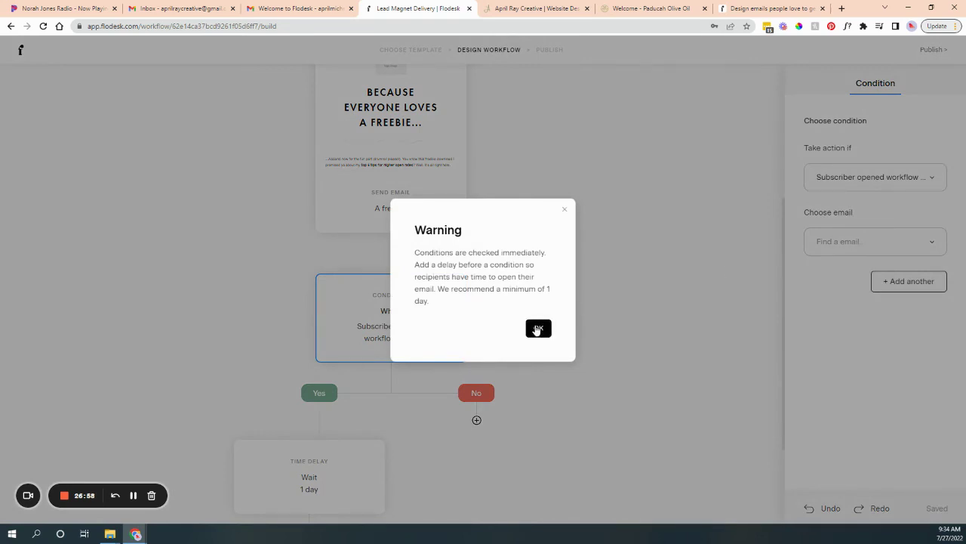
pyautogui.click(538, 329)
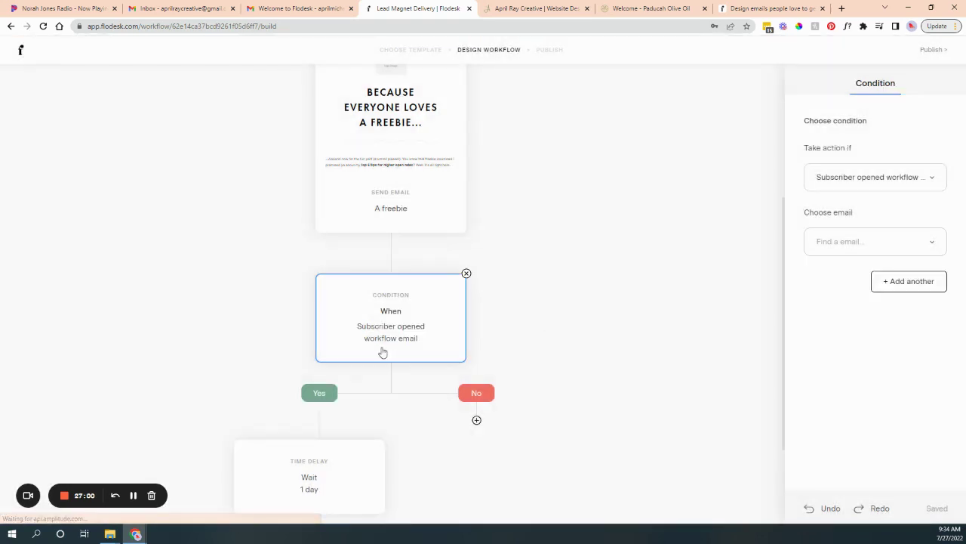
pyautogui.scroll(-2, 318, 426)
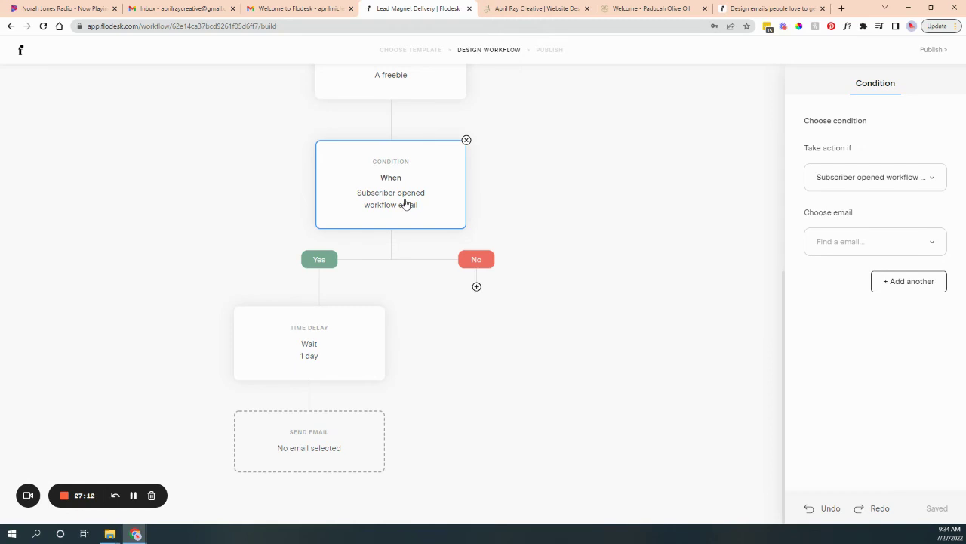
pyautogui.click(476, 286)
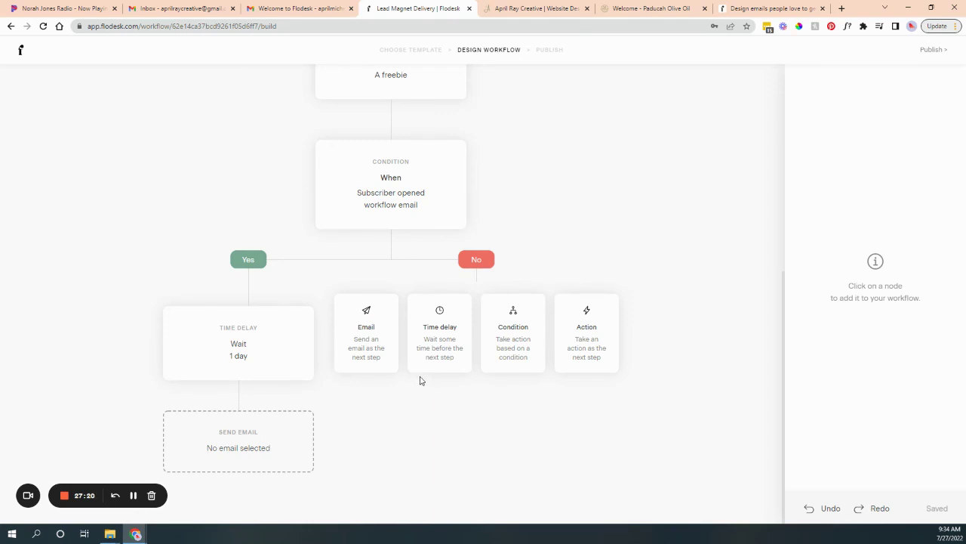
# Make the No-branch step an Action node, leaving its action unselected.
pyautogui.click(607, 364)
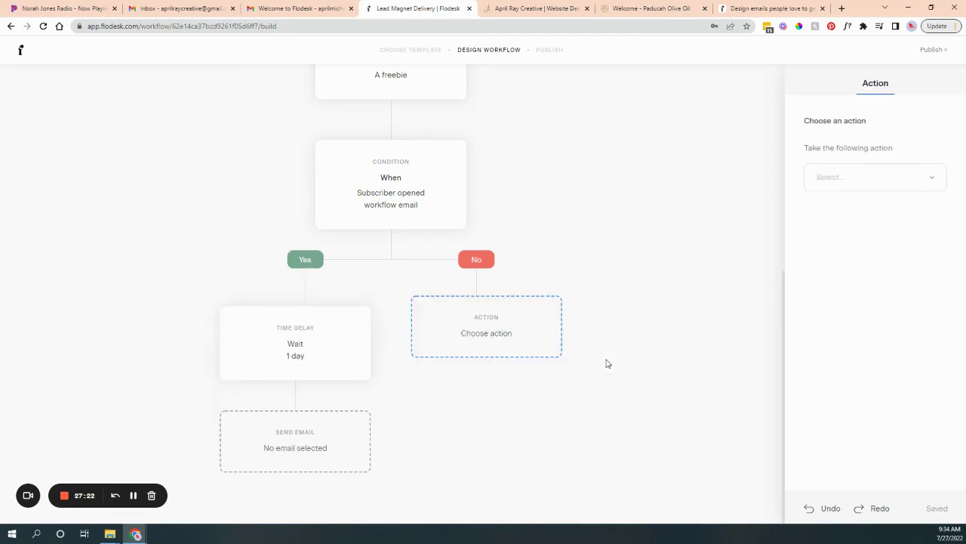
pyautogui.click(894, 176)
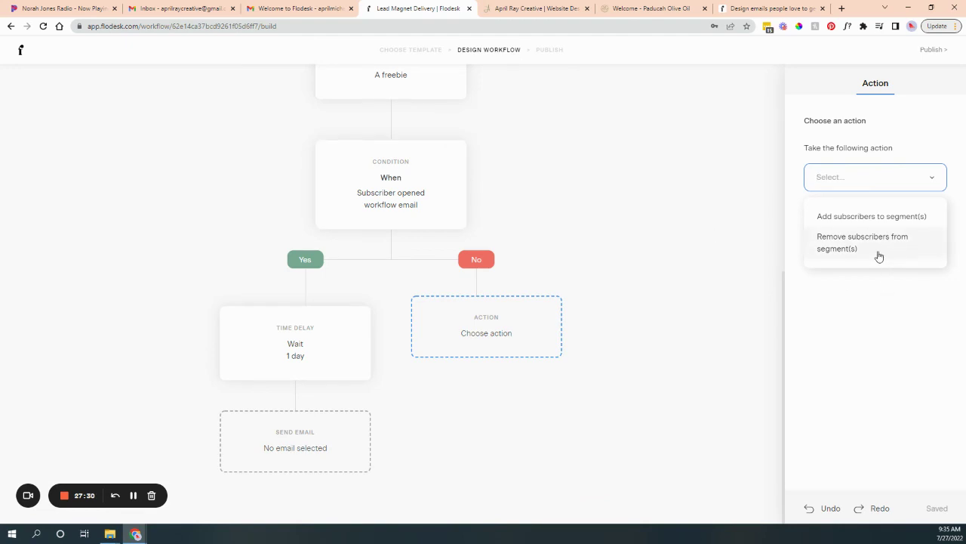
pyautogui.click(613, 302)
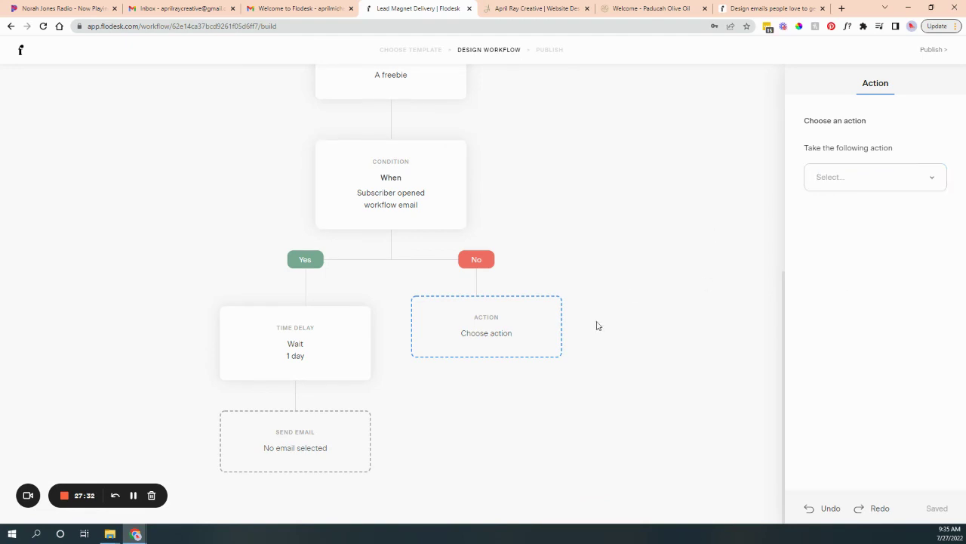
pyautogui.scroll(5, 594, 419)
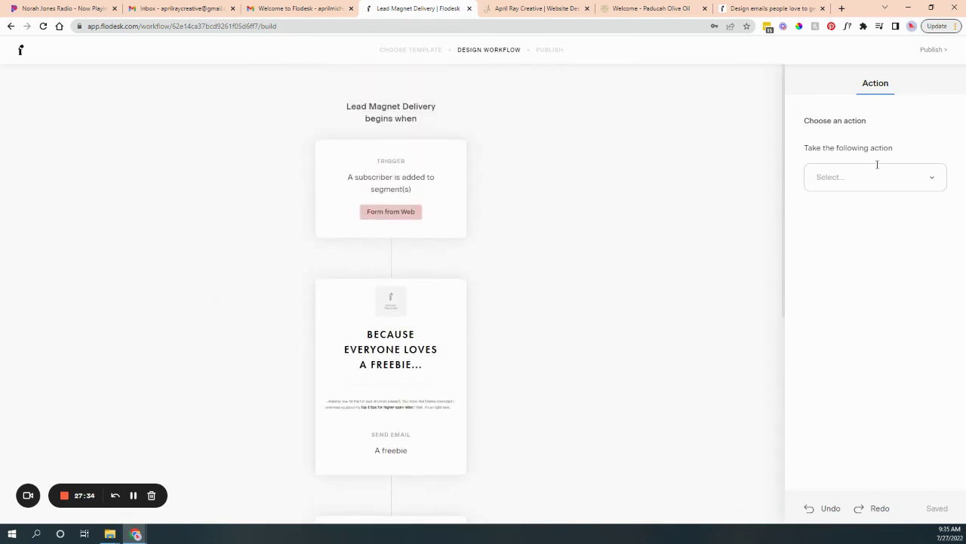
# Delete the empty send-email step and the 1-day wait step.
pyautogui.click(925, 57)
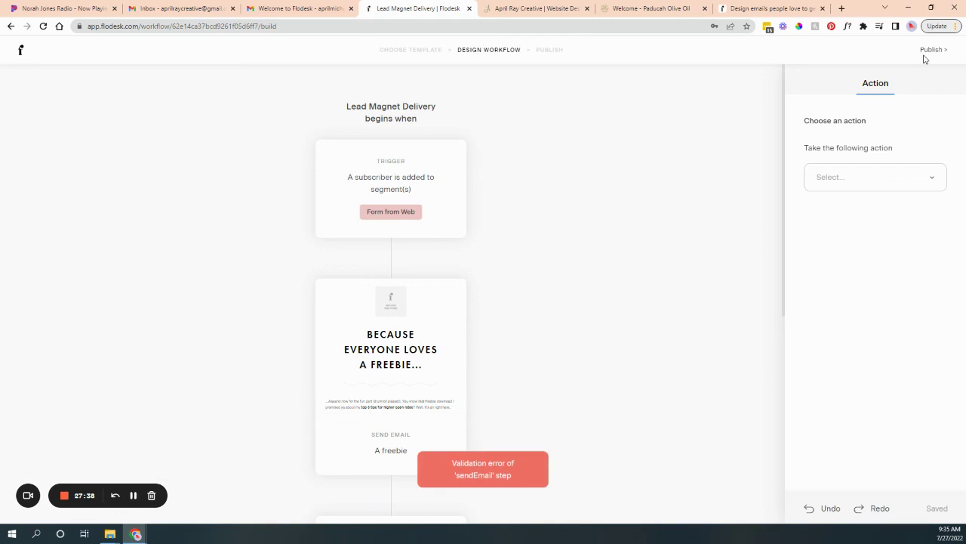
pyautogui.scroll(-5, 448, 309)
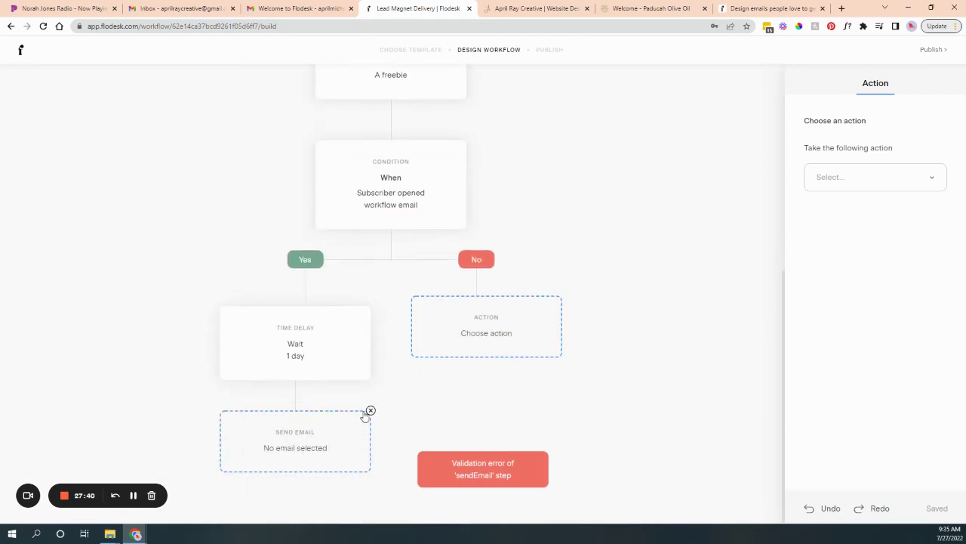
pyautogui.click(369, 411)
pyautogui.click(553, 308)
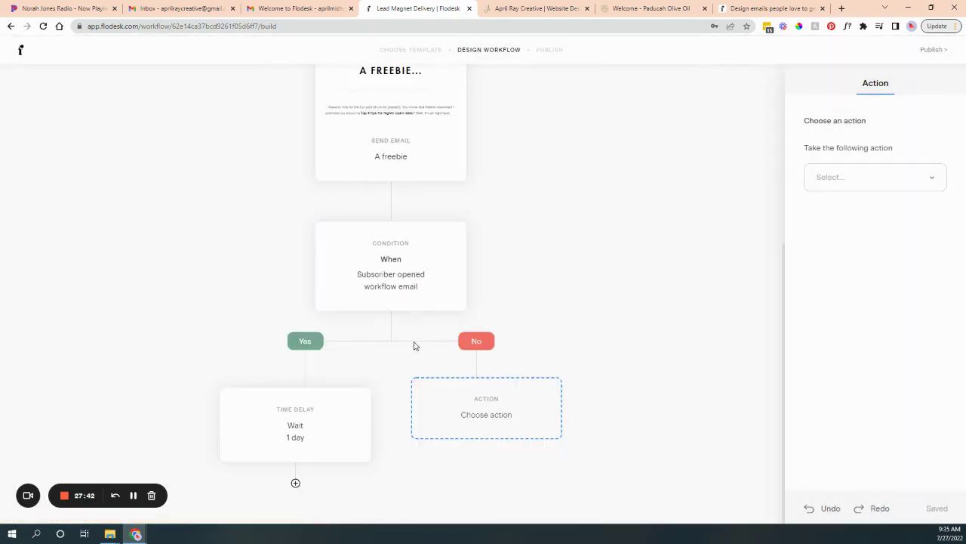
pyautogui.click(370, 393)
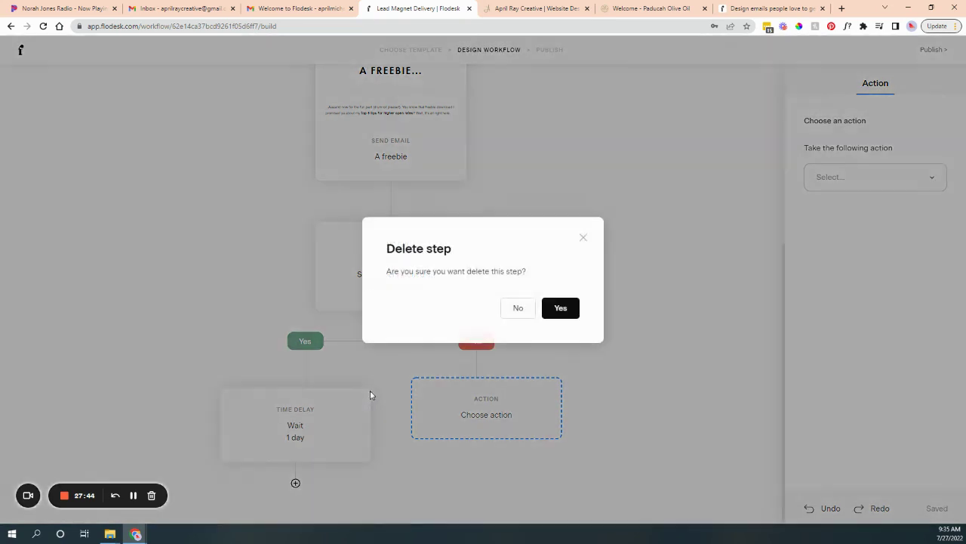
pyautogui.click(559, 309)
# Delete the condition and action steps, then go to the Publish page.
pyautogui.click(465, 256)
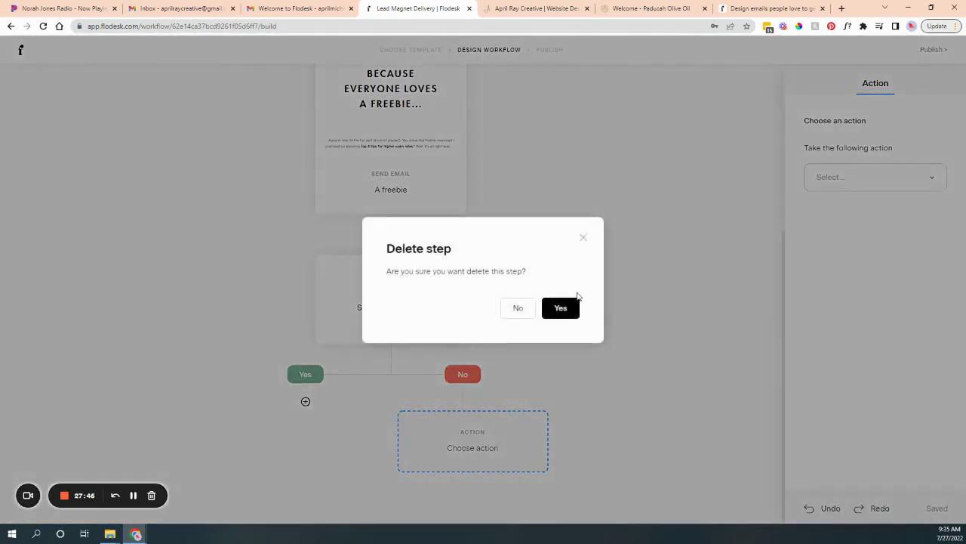
pyautogui.click(572, 305)
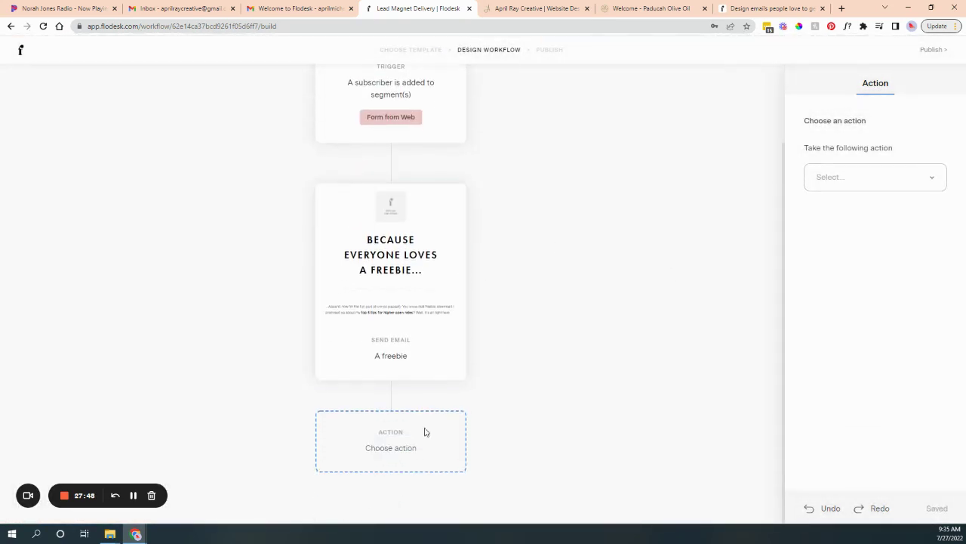
pyautogui.click(466, 410)
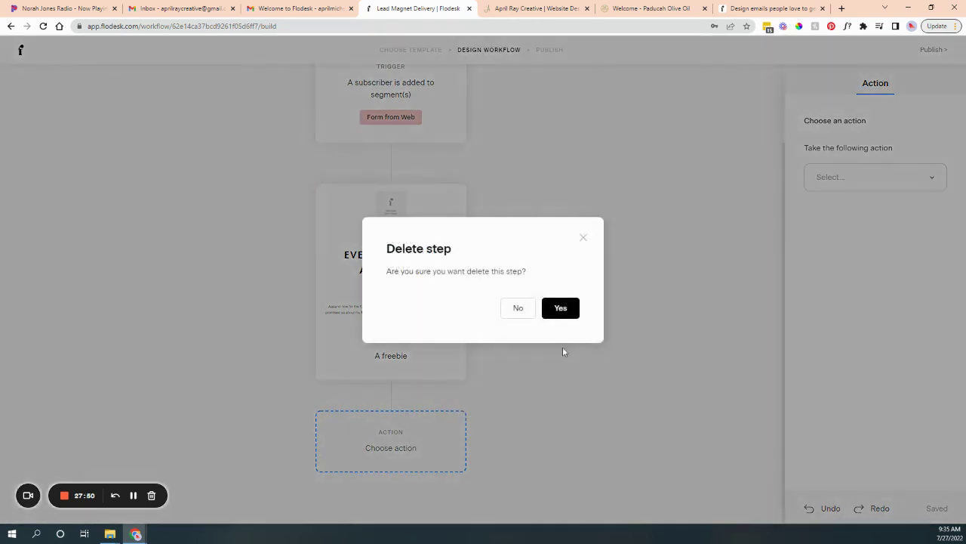
pyautogui.click(572, 309)
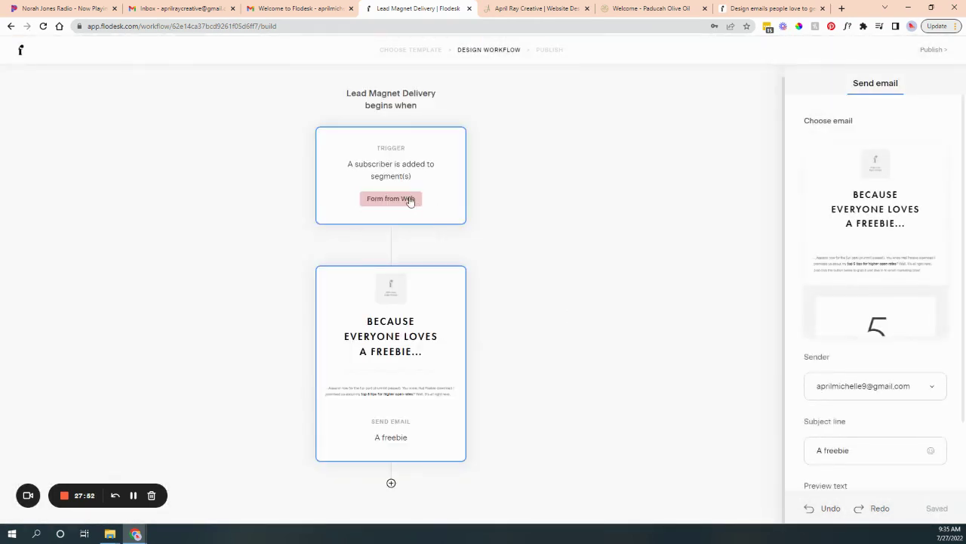
pyautogui.click(930, 51)
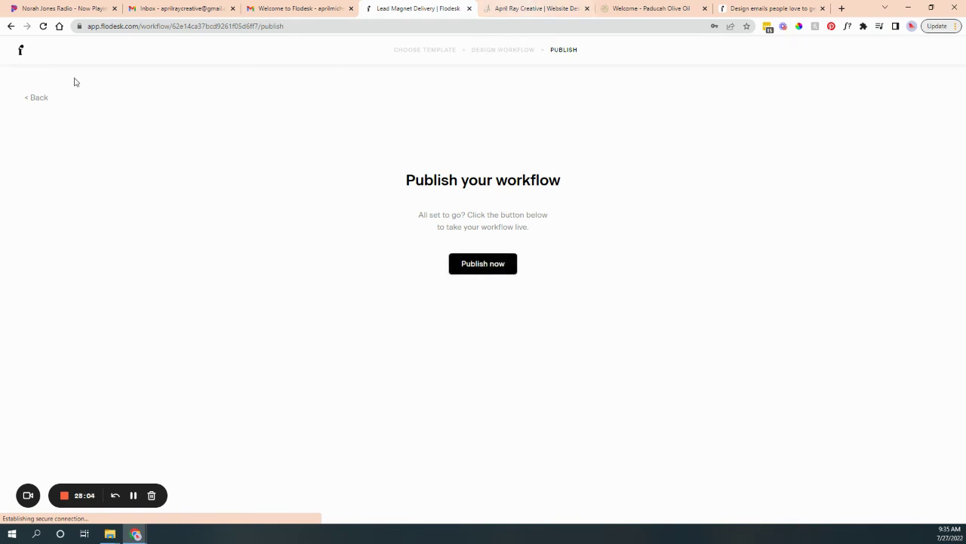
# Return to the builder, check the freebie email and dismiss the new-step choices.
pyautogui.click(46, 99)
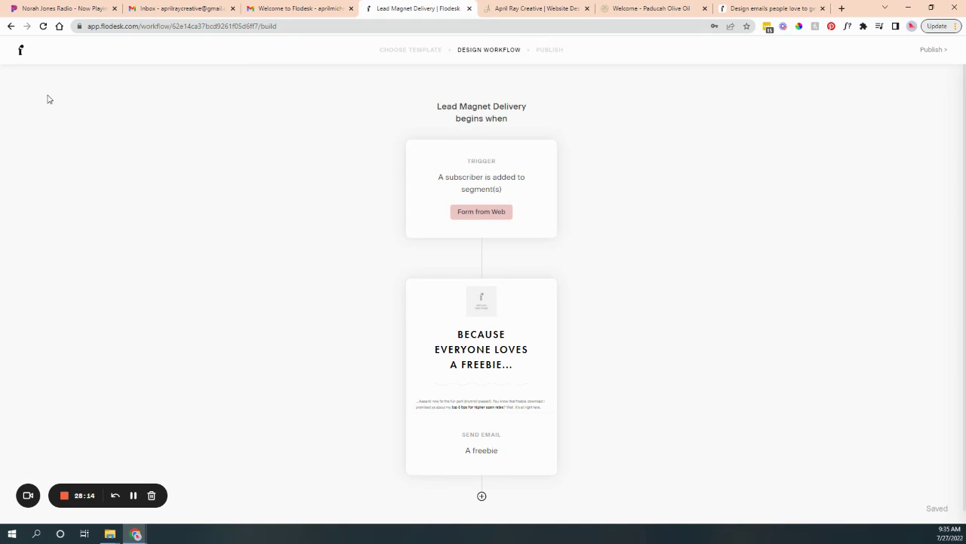
pyautogui.moveTo(540, 274)
pyautogui.click(533, 368)
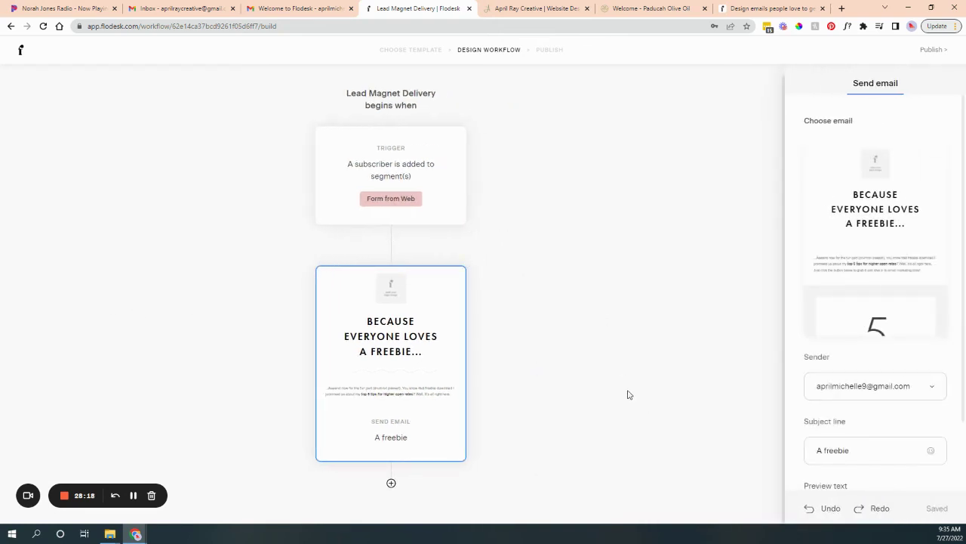
pyautogui.click(391, 483)
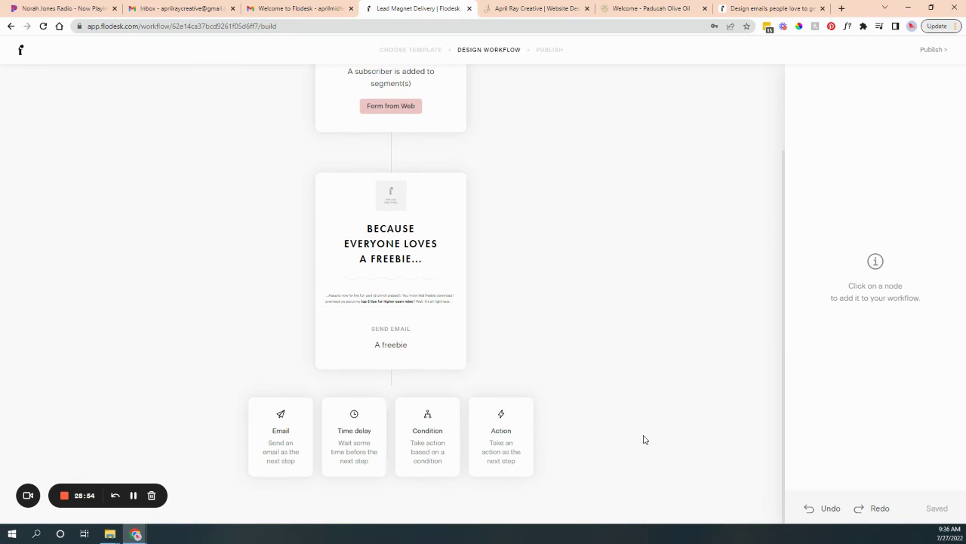
pyautogui.click(601, 387)
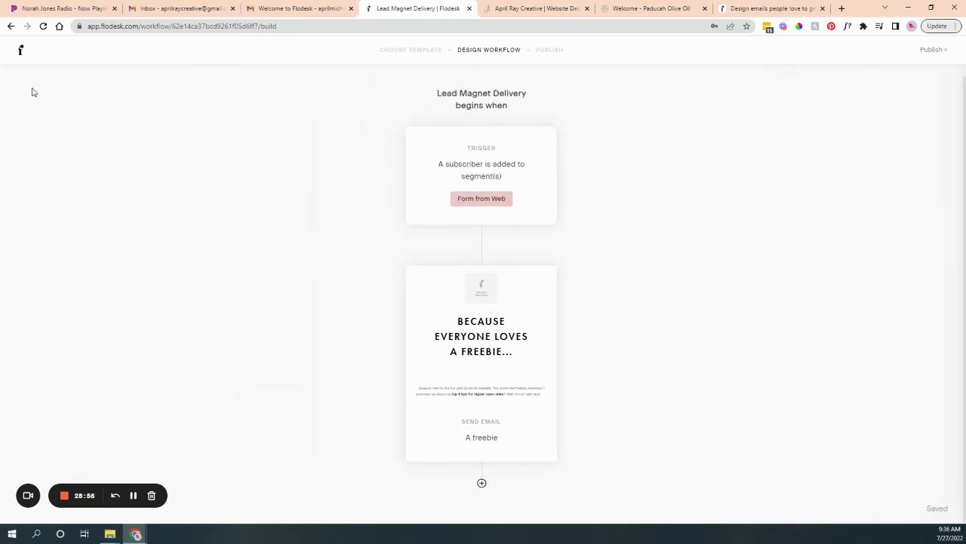
# Rename the Lead Magnet Delivery workflow to 'Workflow'.
pyautogui.click(20, 58)
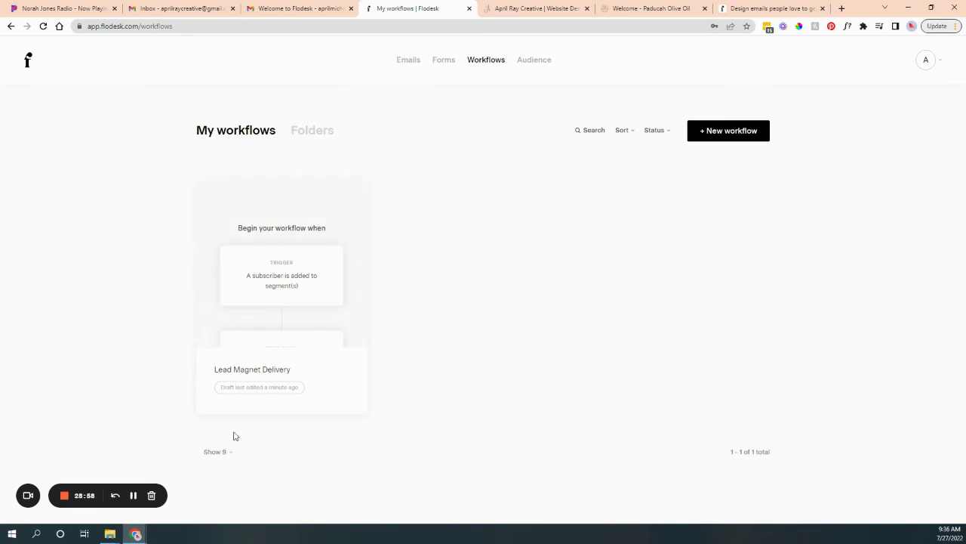
pyautogui.doubleClick(275, 368)
pyautogui.click(273, 368)
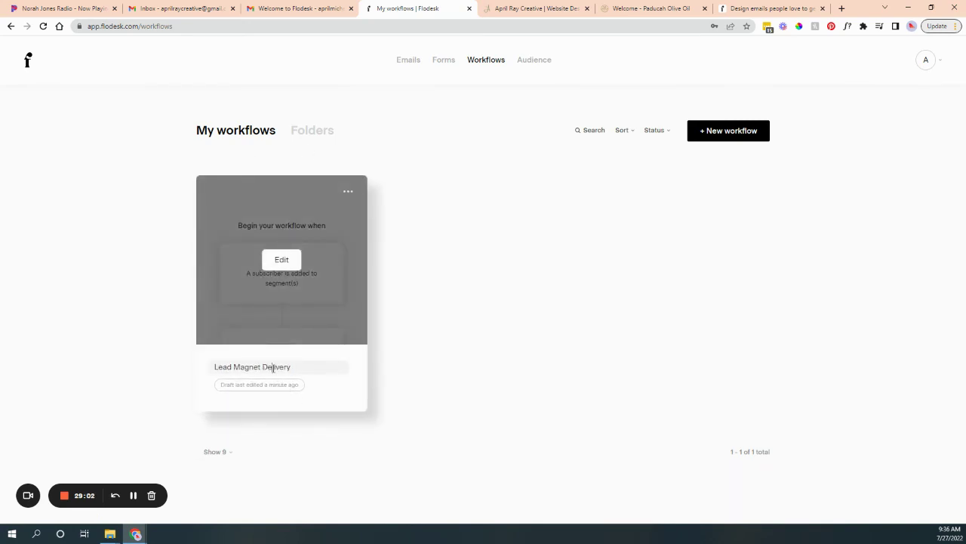
pyautogui.tripleClick(273, 367)
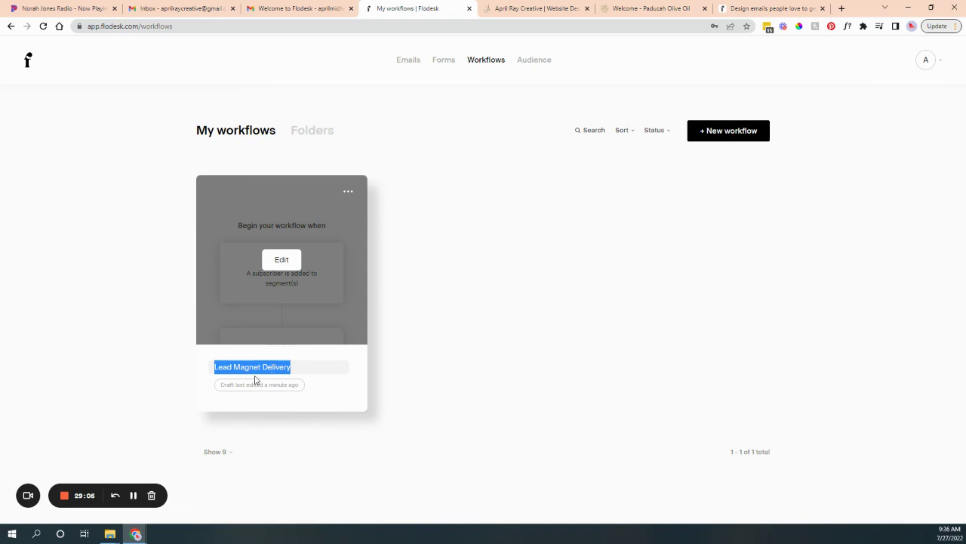
pyautogui.write('Workflow')
pyautogui.click(512, 309)
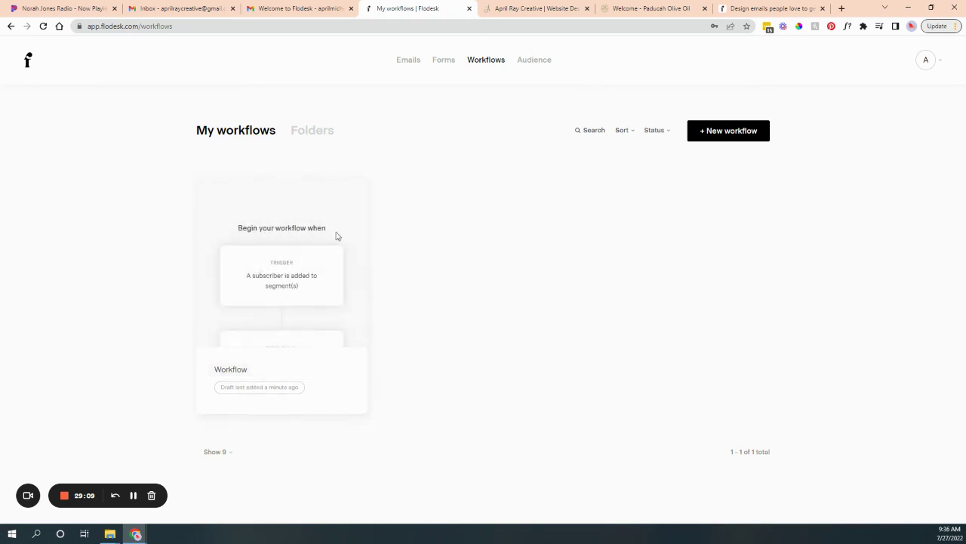
# Reopen the workflow in the builder, then return to My workflows.
pyautogui.click(297, 266)
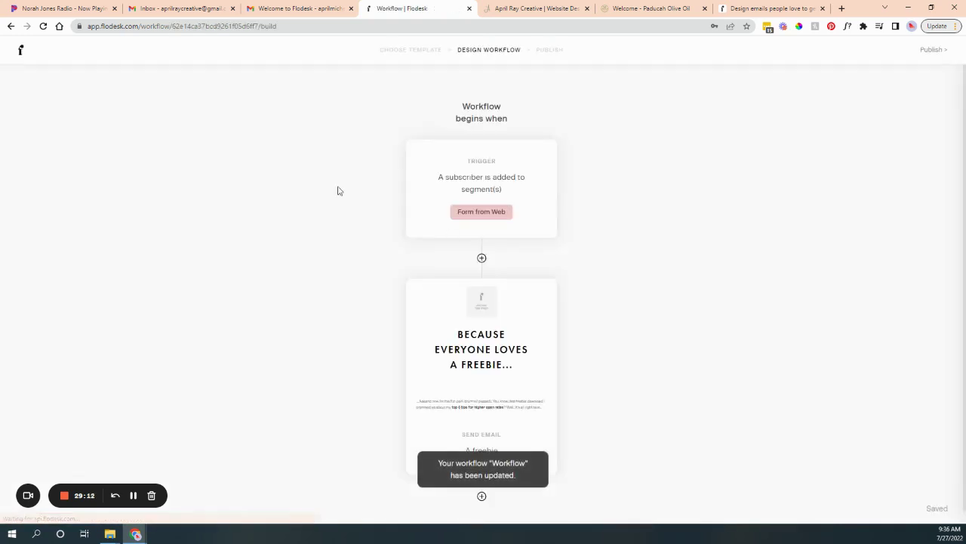
pyautogui.scroll(-1, 499, 426)
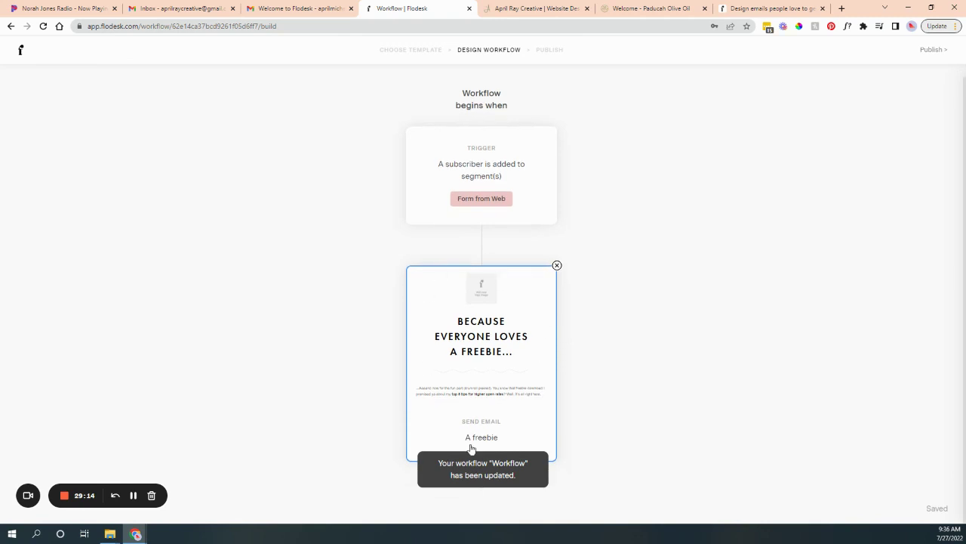
pyautogui.click(20, 51)
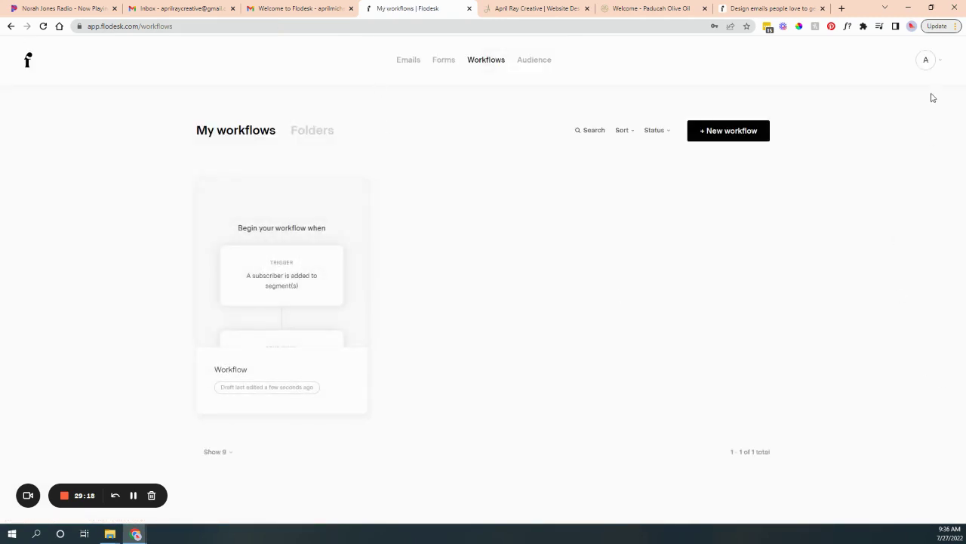
# Sign out and log in with another saved account's credentials from Chrome's password list.
pyautogui.click(940, 60)
pyautogui.click(891, 320)
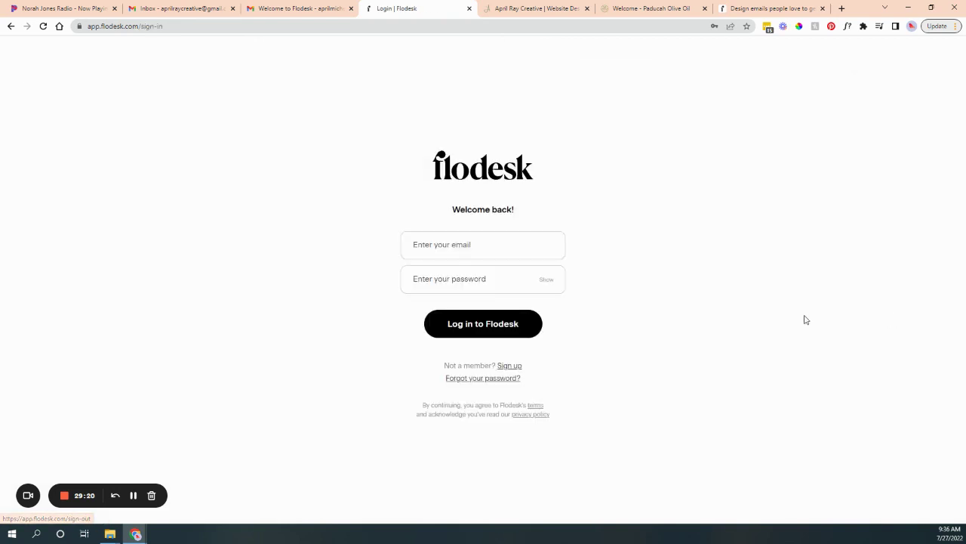
pyautogui.click(479, 325)
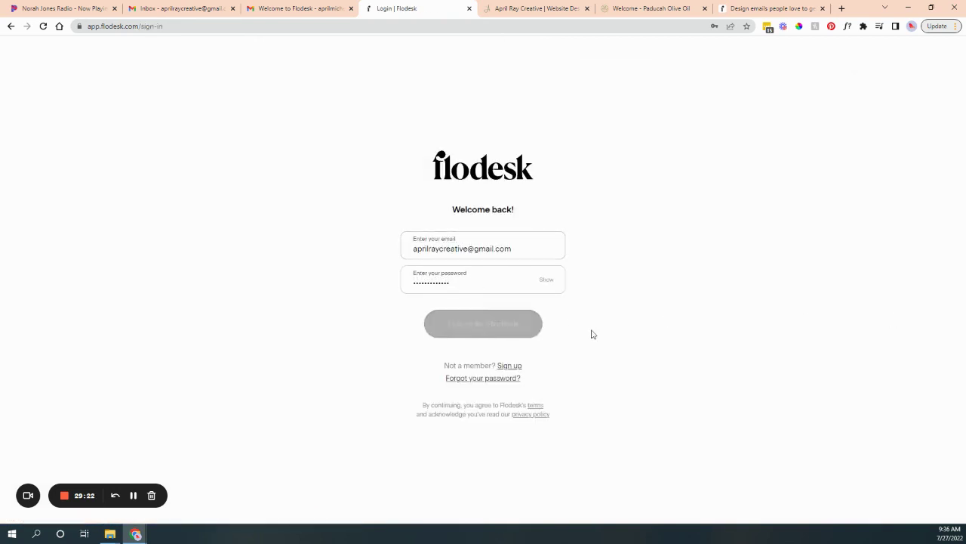
pyautogui.click(530, 253)
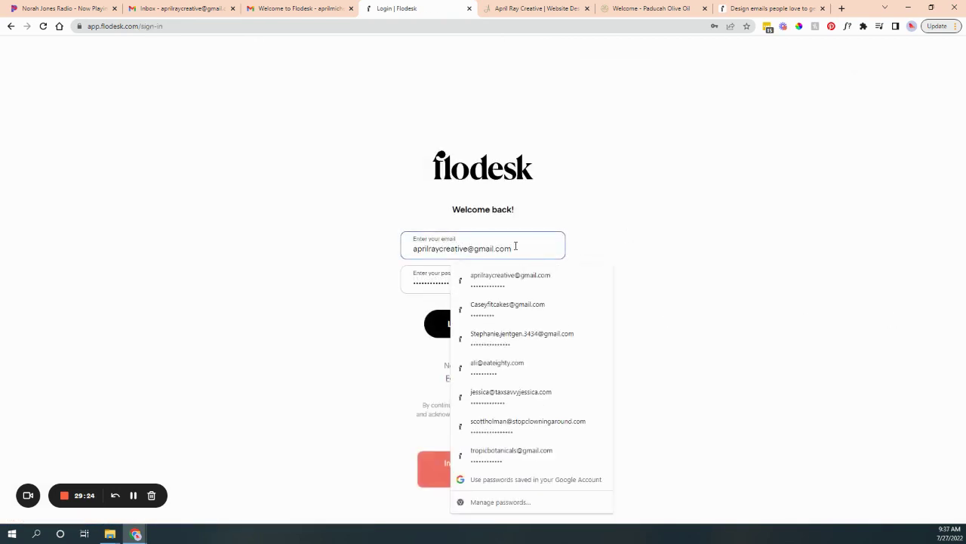
pyautogui.tripleClick(449, 274)
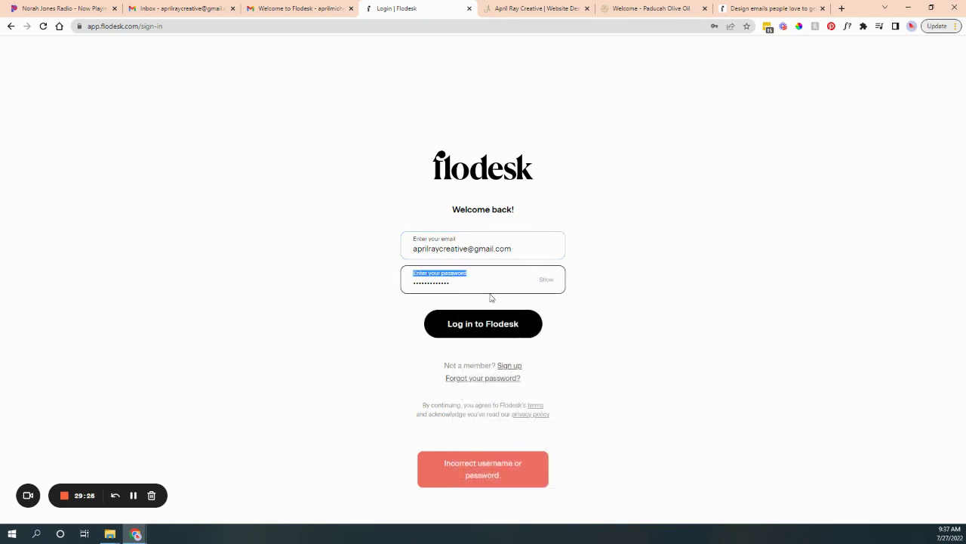
pyautogui.click(460, 284)
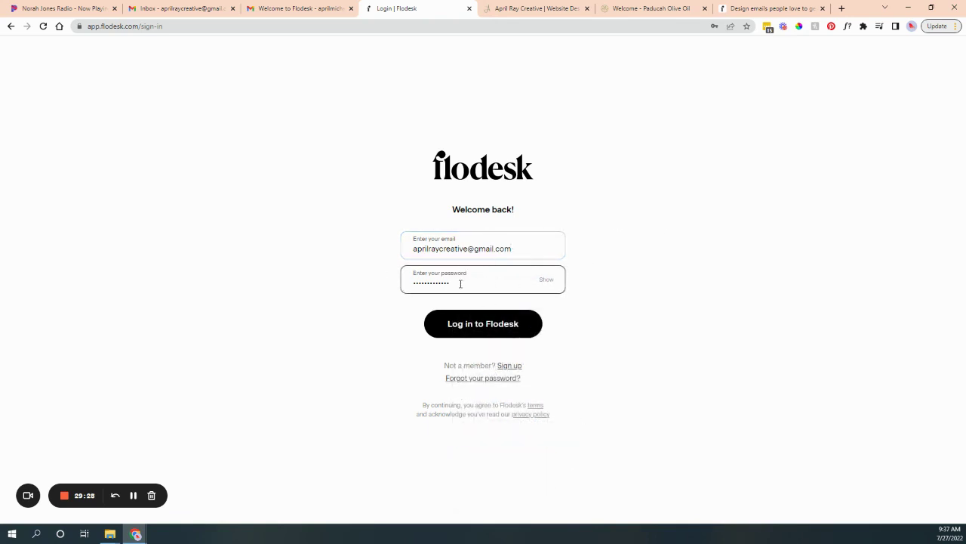
pyautogui.click(474, 280)
pyautogui.doubleClick(473, 283)
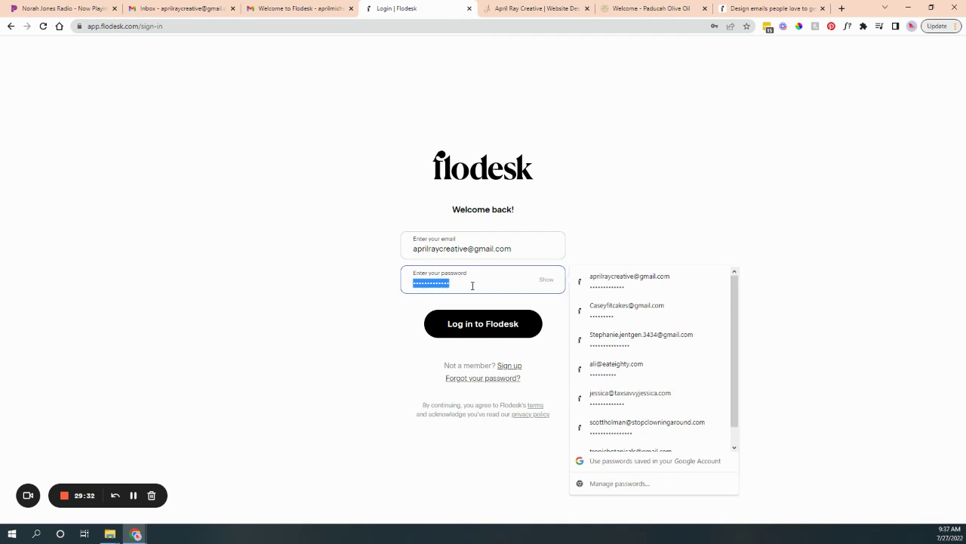
pyautogui.click(608, 370)
pyautogui.click(490, 329)
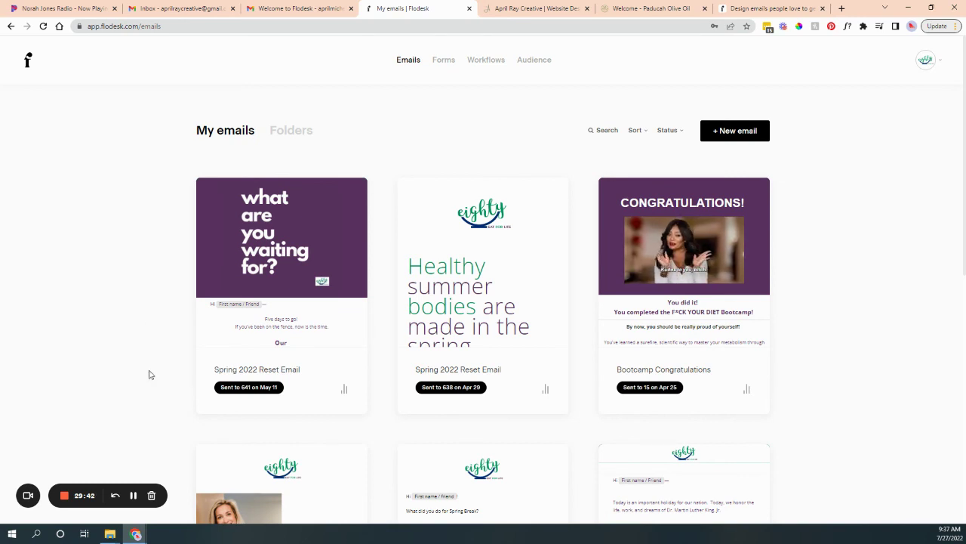
# Open the detailed report for the Spring 2022 Reset email: 641 sent, 411 opens, 24 clicks.
pyautogui.scroll(-1, 128, 377)
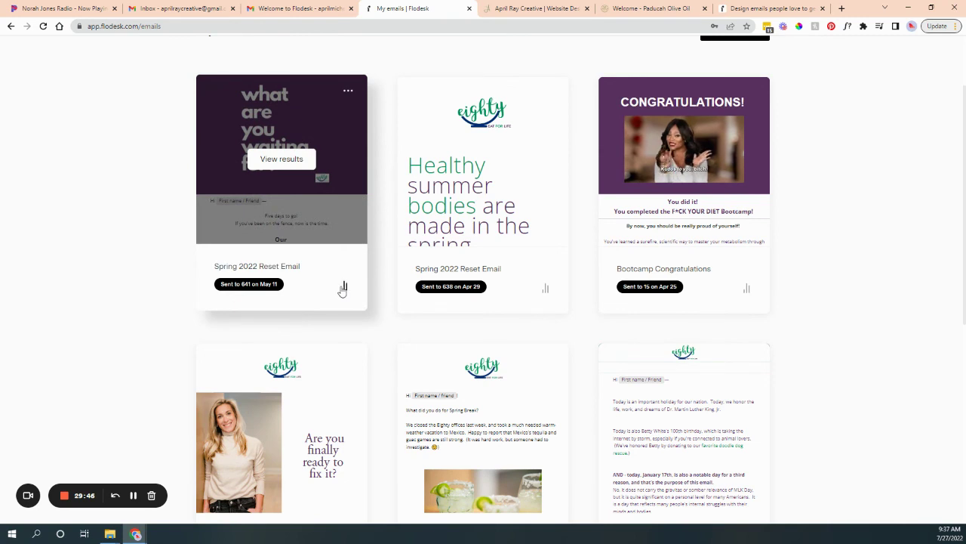
pyautogui.click(343, 287)
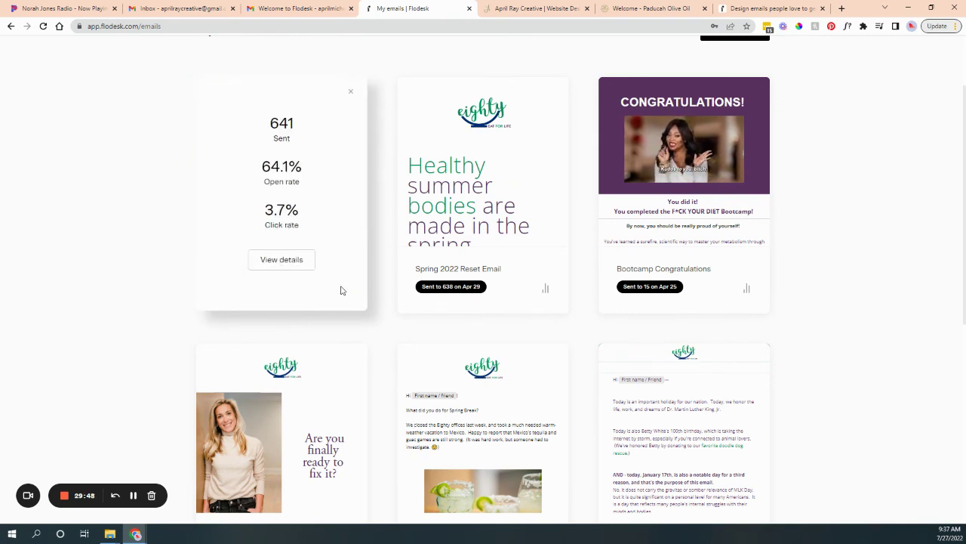
pyautogui.moveTo(335, 220)
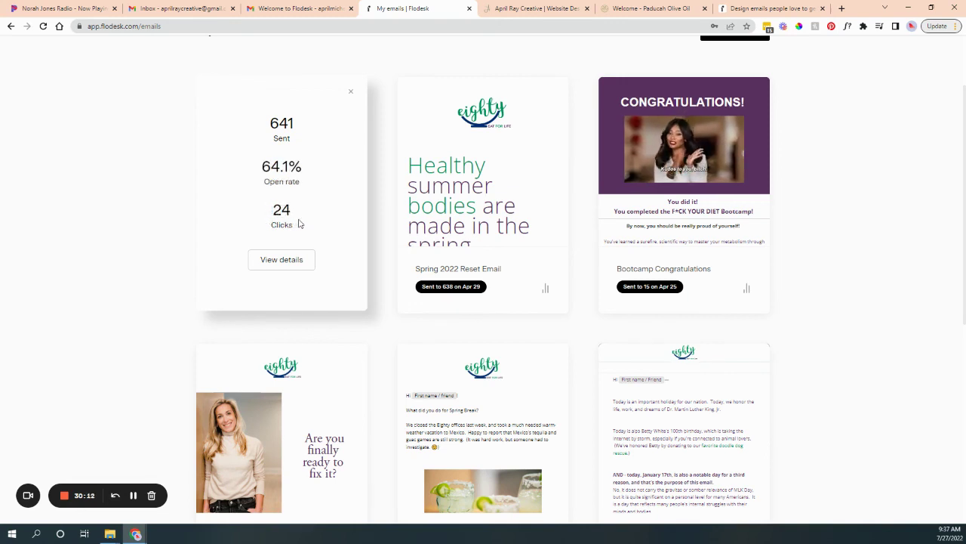
pyautogui.click(295, 268)
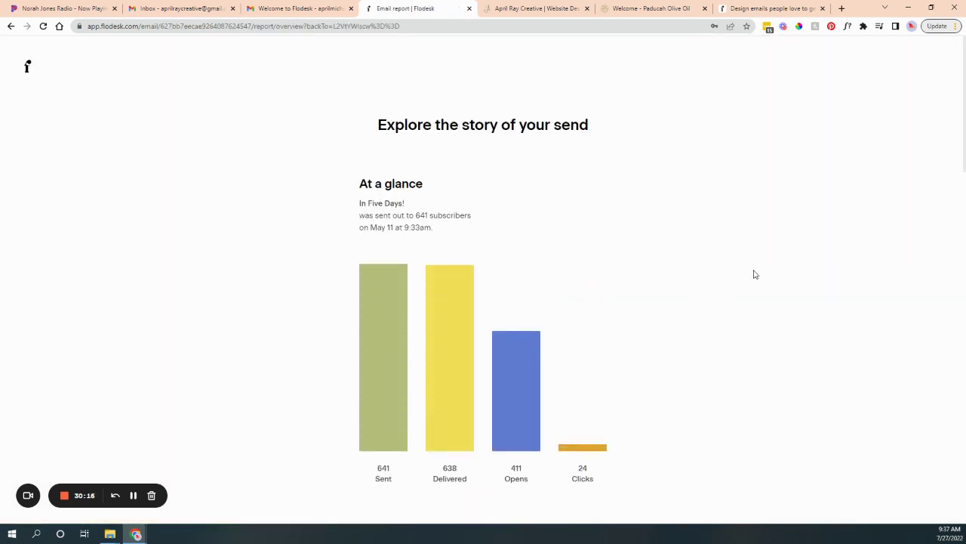
pyautogui.scroll(-2, 740, 385)
pyautogui.scroll(2, 739, 385)
pyautogui.scroll(-2, 487, 228)
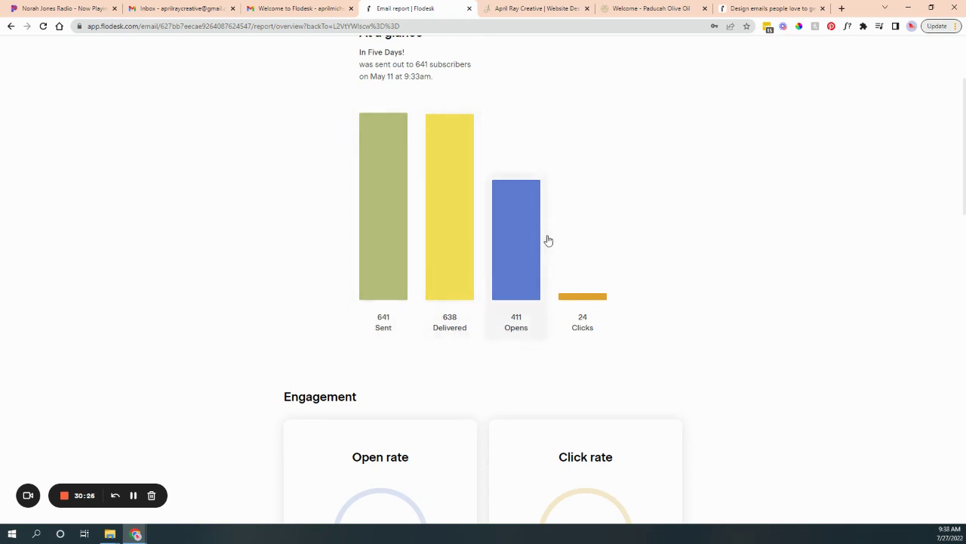
pyautogui.scroll(-4, 186, 254)
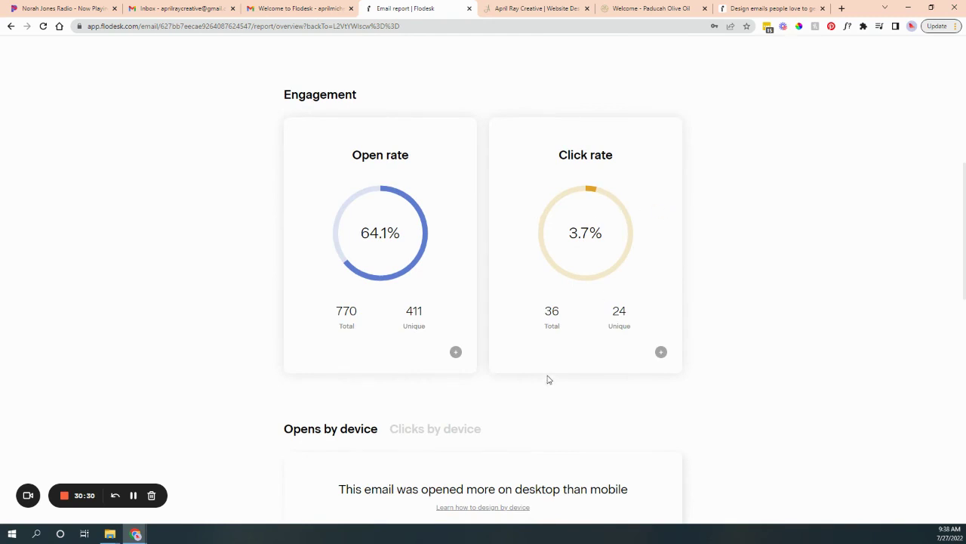
pyautogui.scroll(-3, 548, 378)
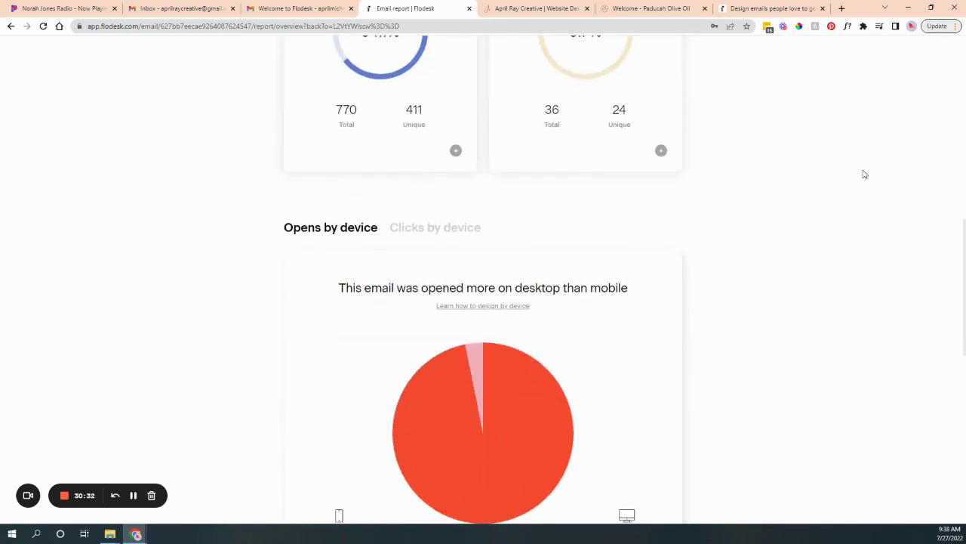
pyautogui.scroll(-1, 400, 264)
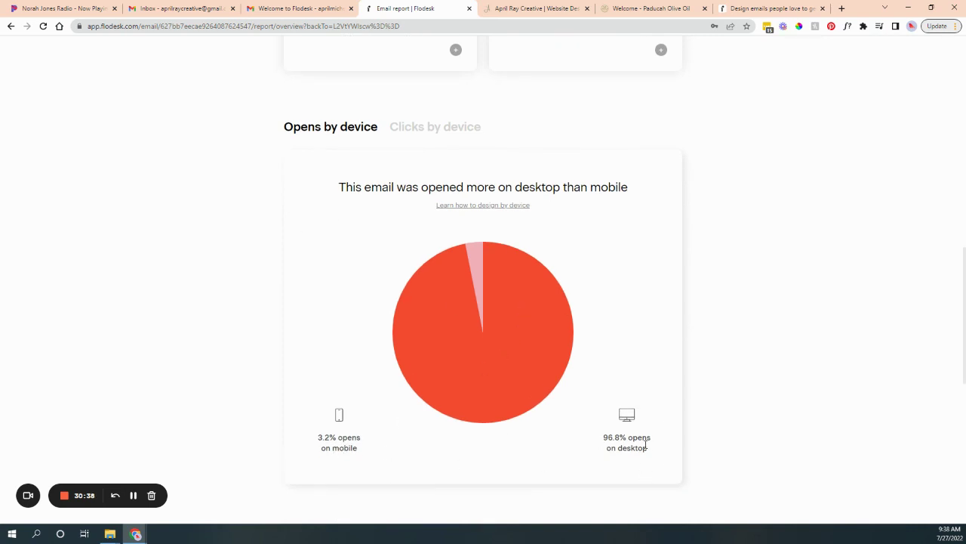
pyautogui.scroll(-1, 638, 426)
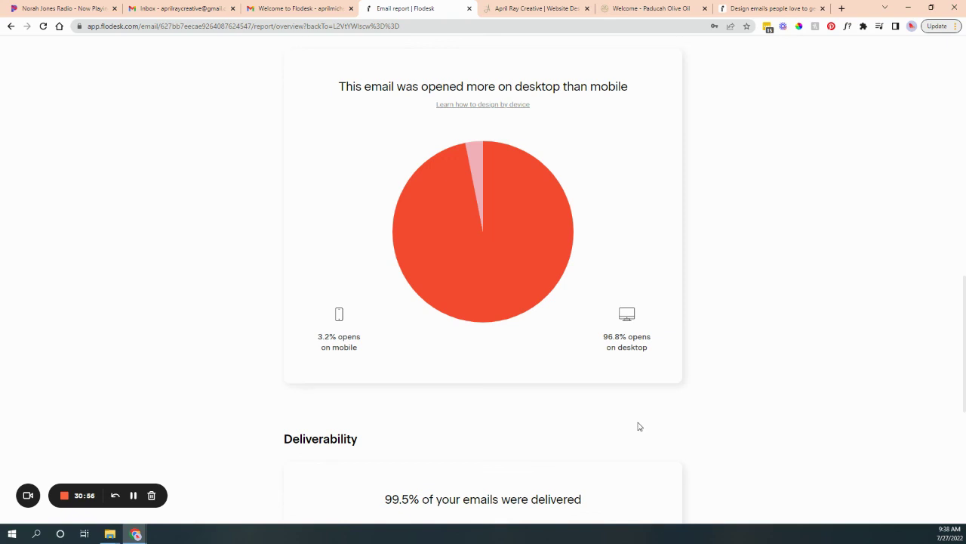
pyautogui.scroll(-5, 638, 426)
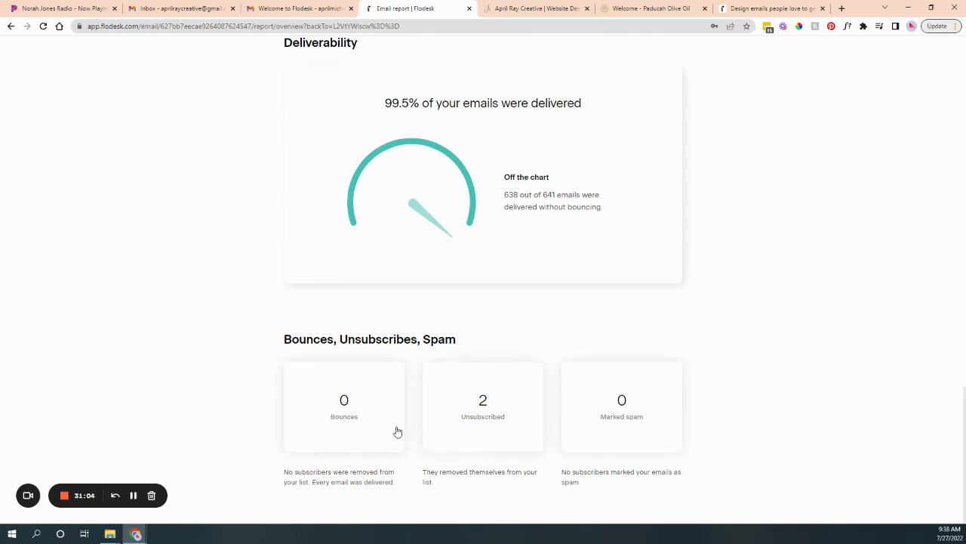
pyautogui.scroll(4, 636, 475)
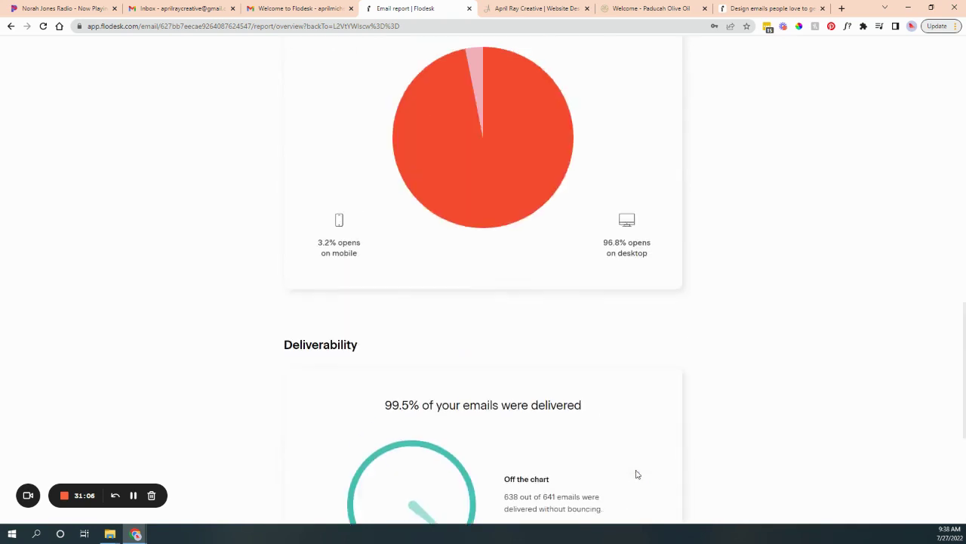
pyautogui.scroll(12, 637, 474)
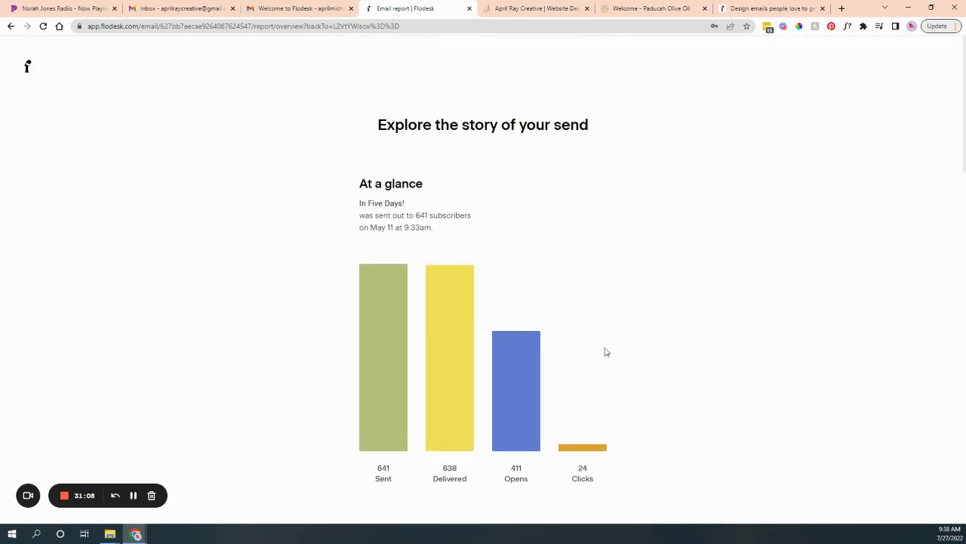
pyautogui.scroll(-3, 604, 352)
pyautogui.scroll(3, 591, 349)
# Switch from the emails list to My workflows and glance at the first workflow's subscriber statistics.
pyautogui.click(25, 68)
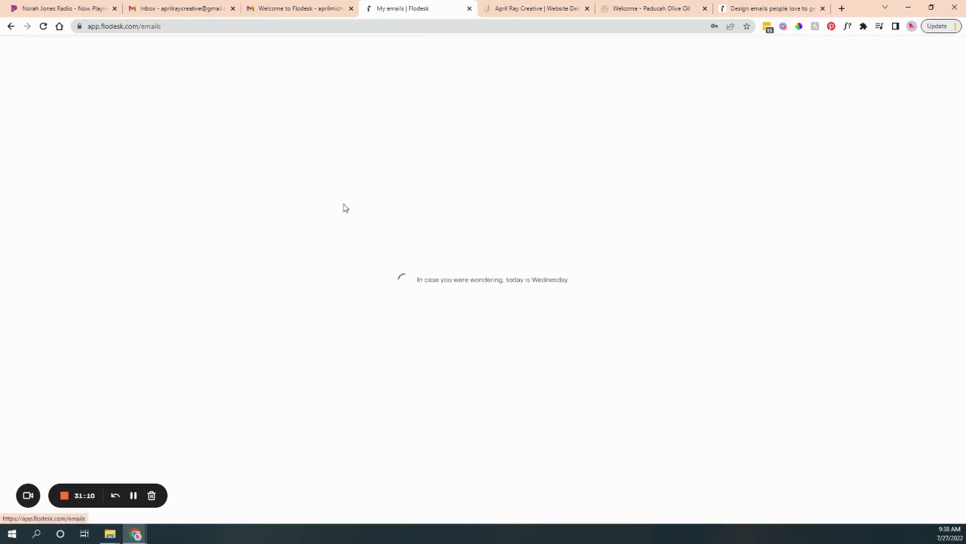
pyautogui.scroll(-1, 491, 65)
pyautogui.scroll(1, 499, 99)
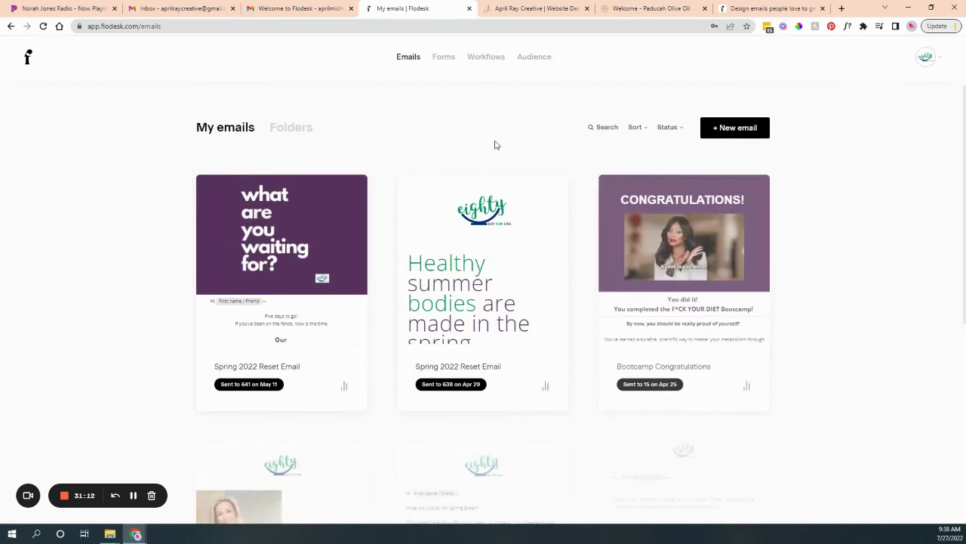
pyautogui.click(501, 64)
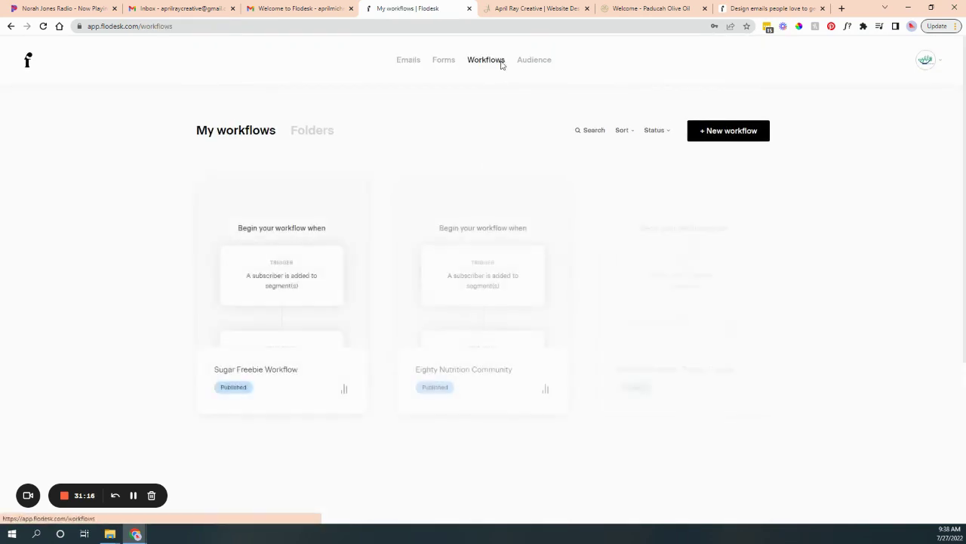
pyautogui.click(342, 386)
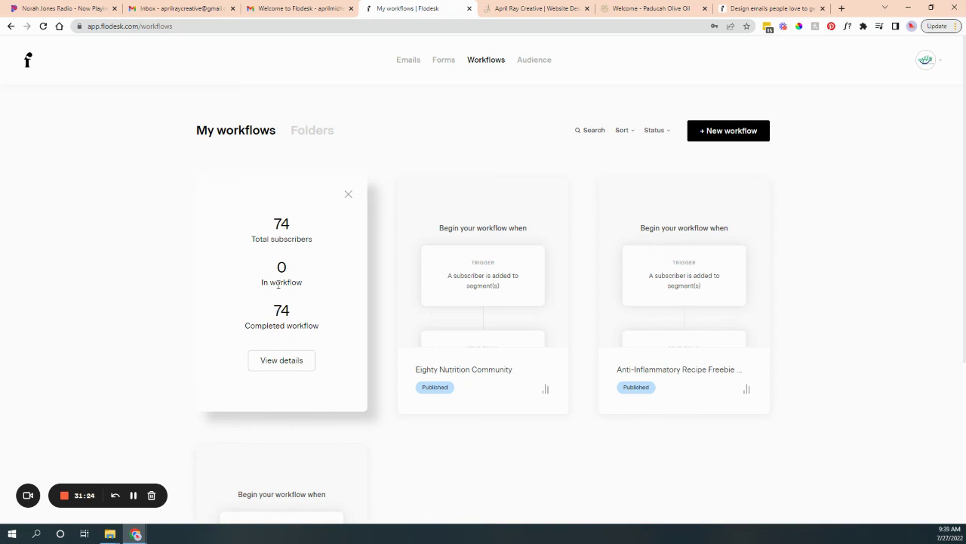
pyautogui.click(349, 194)
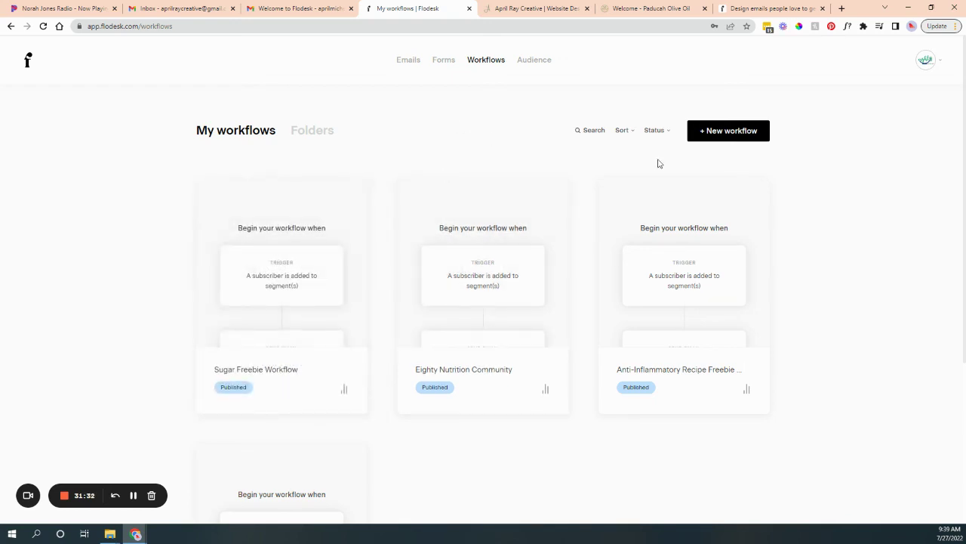